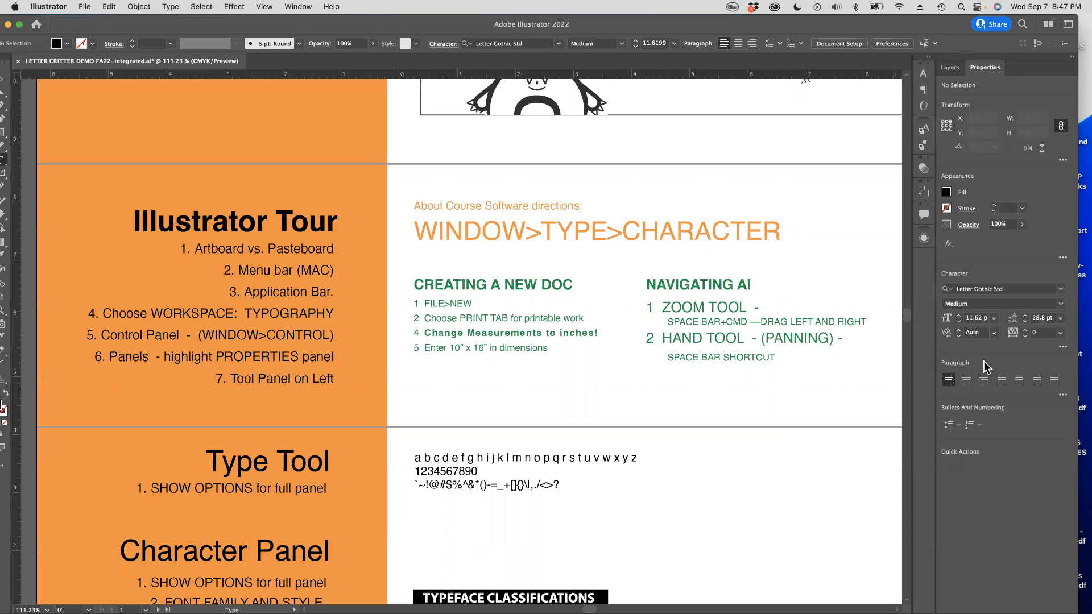
Review the Illustrator Tour notes and highlight the WINDOW>TYPE>CHARACTER directions line.
{"action": "scroll", "coordinate": [689, 304], "scroll_direction": "down", "scroll_amount": 2}
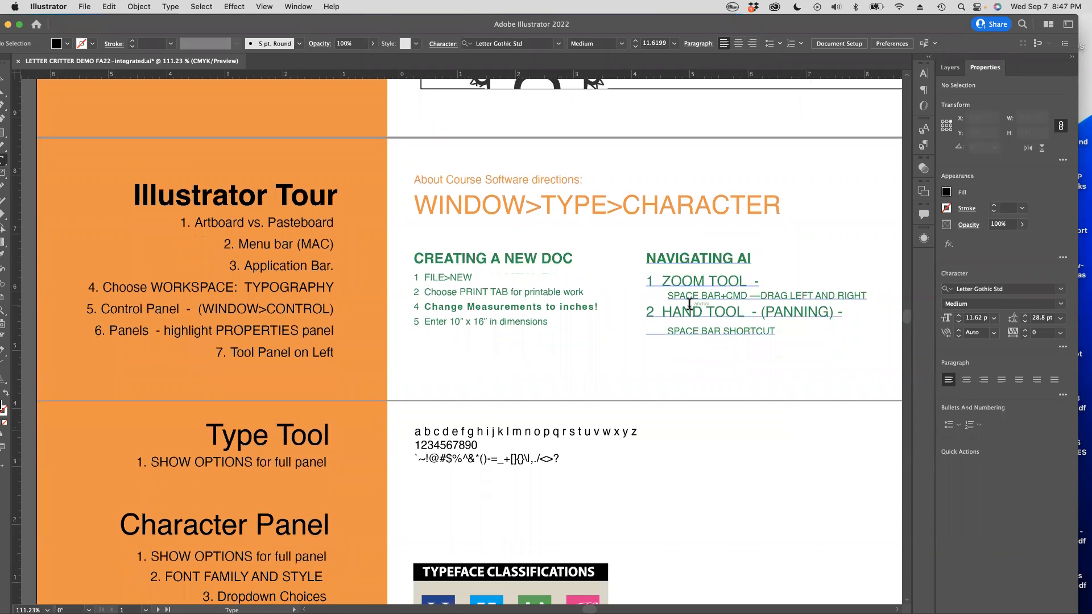
{"action": "scroll", "coordinate": [690, 305], "scroll_direction": "down", "scroll_amount": 1}
{"action": "scroll", "coordinate": [689, 304], "scroll_direction": "right", "scroll_amount": 1}
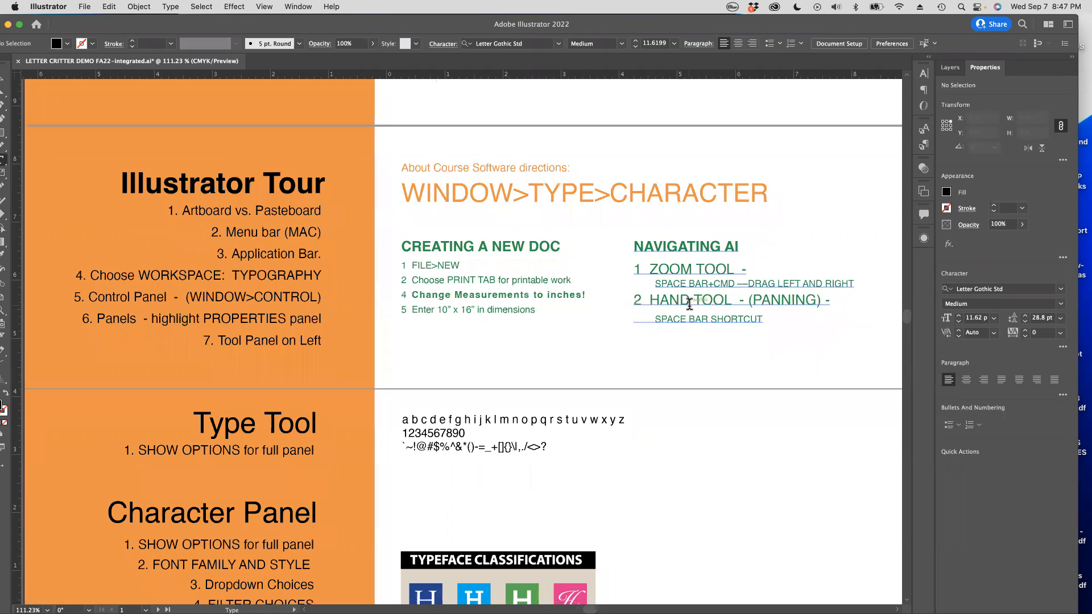
{"action": "scroll", "coordinate": [689, 304], "scroll_direction": "down", "scroll_amount": 1}
{"action": "scroll", "coordinate": [689, 304], "scroll_direction": "right", "scroll_amount": 1}
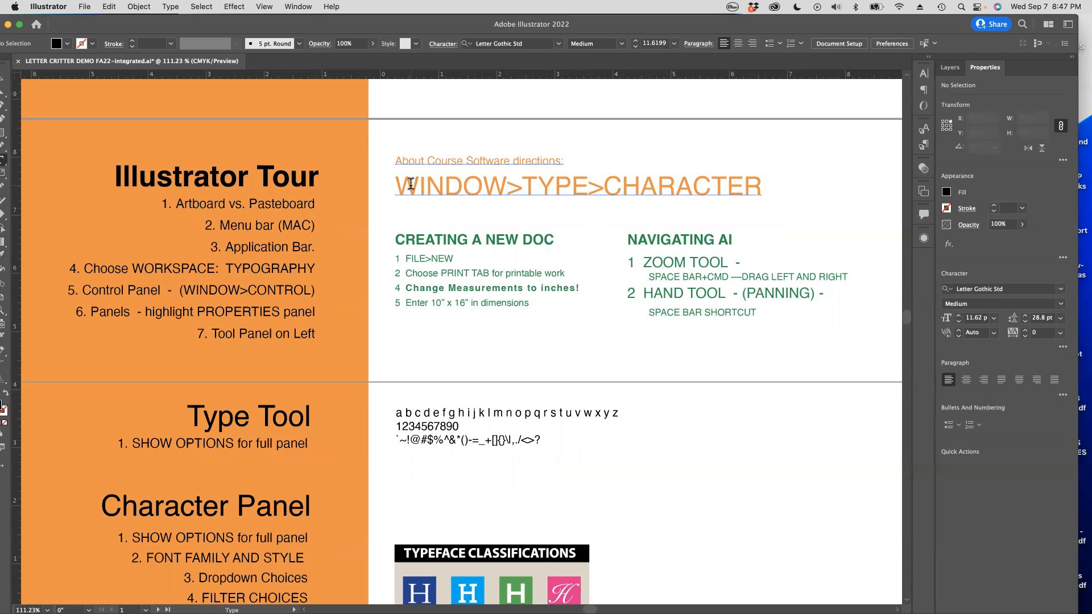
{"action": "left_click_drag", "start_coordinate": [396, 183], "coordinate": [738, 198]}
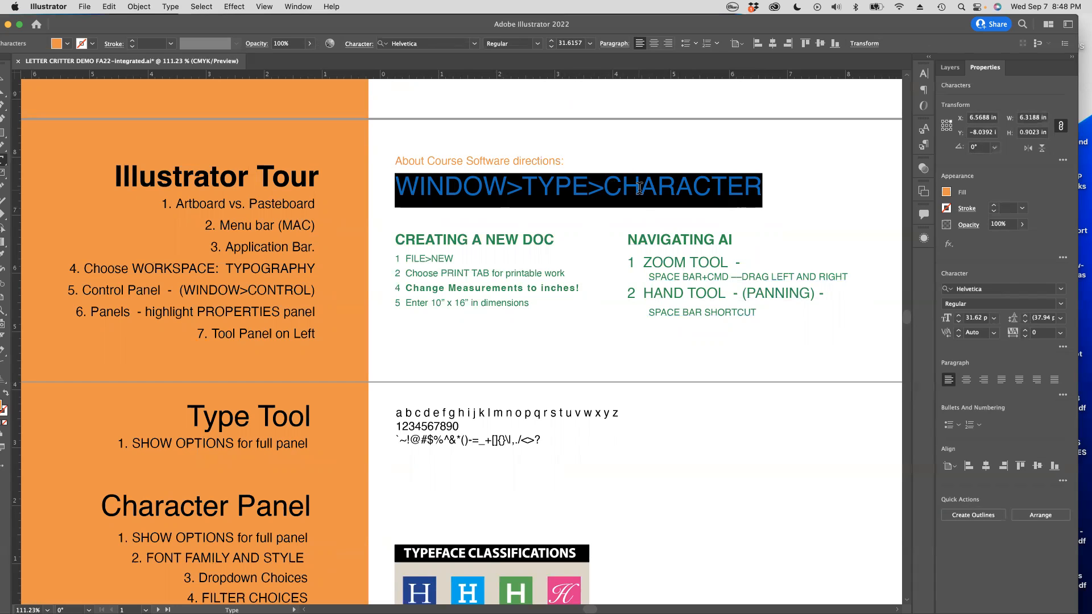
{"action": "left_click", "coordinate": [458, 186]}
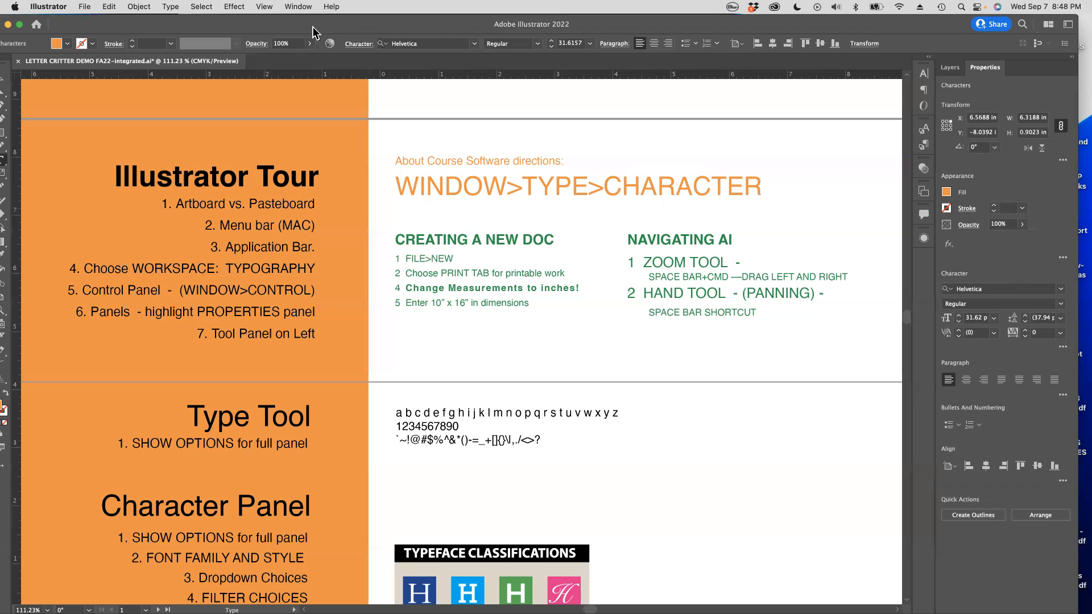
Show the Character panel, detach it from the dock and float it over the canvas clear of the notes.
{"action": "left_click", "coordinate": [295, 7]}
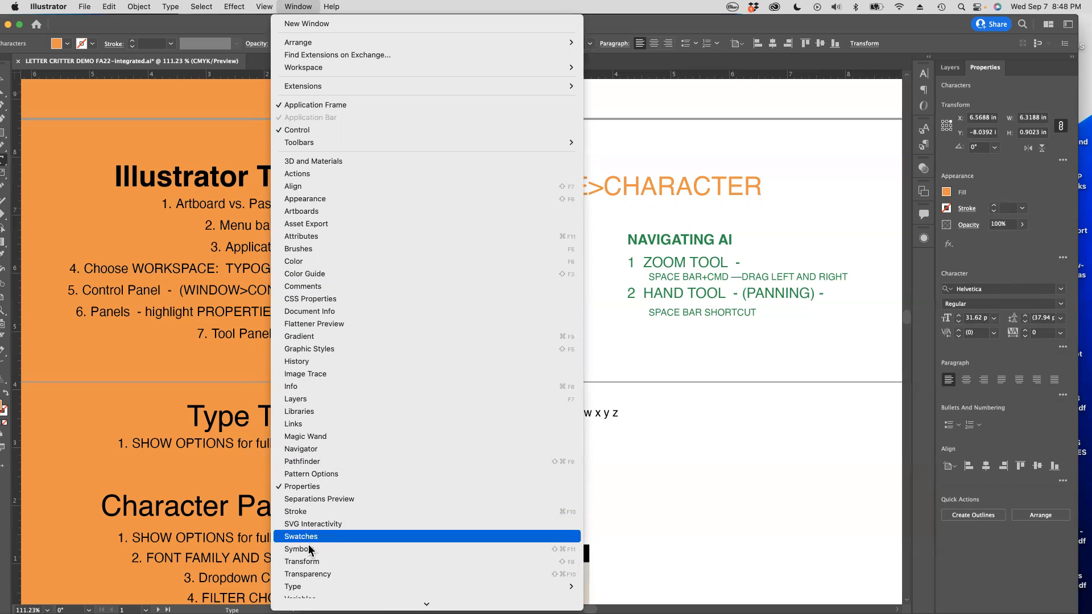
{"action": "mouse_move", "coordinate": [307, 584]}
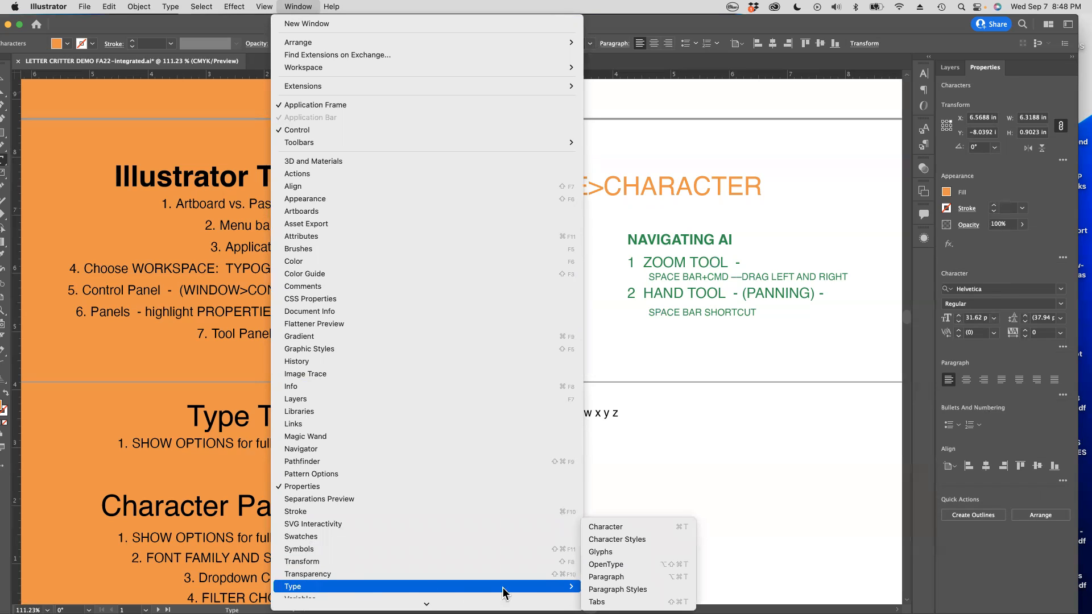
{"action": "left_click", "coordinate": [602, 529]}
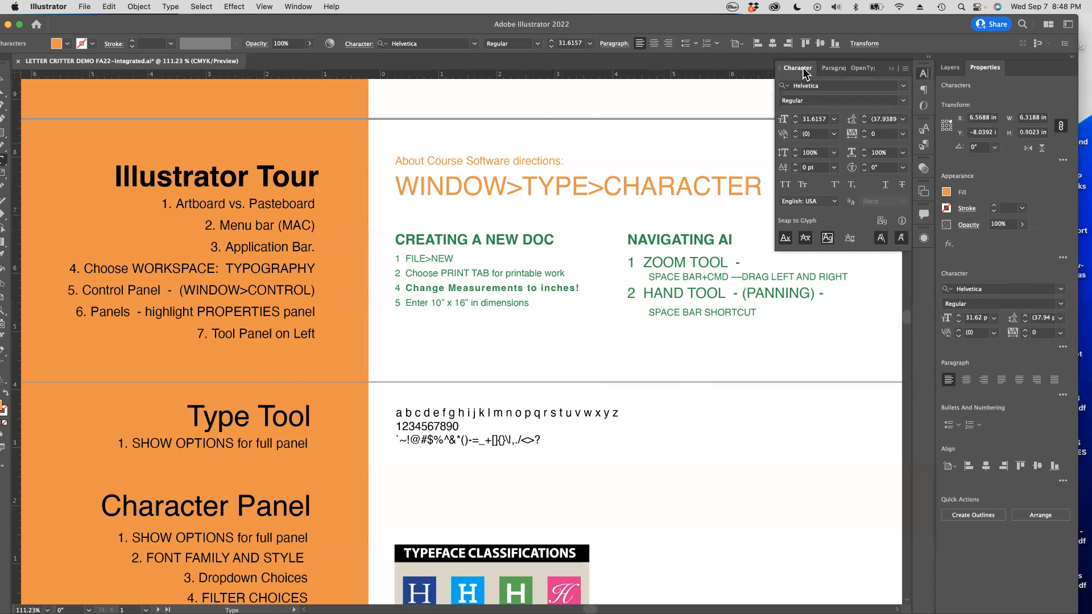
{"action": "left_click_drag", "start_coordinate": [797, 68], "coordinate": [708, 108]}
{"action": "left_click", "coordinate": [891, 69]}
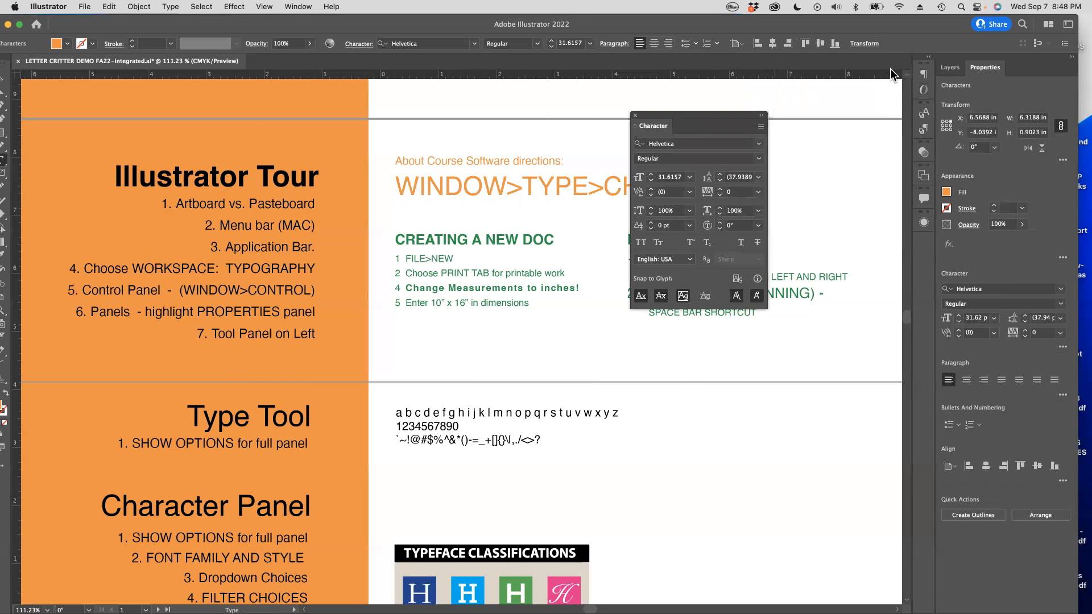
{"action": "left_click_drag", "start_coordinate": [683, 114], "coordinate": [811, 400]}
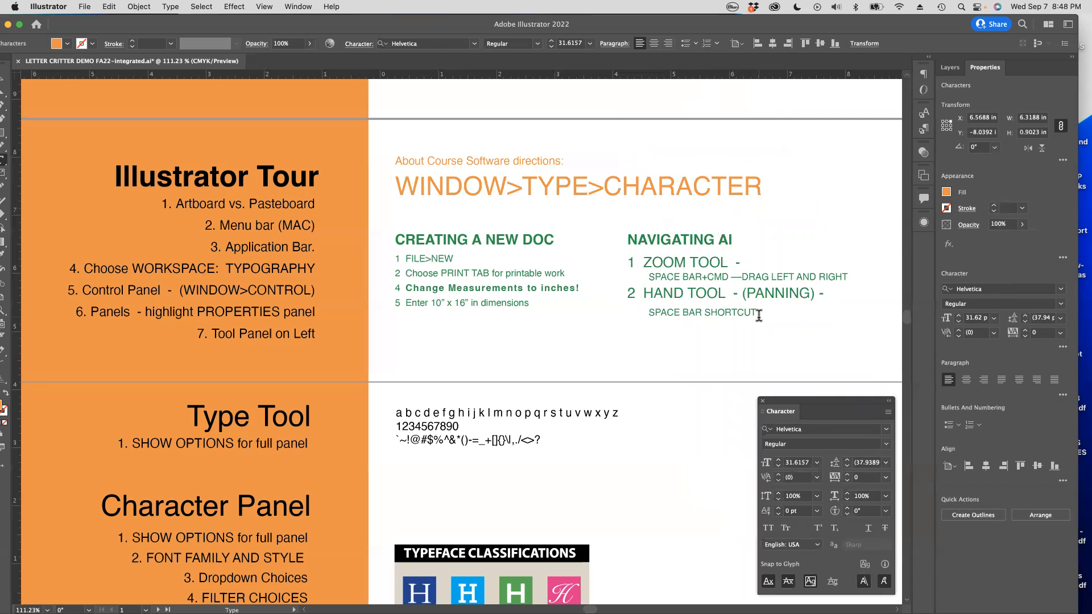
{"action": "key", "text": "Escape"}
Start a new document and display the Print presets, keeping the Letter preset selected.
{"action": "left_click", "coordinate": [85, 6]}
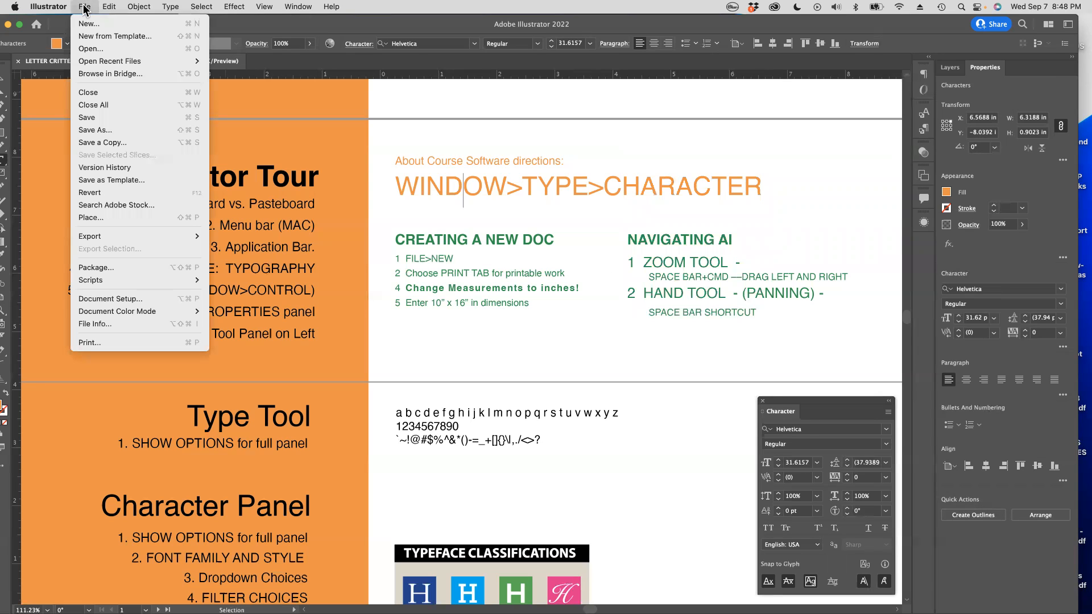
{"action": "left_click", "coordinate": [84, 24]}
{"action": "left_click_drag", "start_coordinate": [341, 80], "coordinate": [278, 98]}
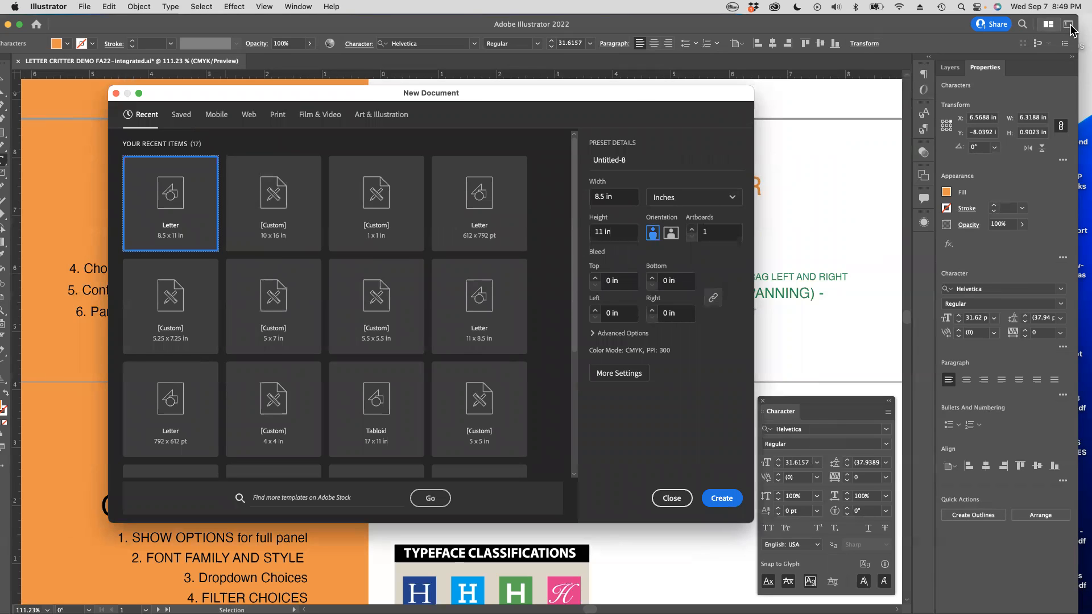
{"action": "left_click", "coordinate": [277, 116]}
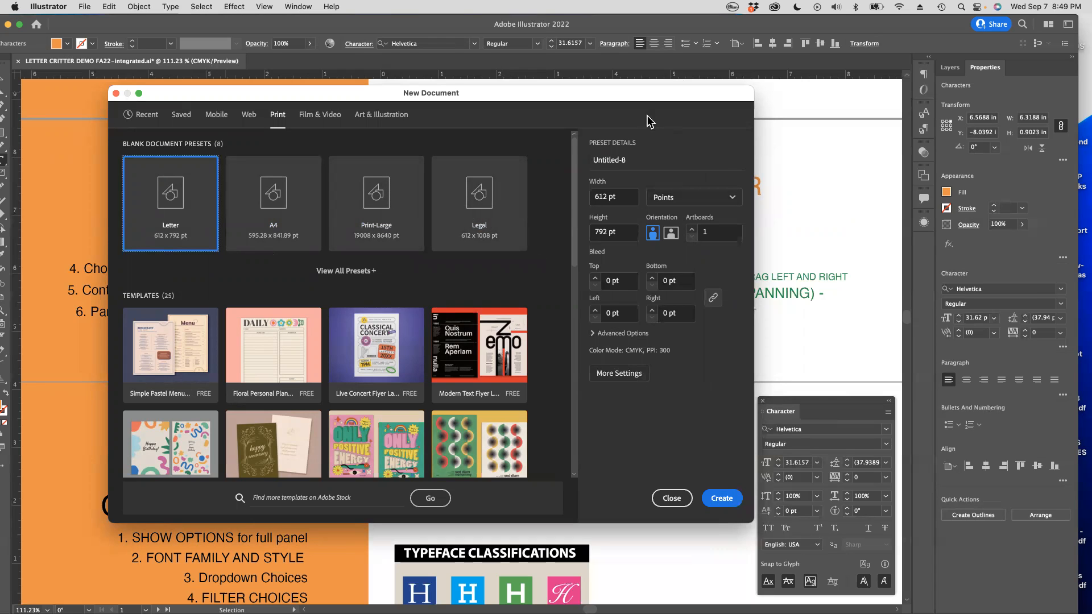
{"action": "left_click_drag", "start_coordinate": [649, 114], "coordinate": [600, 104]}
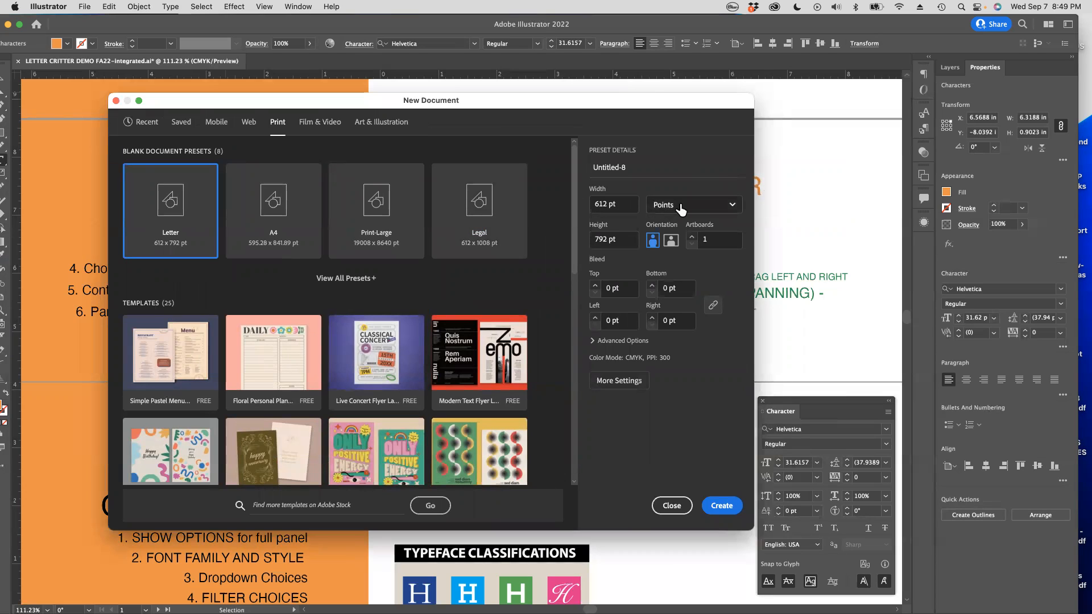
Name the new document with the author's surname followed by "-TypeFacePortrait".
{"action": "left_click", "coordinate": [637, 165]}
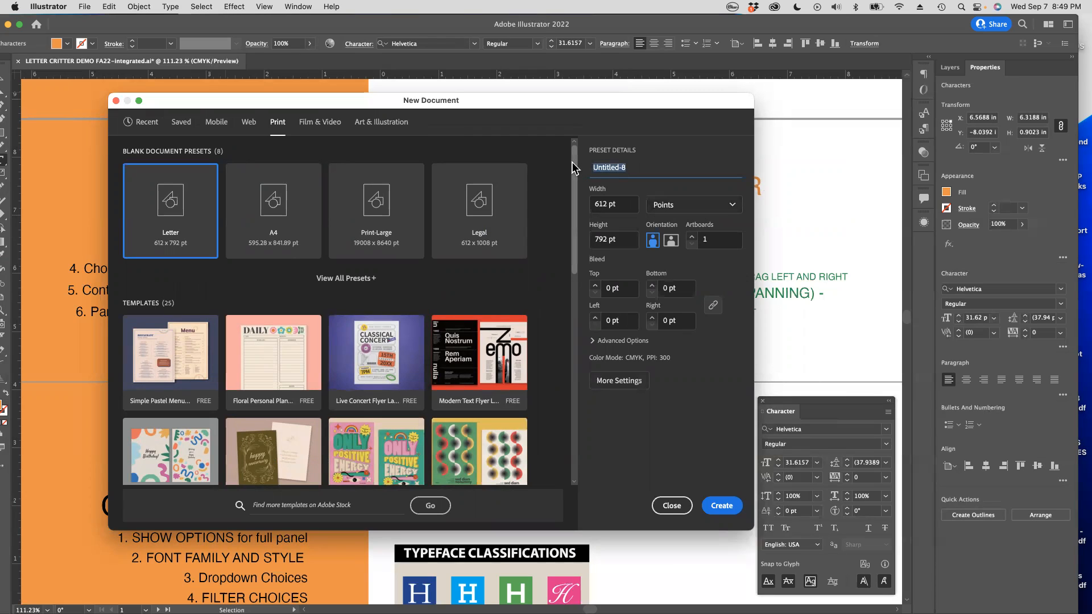
{"action": "type", "text": "Edlund"}
{"action": "type", "text": "-TypeFacePortrai"}
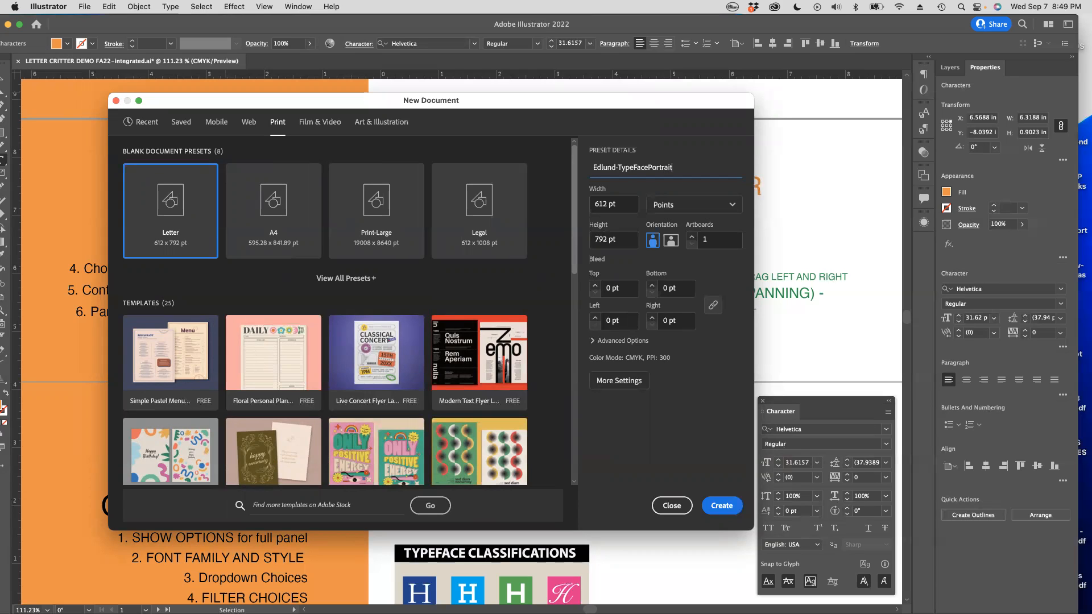
{"action": "type", "text": "t"}
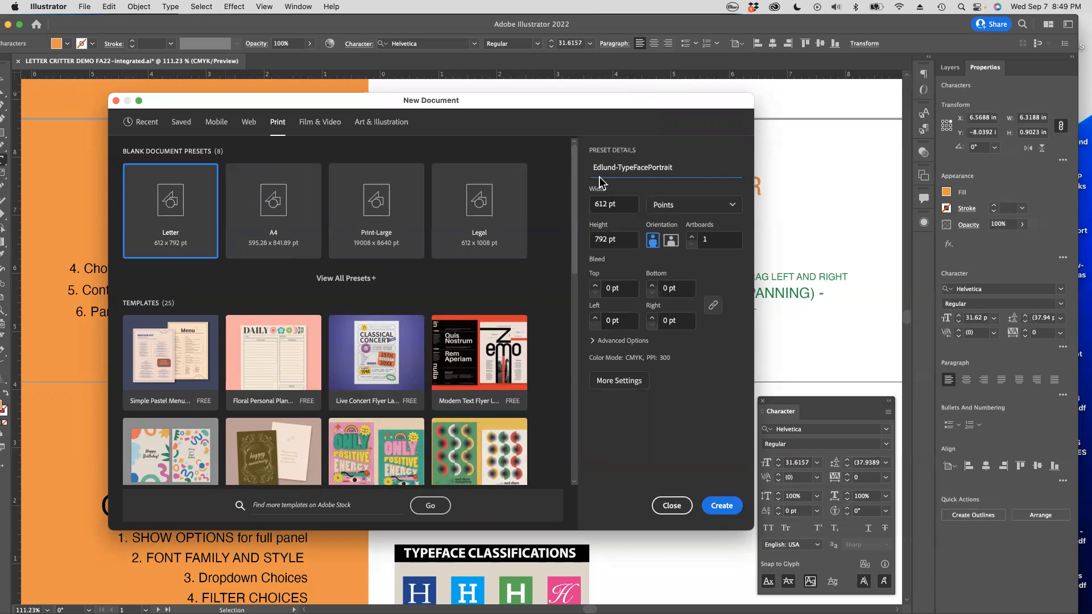
Set the units to Inches, the width to 10 and the height to 16, and create the document.
{"action": "left_click", "coordinate": [676, 206]}
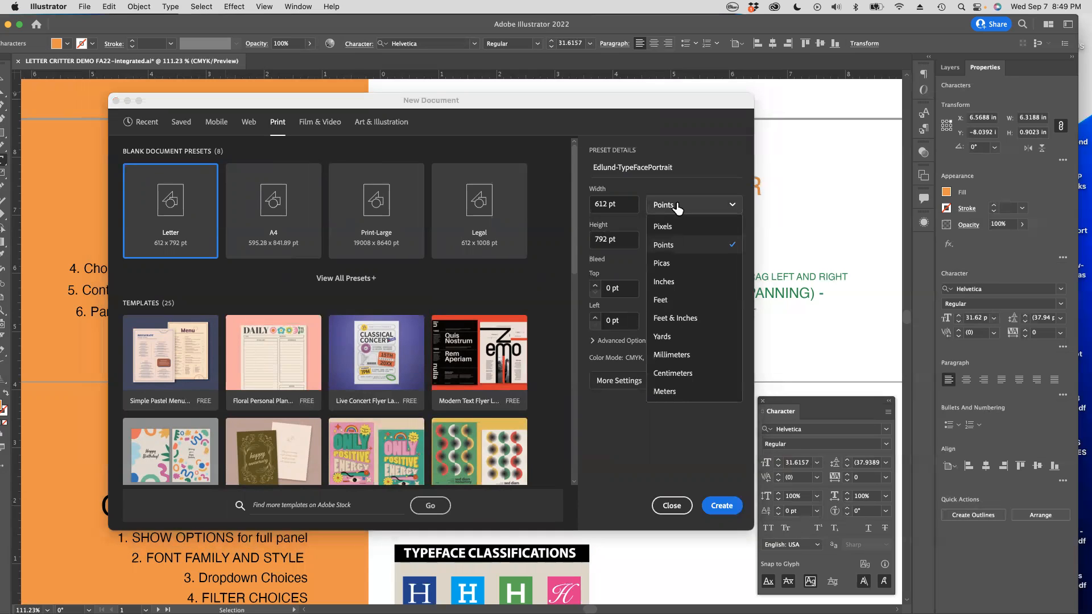
{"action": "left_click", "coordinate": [664, 283]}
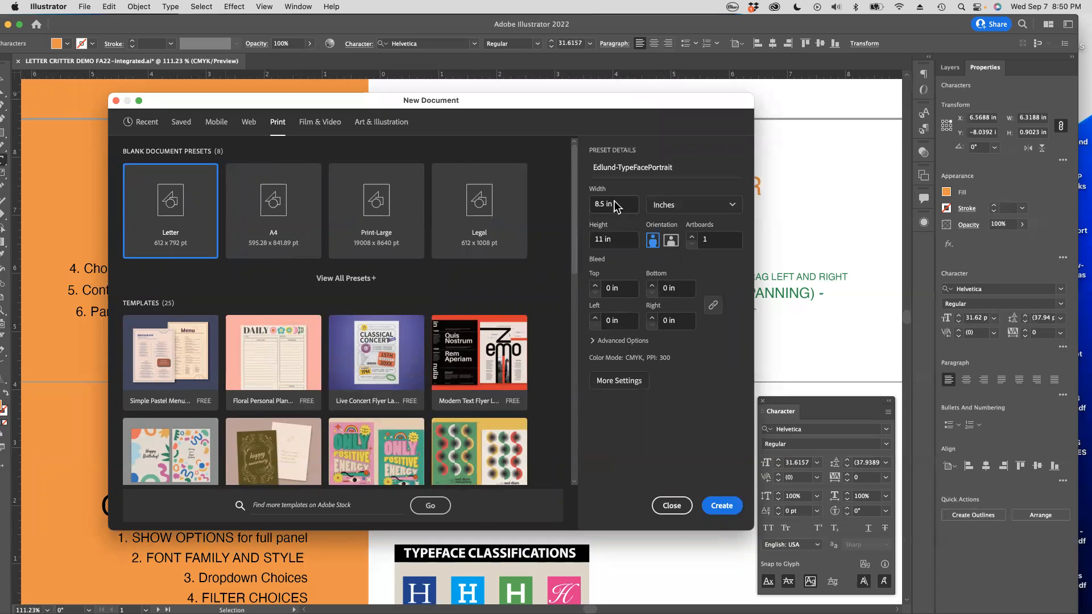
{"action": "left_click_drag", "start_coordinate": [605, 205], "coordinate": [584, 208]}
{"action": "type", "text": "10"}
{"action": "left_click_drag", "start_coordinate": [603, 240], "coordinate": [589, 240]}
{"action": "type", "text": "17"}
{"action": "key", "text": "BackSpace"}
{"action": "type", "text": "6"}
{"action": "left_click", "coordinate": [721, 506]}
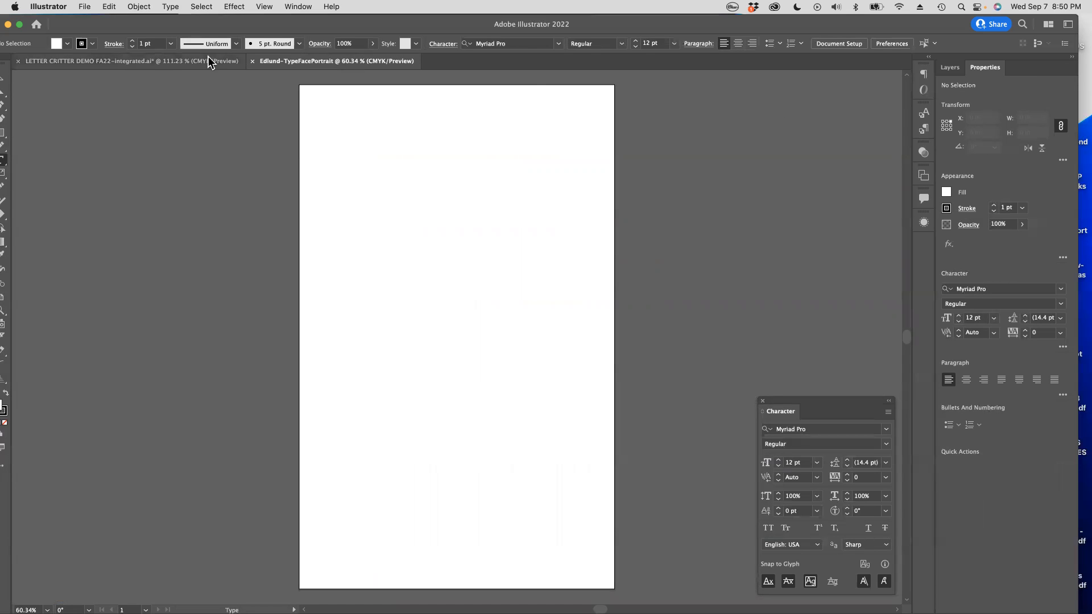
Switch back and forth between the LETTER CRITTER DEMO file and the new portrait document, ending on the new one.
{"action": "left_click", "coordinate": [166, 65]}
{"action": "left_click", "coordinate": [310, 61]}
{"action": "left_click", "coordinate": [164, 60]}
{"action": "left_click", "coordinate": [295, 59]}
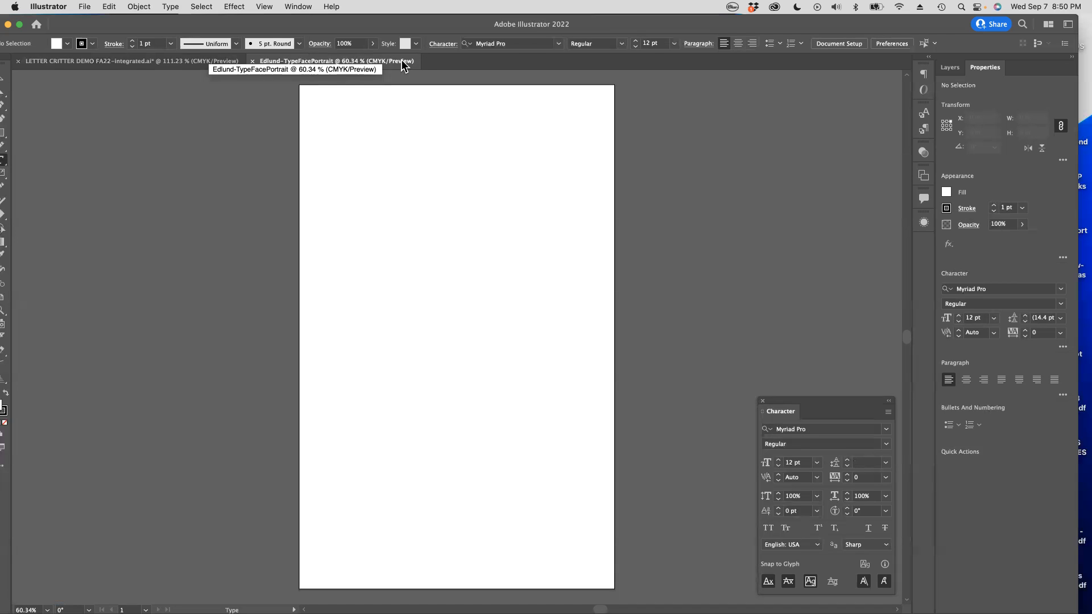
{"action": "left_click", "coordinate": [143, 61]}
{"action": "left_click", "coordinate": [296, 59]}
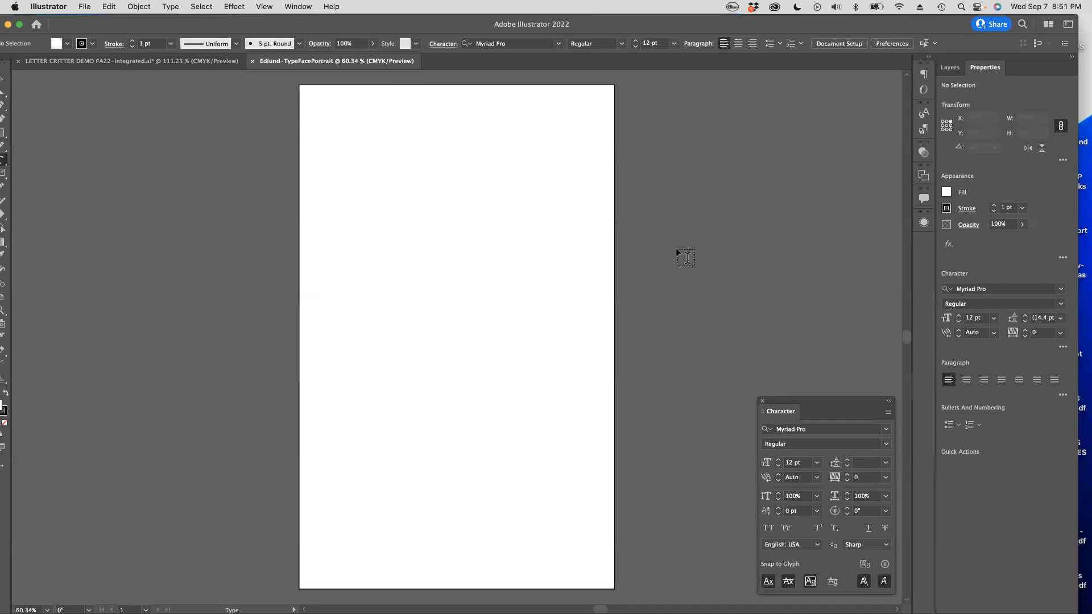
{"action": "left_click", "coordinate": [380, 182]}
{"action": "key", "text": "super+z"}
{"action": "left_click", "coordinate": [214, 7]}
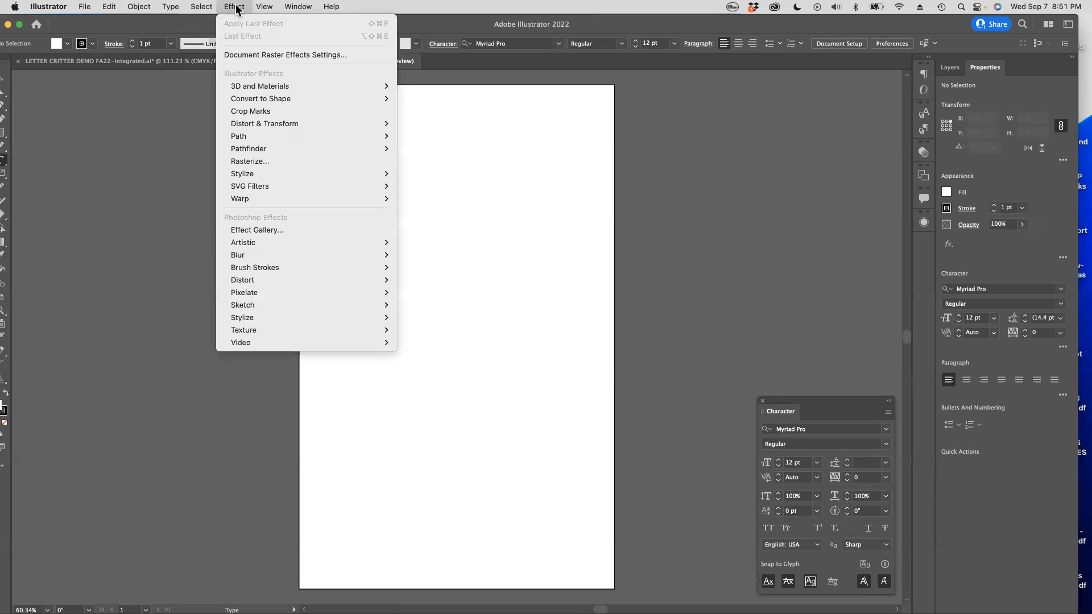
{"action": "mouse_move", "coordinate": [330, 7]}
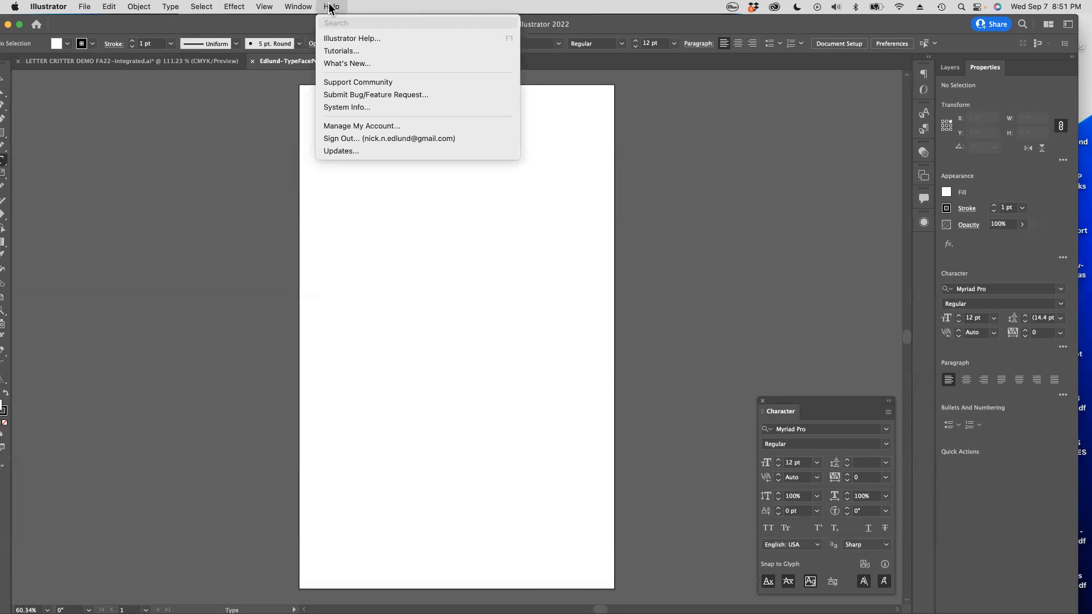
{"action": "left_click", "coordinate": [141, 7]}
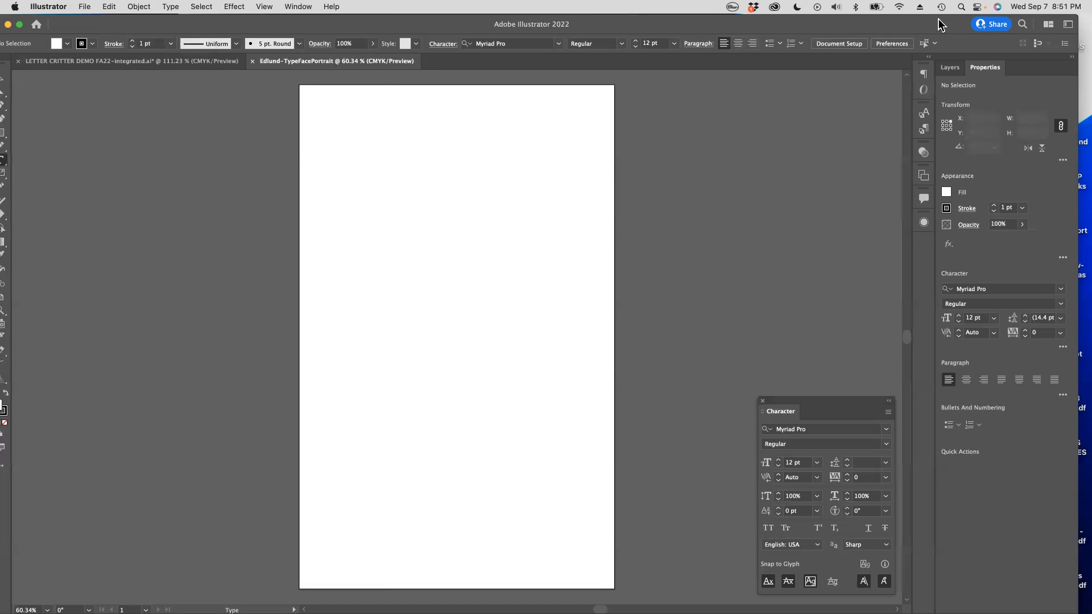
Visit the home screen with the recent files and return to the new blank document.
{"action": "left_click", "coordinate": [38, 25]}
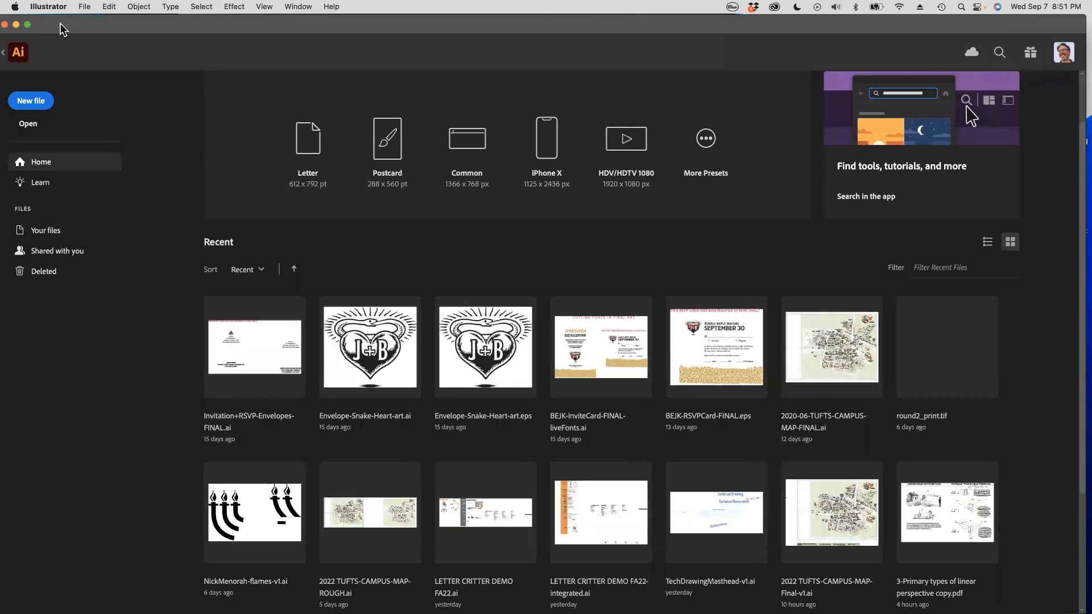
{"action": "left_click", "coordinate": [23, 57]}
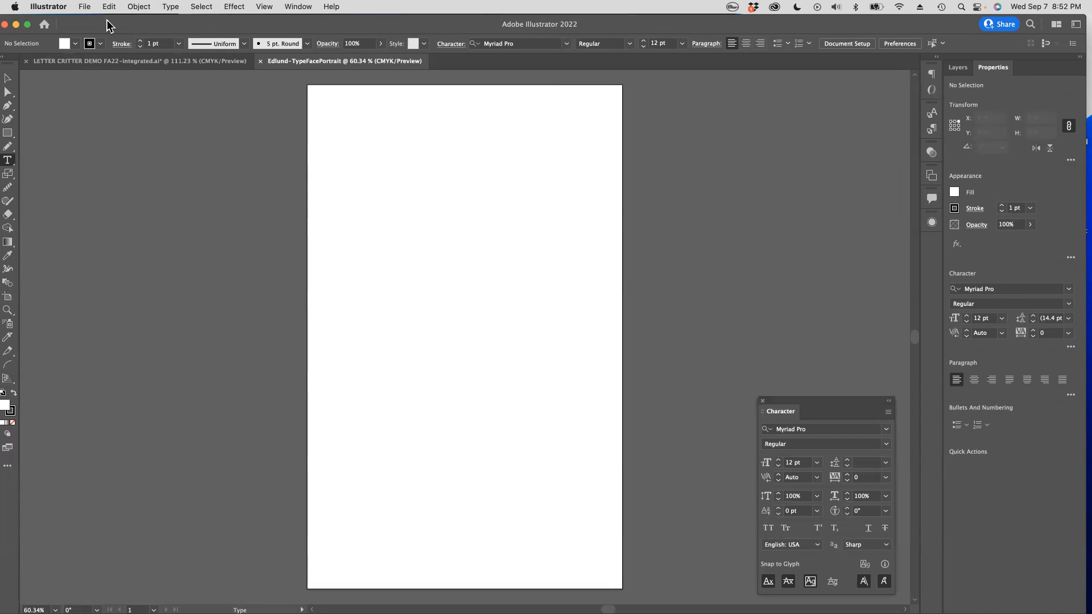
Choose the Typography workspace, and expand the docked Paragraph panel briefly before collapsing it again.
{"action": "left_click", "coordinate": [1075, 26]}
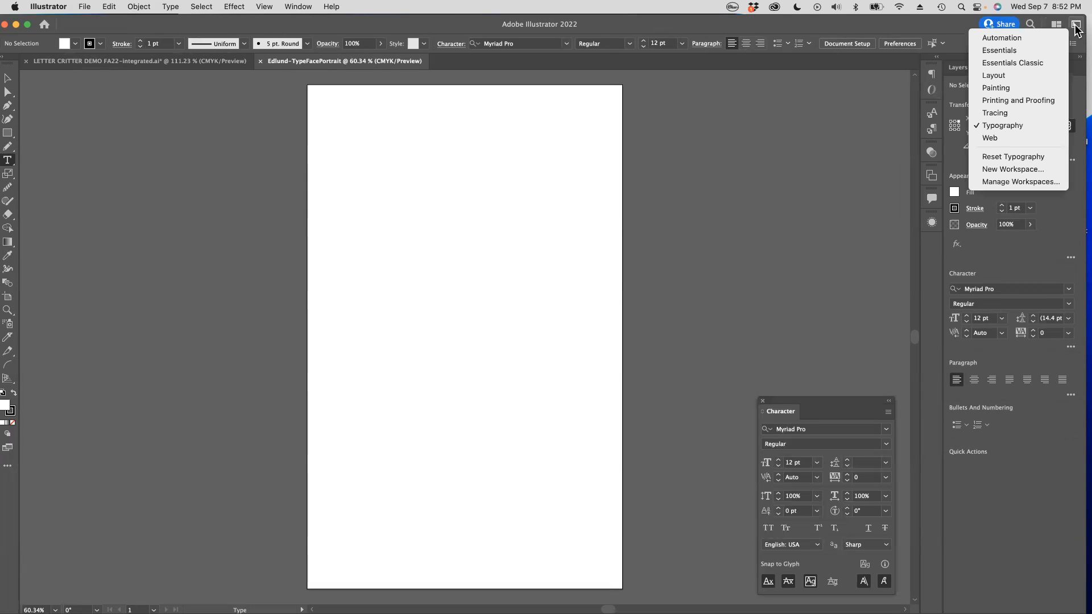
{"action": "left_click", "coordinate": [1016, 128]}
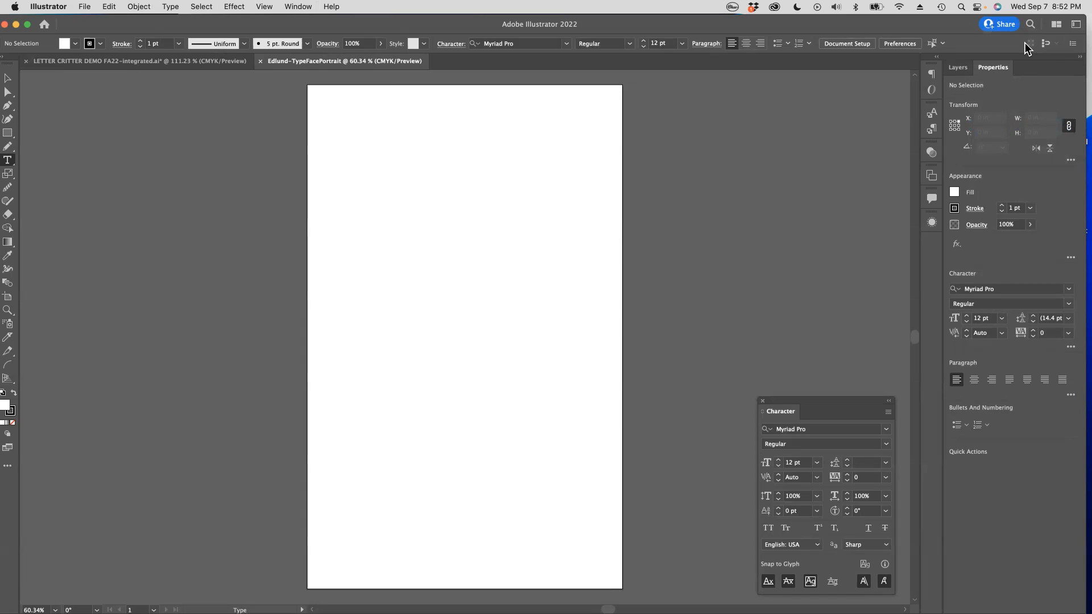
{"action": "left_click", "coordinate": [933, 77]}
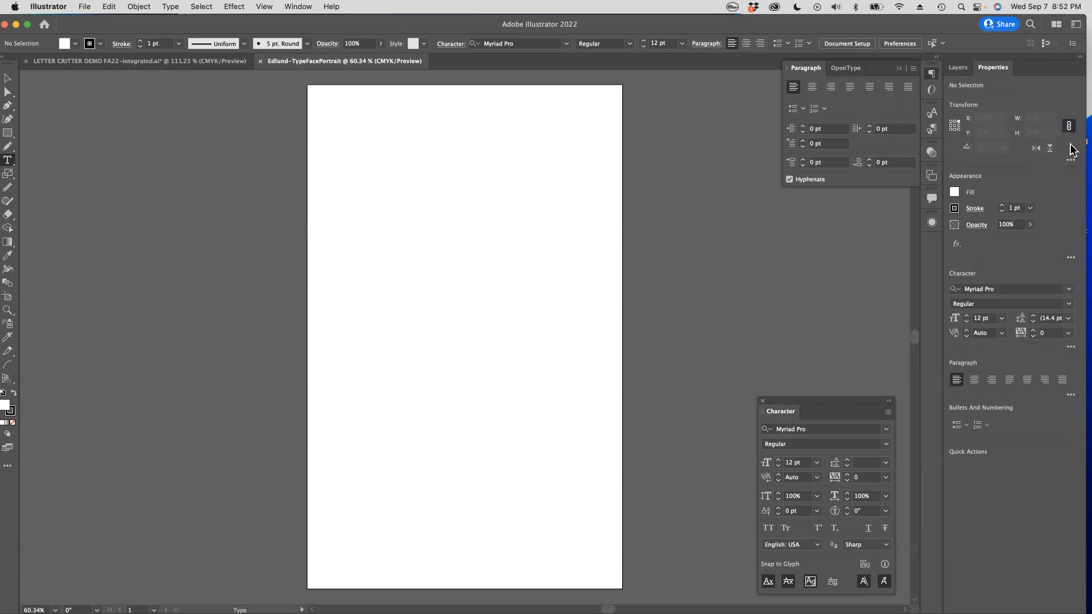
{"action": "left_click", "coordinate": [898, 69]}
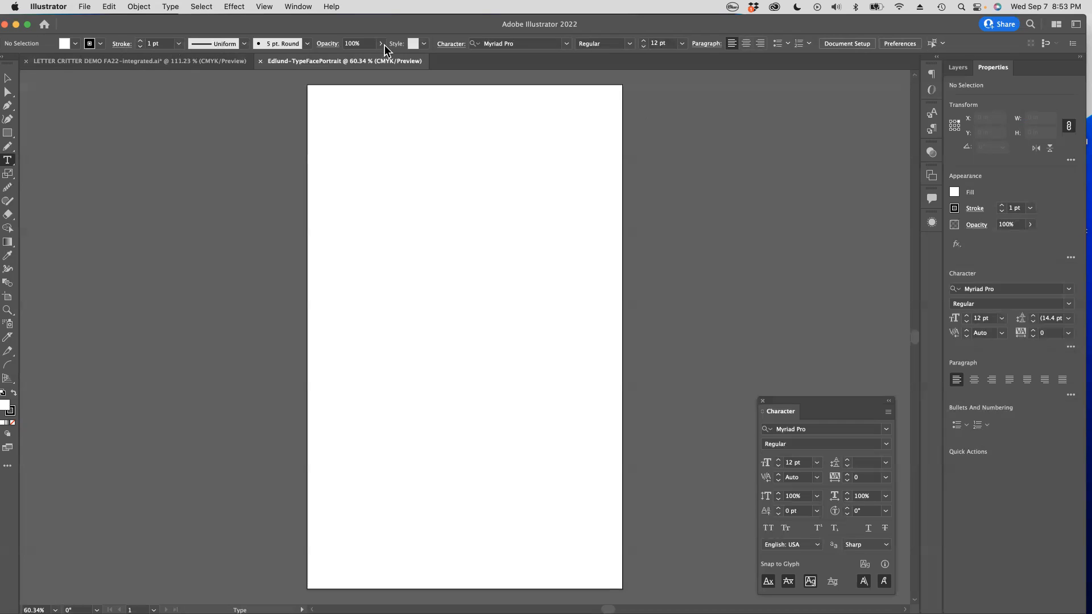
Draw a rectangle about 4.31 by 2.74 inches in the upper part of the blank artboard.
{"action": "left_click", "coordinate": [7, 134]}
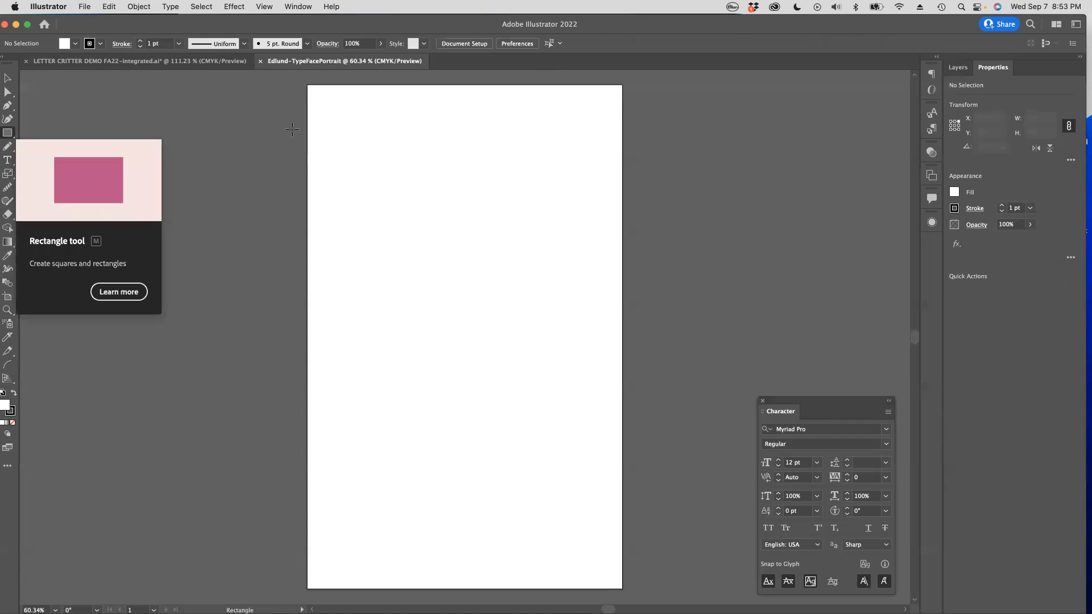
{"action": "left_click_drag", "start_coordinate": [334, 153], "coordinate": [469, 239]}
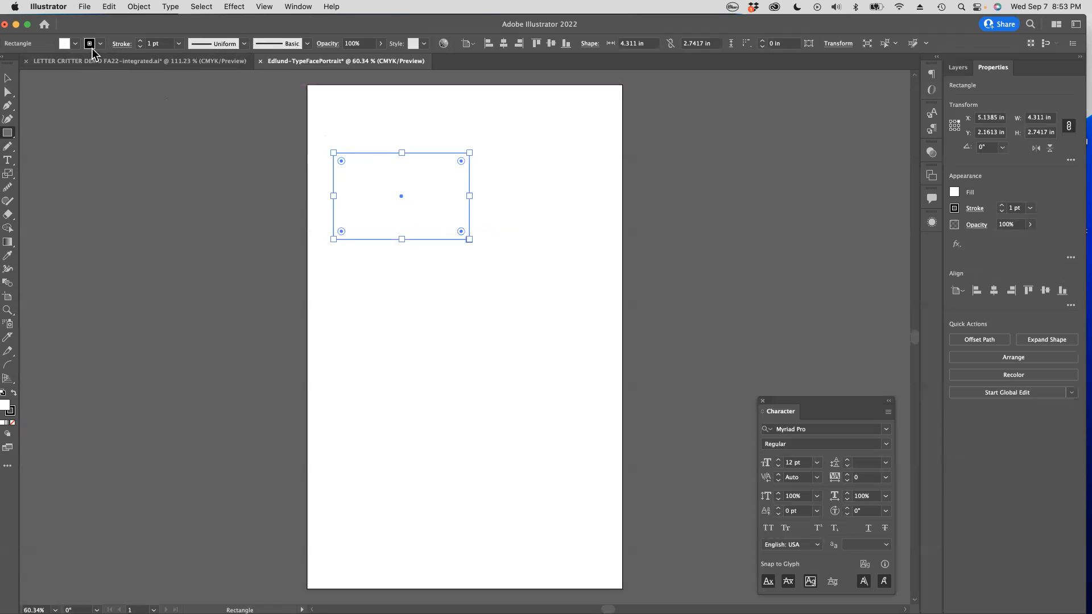
{"action": "left_click", "coordinate": [64, 46]}
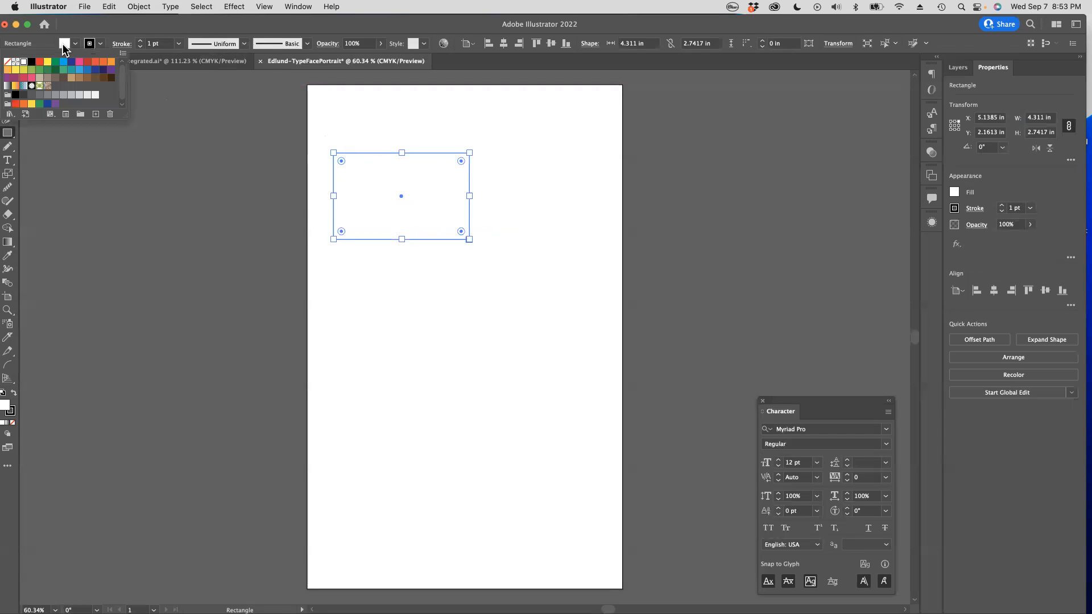
{"action": "left_click", "coordinate": [101, 43]}
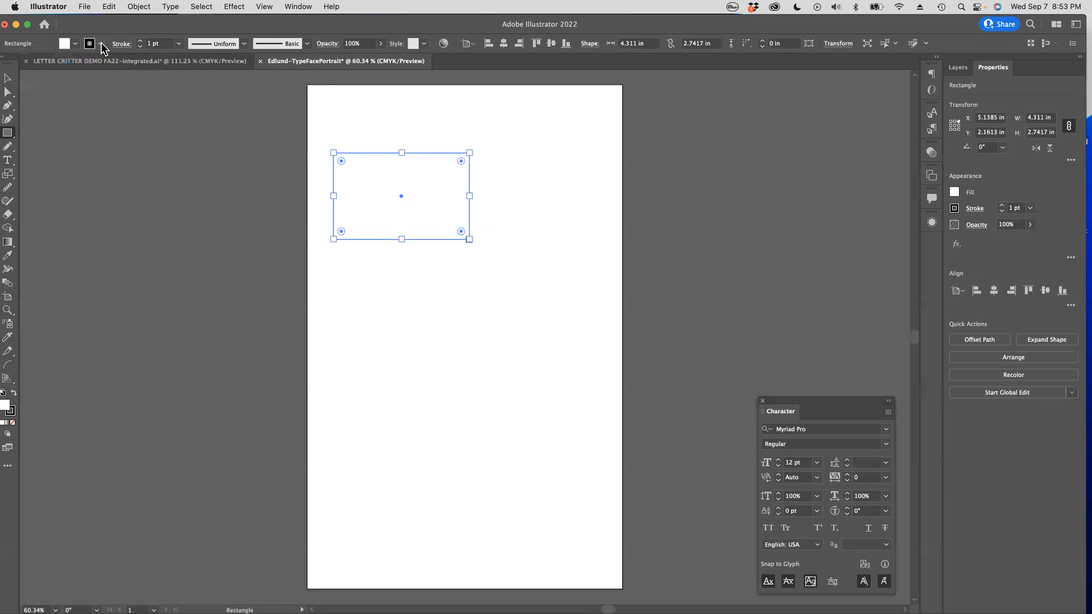
Set the rectangle's stroke weight to 6 pt and give it a red fill.
{"action": "left_click", "coordinate": [141, 41]}
{"action": "left_click", "coordinate": [141, 42]}
{"action": "left_click", "coordinate": [141, 42]}
{"action": "left_click", "coordinate": [141, 42]}
{"action": "left_click", "coordinate": [141, 41]}
{"action": "left_click", "coordinate": [75, 44]}
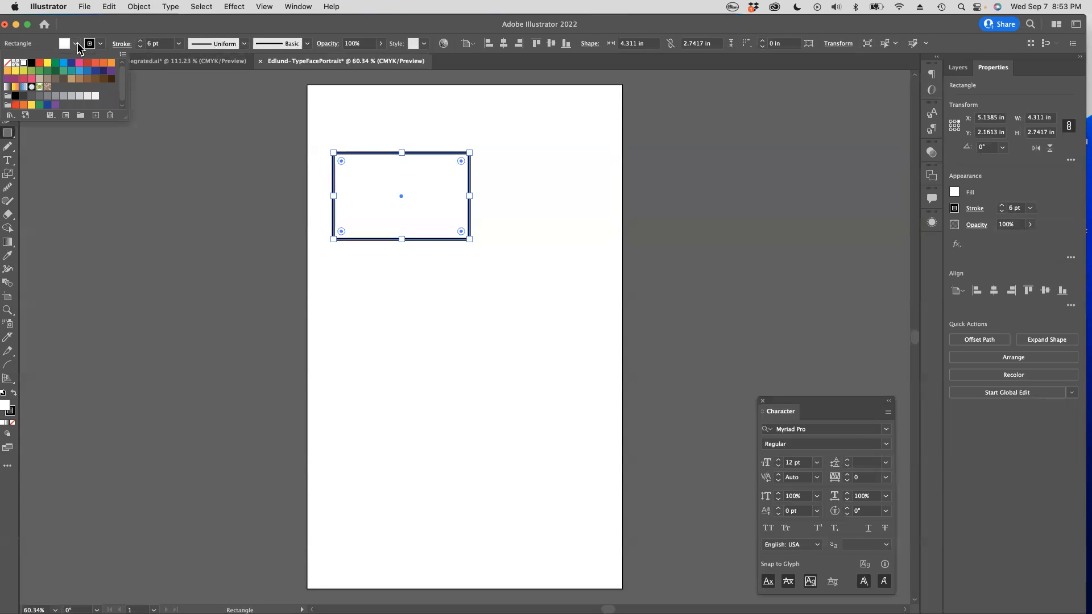
{"action": "left_click", "coordinate": [39, 62]}
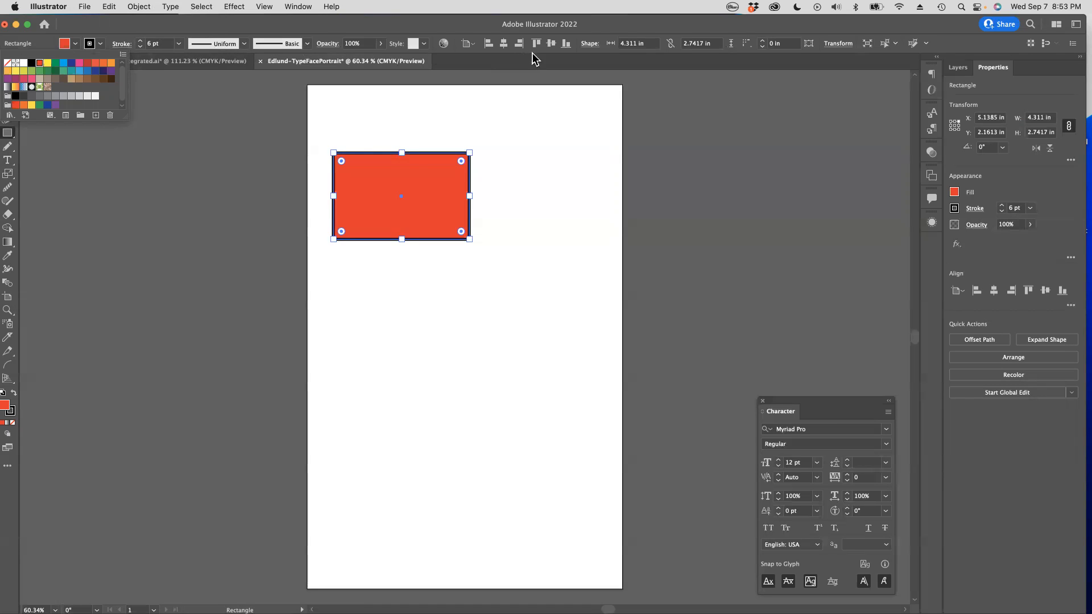
{"action": "left_click", "coordinate": [946, 41]}
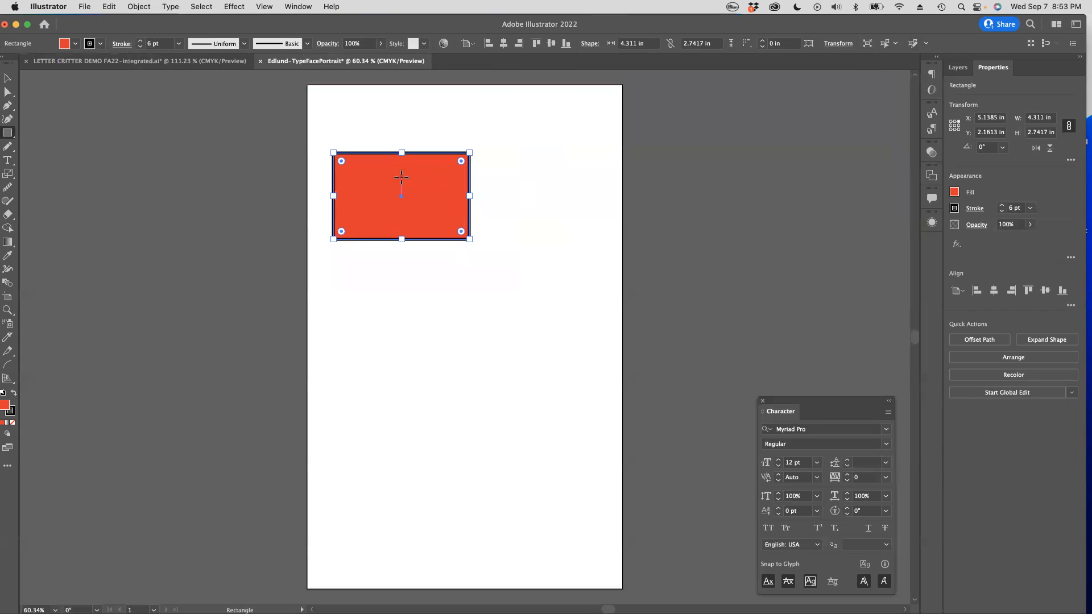
Delete the red rectangle from the artboard.
{"action": "key", "text": "v"}
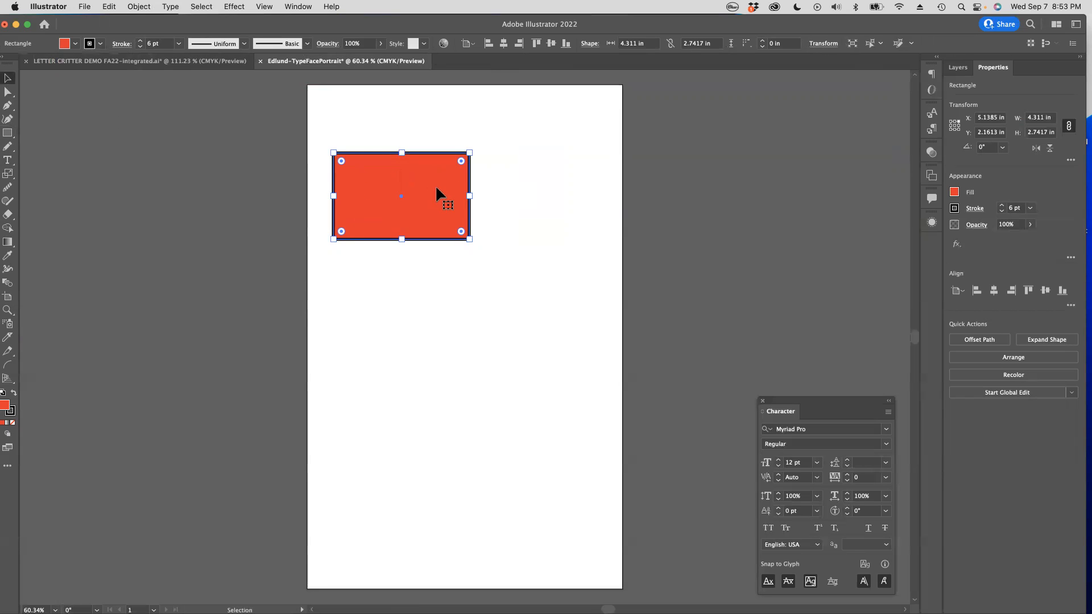
{"action": "key", "text": "Delete"}
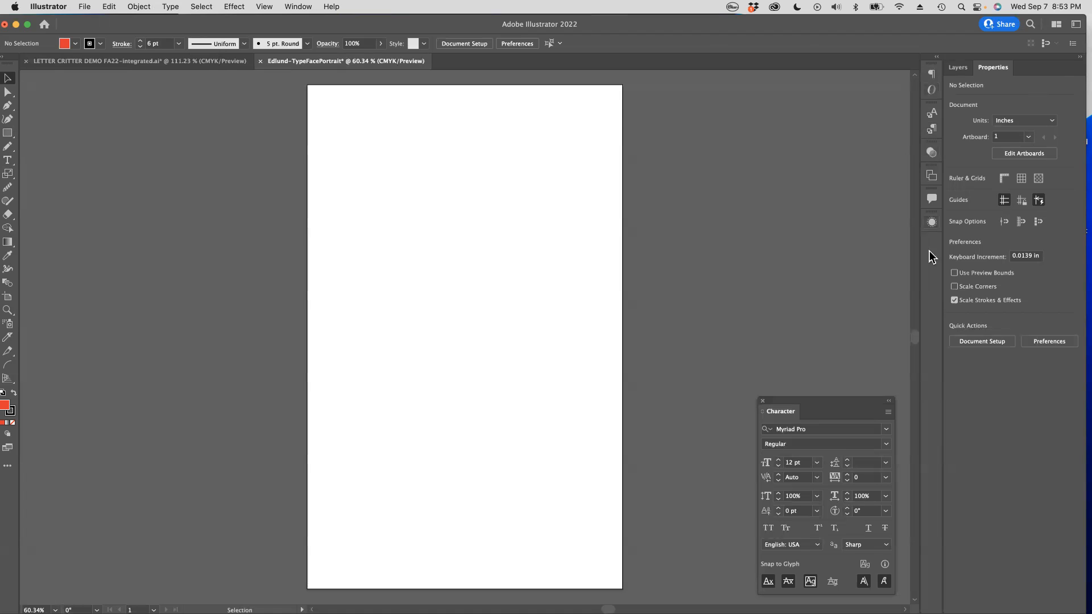
Look through the docked Paragraph, OpenType, Character Styles and Paragraph Styles panels, leaving Paragraph Styles expanded.
{"action": "left_click", "coordinate": [932, 75]}
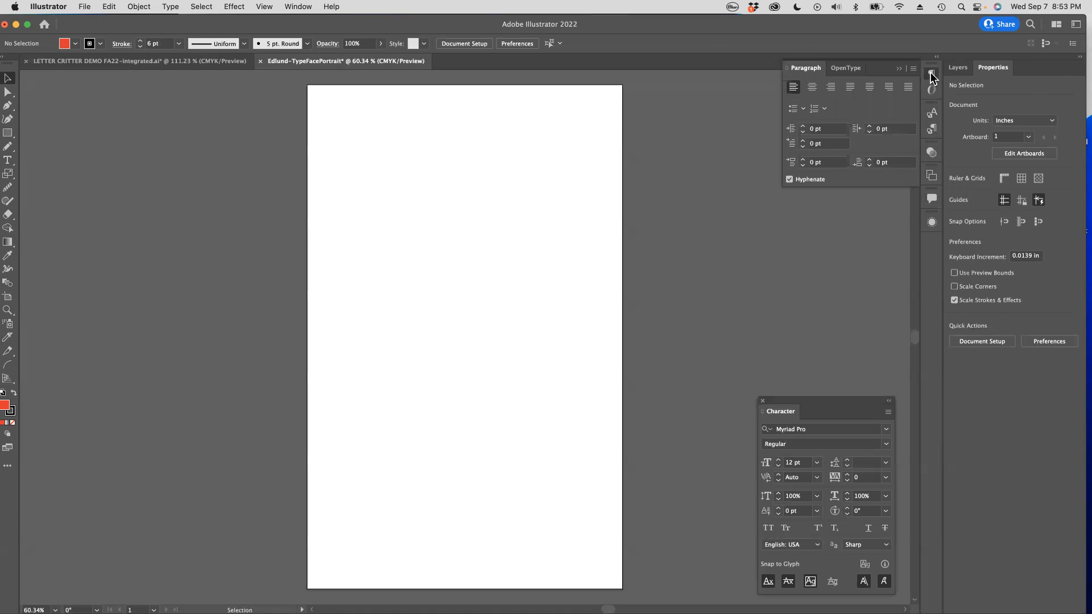
{"action": "left_click", "coordinate": [931, 75]}
{"action": "left_click", "coordinate": [930, 92]}
{"action": "left_click", "coordinate": [930, 92]}
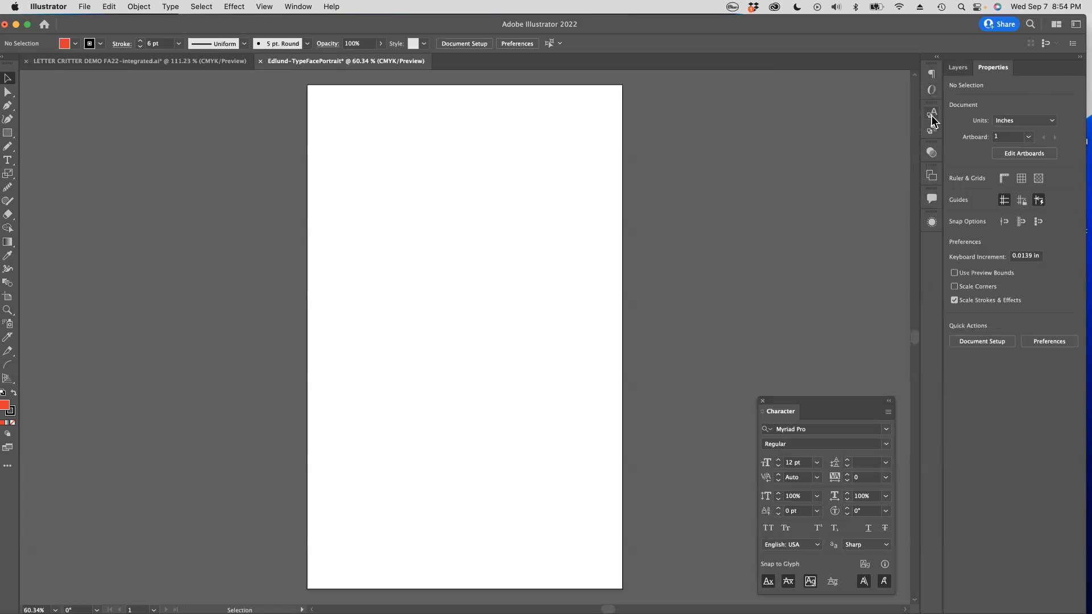
{"action": "left_click", "coordinate": [931, 115]}
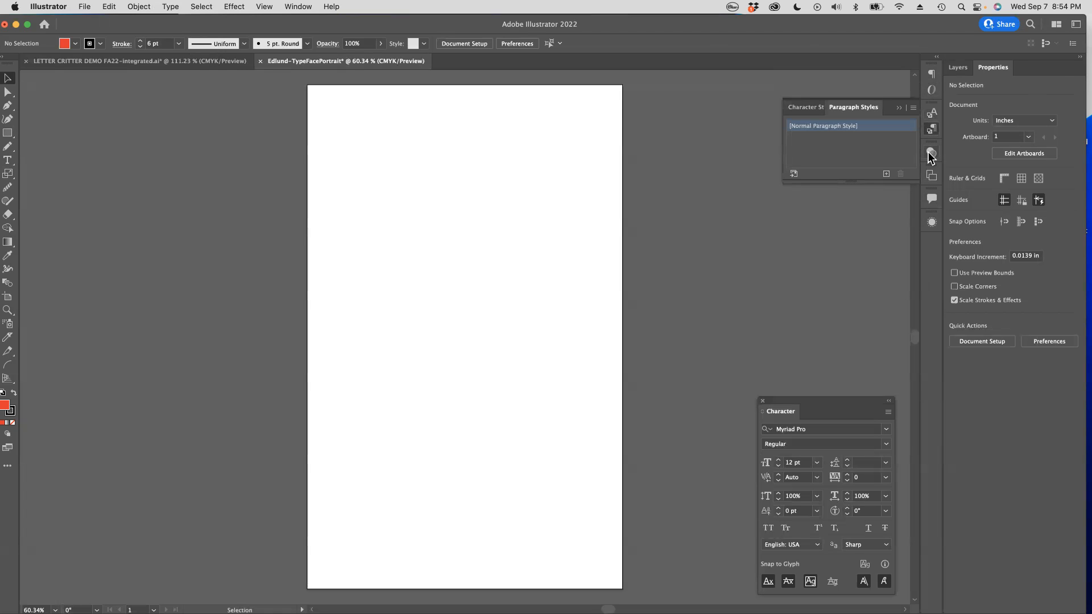
{"action": "left_click", "coordinate": [931, 152]}
{"action": "left_click", "coordinate": [931, 127]}
{"action": "left_click", "coordinate": [811, 106]}
{"action": "left_click", "coordinate": [865, 109]}
View the document's Layers panel briefly and return to Properties.
{"action": "left_click", "coordinate": [956, 70]}
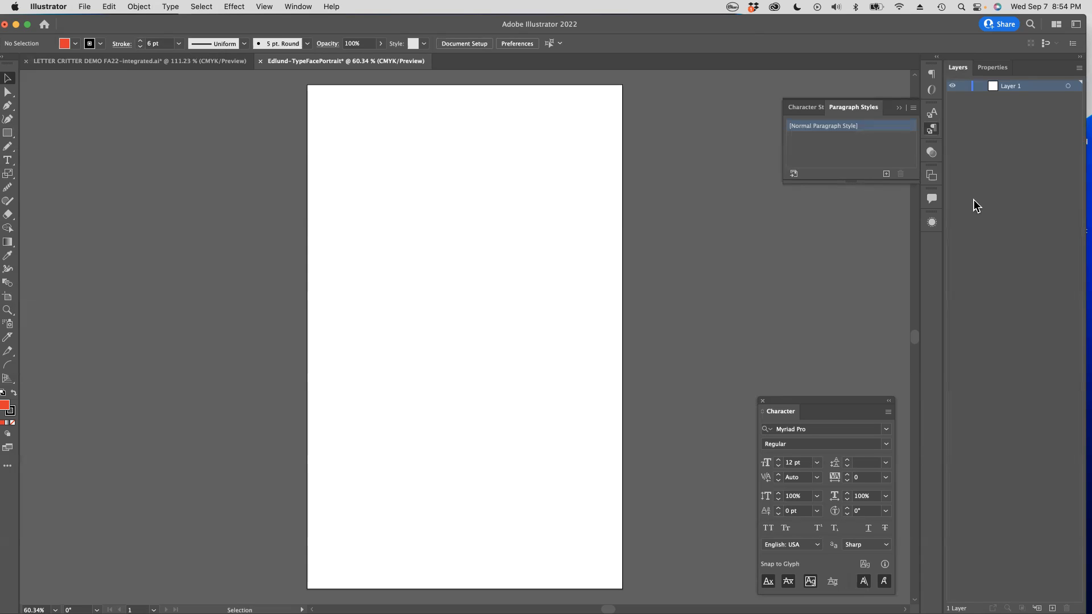
{"action": "left_click", "coordinate": [994, 68]}
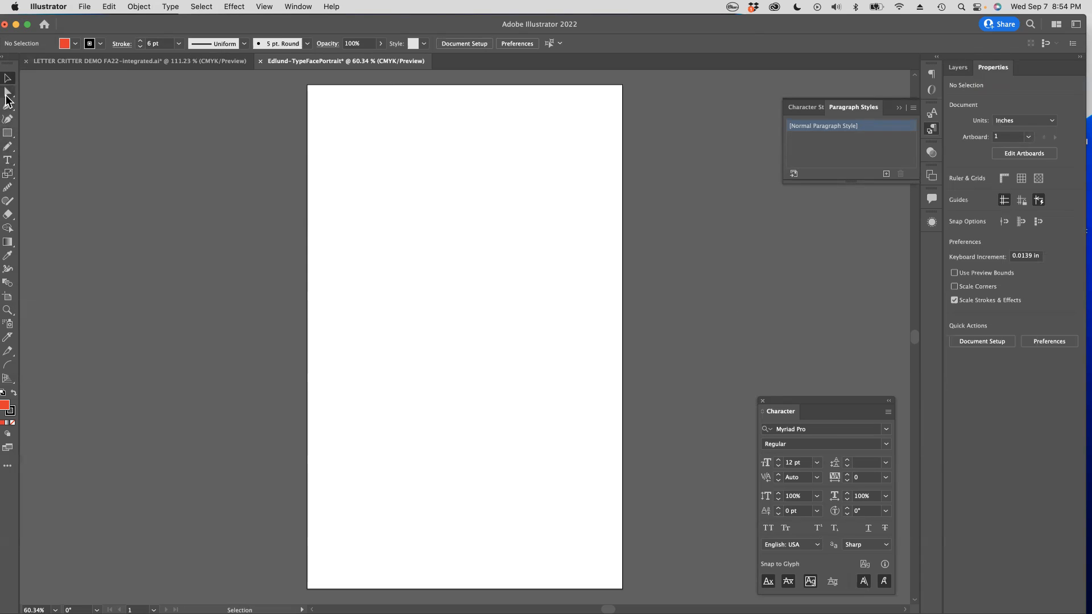
Look over the available Preferences categories without opening any of them.
{"action": "left_click", "coordinate": [27, 24]}
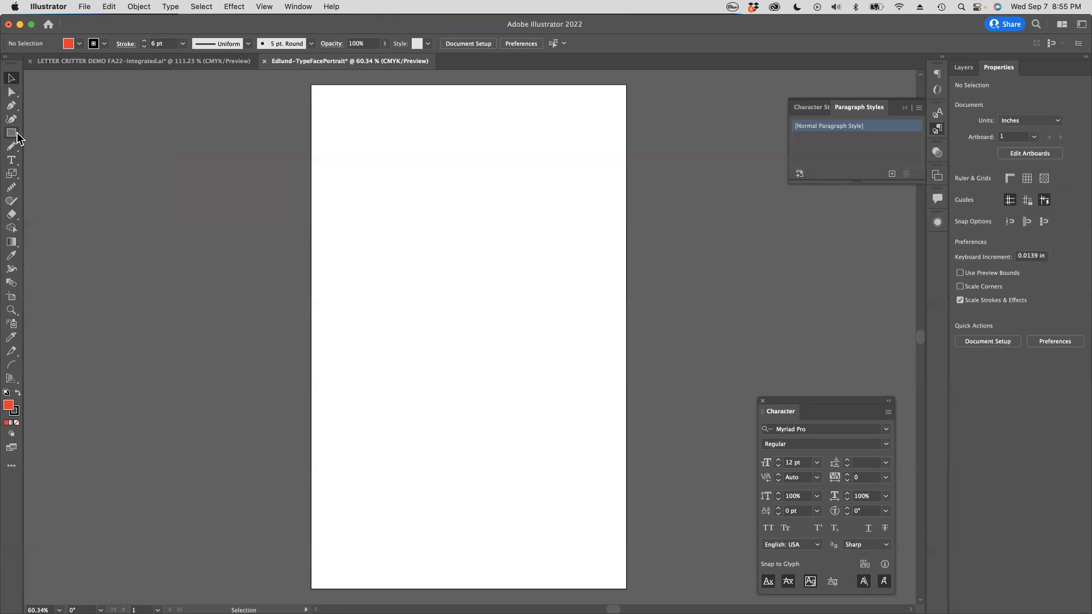
{"action": "left_click", "coordinate": [44, 7]}
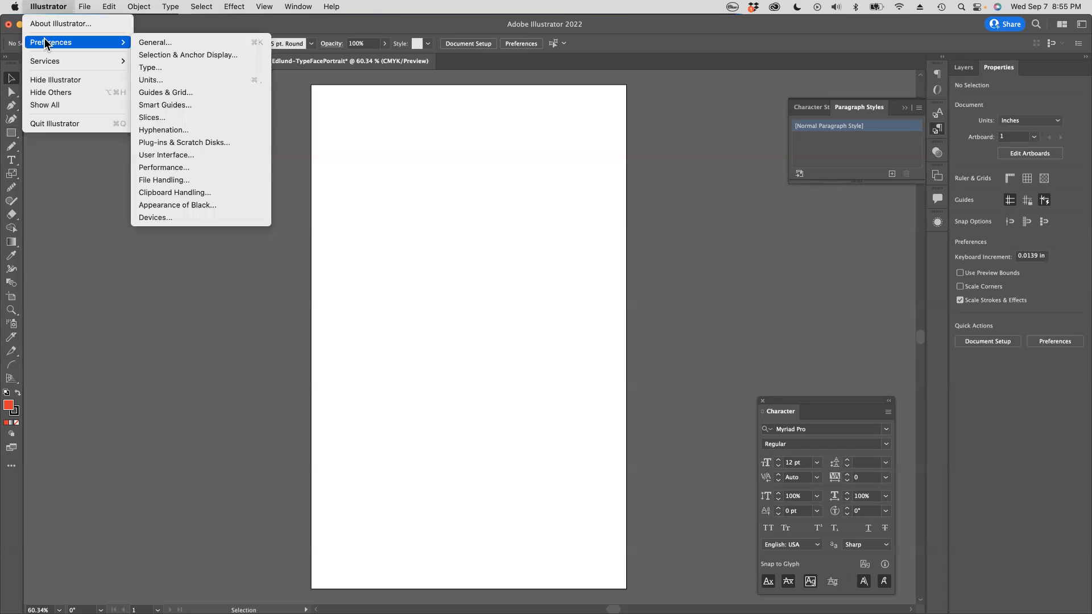
{"action": "left_click", "coordinate": [48, 6]}
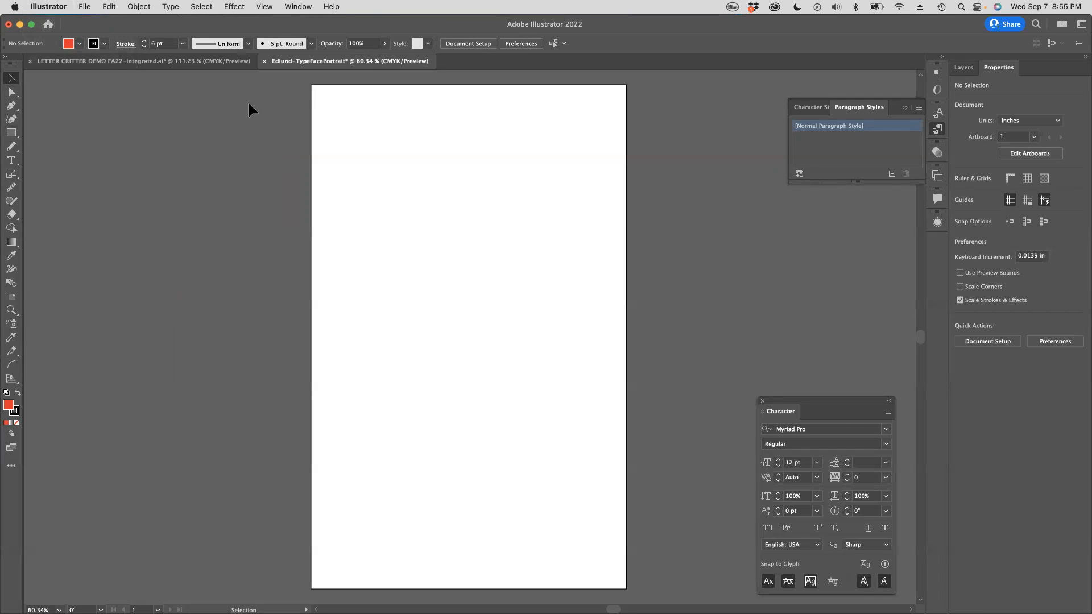
Switch to the LETTER CRITTER DEMO file and, at its Type Tool section, dock the floating Character panel as an icon.
{"action": "left_click", "coordinate": [168, 61]}
{"action": "left_click", "coordinate": [612, 301]}
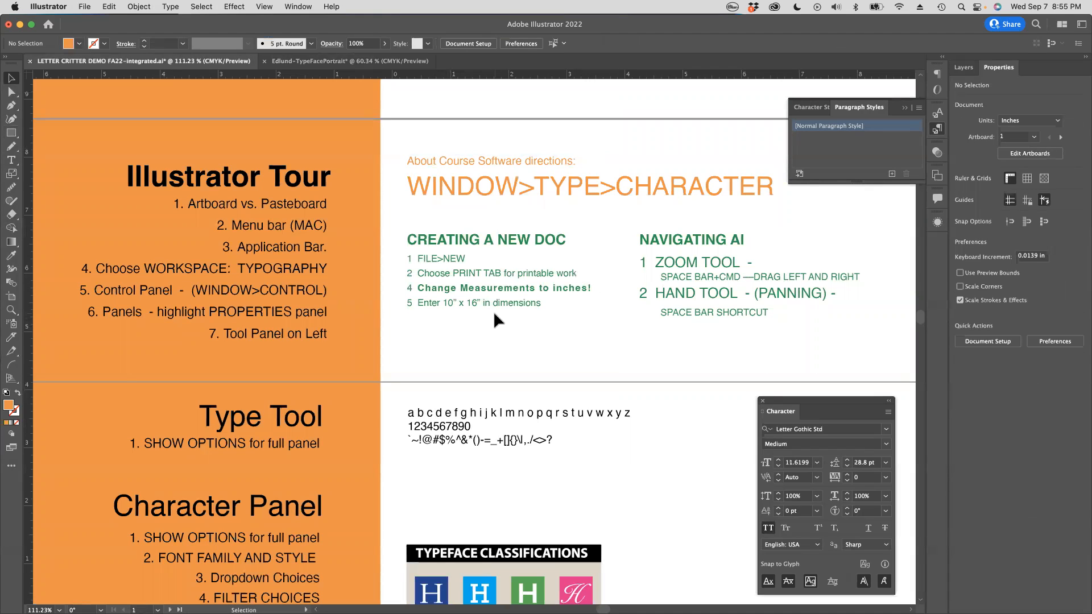
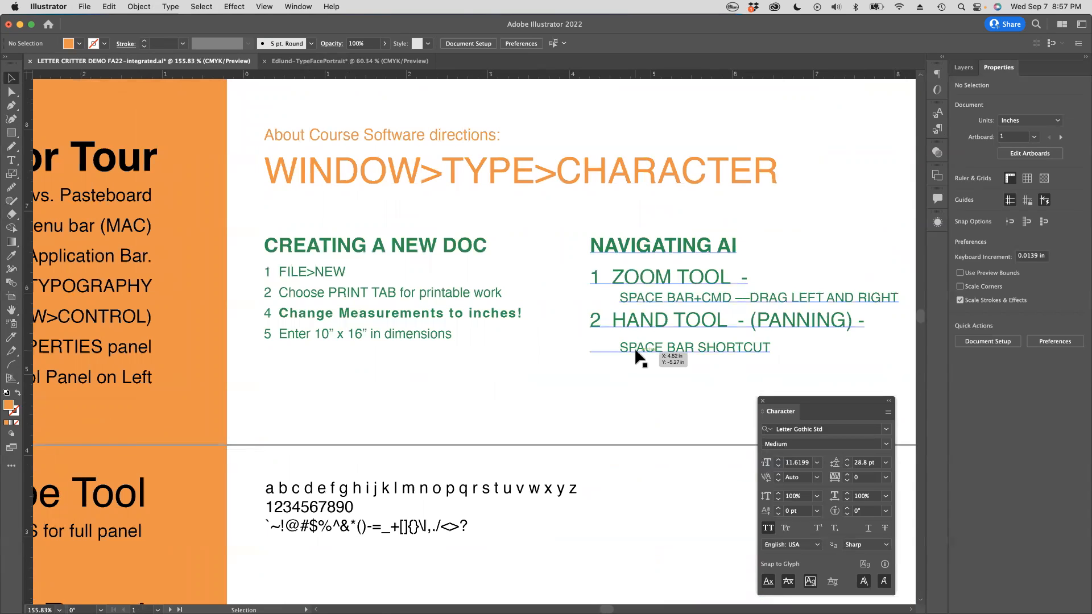
{"action": "key", "text": "space"}
{"action": "left_click_drag", "start_coordinate": [375, 335], "coordinate": [604, 339]}
{"action": "left_click_drag", "start_coordinate": [623, 401], "coordinate": [577, 253]}
{"action": "left_click_drag", "start_coordinate": [652, 438], "coordinate": [681, 258]}
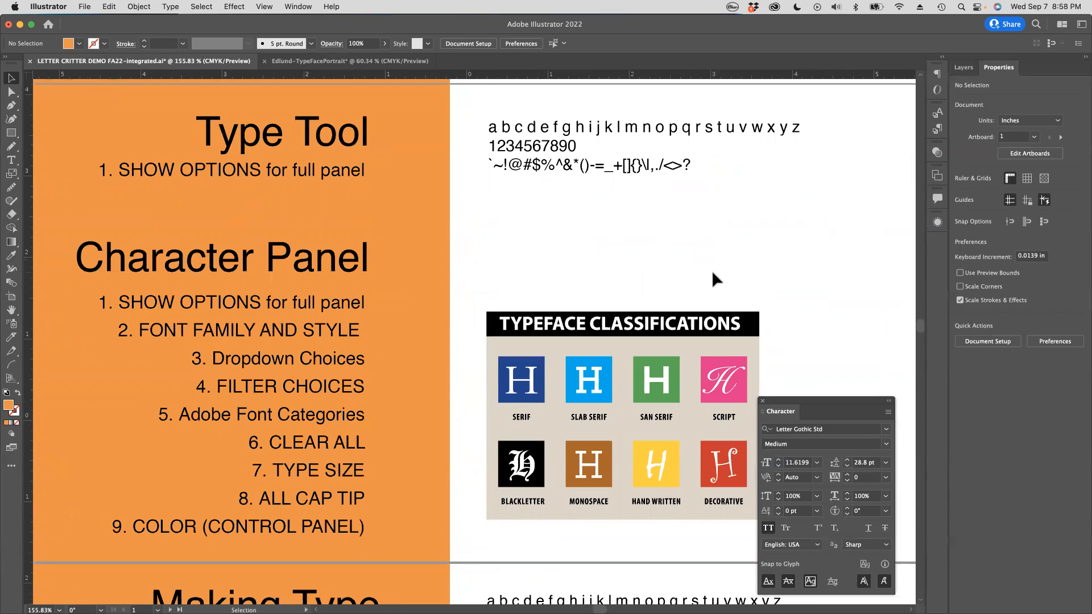
{"action": "left_click_drag", "start_coordinate": [821, 408], "coordinate": [936, 250]}
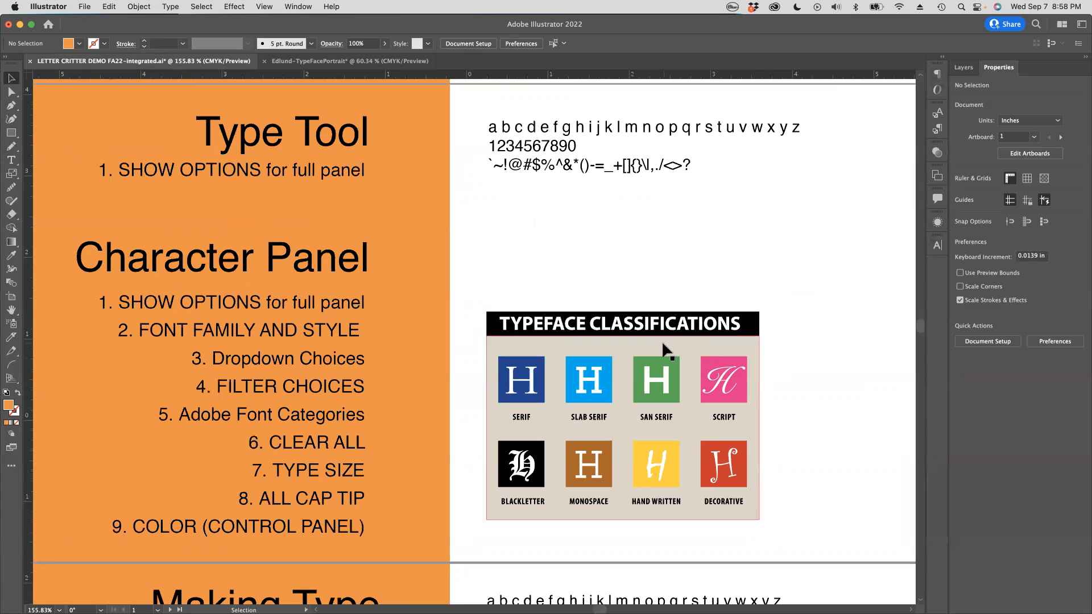
Choose the Type Tool and shift the alphabet and numerals text block slightly upward.
{"action": "left_click", "coordinate": [11, 164]}
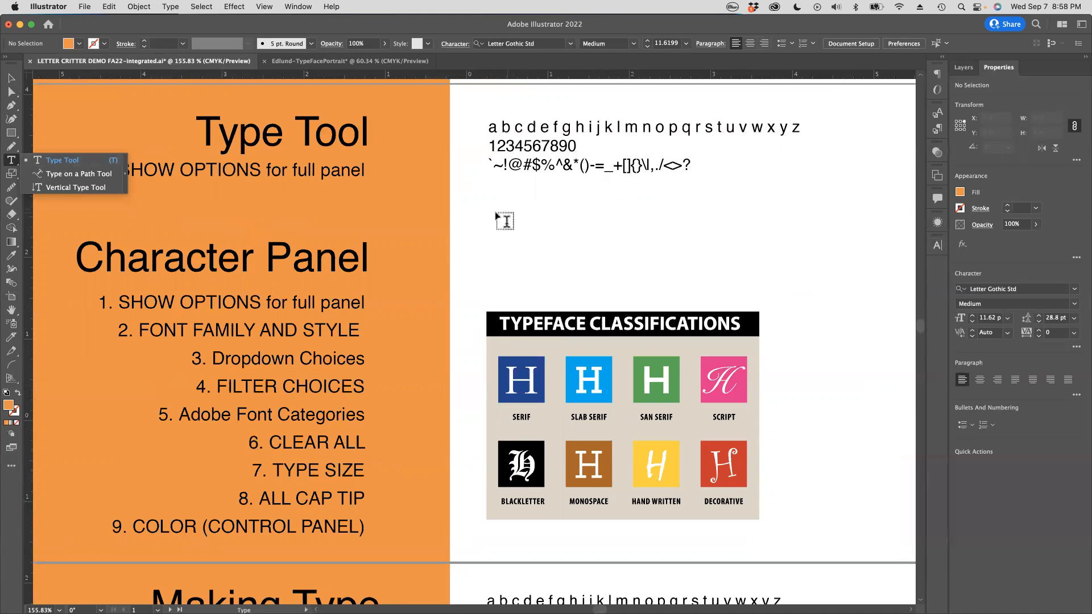
{"action": "scroll", "coordinate": [489, 219], "scroll_direction": "right", "scroll_amount": 5}
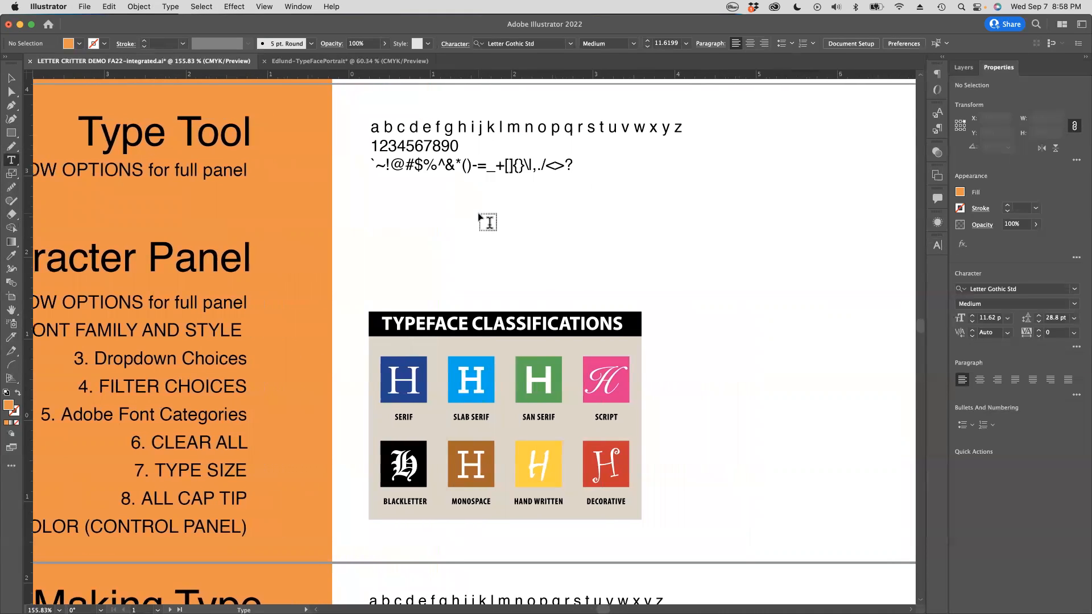
{"action": "scroll", "coordinate": [488, 221], "scroll_direction": "right", "scroll_amount": 1}
{"action": "left_click_drag", "start_coordinate": [406, 149], "coordinate": [396, 134]}
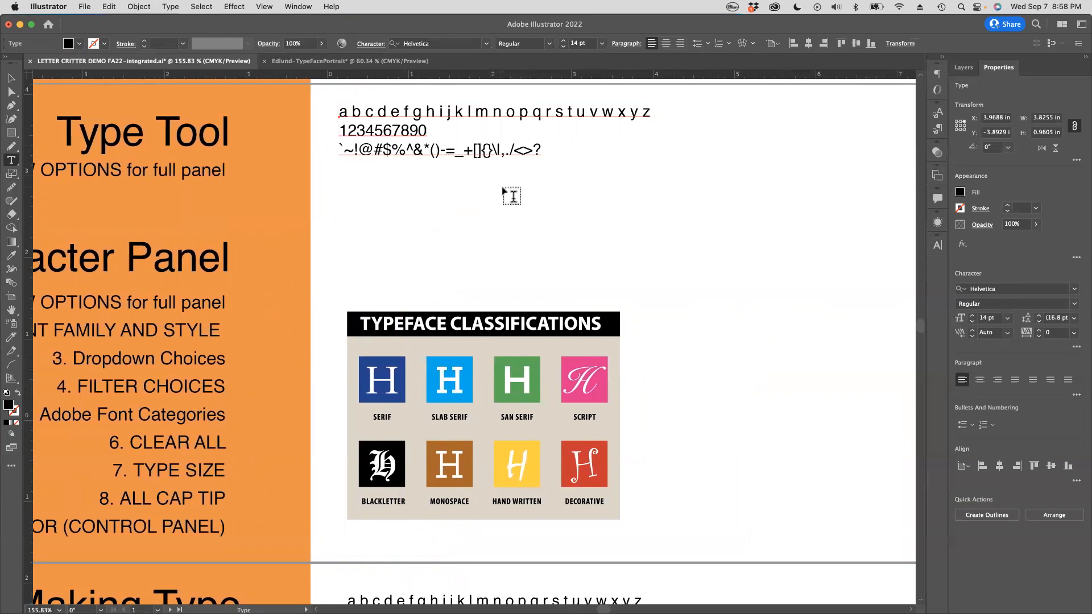
Create an area type frame about 4.08 by 1.47 inches between the alphabet block and the Typeface Classifications graphic.
{"action": "scroll", "coordinate": [511, 197], "scroll_direction": "left", "scroll_amount": 5}
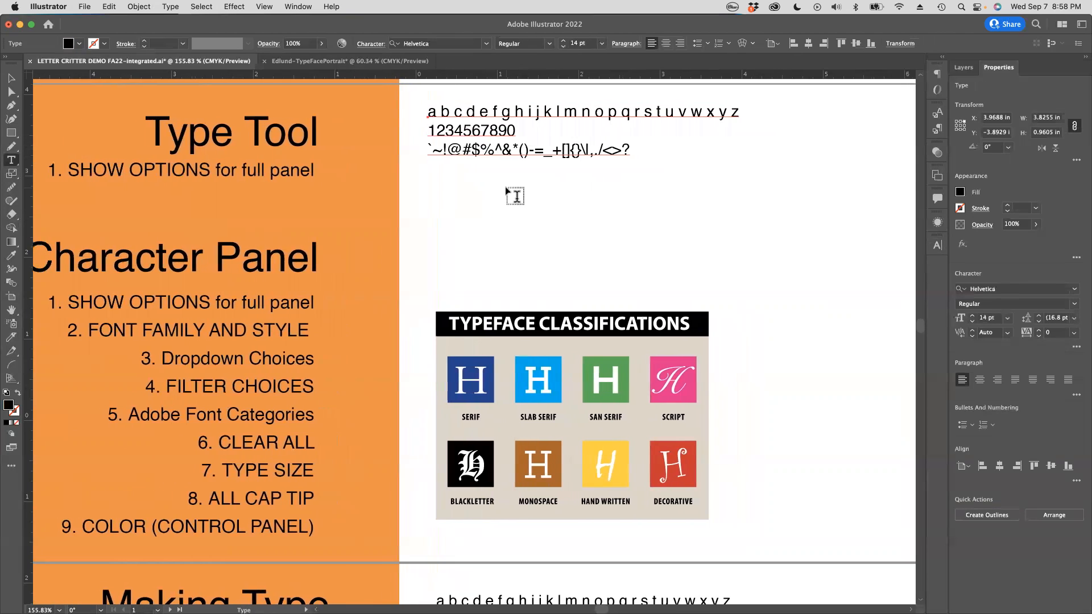
{"action": "scroll", "coordinate": [511, 196], "scroll_direction": "up", "scroll_amount": 1}
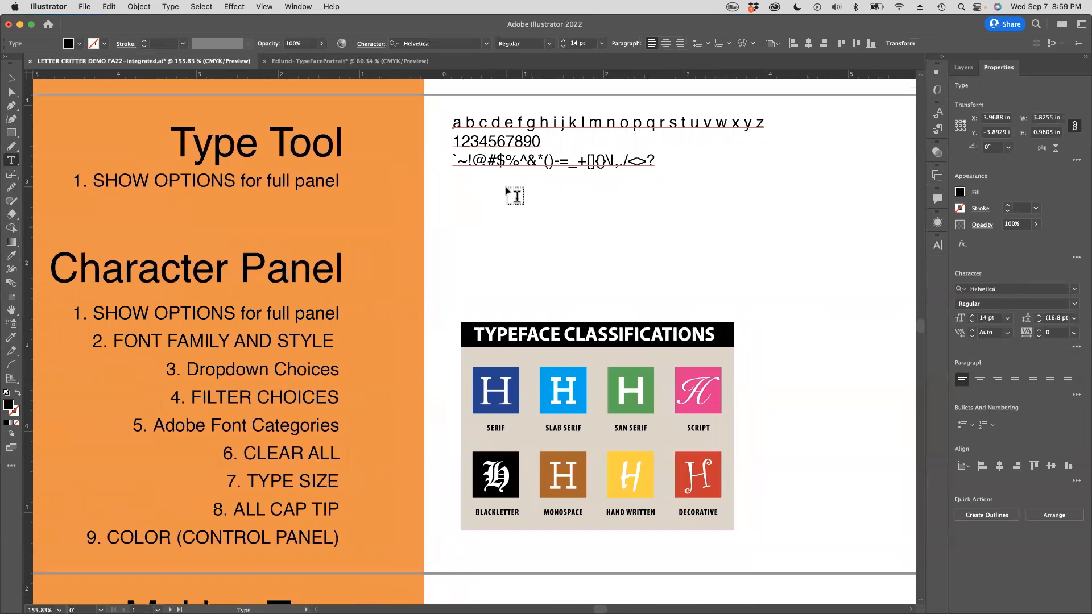
{"action": "scroll", "coordinate": [508, 193], "scroll_direction": "down", "scroll_amount": 1}
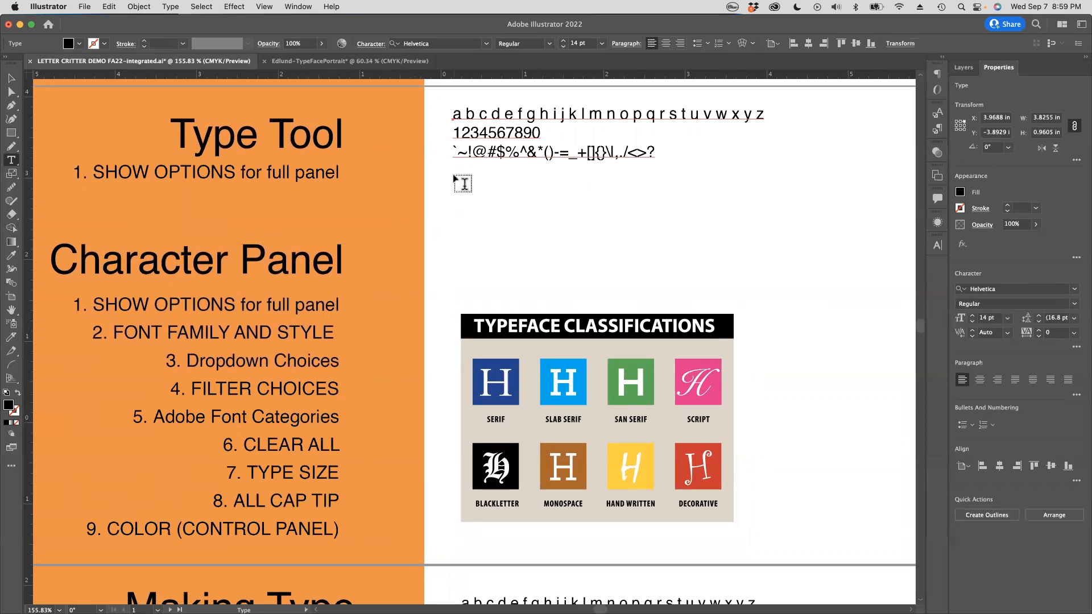
{"action": "left_click_drag", "start_coordinate": [454, 176], "coordinate": [786, 294]}
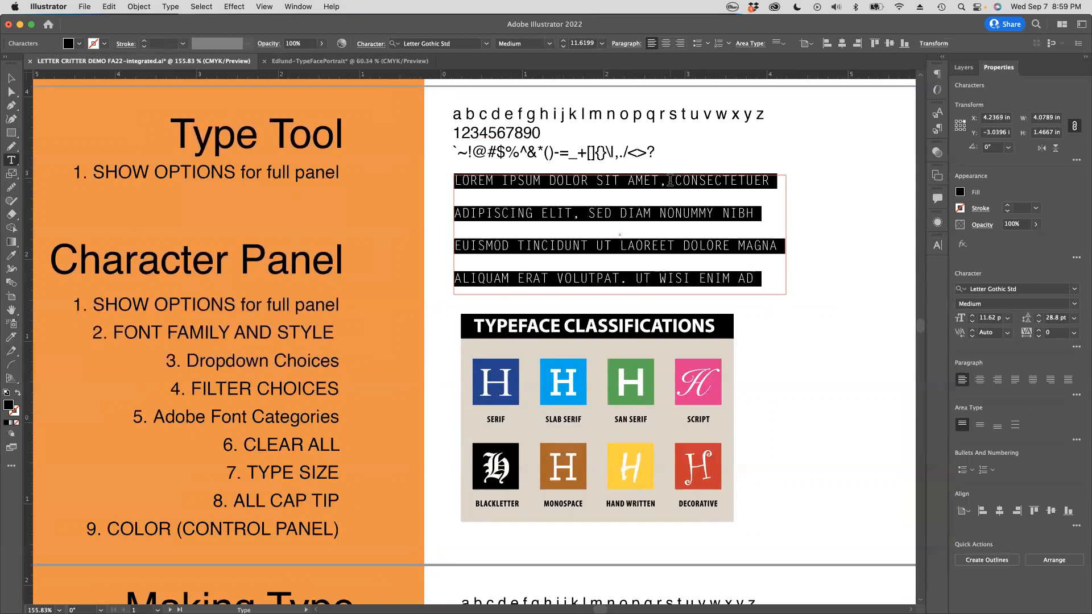
Insert a first name followed by "IS HERE" after "AMET," in the placeholder text's first line.
{"action": "left_click", "coordinate": [672, 180]}
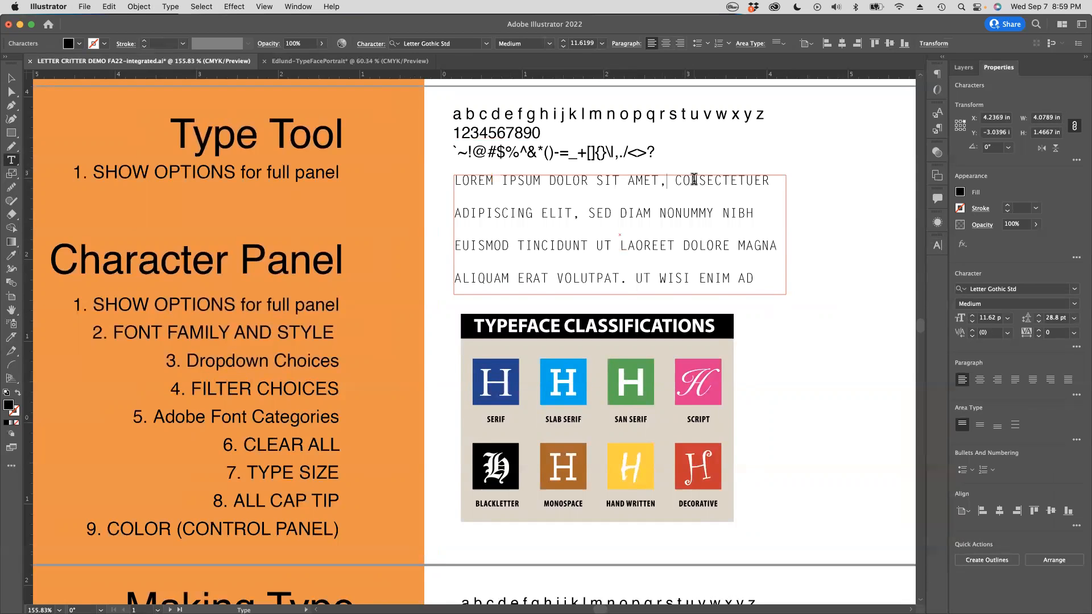
{"action": "type", "text": "NICK IS HE"}
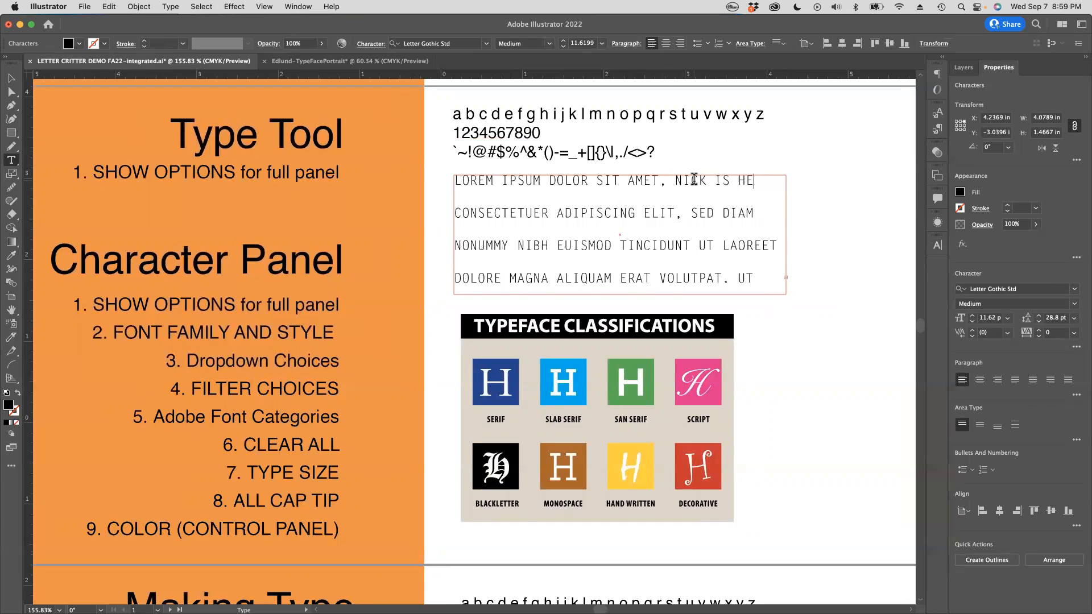
{"action": "type", "text": "RE"}
Lengthen the placeholder text frame to about 2.31 inches tall and move it right, clear of the Typeface Classifications graphic.
{"action": "left_click", "coordinate": [12, 92]}
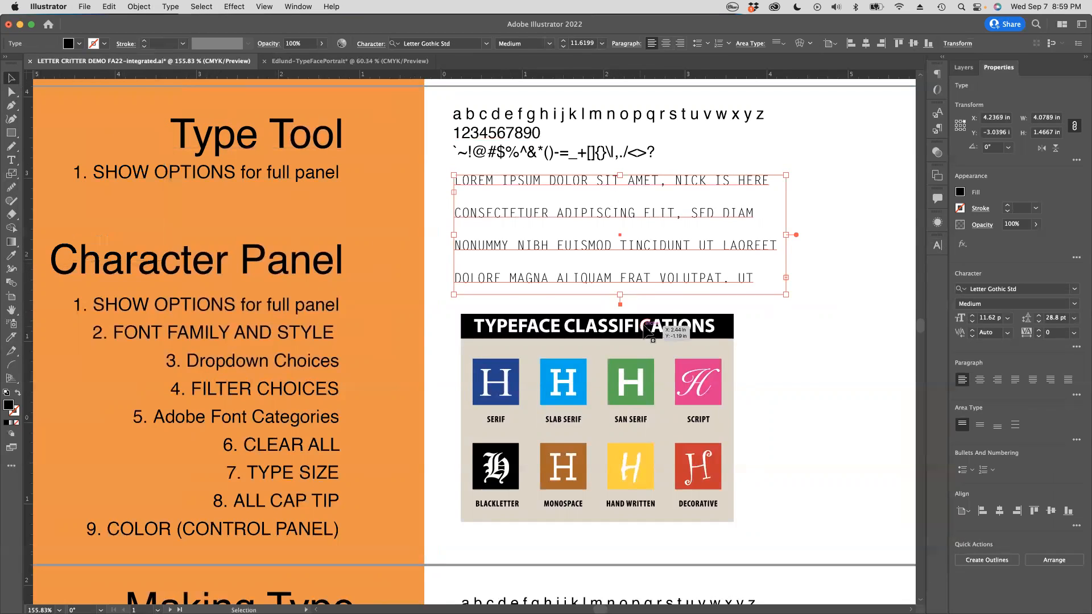
{"action": "left_click_drag", "start_coordinate": [620, 295], "coordinate": [621, 362]}
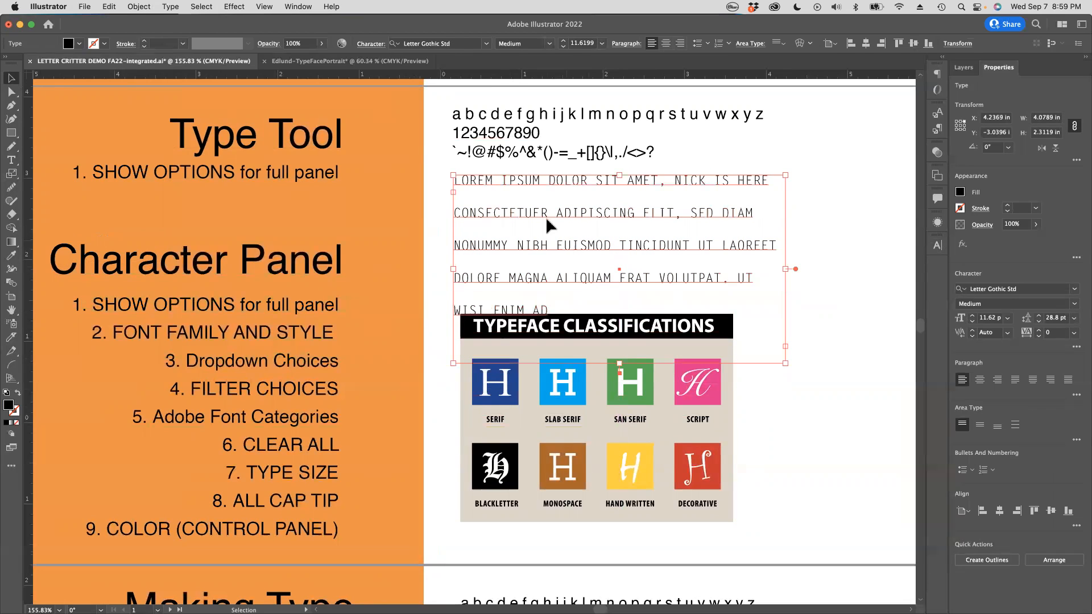
{"action": "scroll", "coordinate": [540, 215], "scroll_direction": "right", "scroll_amount": 2}
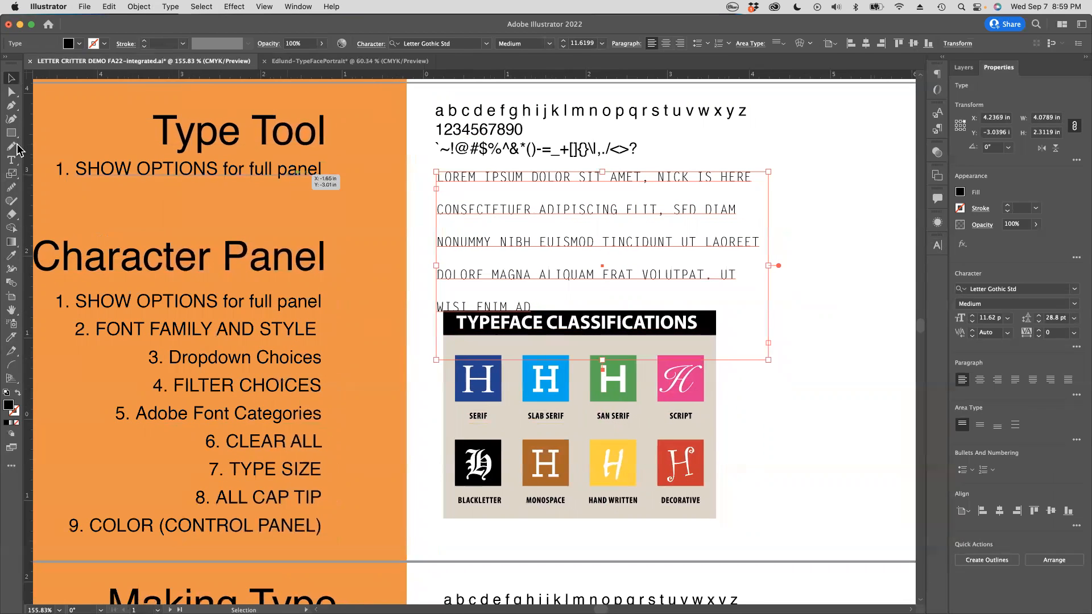
{"action": "left_click_drag", "start_coordinate": [501, 172], "coordinate": [705, 175]}
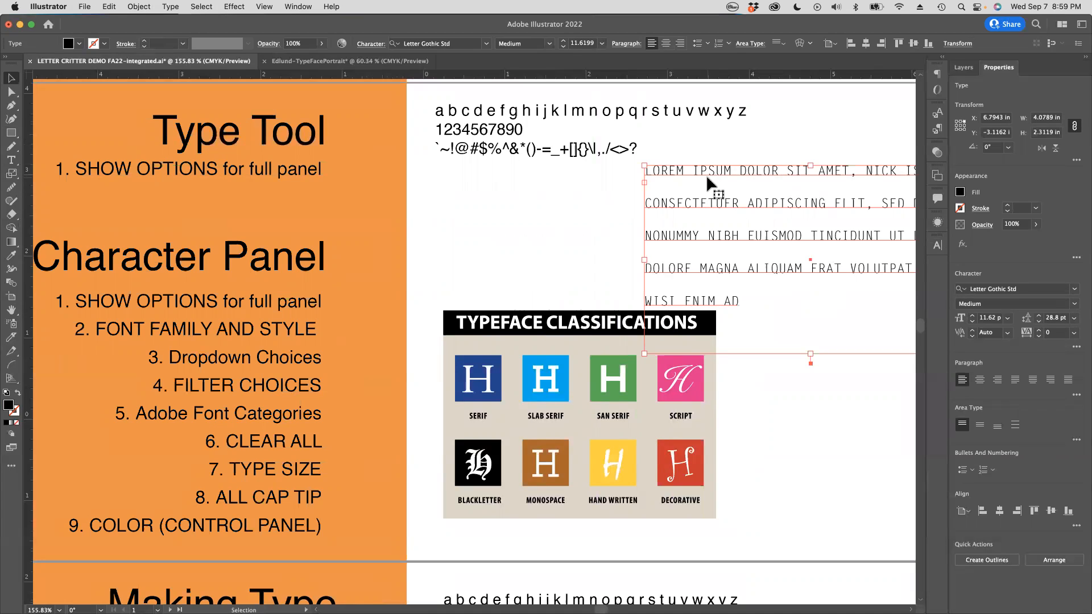
{"action": "left_click_drag", "start_coordinate": [684, 172], "coordinate": [799, 165]}
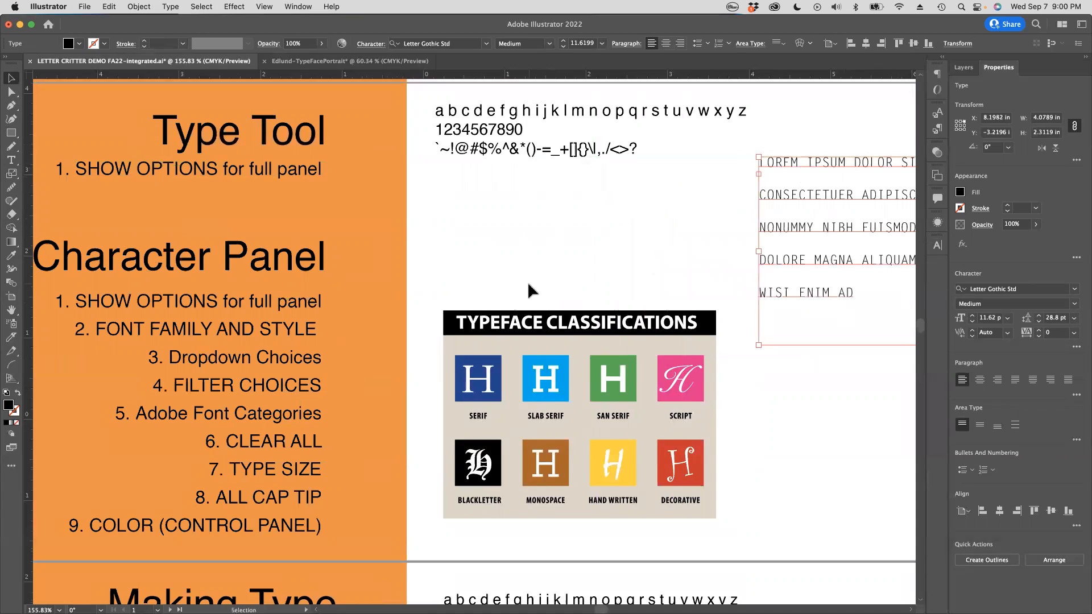
Create point type below the symbols line, fill it with two lines of random filler letters, and delete it.
{"action": "left_click", "coordinate": [11, 159]}
{"action": "left_click", "coordinate": [449, 196]}
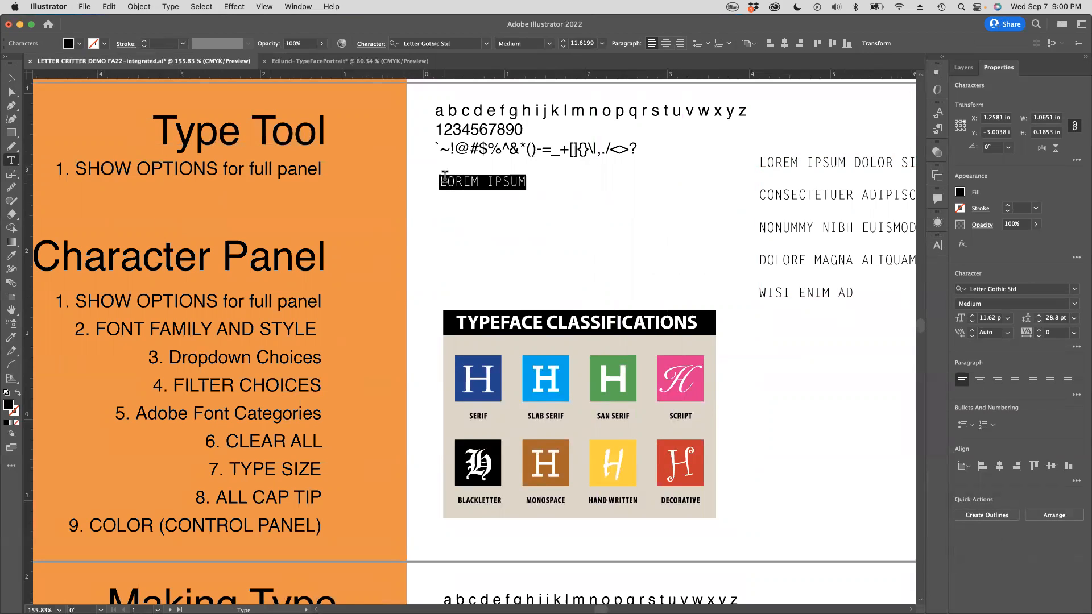
{"action": "type", "text": "FJIDJ"}
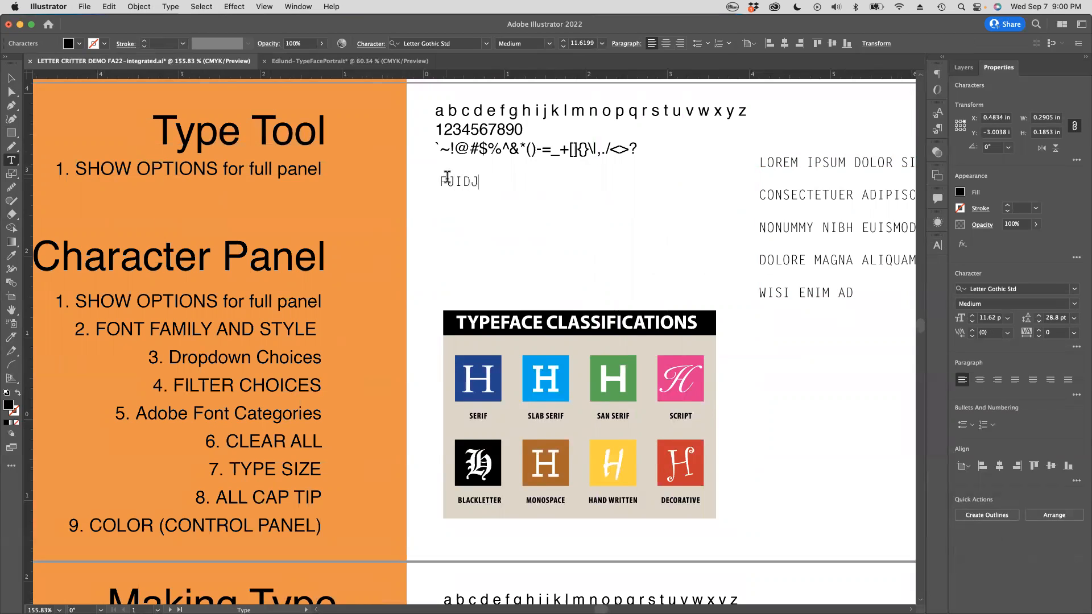
{"action": "type", "text": "J FJDJFKDJ JFKJFKDJFKDJF KDFJL FJKDJF KDFJ KDF JK FJKDF"}
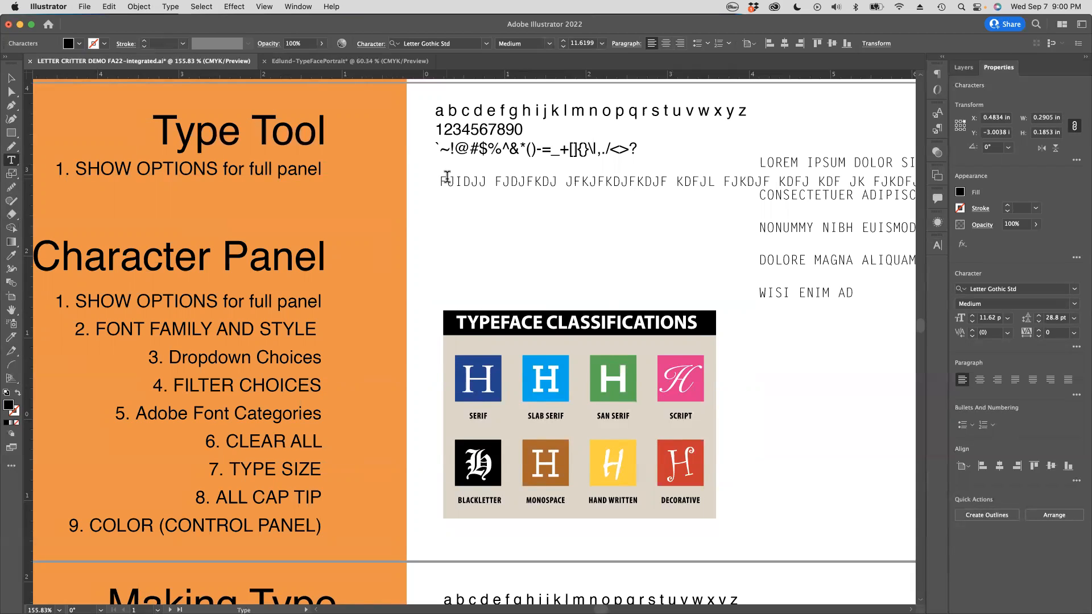
{"action": "key", "text": "Return"}
{"action": "type", "text": "JFDFJDF JJJJKJFJ"}
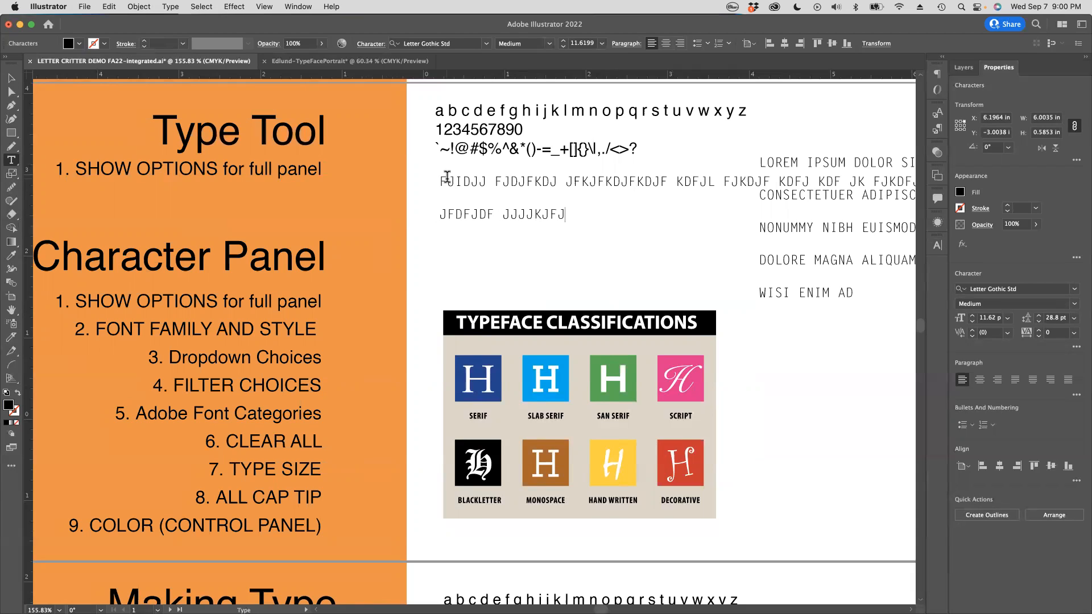
{"action": "type", "text": " FK JFJFKKJF  JKFJFJ"}
{"action": "key", "text": "Escape"}
{"action": "key", "text": "Delete"}
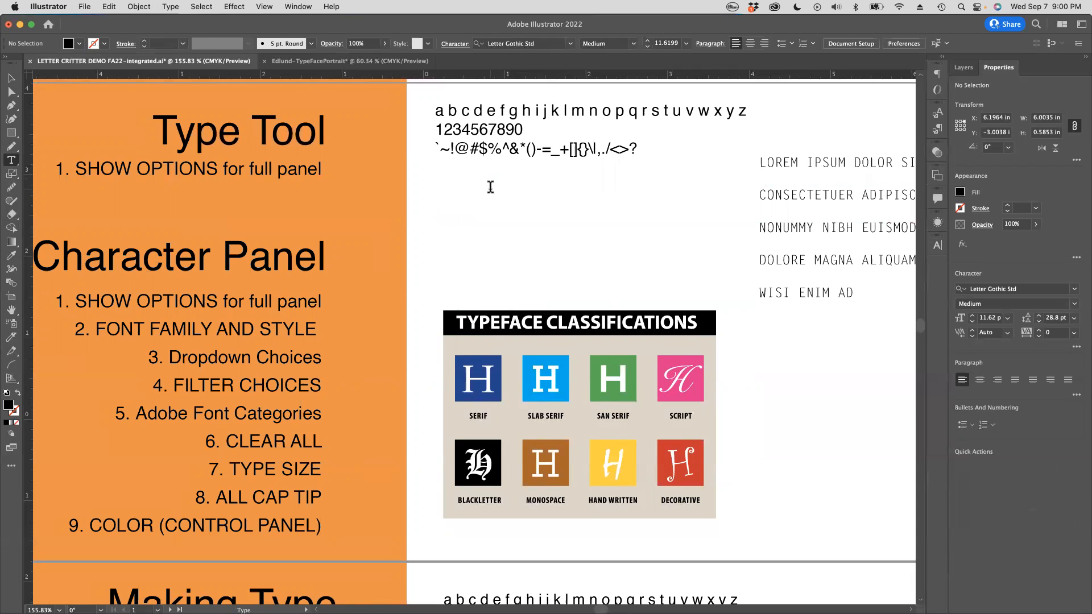
Move the alphabet and numerals text block down about 0.88 in and delete the placeholder text frame beside it.
{"action": "left_click_drag", "start_coordinate": [536, 108], "coordinate": [532, 180]}
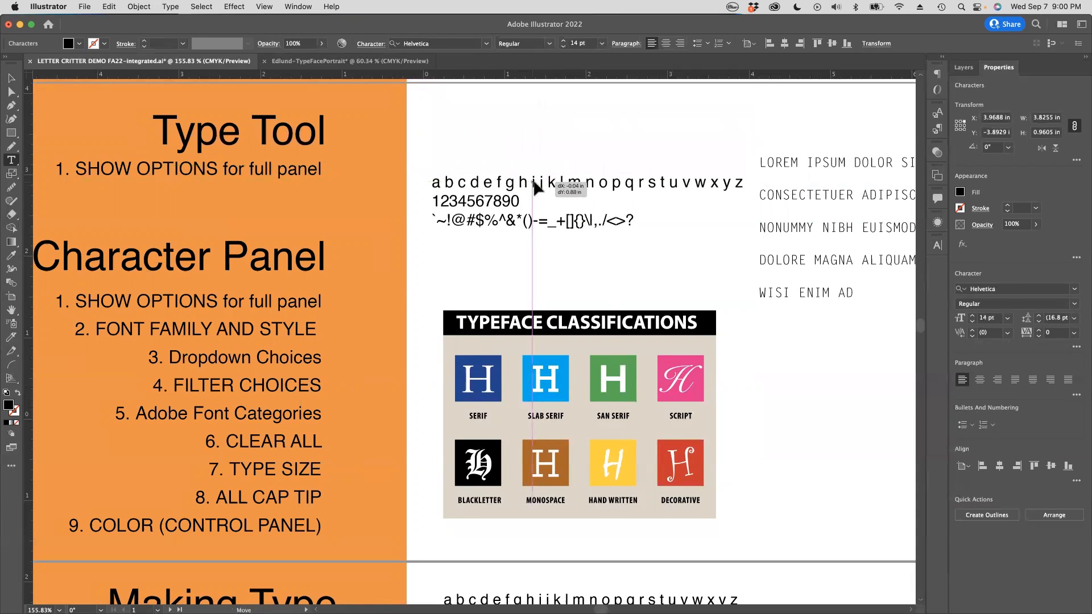
{"action": "left_click", "coordinate": [778, 168]}
{"action": "key", "text": "Delete"}
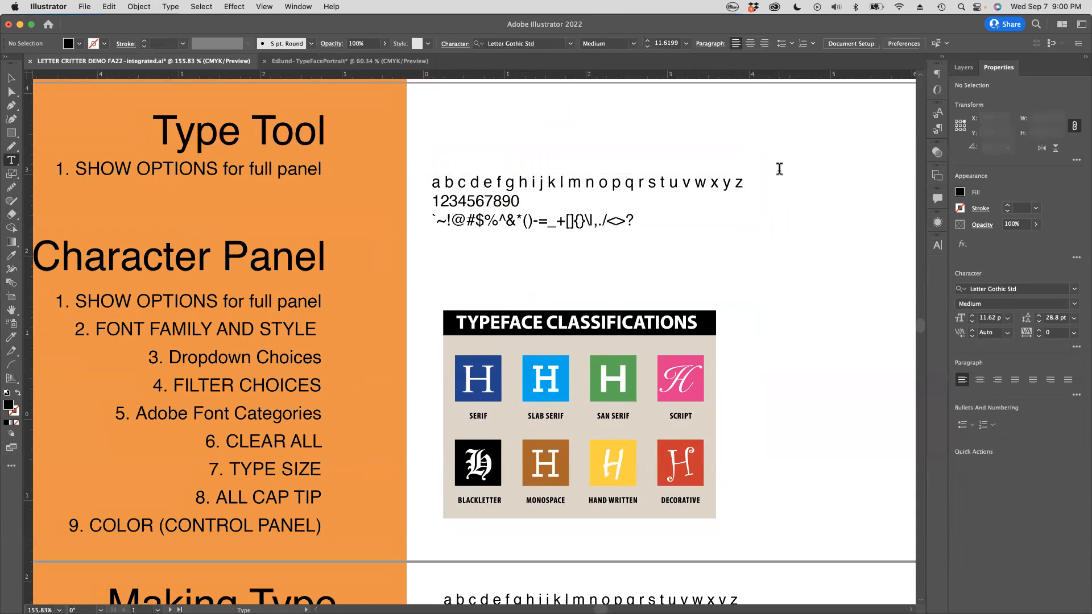
Shift the alphabet and numerals text block slightly upward, leaving more room above the Typeface Classifications graphic.
{"action": "scroll", "coordinate": [743, 175], "scroll_direction": "left", "scroll_amount": 2}
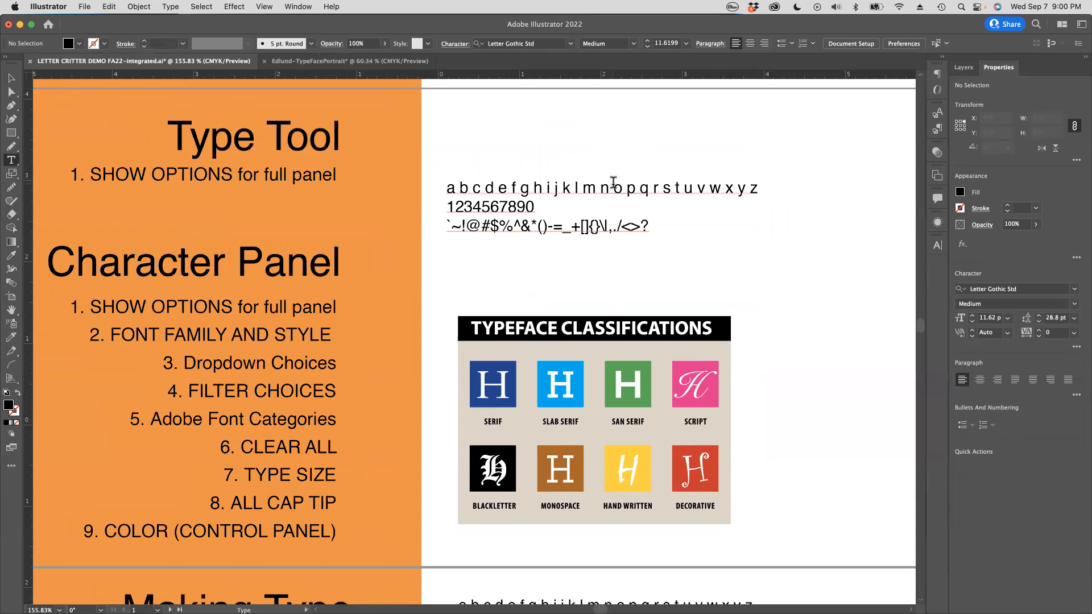
{"action": "left_click", "coordinate": [9, 80]}
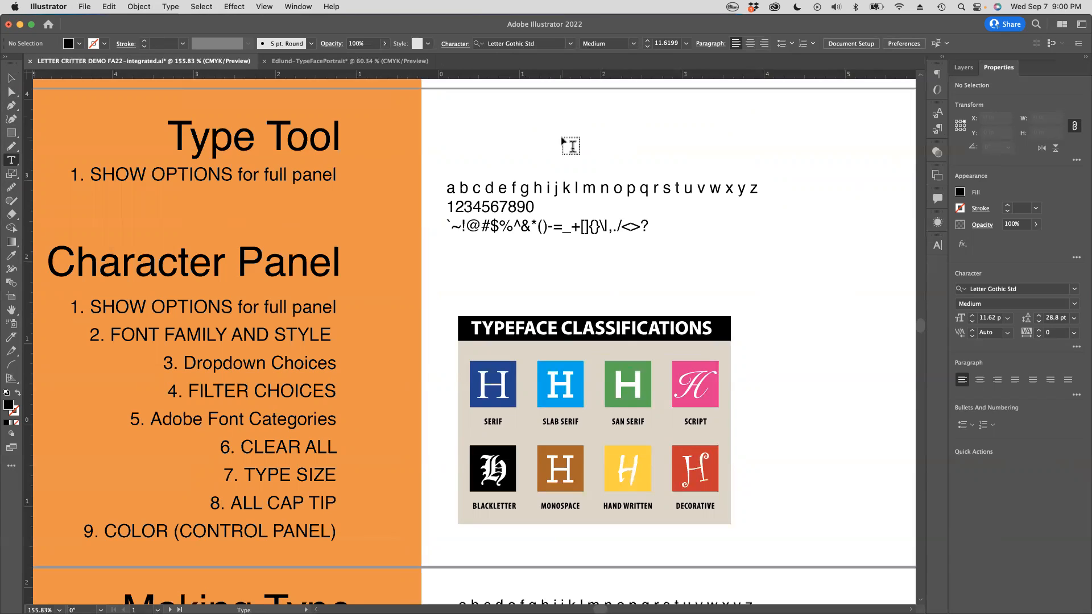
{"action": "mouse_move", "coordinate": [611, 188]}
{"action": "left_mouse_down"}
{"action": "mouse_move", "coordinate": [646, 156]}
{"action": "mouse_move", "coordinate": [613, 217]}
{"action": "mouse_move", "coordinate": [616, 171]}
{"action": "left_mouse_up"}
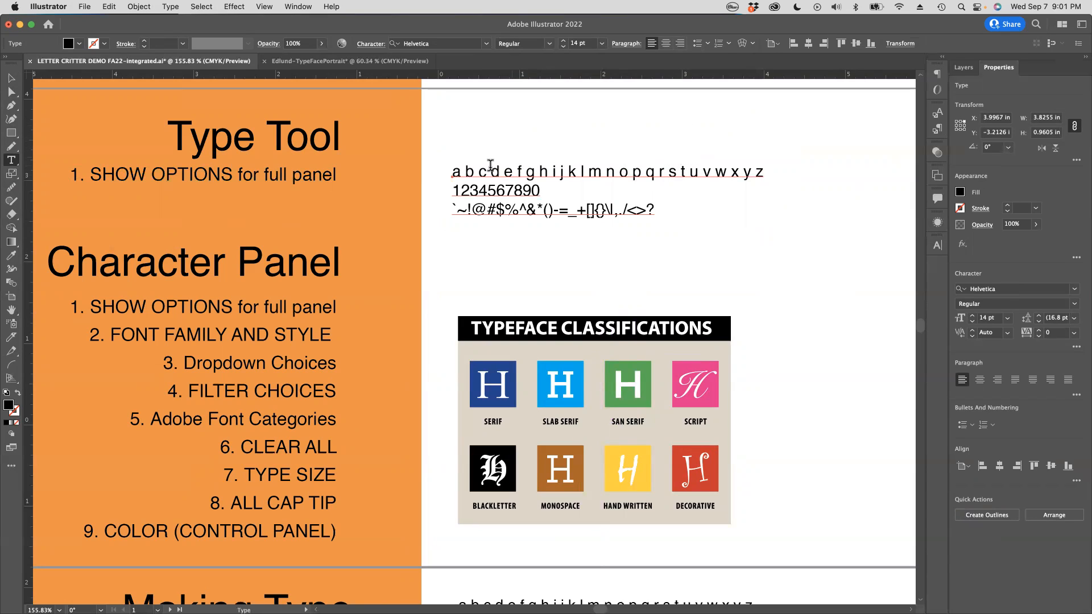
Highlight the alphabet, numeral and symbol lines and open the Character panel, placing it over the orange notes column.
{"action": "left_click_drag", "start_coordinate": [453, 166], "coordinate": [760, 236]}
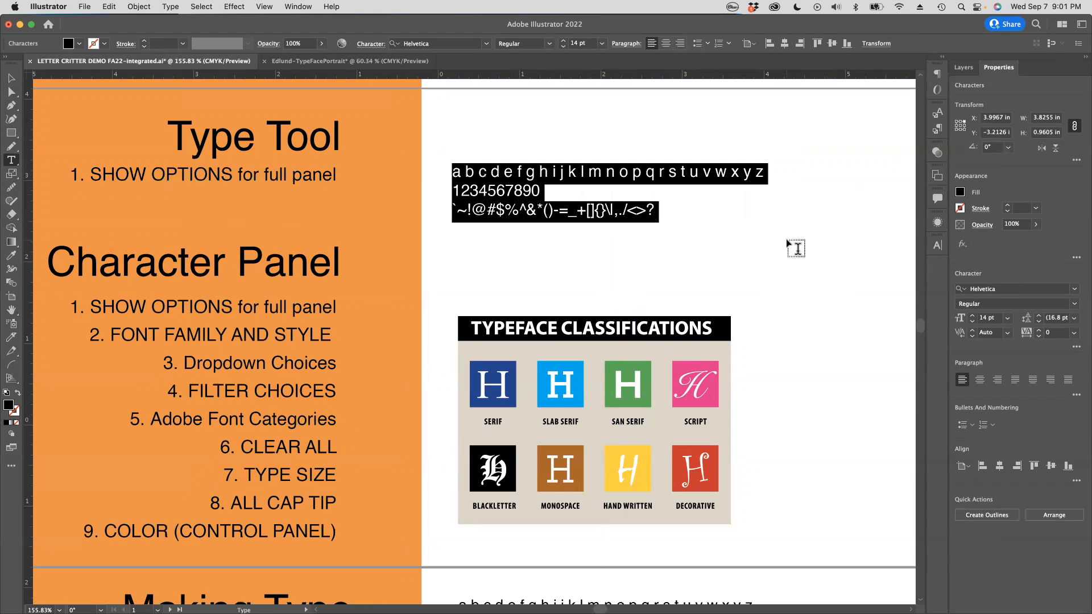
{"action": "left_click", "coordinate": [298, 8]}
{"action": "scroll", "coordinate": [295, 446], "scroll_direction": "down", "scroll_amount": 5}
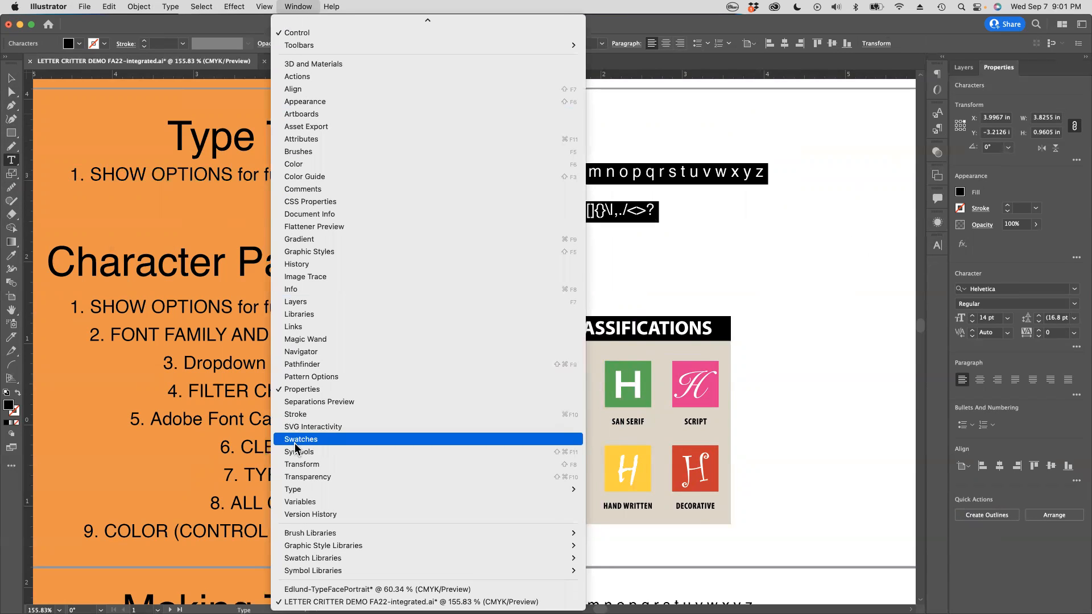
{"action": "mouse_move", "coordinate": [297, 496]}
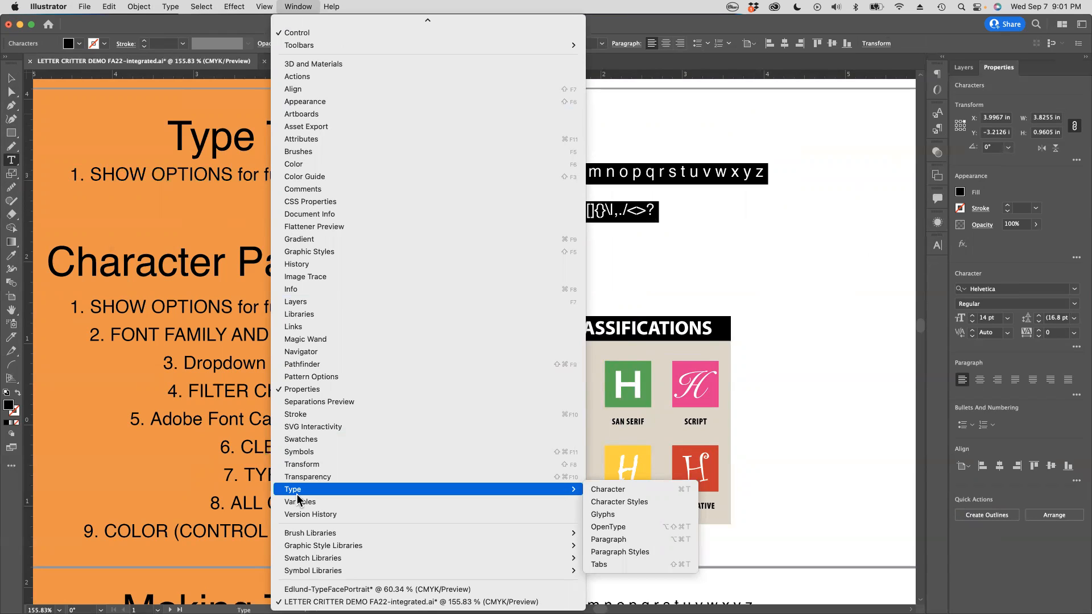
{"action": "left_click", "coordinate": [613, 491]}
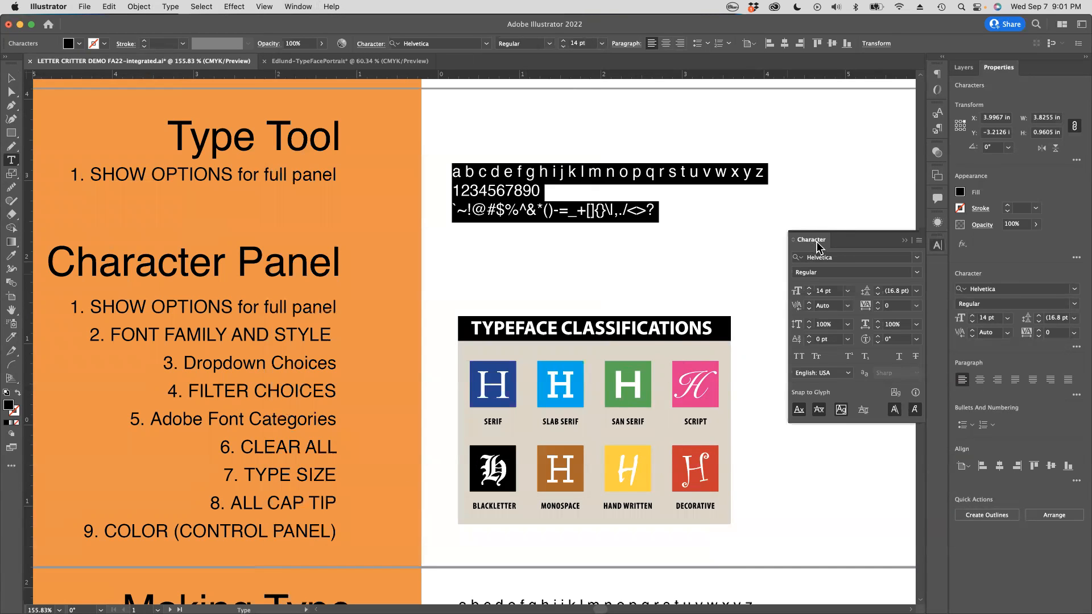
{"action": "left_click_drag", "start_coordinate": [814, 242], "coordinate": [292, 93]}
Reselect all three lines of the alphabet, numeral and symbol text with the Type Tool.
{"action": "scroll", "coordinate": [498, 252], "scroll_direction": "up", "scroll_amount": 1}
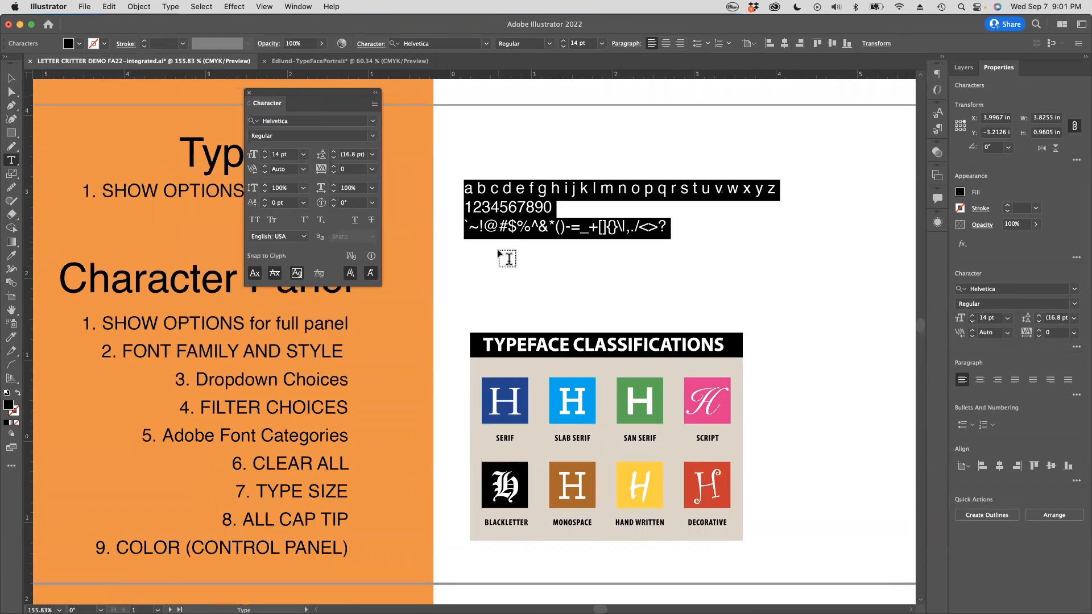
{"action": "scroll", "coordinate": [498, 252], "scroll_direction": "up", "scroll_amount": 1}
{"action": "scroll", "coordinate": [498, 252], "scroll_direction": "left", "scroll_amount": 1}
{"action": "left_click", "coordinate": [482, 202]}
{"action": "left_click_drag", "start_coordinate": [483, 202], "coordinate": [711, 236]}
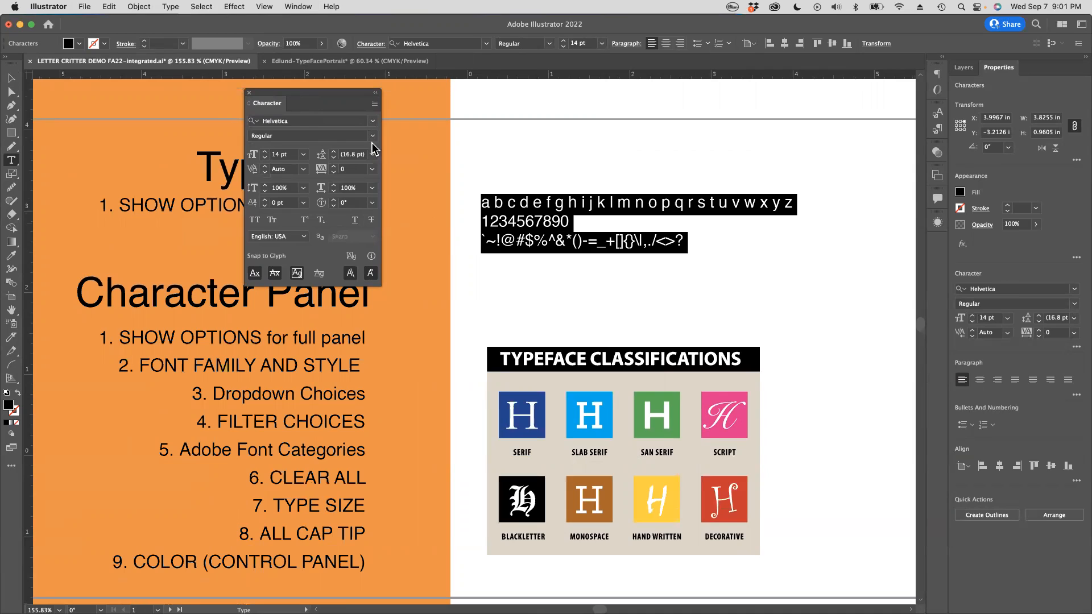
Hide the Character panel's extra options, show the full set again, and shift the panel slightly sideways.
{"action": "left_click", "coordinate": [374, 106]}
{"action": "left_click", "coordinate": [413, 105]}
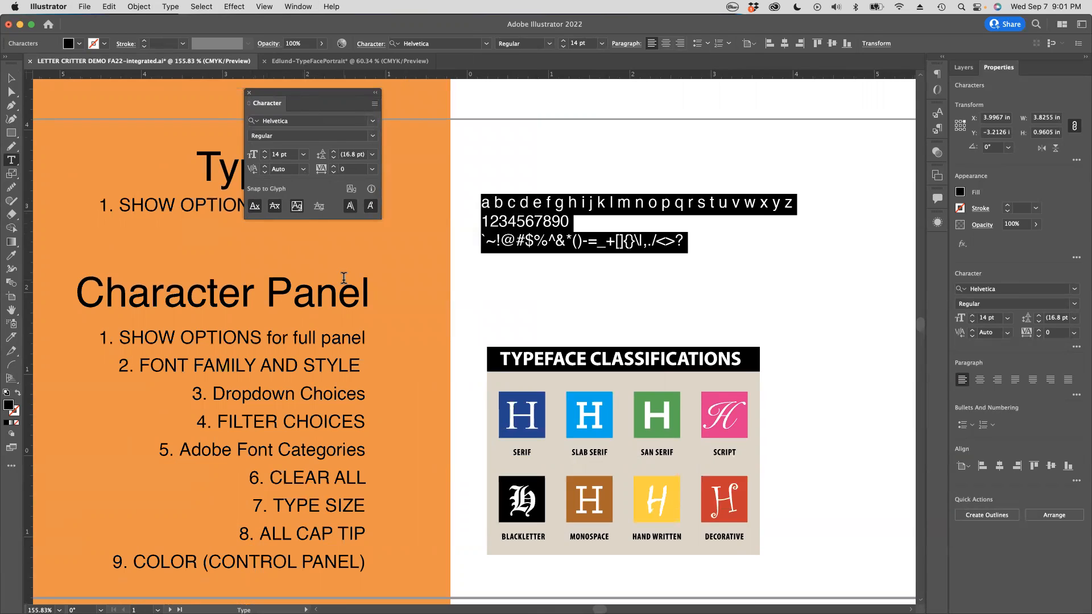
{"action": "left_click", "coordinate": [374, 104]}
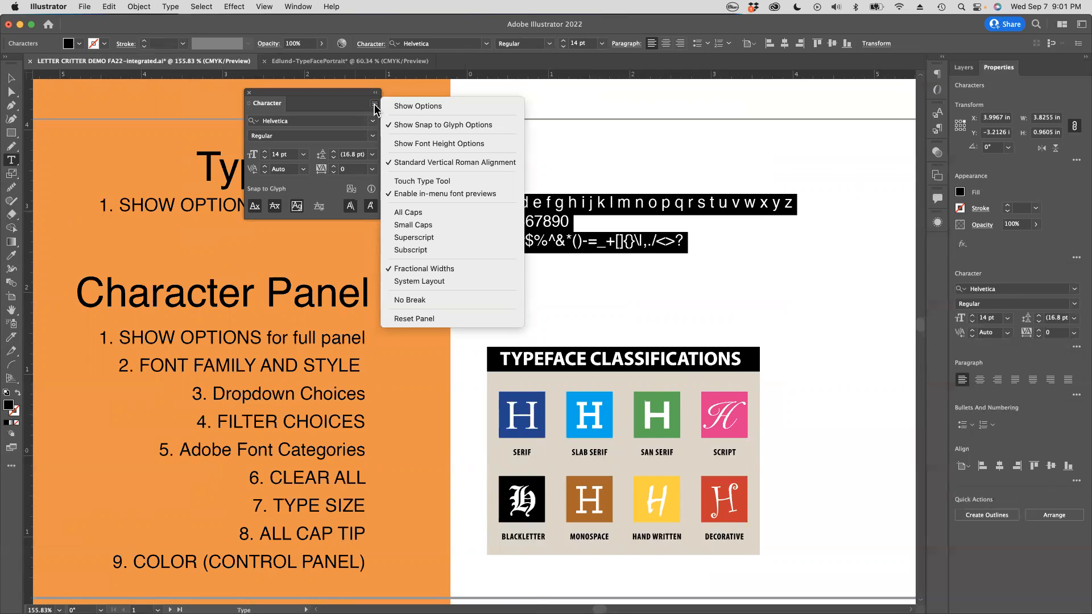
{"action": "left_click", "coordinate": [409, 105]}
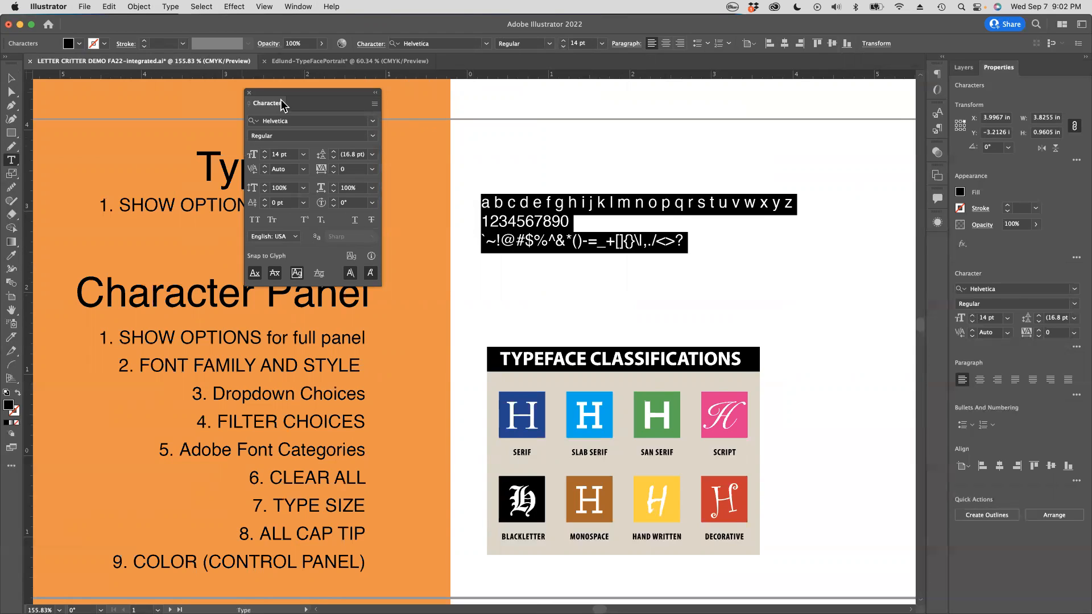
{"action": "left_click_drag", "start_coordinate": [304, 97], "coordinate": [335, 96]}
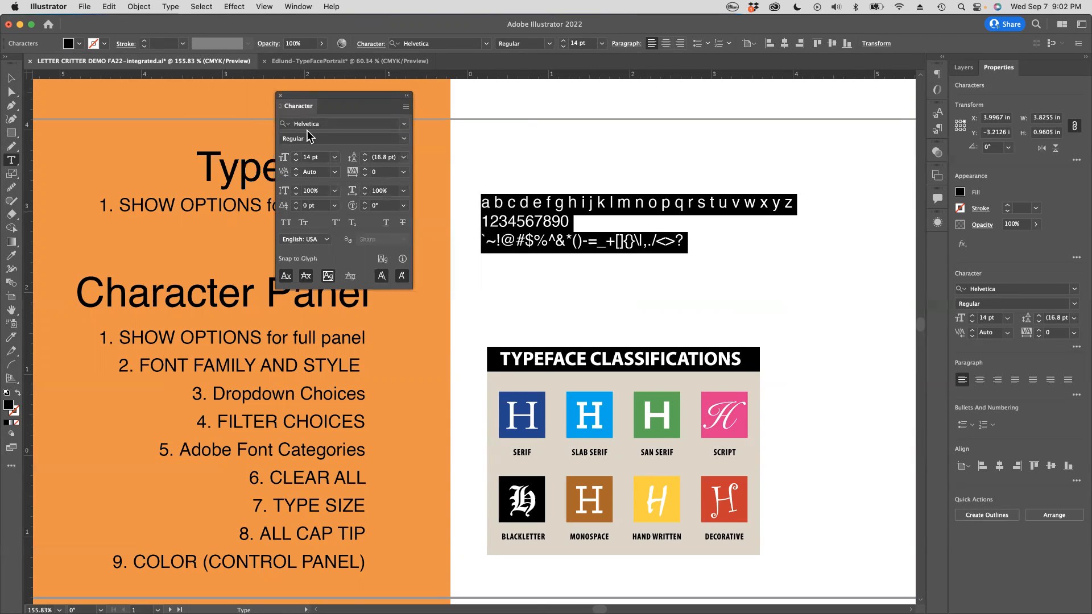
Examine the font family choices offered for the selected text in the Character panel and the control bar.
{"action": "left_click", "coordinate": [402, 124]}
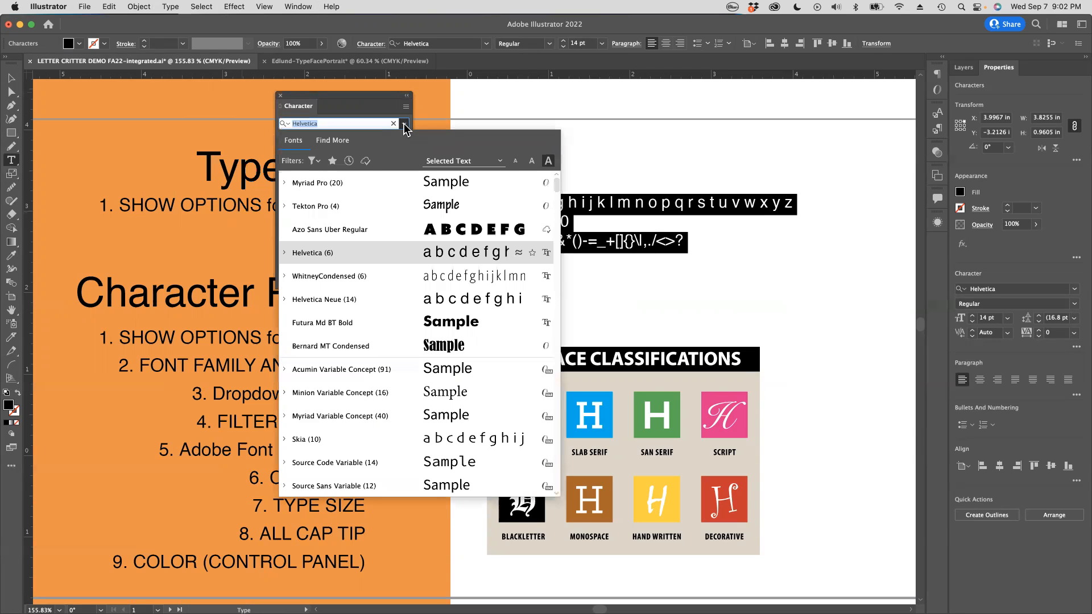
{"action": "left_click", "coordinate": [404, 124]}
{"action": "left_click", "coordinate": [404, 124]}
{"action": "left_click", "coordinate": [465, 59]}
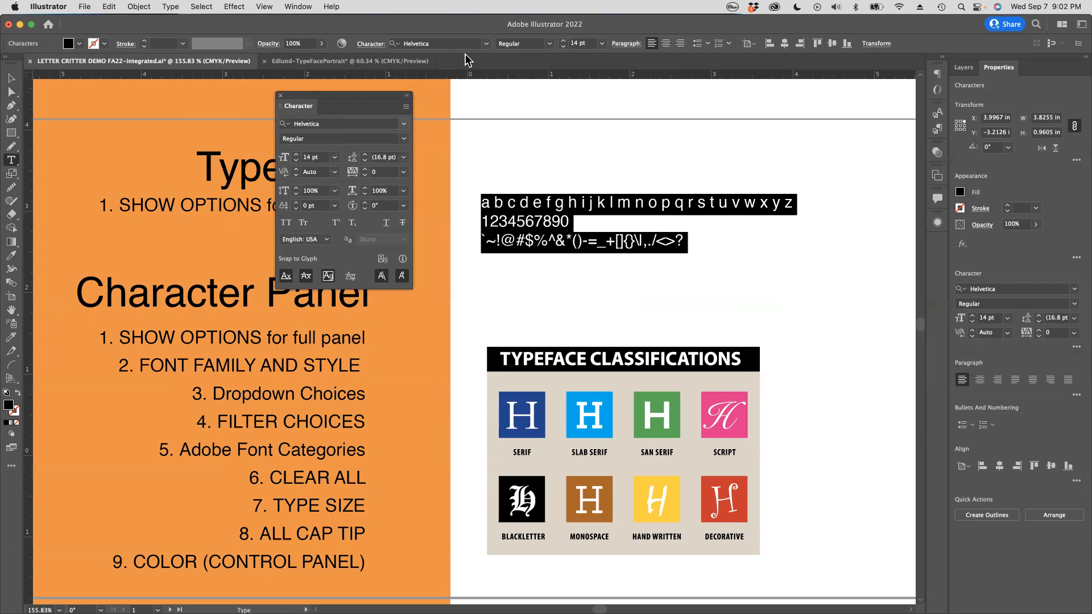
{"action": "left_click", "coordinate": [487, 44]}
{"action": "left_click", "coordinate": [487, 44]}
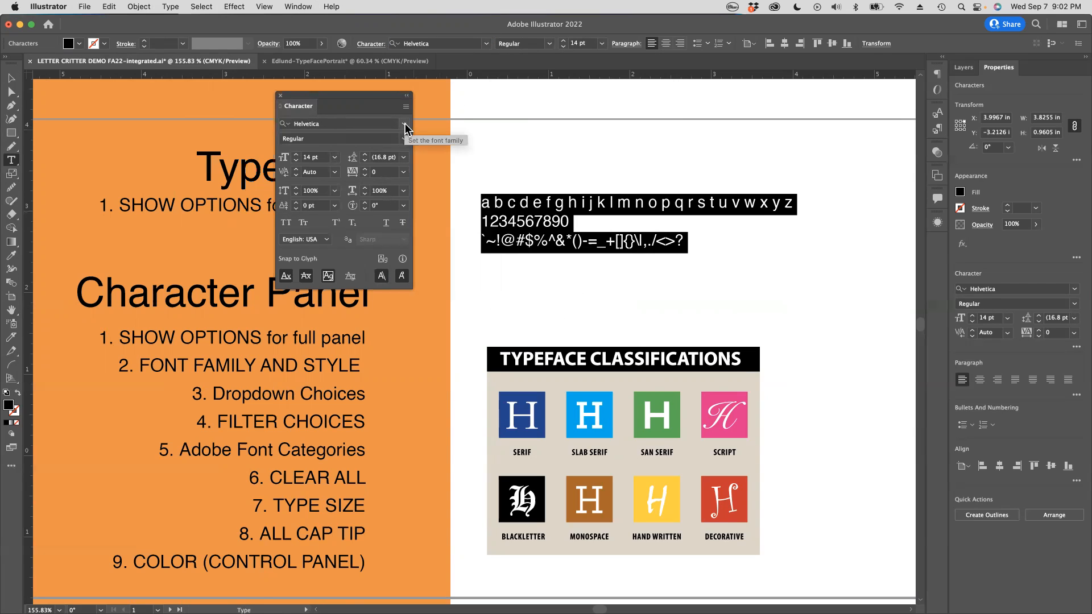
{"action": "left_click_drag", "start_coordinate": [373, 96], "coordinate": [408, 99]}
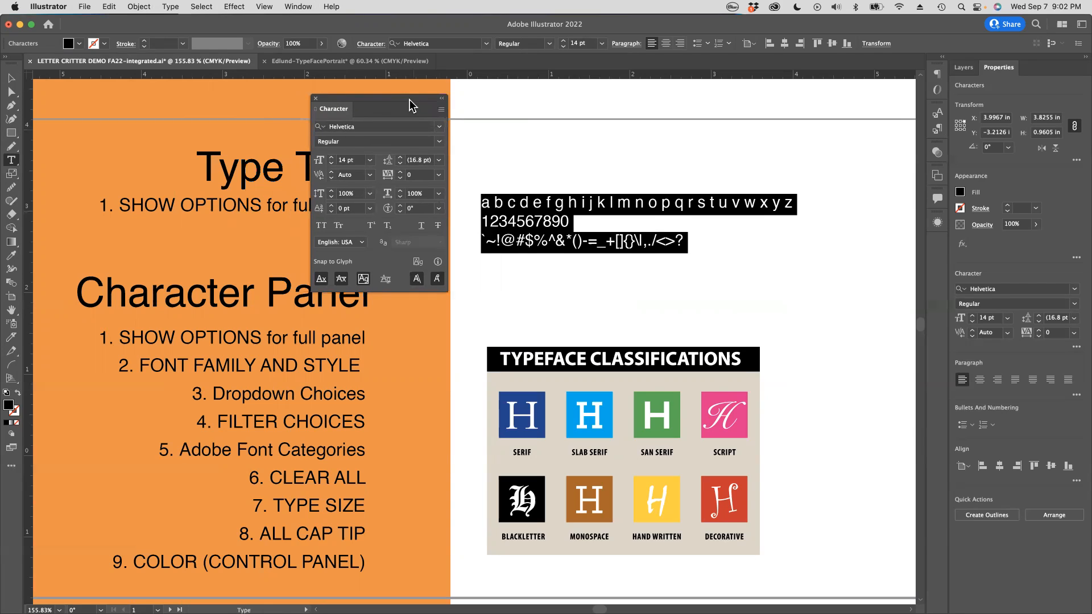
{"action": "left_click", "coordinate": [439, 130]}
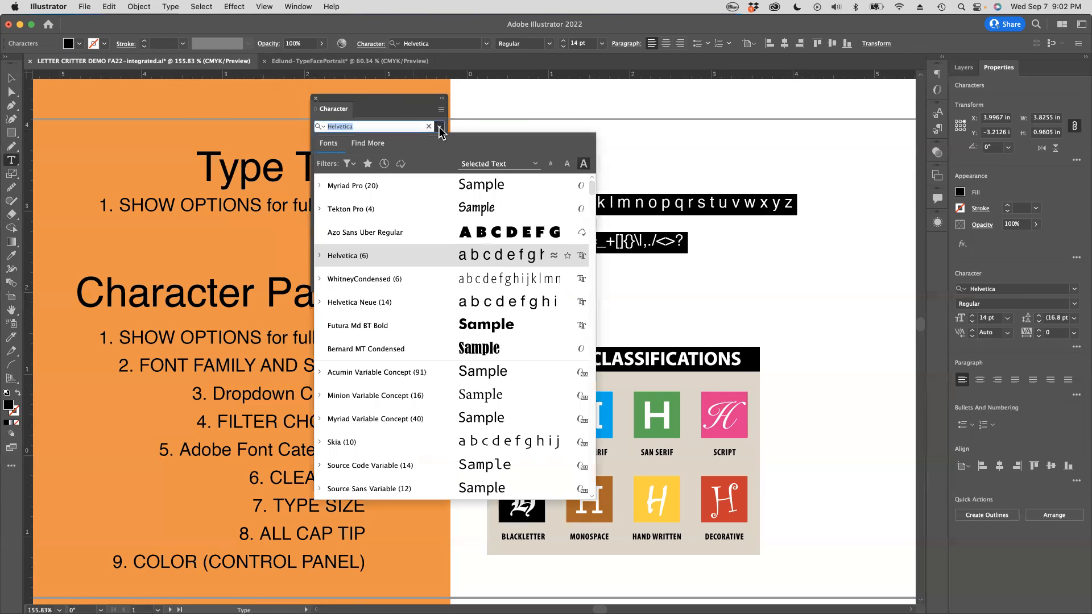
Move the Character panel below the alphabet text, over the edge of the classifications graphic, and review its display options.
{"action": "left_click_drag", "start_coordinate": [380, 98], "coordinate": [823, 262]}
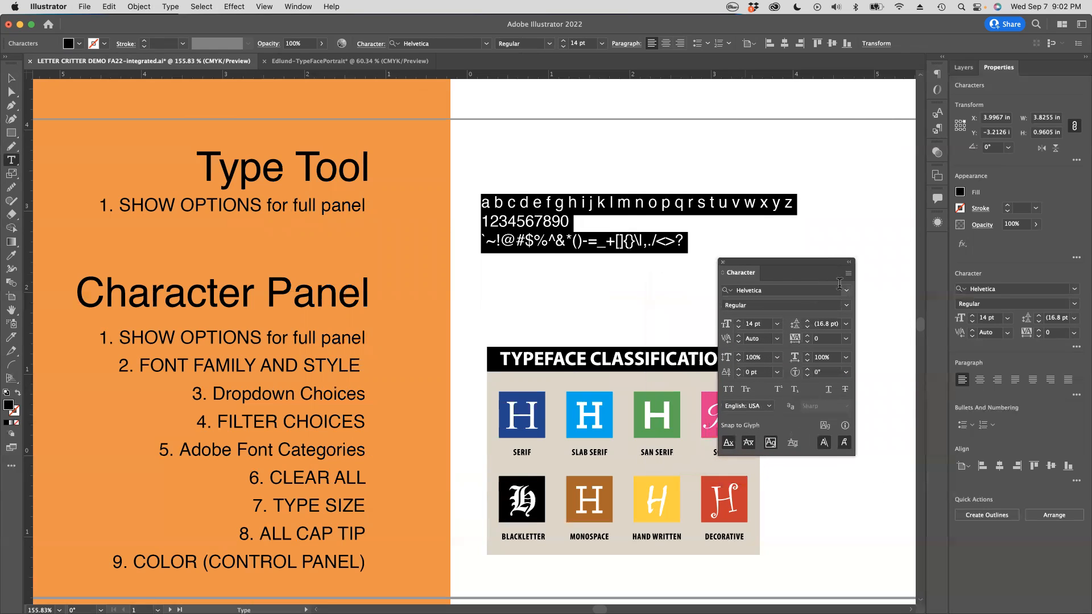
{"action": "left_click", "coordinate": [848, 276]}
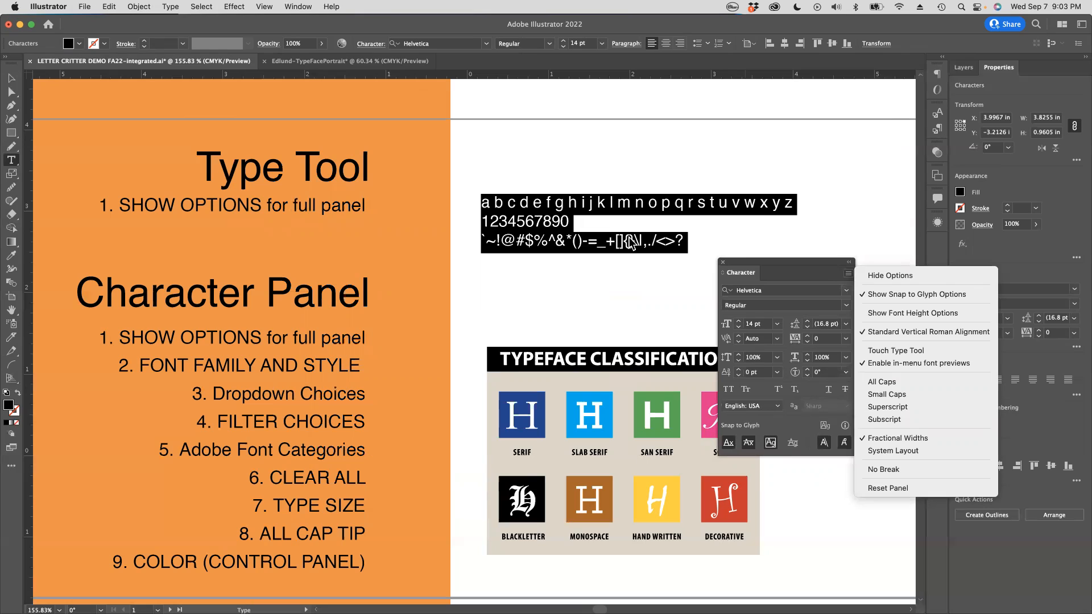
{"action": "left_click", "coordinate": [770, 260]}
{"action": "left_click_drag", "start_coordinate": [771, 260], "coordinate": [771, 244]}
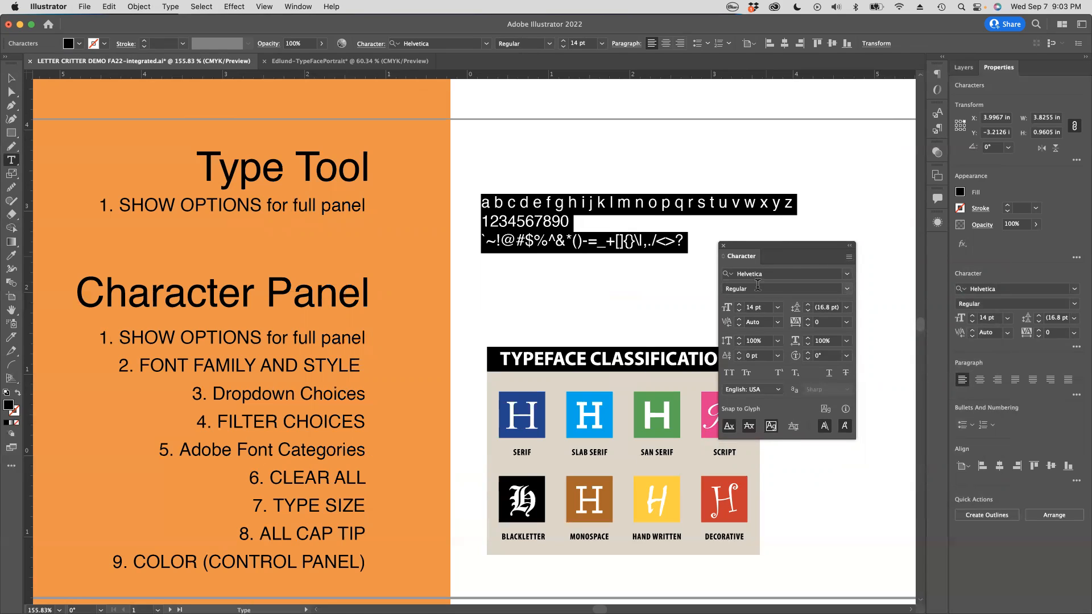
Preview the WhitneyCondensed font family on the selected alphabet, numeral and symbol text.
{"action": "left_click", "coordinate": [845, 275]}
{"action": "left_click", "coordinate": [847, 276]}
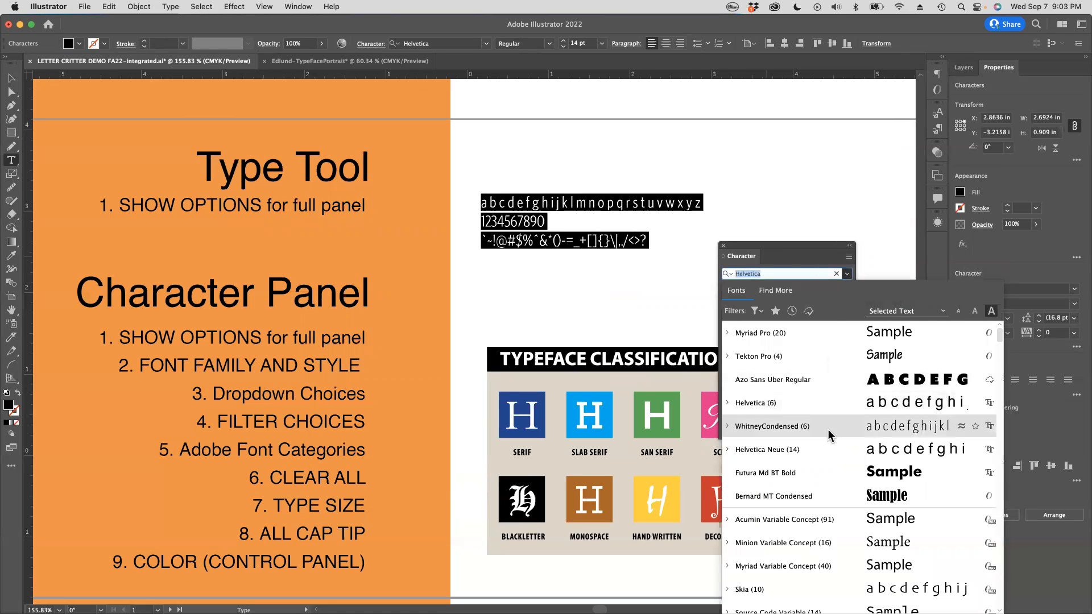
{"action": "scroll", "coordinate": [828, 429], "scroll_direction": "down", "scroll_amount": 2}
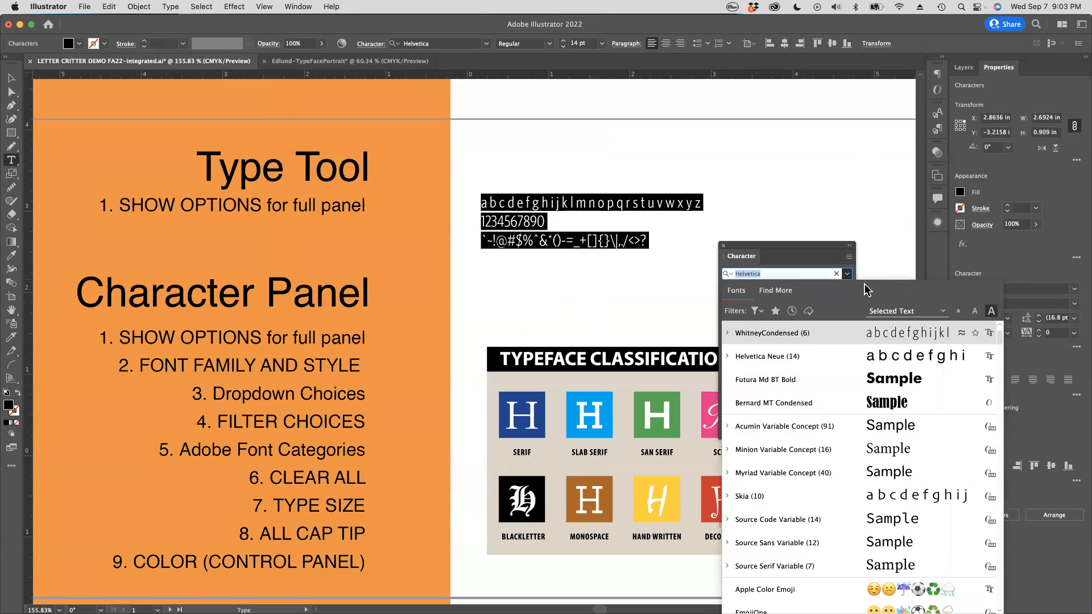
Move the Character panel up, clear of the classifications graphic, and browse the font family list with previews on the selected text.
{"action": "left_click_drag", "start_coordinate": [808, 245], "coordinate": [849, 84]}
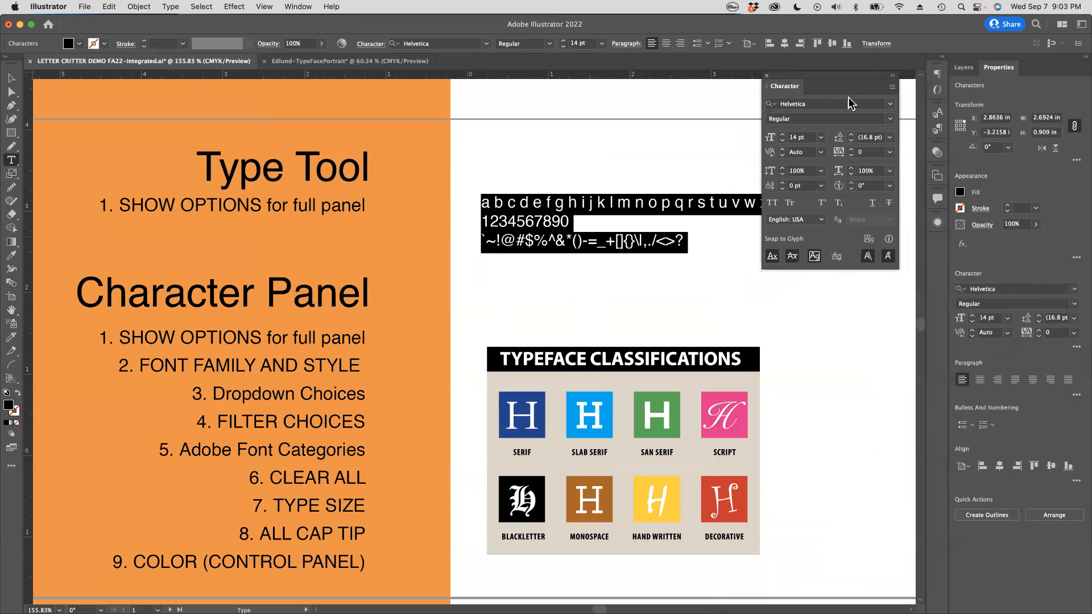
{"action": "left_click", "coordinate": [891, 106]}
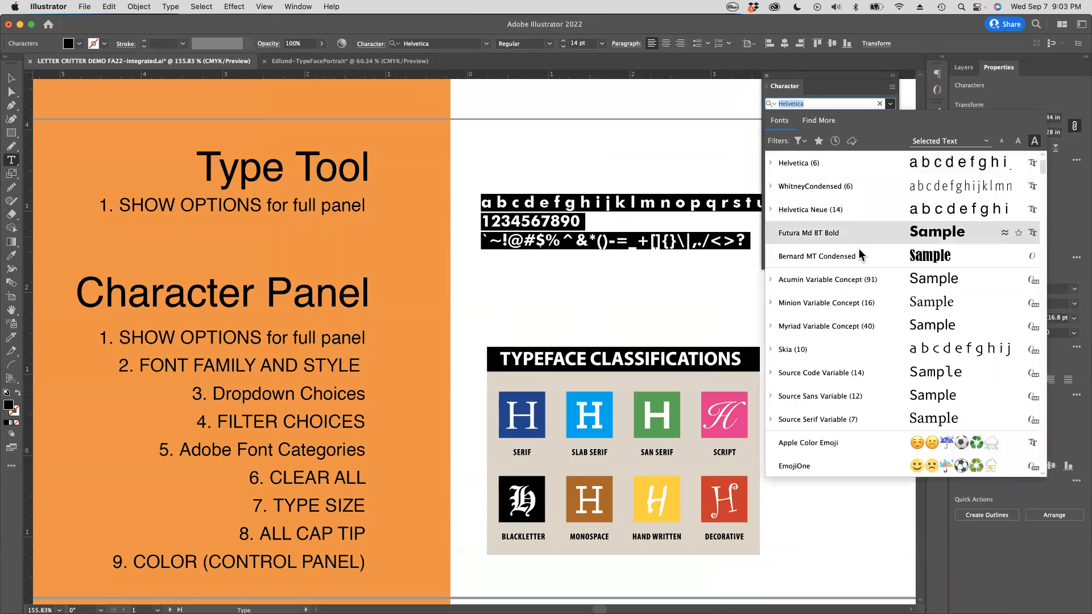
{"action": "scroll", "coordinate": [853, 420], "scroll_direction": "down", "scroll_amount": 5}
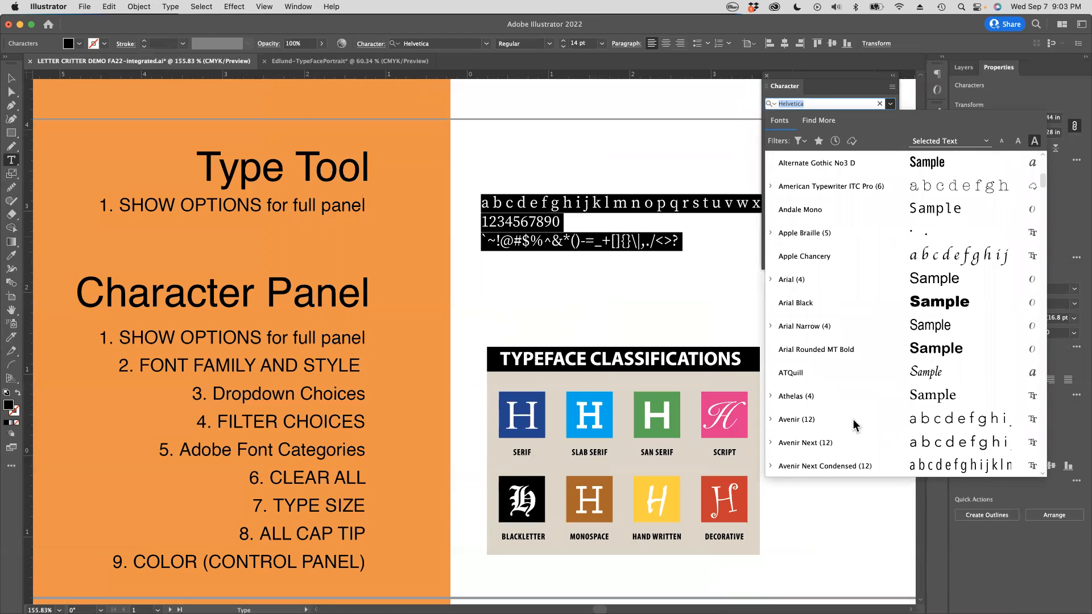
{"action": "scroll", "coordinate": [853, 418], "scroll_direction": "up", "scroll_amount": 8}
{"action": "scroll", "coordinate": [853, 419], "scroll_direction": "down", "scroll_amount": 7}
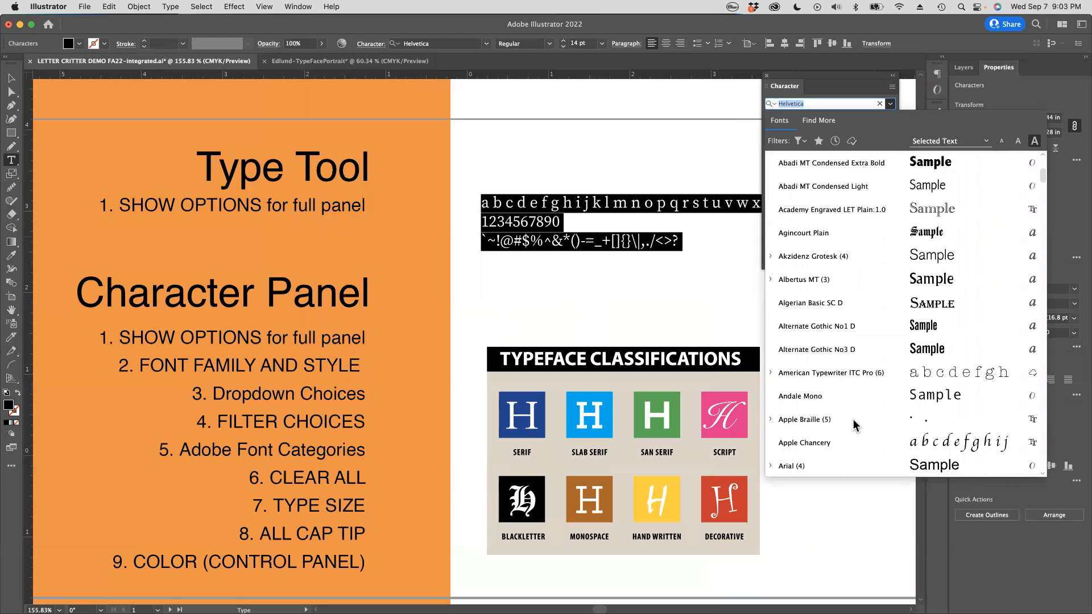
{"action": "scroll", "coordinate": [853, 419], "scroll_direction": "down", "scroll_amount": 7}
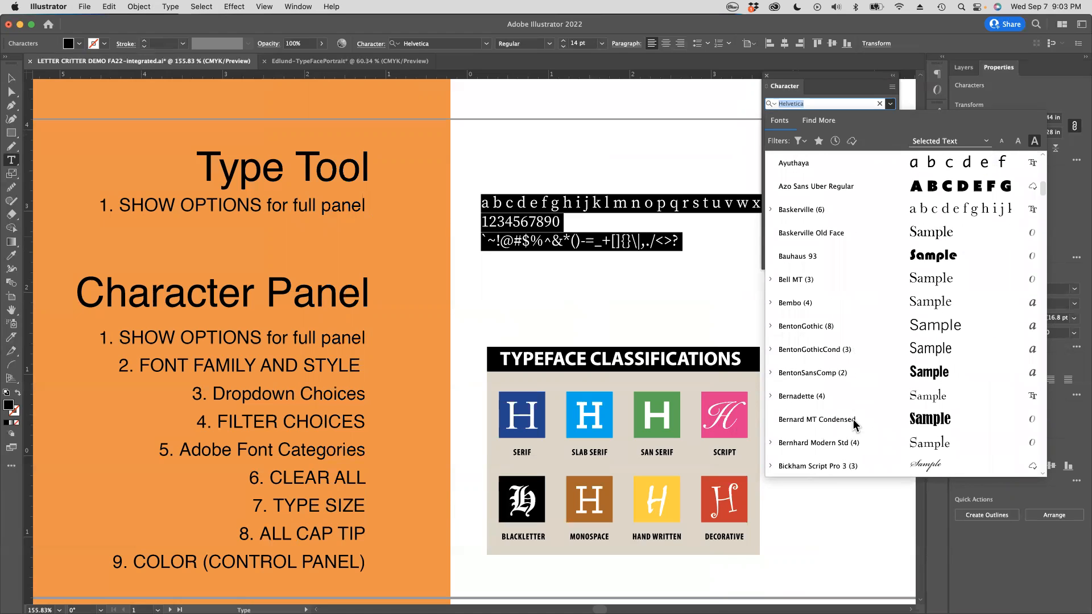
{"action": "scroll", "coordinate": [853, 418], "scroll_direction": "up", "scroll_amount": 8}
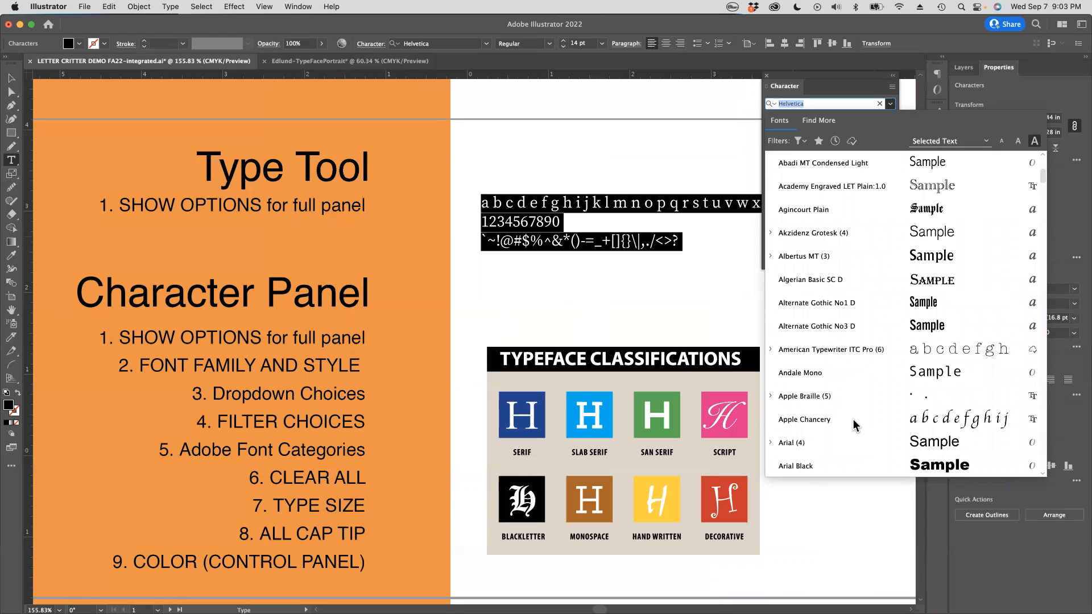
{"action": "mouse_move", "coordinate": [1039, 171]}
{"action": "left_mouse_down"}
{"action": "mouse_move", "coordinate": [1037, 386]}
{"action": "mouse_move", "coordinate": [1030, 177]}
{"action": "left_mouse_up"}
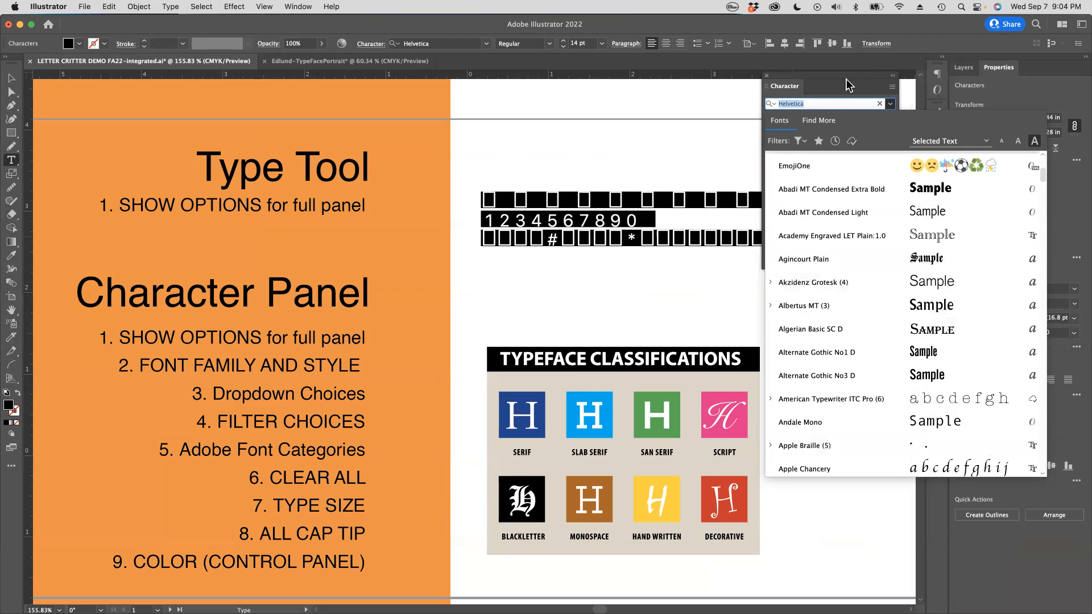
Search the font families for "Fut" and apply Futura Medium to the selected alphabet, numeral and symbol text.
{"action": "left_click", "coordinate": [821, 97]}
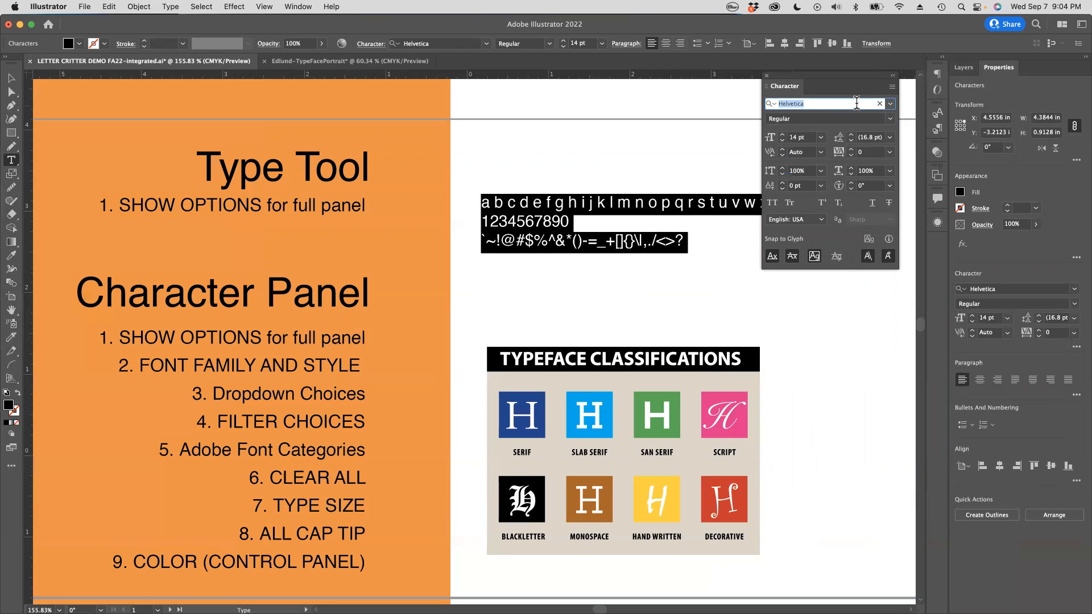
{"action": "type", "text": "Fu"}
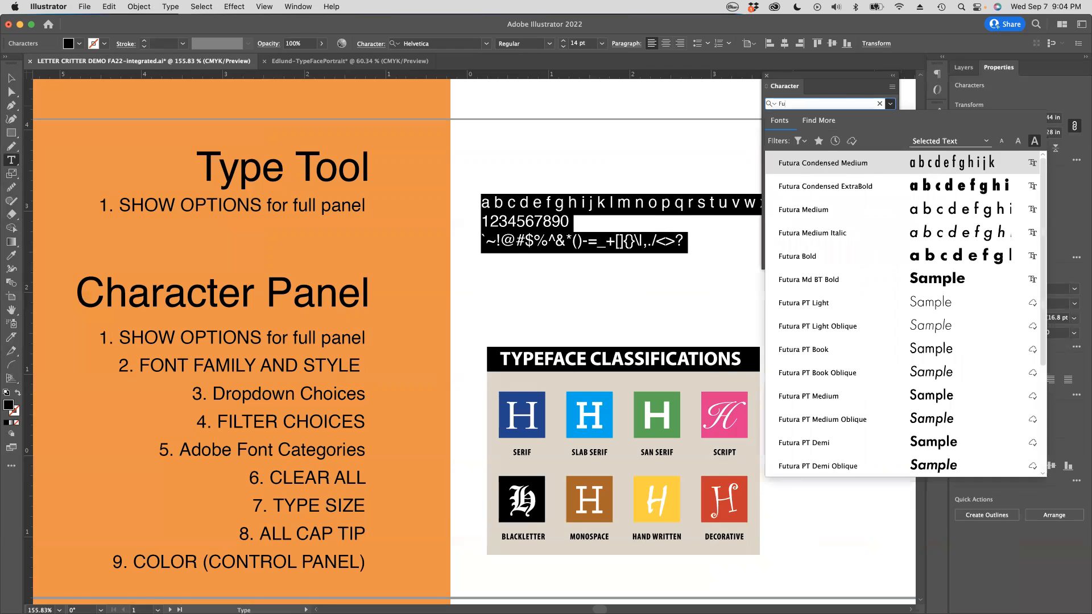
{"action": "type", "text": "t"}
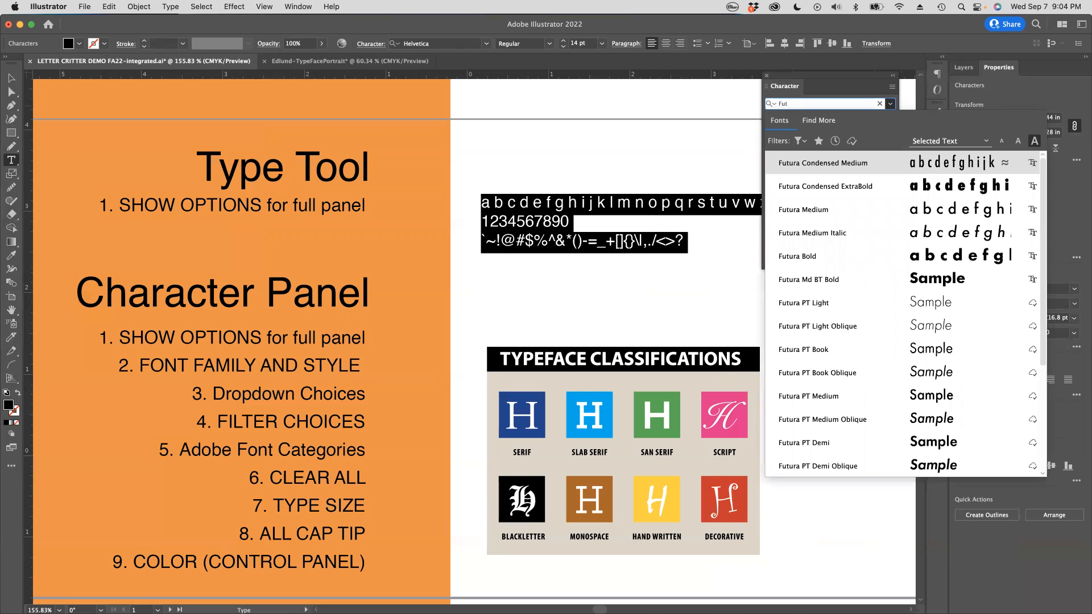
{"action": "left_click", "coordinate": [842, 211]}
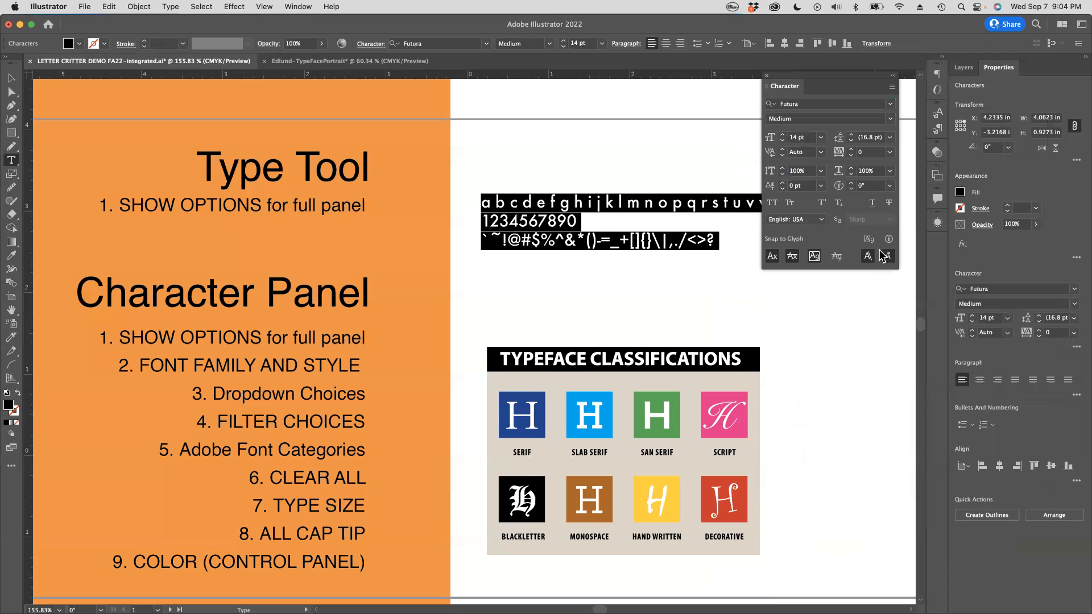
Filter the font families by the Sans Serif classification and browse the filtered fonts.
{"action": "left_click", "coordinate": [891, 104]}
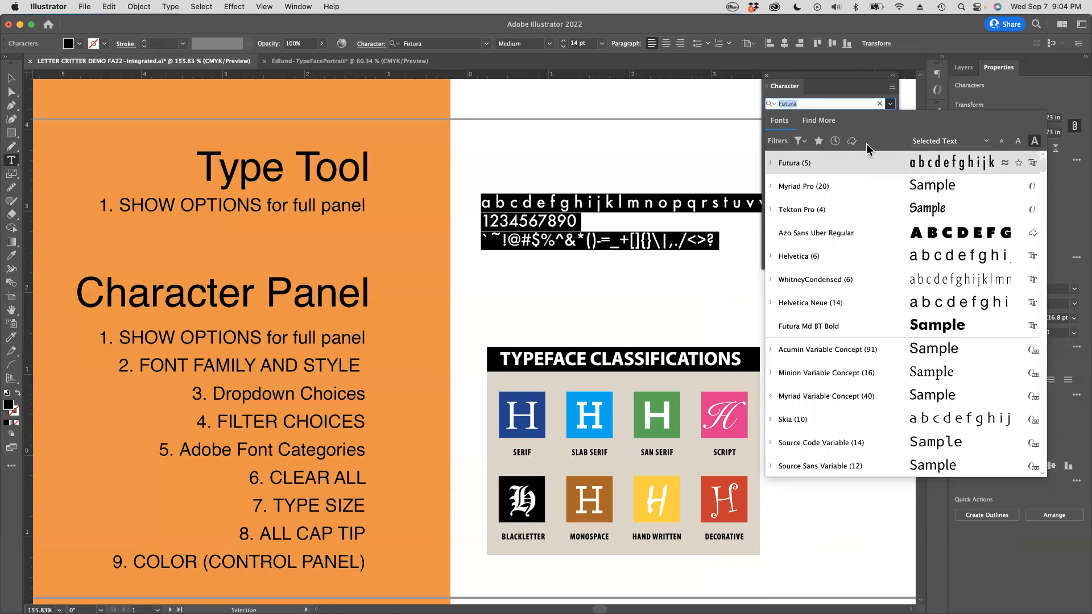
{"action": "left_click", "coordinate": [799, 141]}
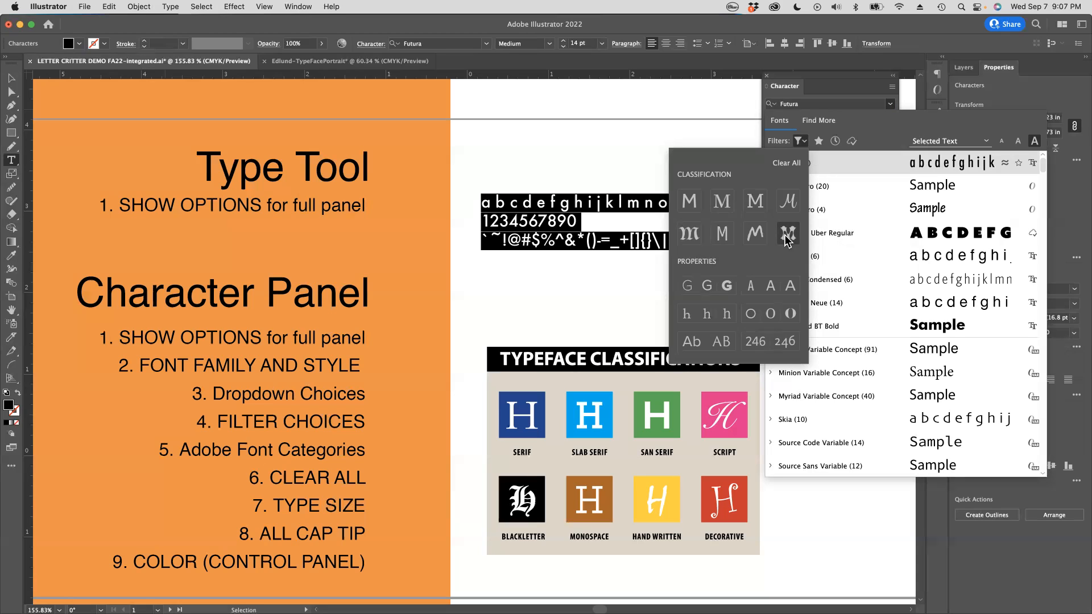
{"action": "left_click", "coordinate": [688, 202]}
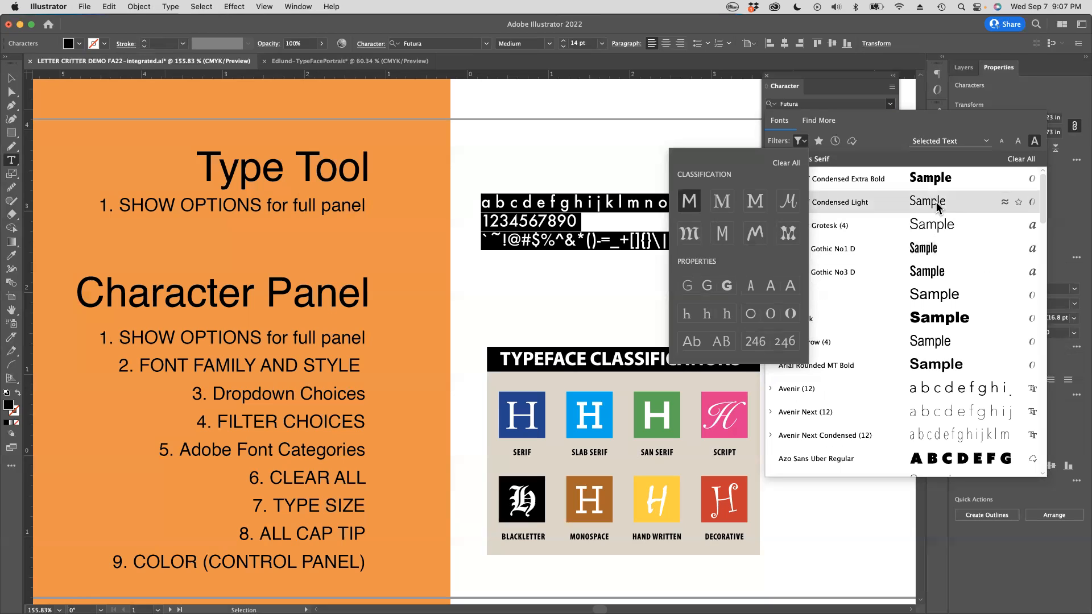
{"action": "left_click", "coordinate": [1043, 221]}
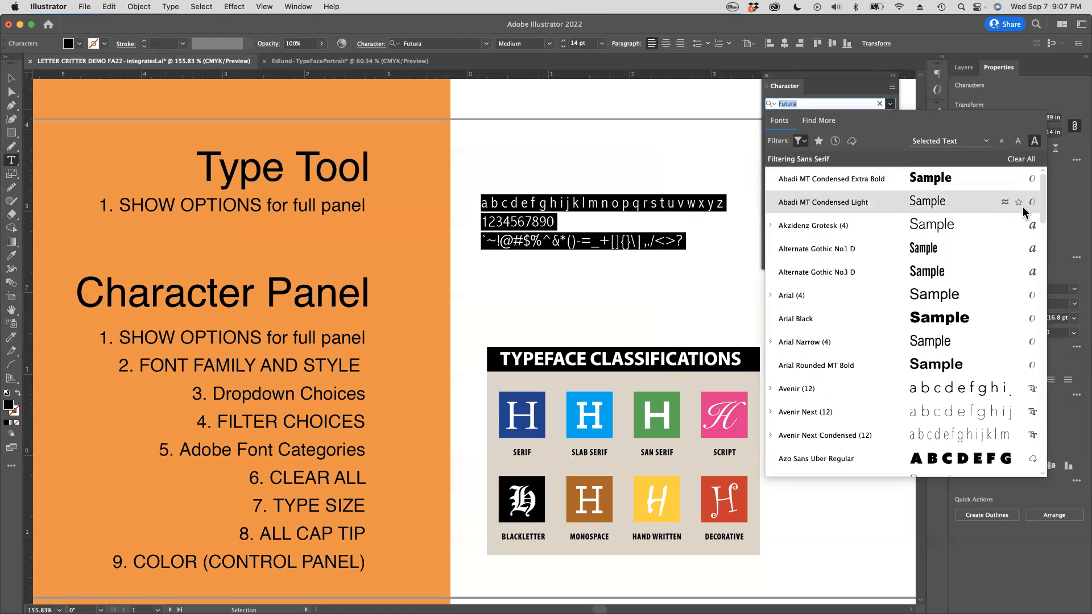
{"action": "left_click_drag", "start_coordinate": [1043, 214], "coordinate": [1043, 301]}
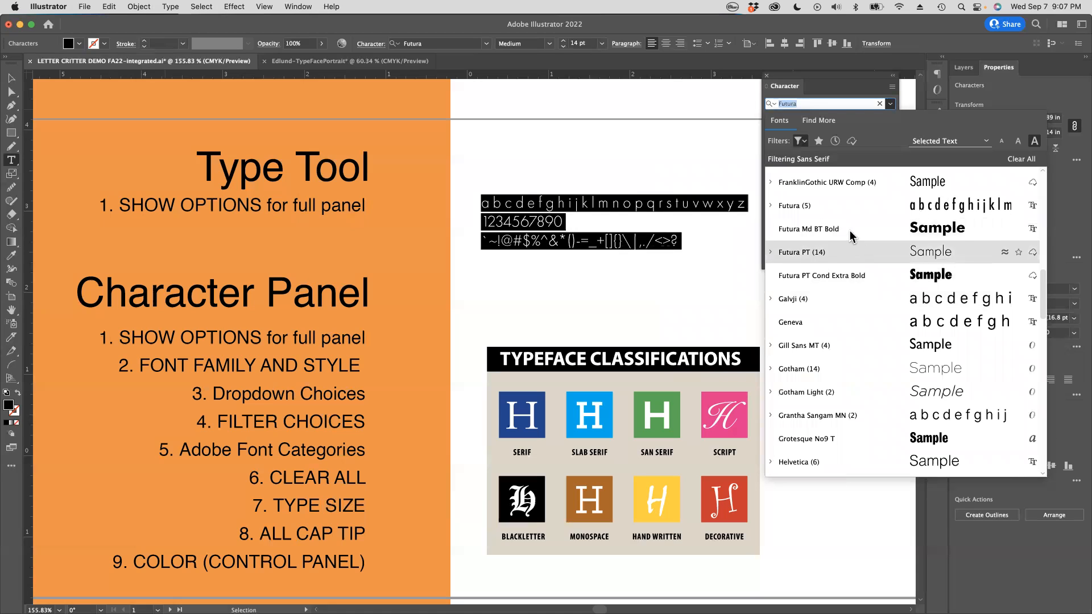
Clear all font classification filters and close the font family choices.
{"action": "left_click", "coordinate": [800, 141]}
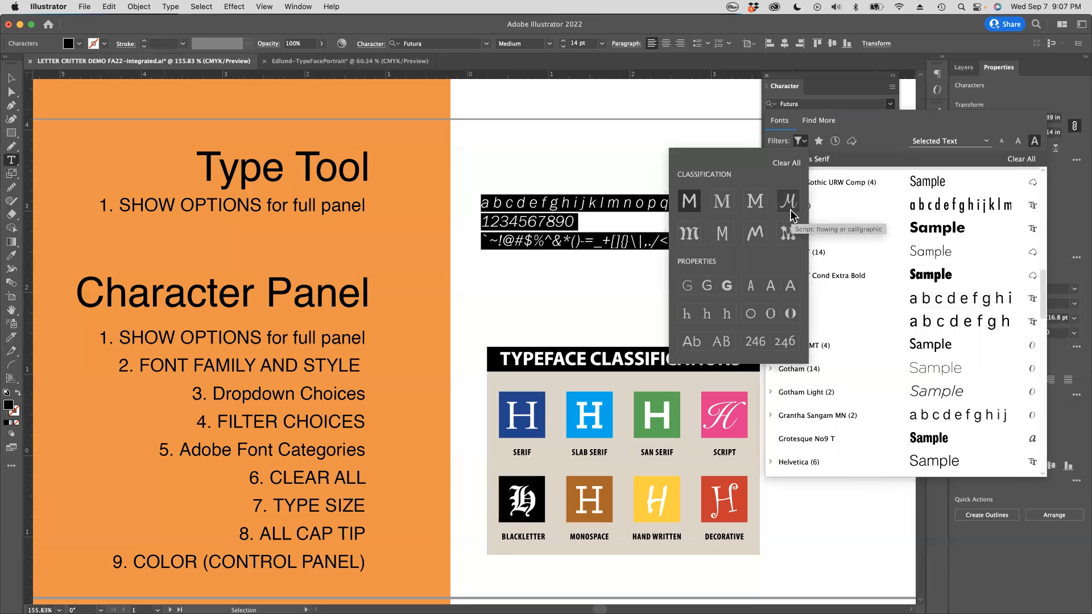
{"action": "left_click", "coordinate": [789, 165]}
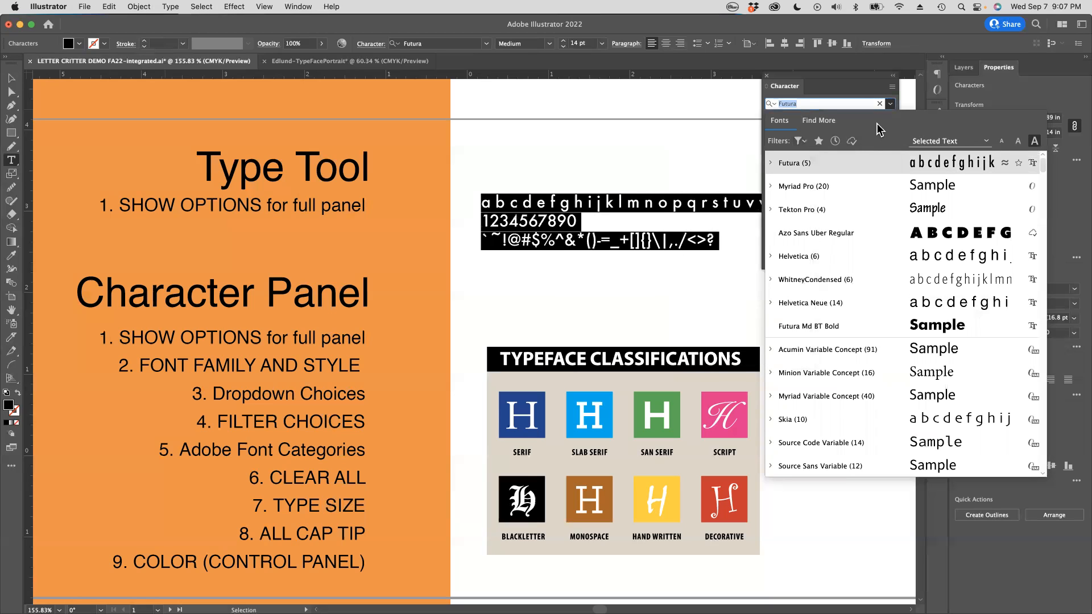
{"action": "left_click", "coordinate": [858, 81]}
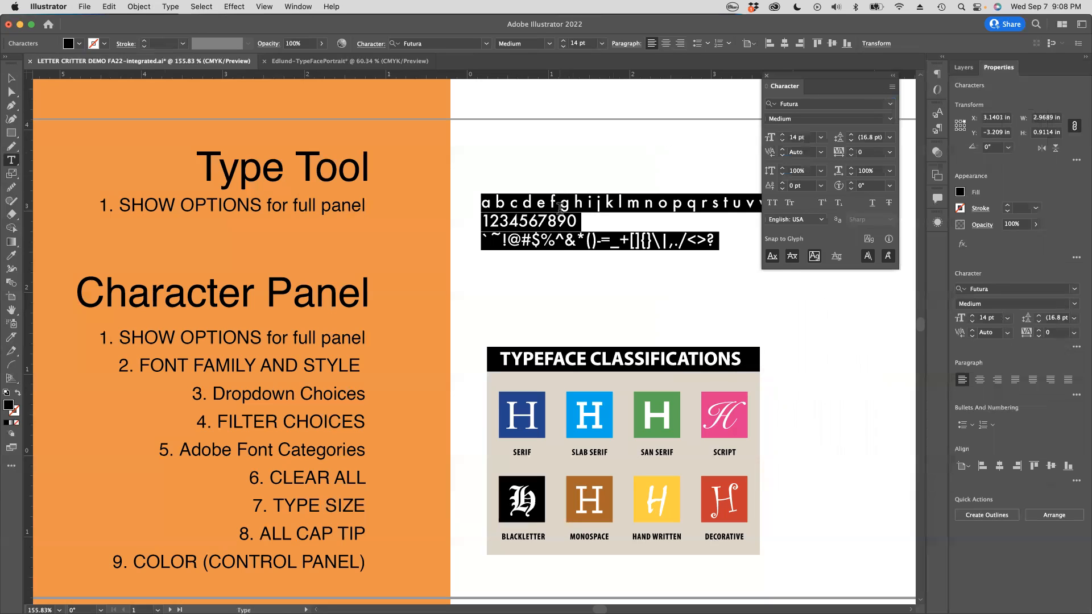
Review the font style choices for Futura alongside the font family choices, keeping the Medium style on the selected text.
{"action": "left_click", "coordinate": [890, 118]}
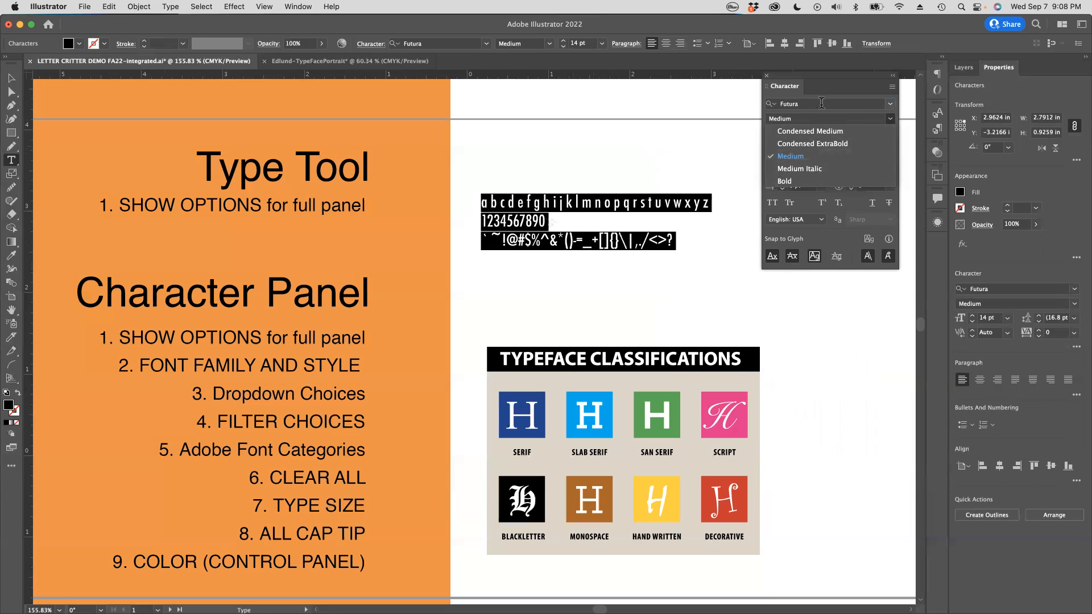
{"action": "left_click", "coordinate": [892, 110]}
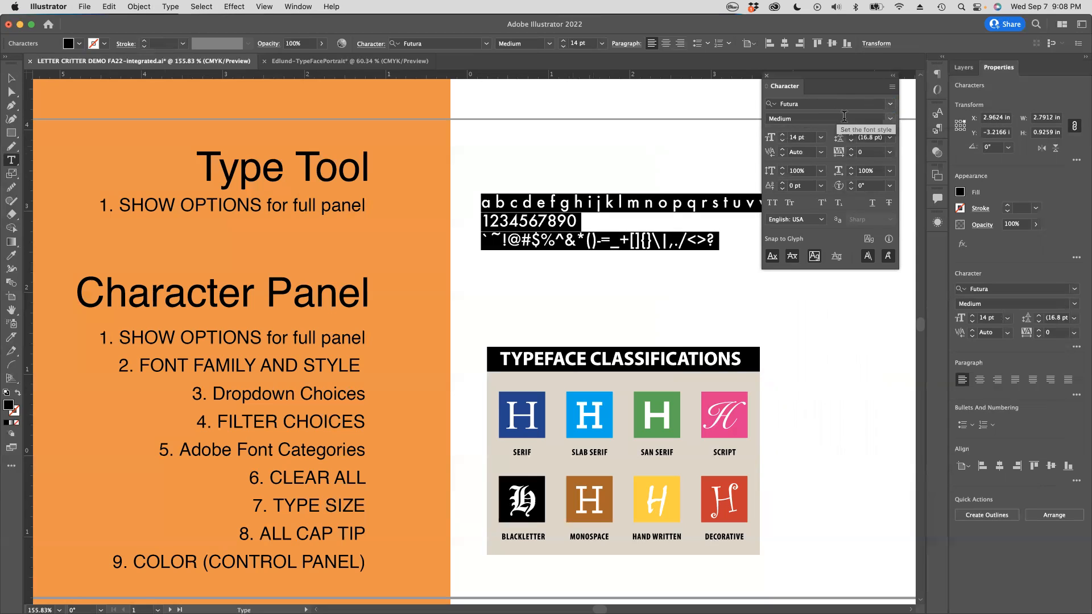
{"action": "left_click", "coordinate": [890, 119]}
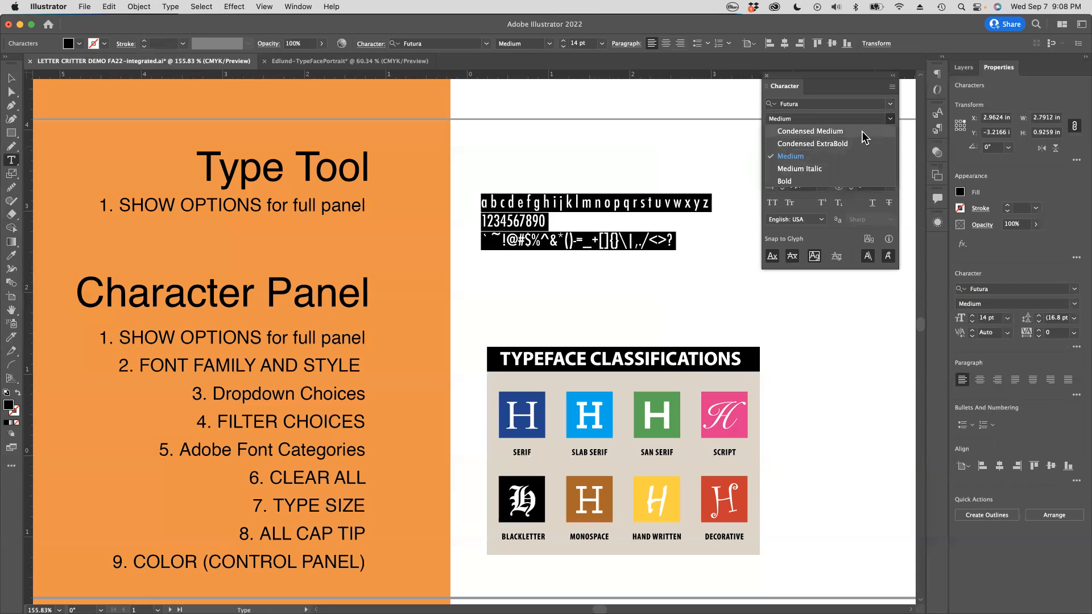
{"action": "left_click", "coordinate": [858, 95]}
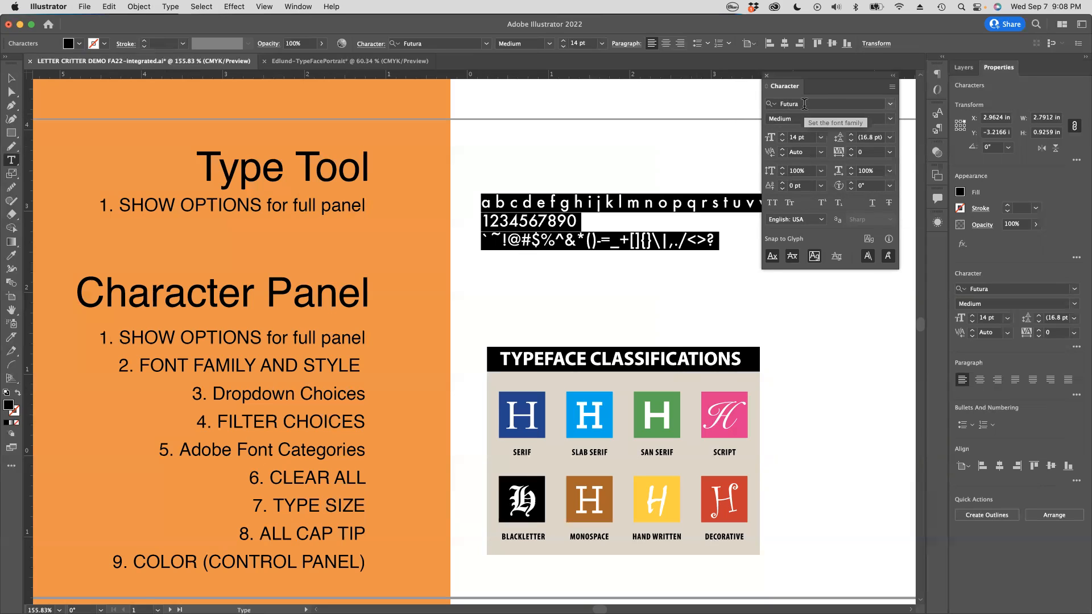
{"action": "left_click", "coordinate": [890, 106]}
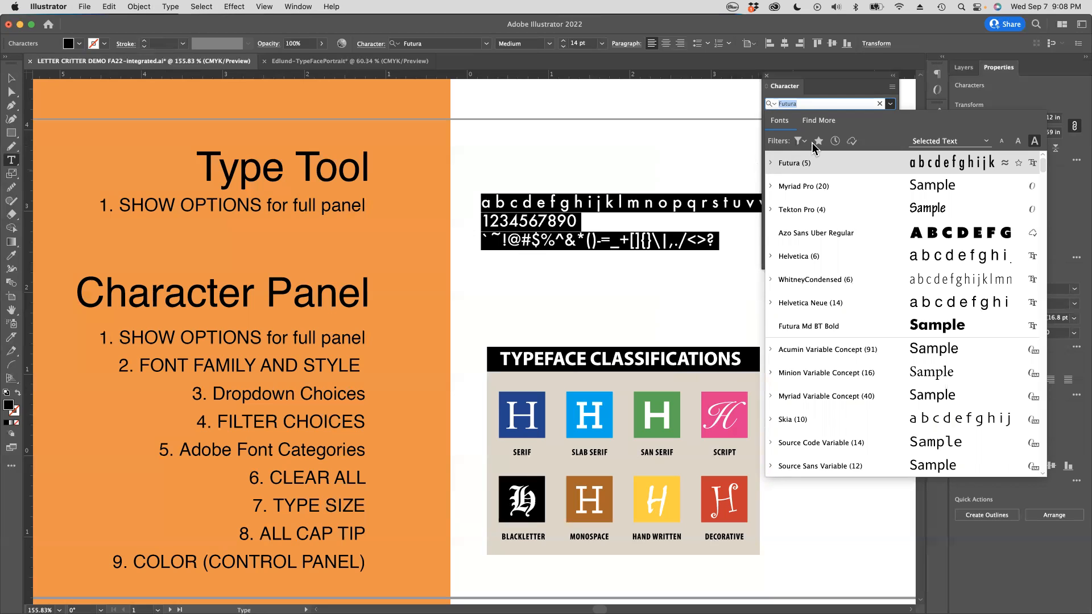
{"action": "left_click", "coordinate": [859, 91]}
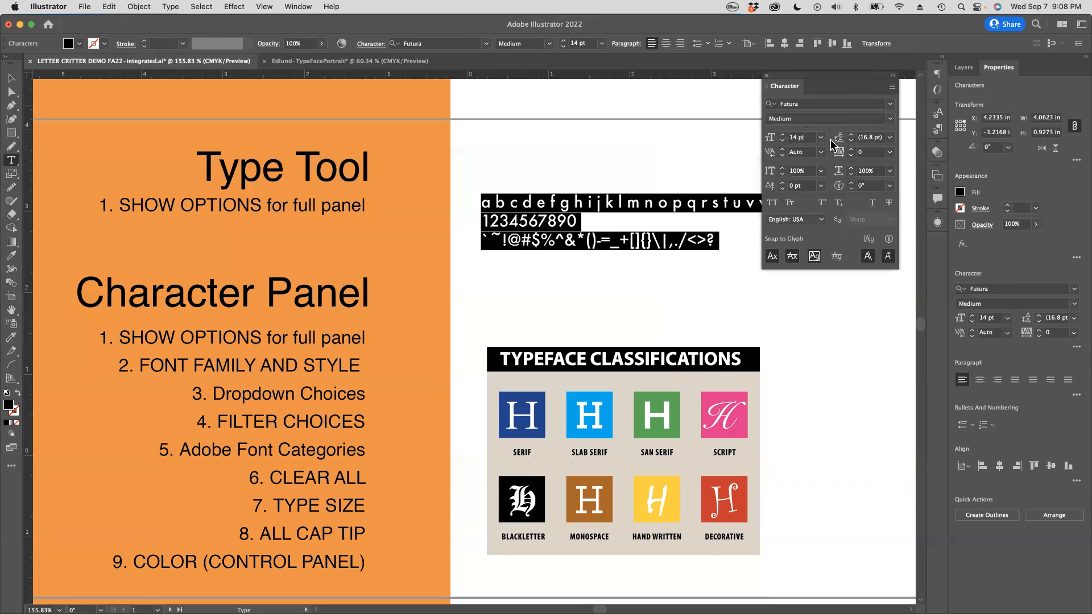
{"action": "left_click", "coordinate": [890, 119]}
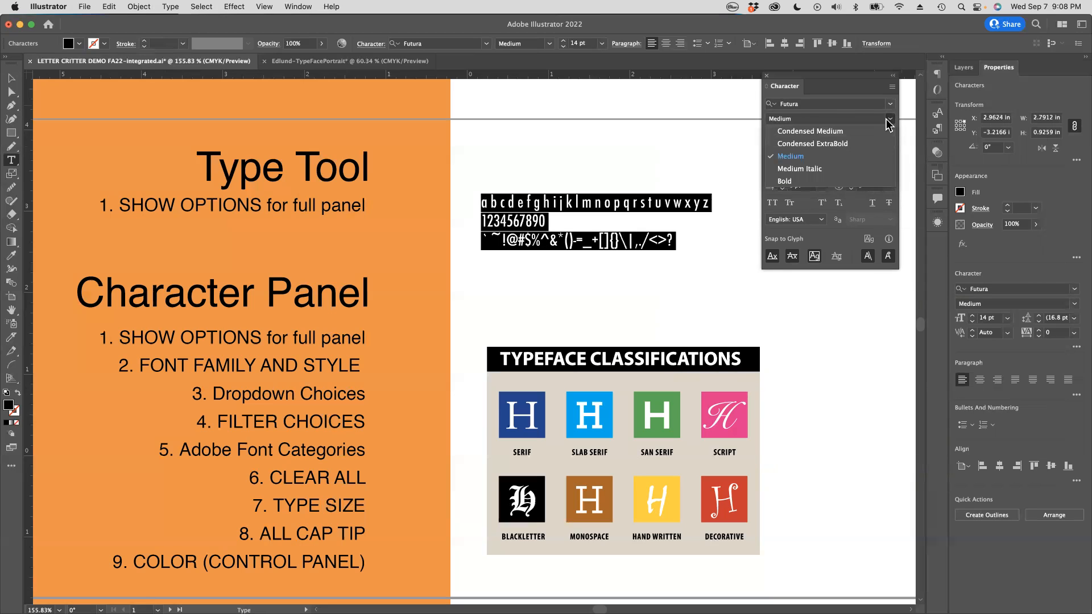
{"action": "left_click", "coordinate": [799, 157]}
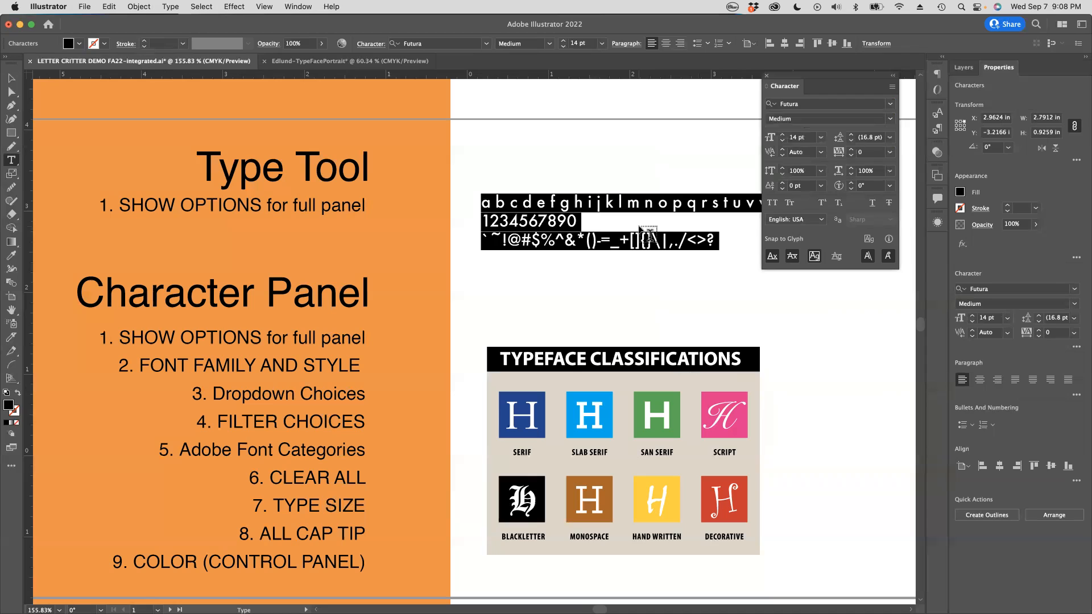
Deselect the text and move the Character panel onto the orange area, clear of the alphabet line.
{"action": "left_click", "coordinate": [554, 203]}
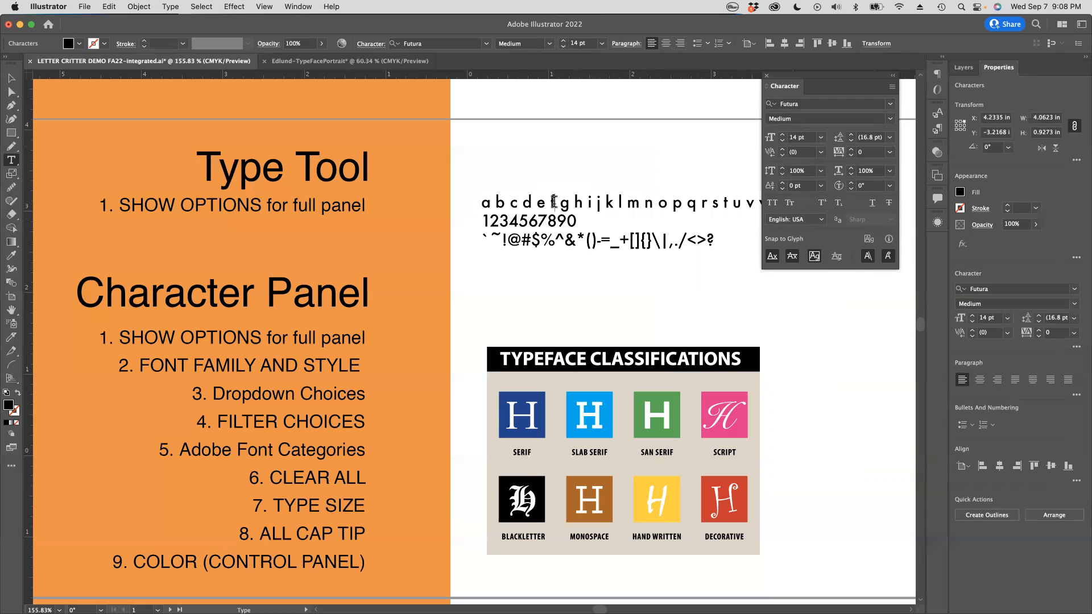
{"action": "triple_click", "coordinate": [654, 197]}
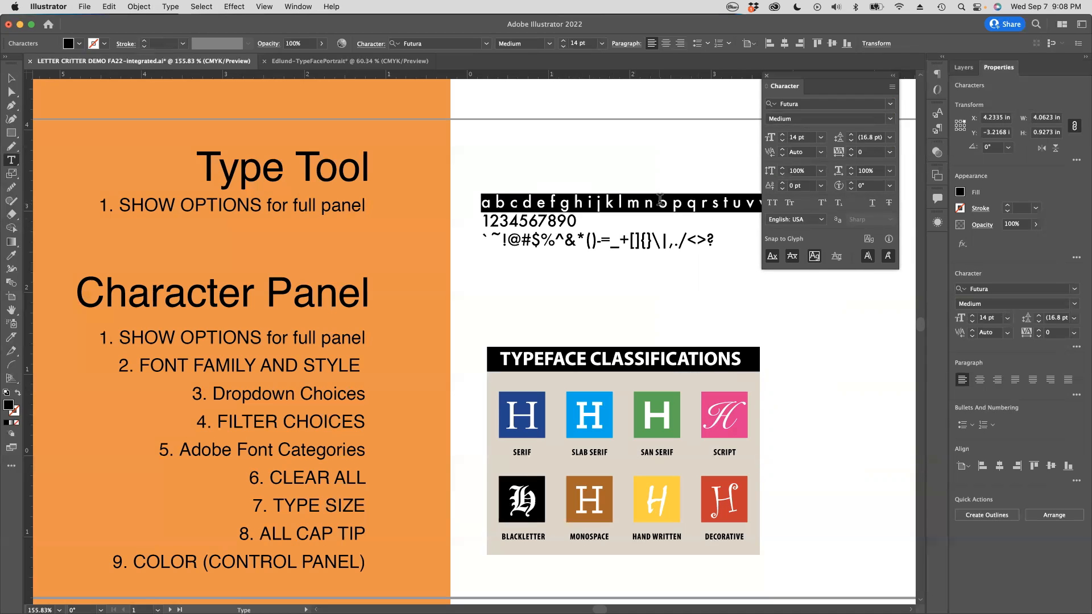
{"action": "key", "text": "super+shift+a"}
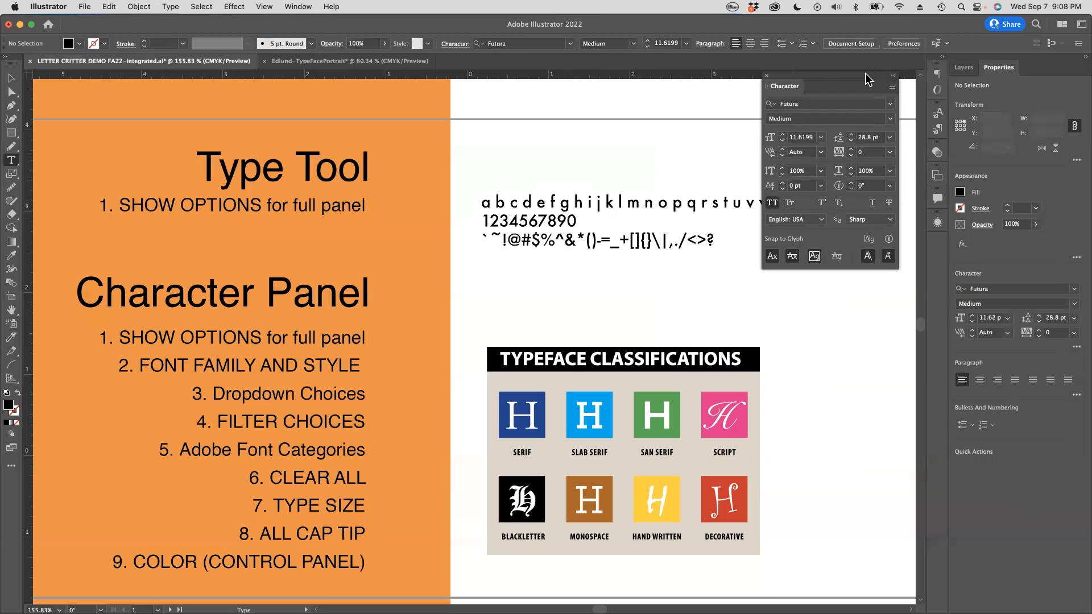
{"action": "left_click_drag", "start_coordinate": [852, 75], "coordinate": [184, 91]}
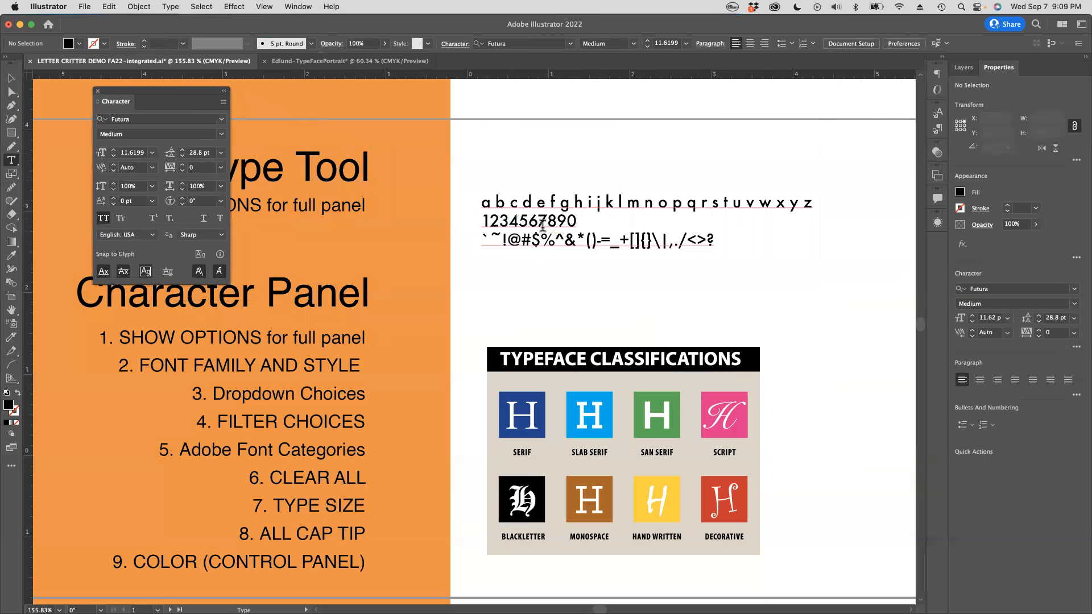
Select the entire lowercase alphabet line in the sample text block and copy it.
{"action": "left_click_drag", "start_coordinate": [485, 200], "coordinate": [822, 205]}
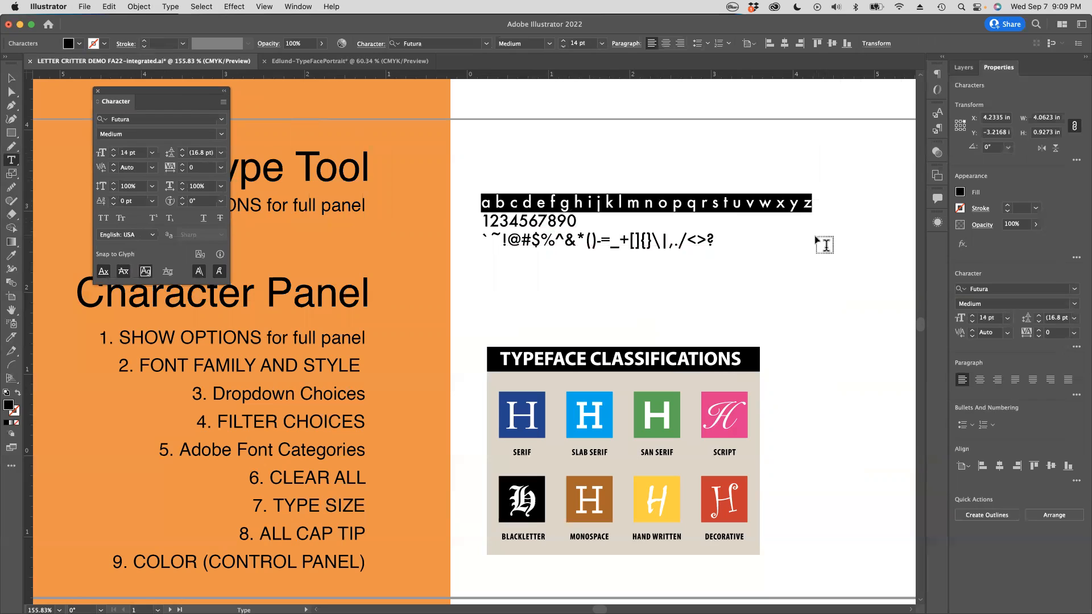
{"action": "left_click", "coordinate": [489, 202]}
{"action": "double_click", "coordinate": [485, 203]}
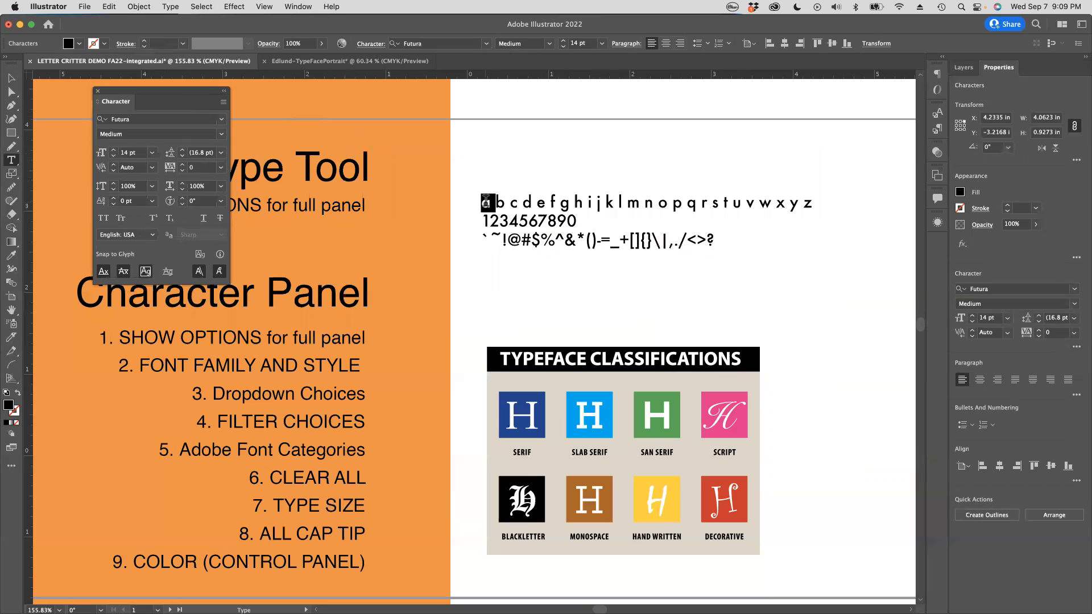
{"action": "triple_click", "coordinate": [485, 203]}
{"action": "key", "text": "super+c"}
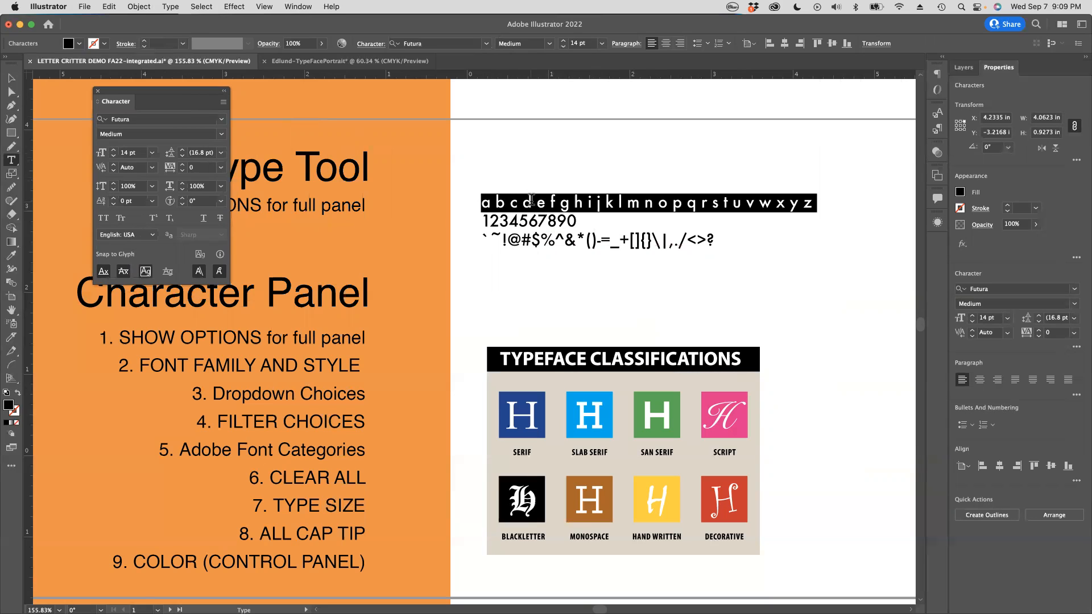
{"action": "left_click", "coordinate": [107, 6]}
{"action": "key", "text": "super+t"}
Paste the copied alphabet on a new line beneath the original and remove the extra blank line before the numerals.
{"action": "left_click", "coordinate": [811, 201]}
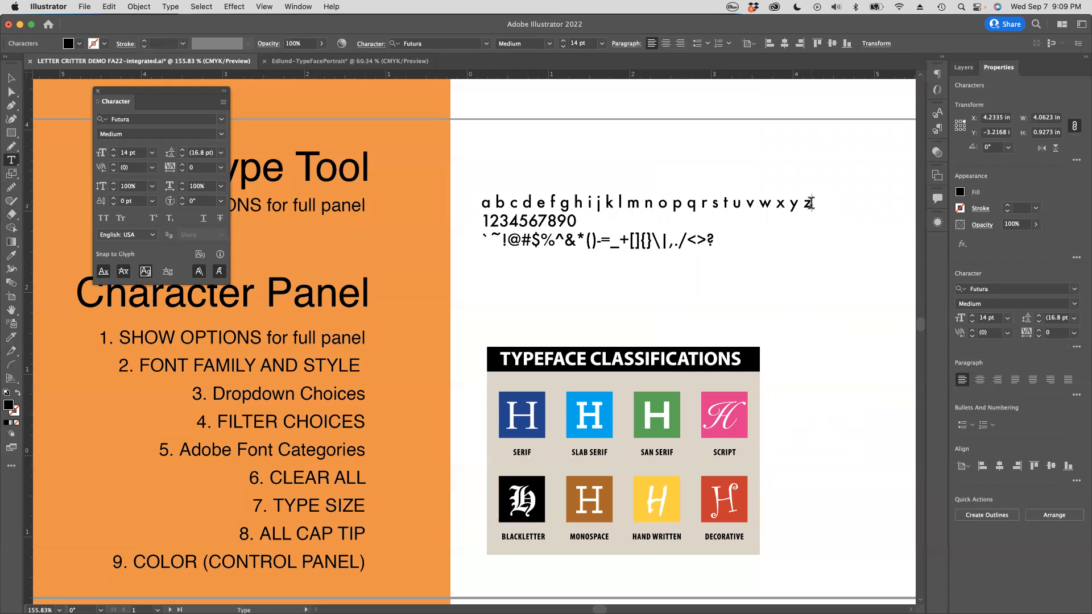
{"action": "key", "text": "Return"}
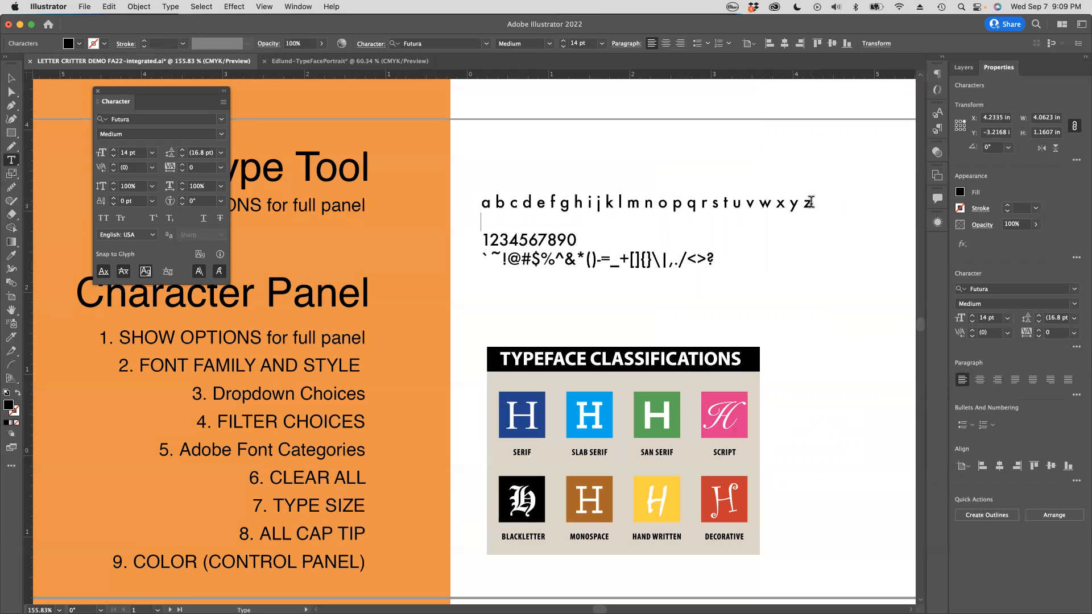
{"action": "left_click", "coordinate": [110, 7]}
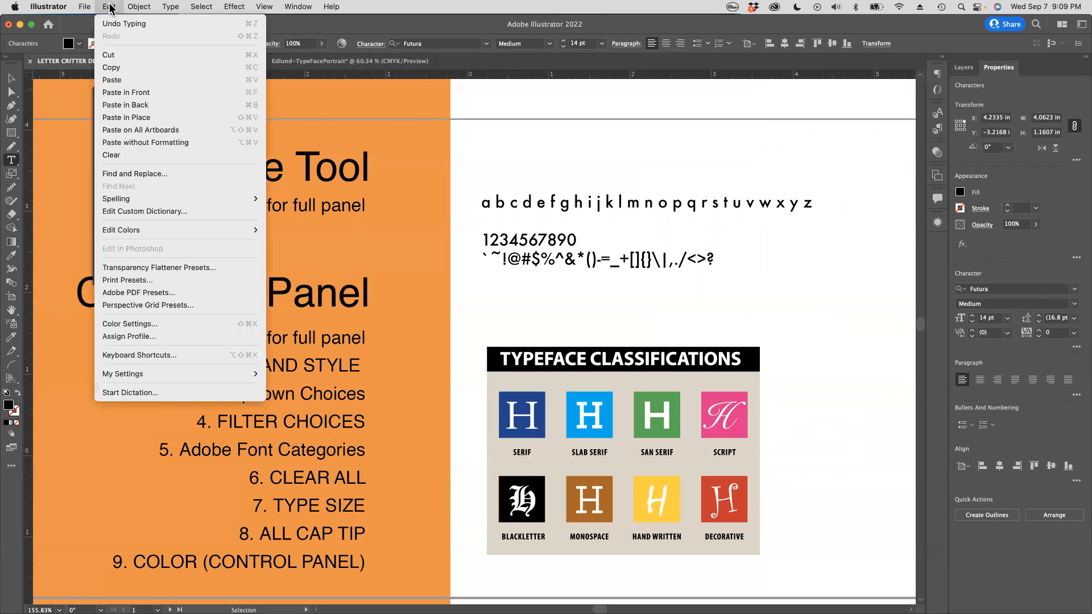
{"action": "left_click", "coordinate": [111, 80]}
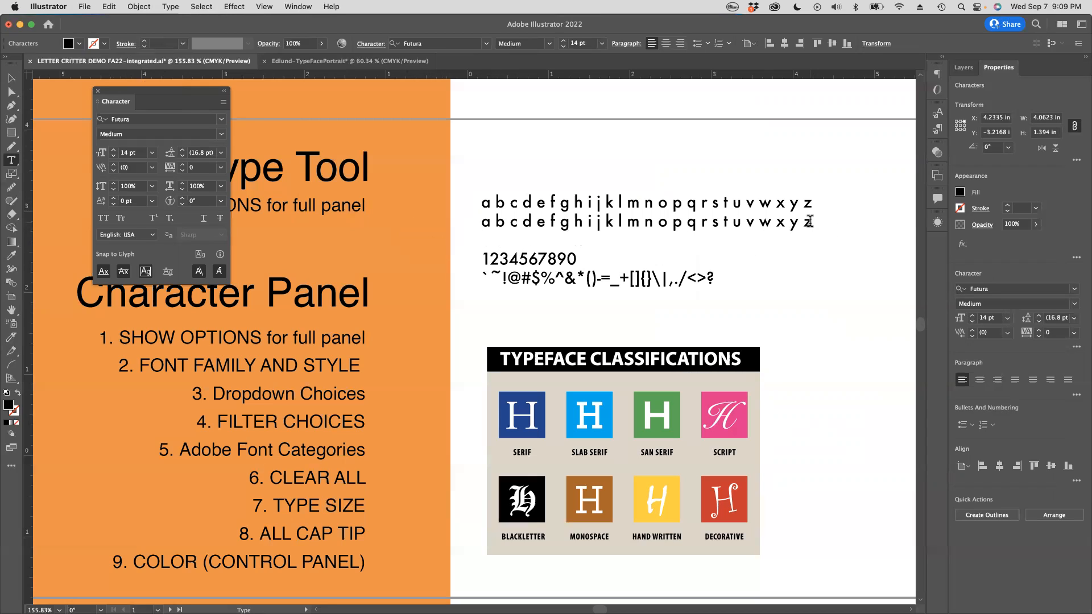
{"action": "key", "text": "Delete"}
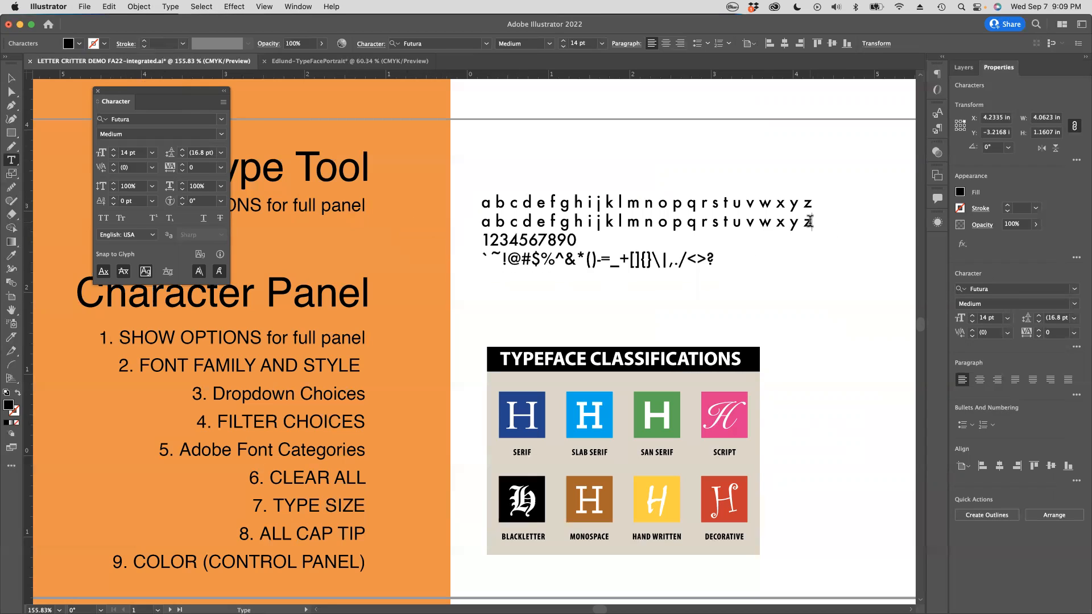
Apply All Caps to the second alphabet line and move the Character panel nearer to the text.
{"action": "left_click_drag", "start_coordinate": [809, 221], "coordinate": [484, 221]}
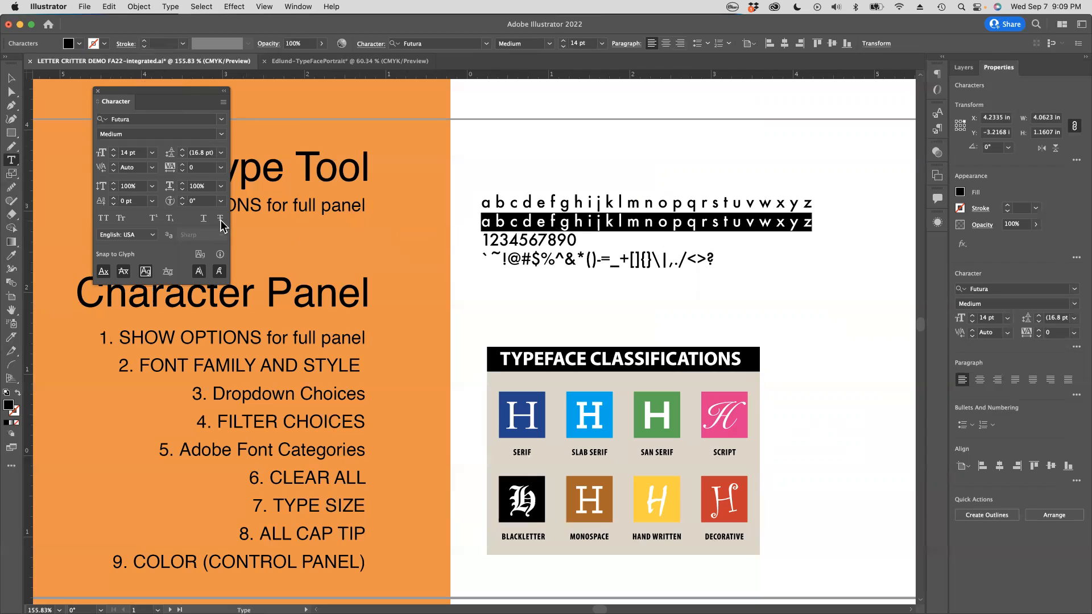
{"action": "left_click_drag", "start_coordinate": [142, 92], "coordinate": [211, 91]}
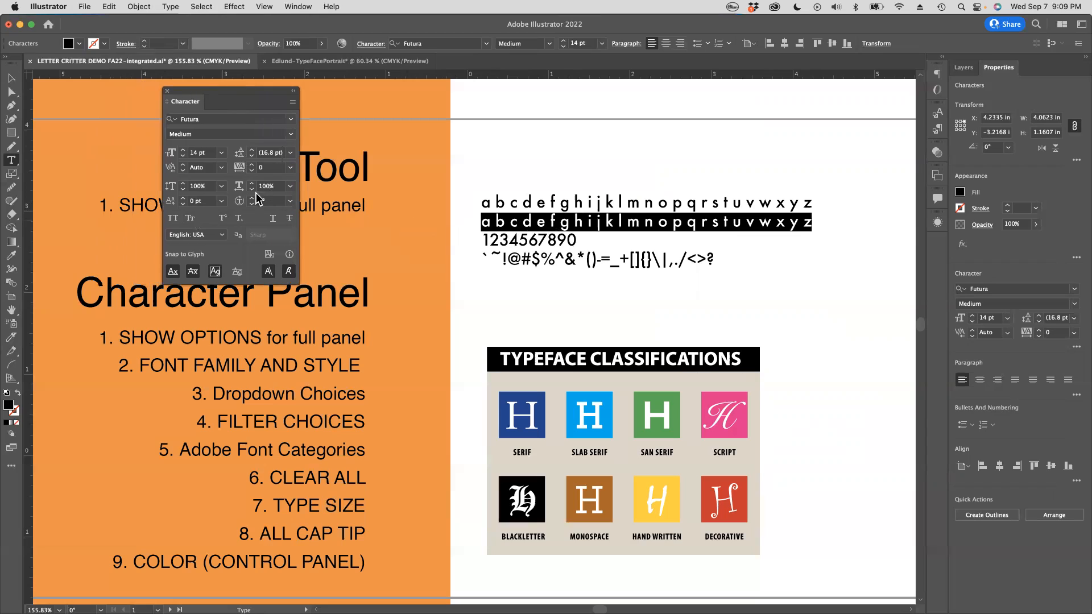
{"action": "left_click", "coordinate": [172, 220]}
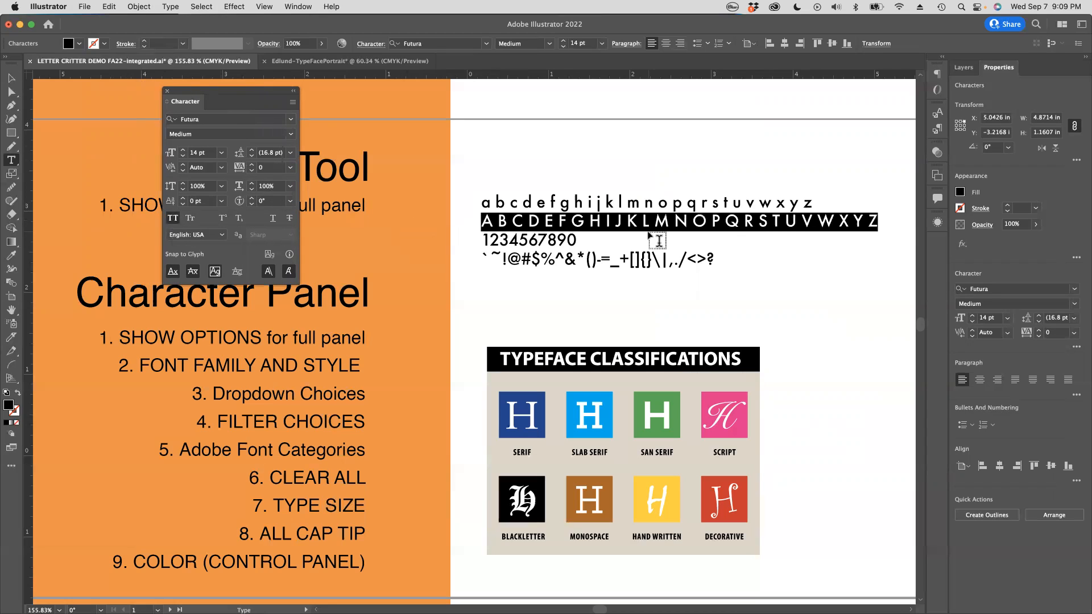
{"action": "left_click_drag", "start_coordinate": [237, 88], "coordinate": [337, 85]}
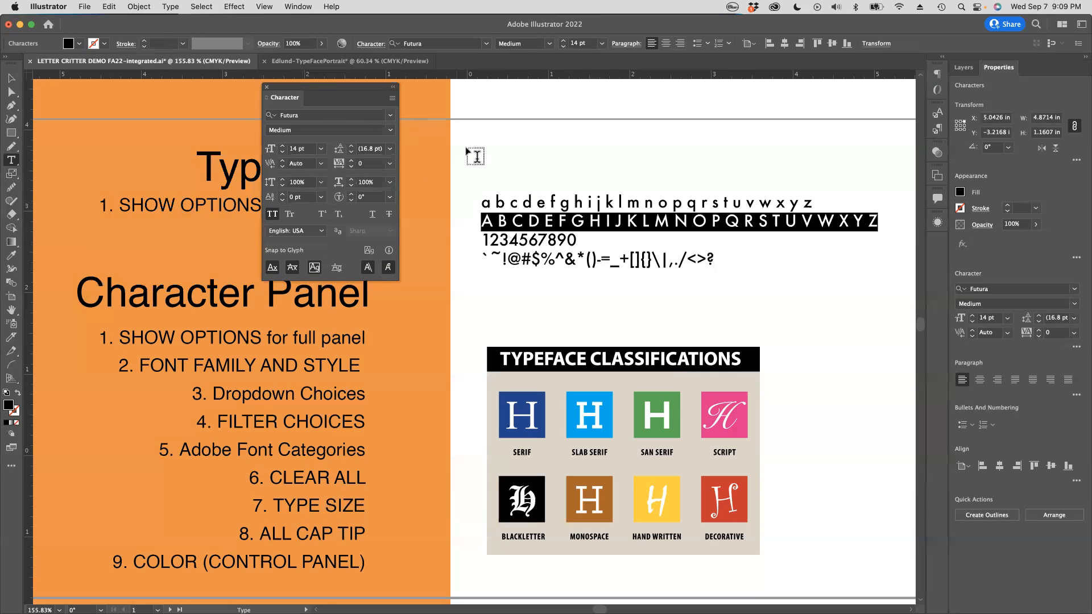
{"action": "left_click", "coordinate": [610, 248]}
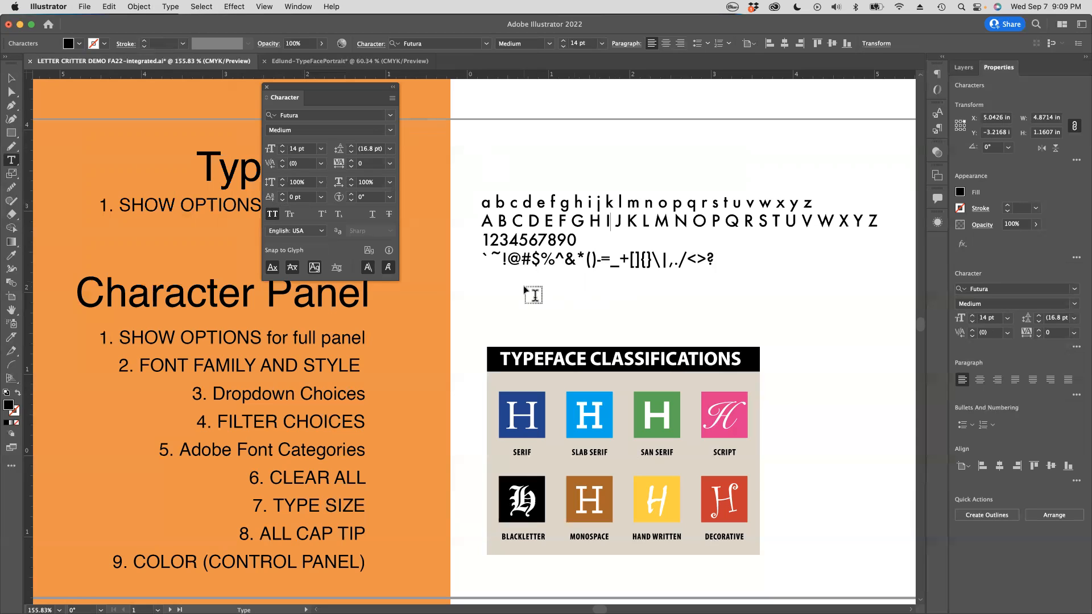
Select all four lines of sample characters and review the fill color swatches, leaving the black fill as it is.
{"action": "left_click_drag", "start_coordinate": [481, 200], "coordinate": [785, 271]}
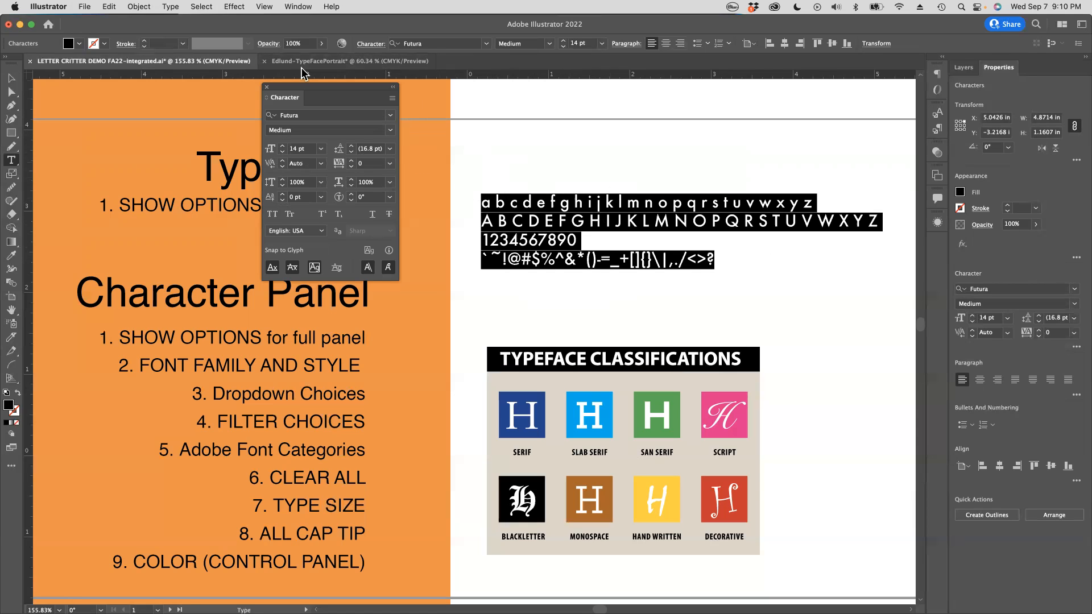
{"action": "left_click", "coordinate": [79, 45]}
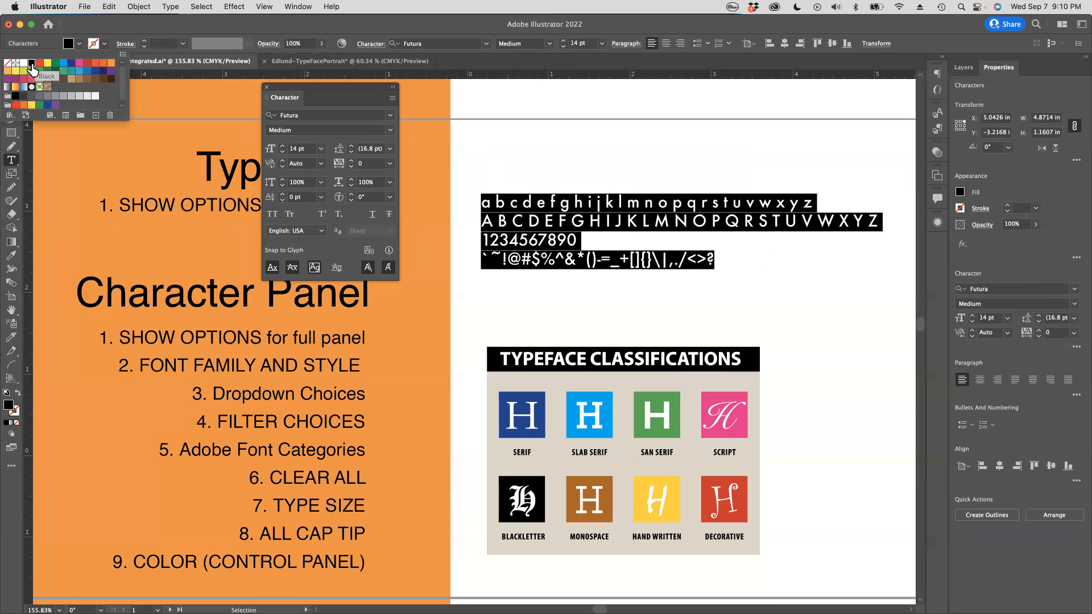
{"action": "left_click", "coordinate": [77, 25]}
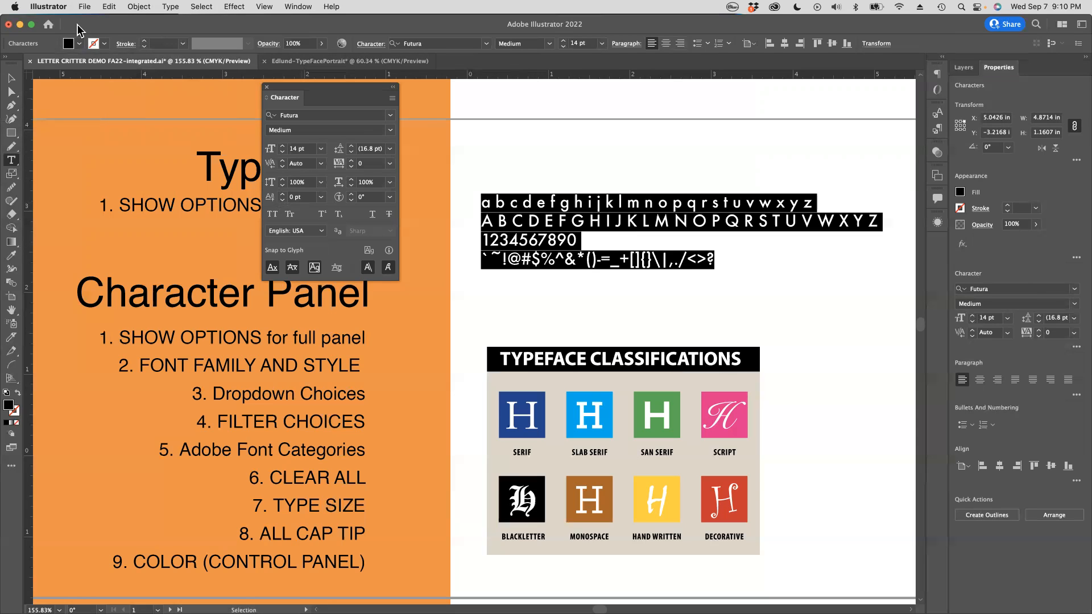
Set all four character lines to 36 pt and move the text block up, clear of the typeface classifications chart.
{"action": "mouse_move", "coordinate": [331, 105]}
{"action": "left_mouse_down"}
{"action": "mouse_move", "coordinate": [327, 39]}
{"action": "mouse_move", "coordinate": [355, 54]}
{"action": "mouse_move", "coordinate": [342, 117]}
{"action": "left_mouse_up"}
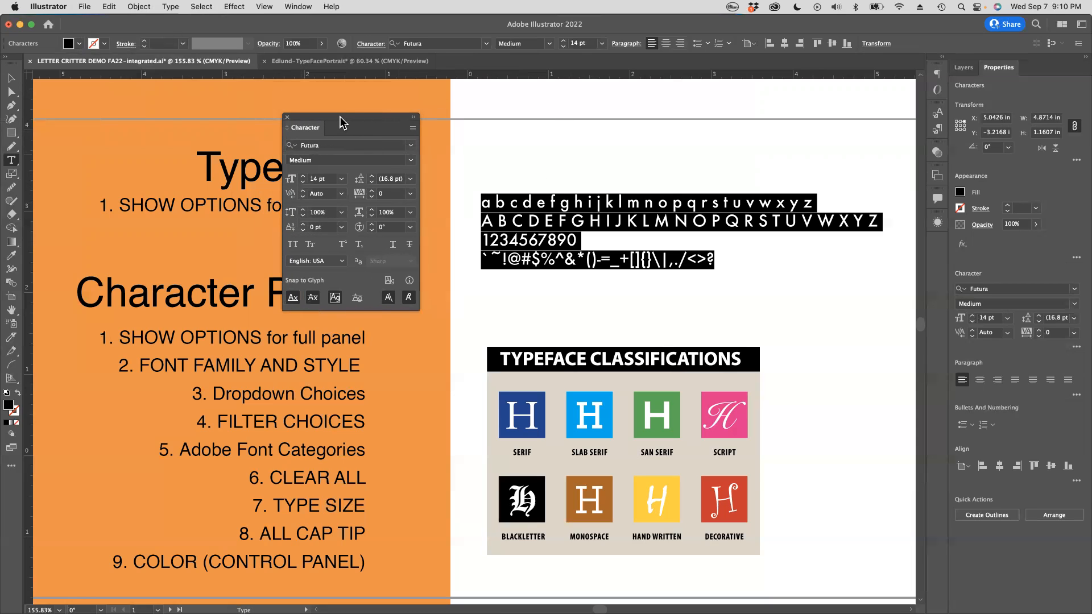
{"action": "left_click", "coordinate": [341, 181]}
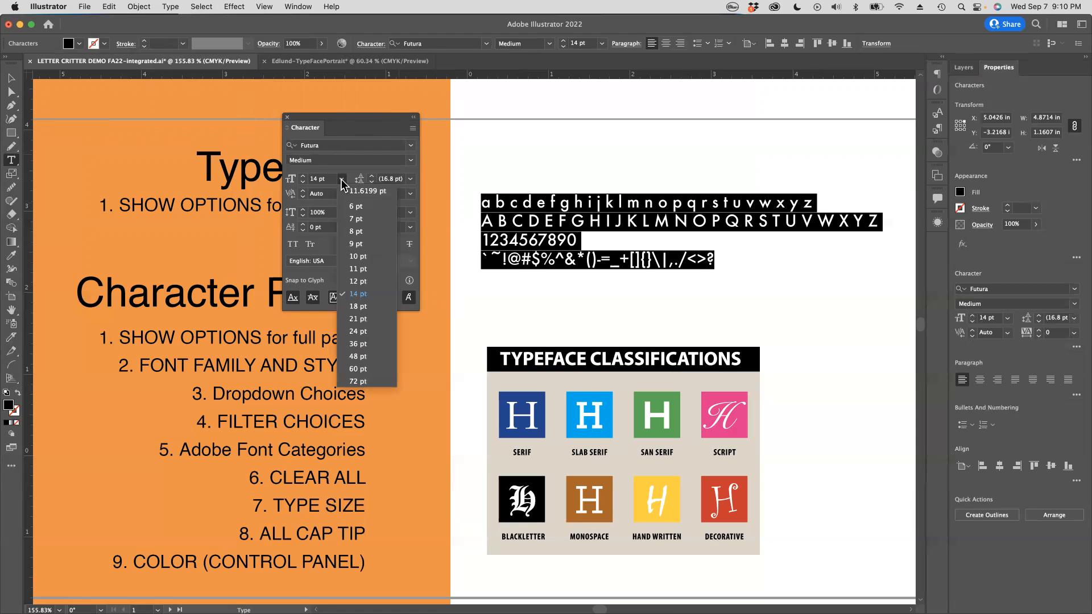
{"action": "left_click", "coordinate": [355, 345]}
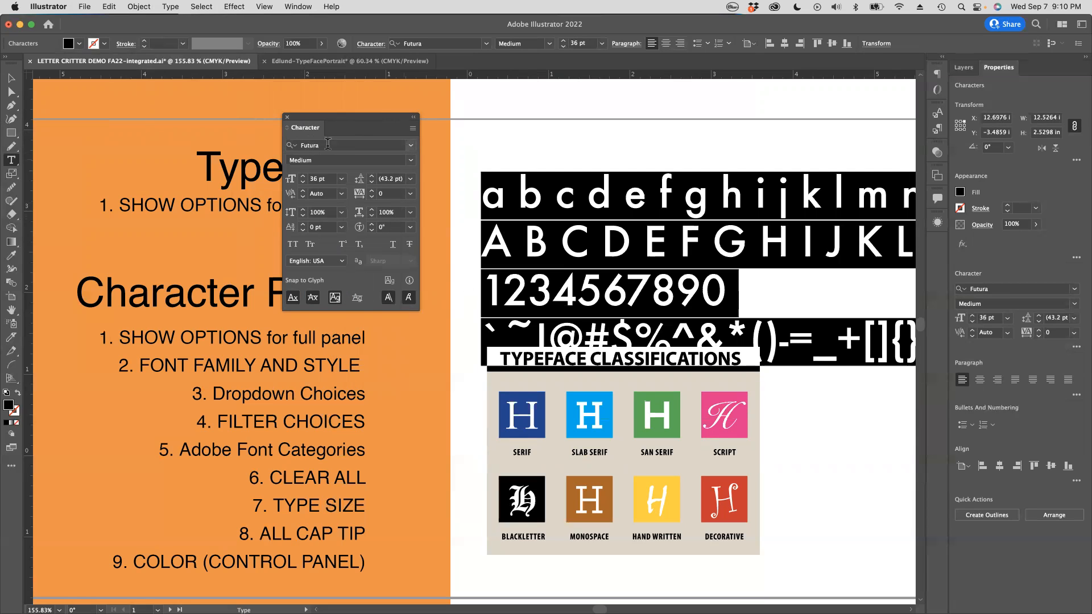
{"action": "key", "text": "Escape"}
{"action": "left_click_drag", "start_coordinate": [588, 211], "coordinate": [575, 173]}
{"action": "scroll", "coordinate": [628, 227], "scroll_direction": "right", "scroll_amount": 3}
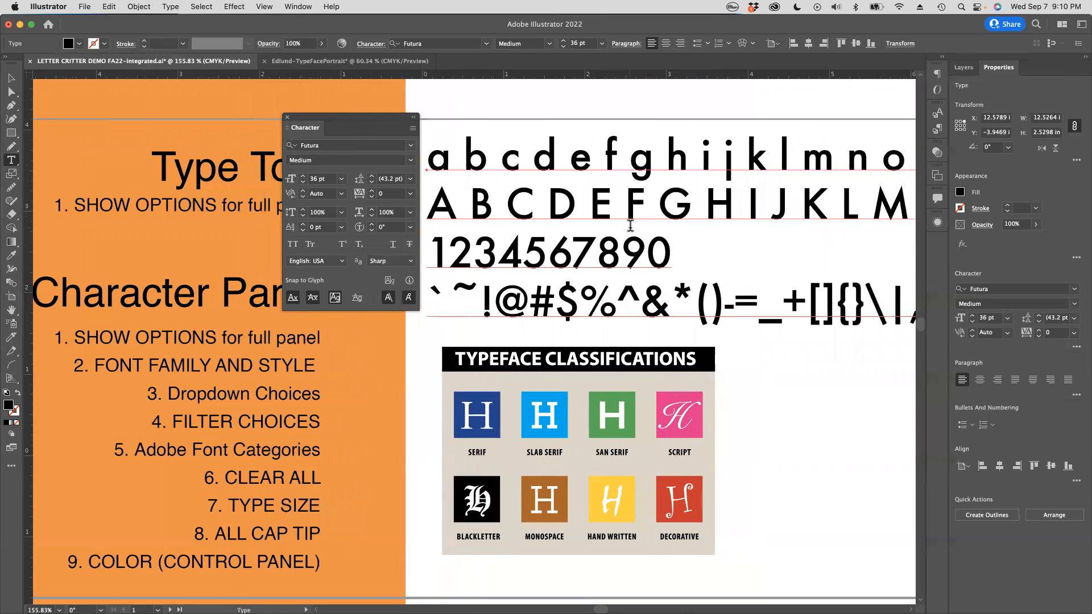
{"action": "left_click_drag", "start_coordinate": [362, 123], "coordinate": [213, 119]}
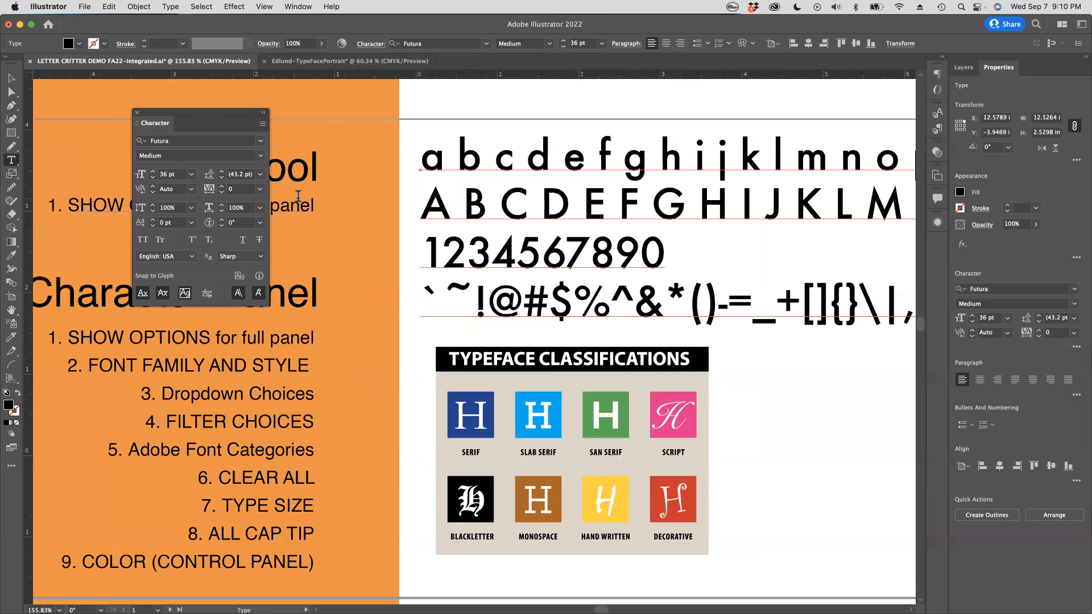
{"action": "scroll", "coordinate": [495, 149], "scroll_direction": "right", "scroll_amount": 1}
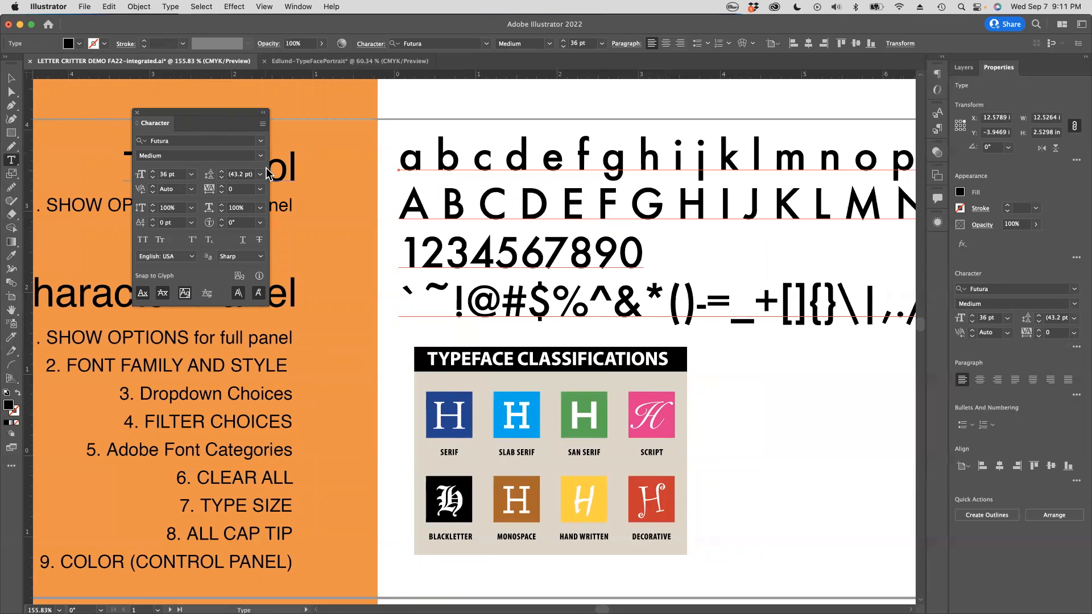
Select the whole sample text and preview the preset type sizes up to 72 pt, keeping 36 pt.
{"action": "left_click", "coordinate": [466, 155]}
{"action": "key", "text": "super+a"}
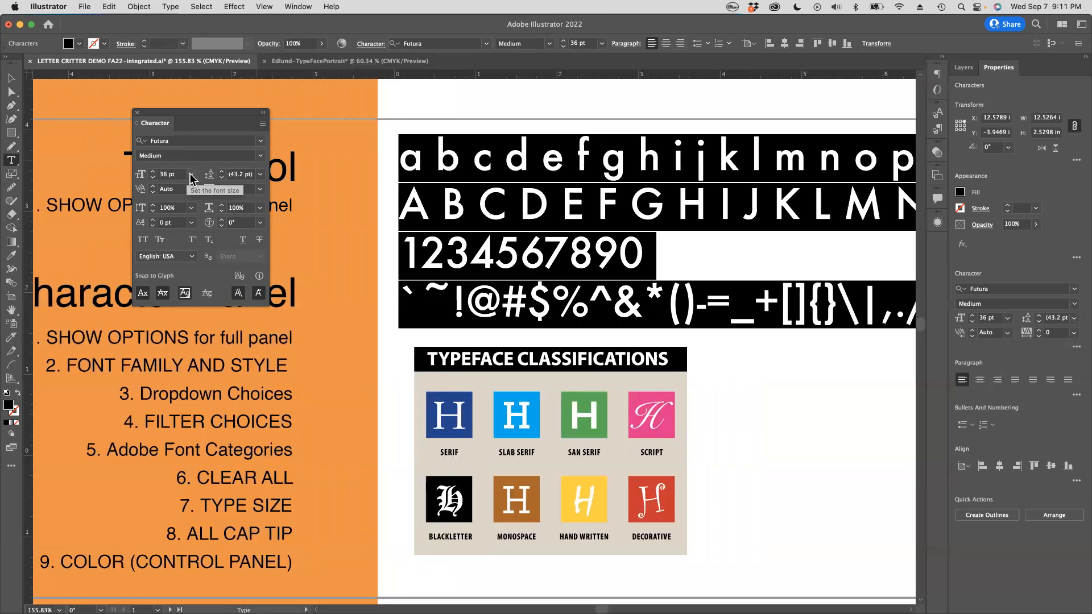
{"action": "left_click", "coordinate": [191, 175]}
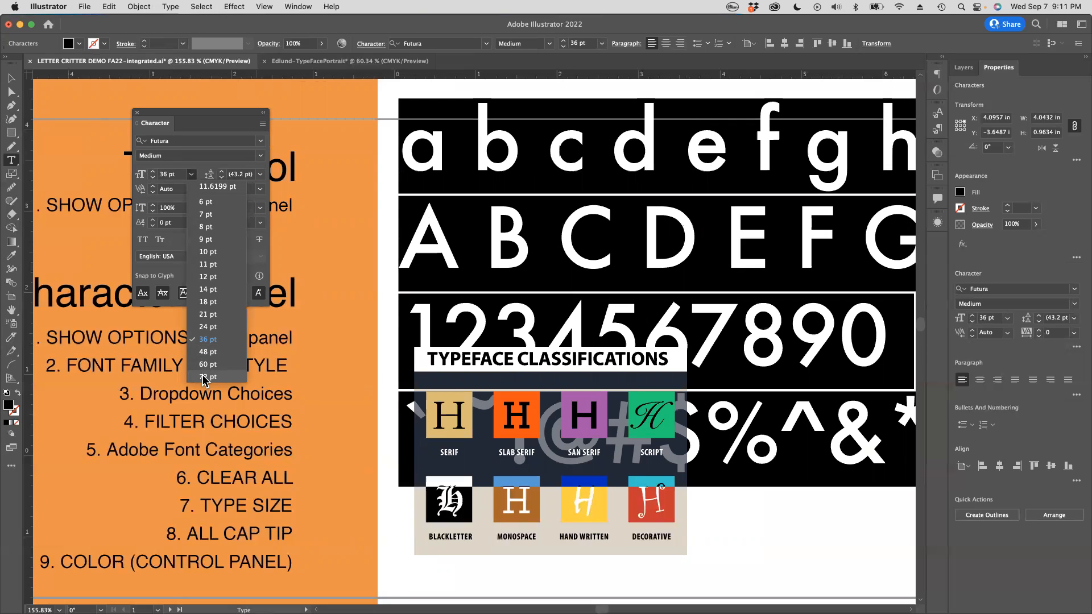
{"action": "left_click", "coordinate": [204, 343]}
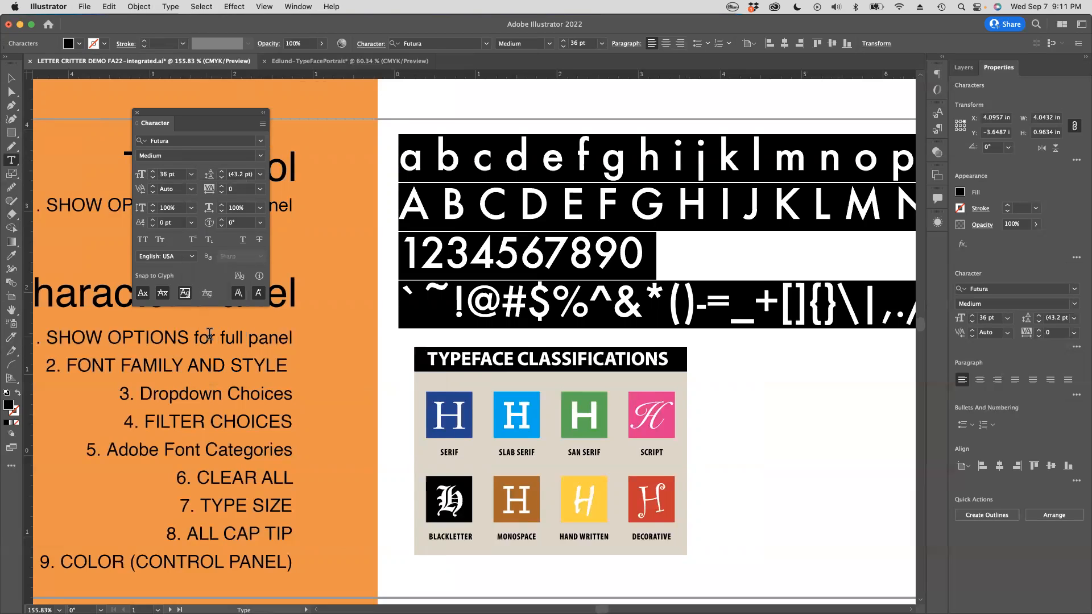
Set a custom type size of 38 pt on the sample text and move the Character panel away from it.
{"action": "double_click", "coordinate": [167, 175]}
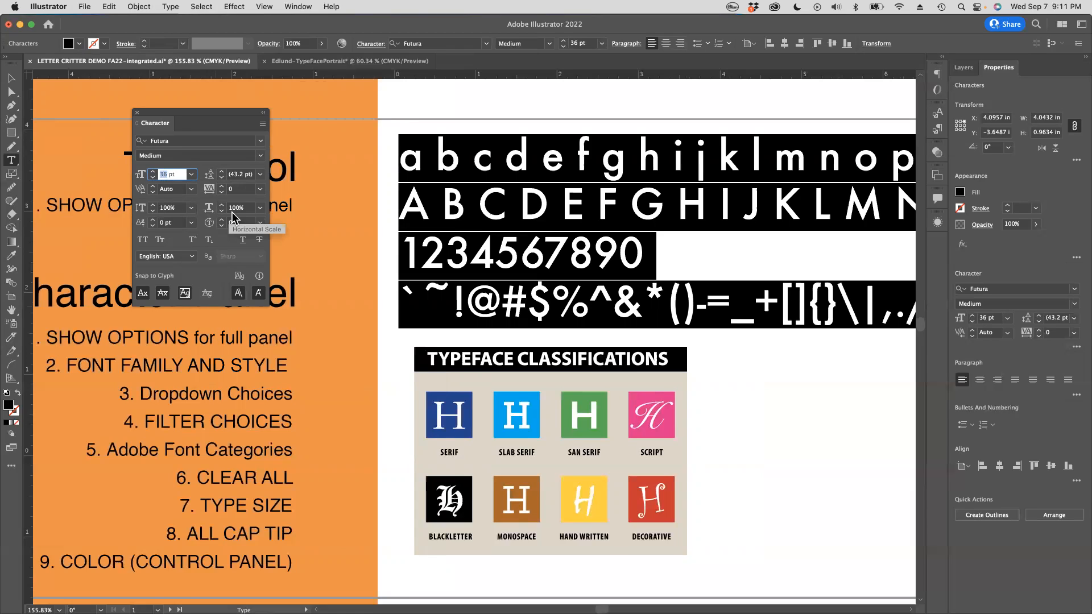
{"action": "type", "text": "38"}
{"action": "key", "text": "Return"}
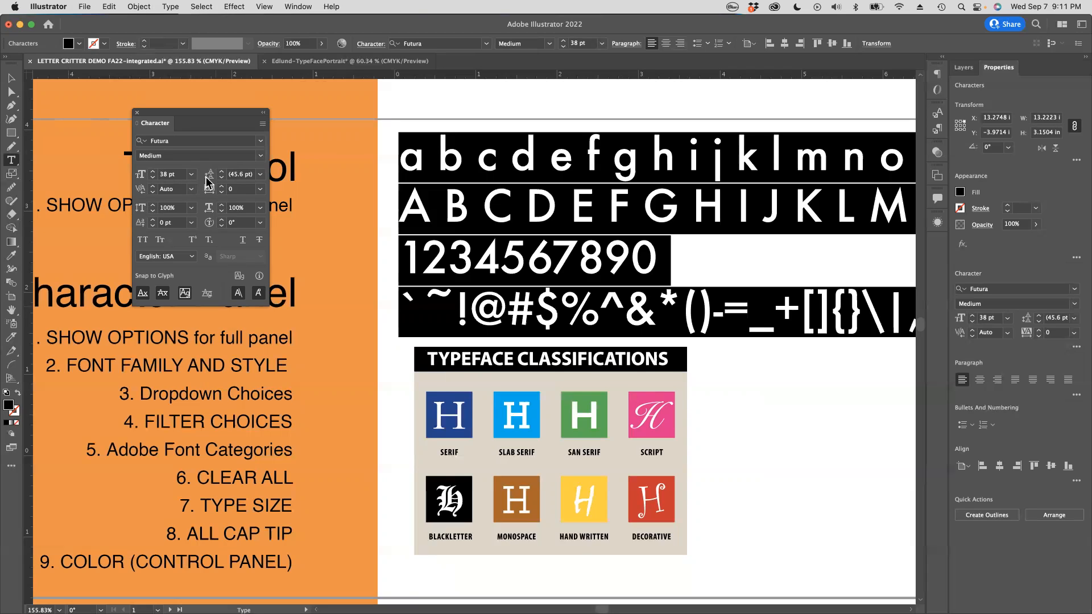
{"action": "left_click_drag", "start_coordinate": [226, 111], "coordinate": [164, 98]}
{"action": "left_click", "coordinate": [402, 140], "text": "super"}
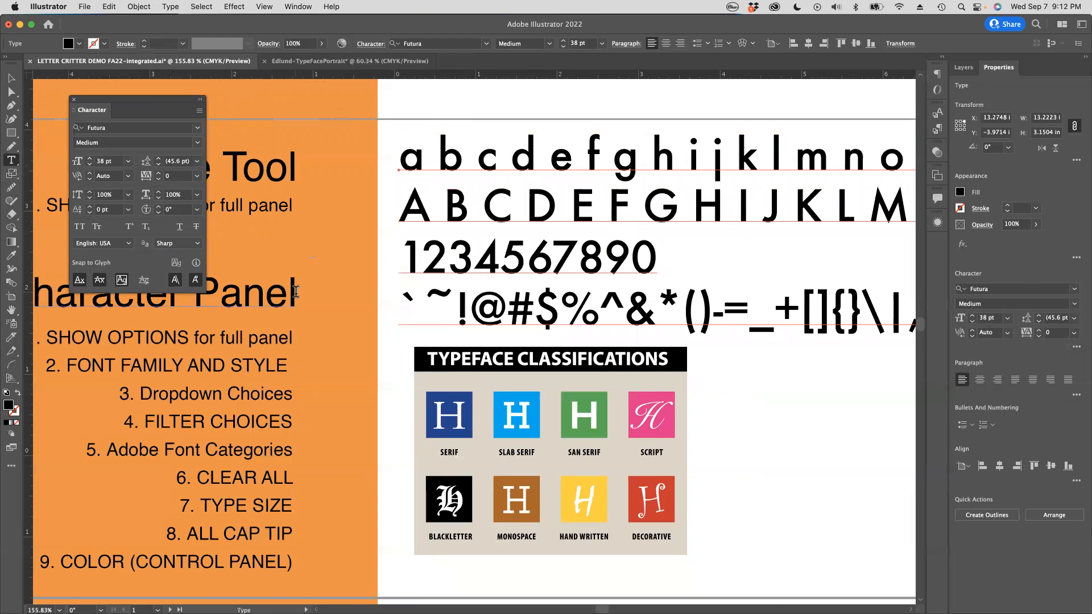
Go to the Making Type into Paths section and dock the Character panel as an icon with the collapsed panels.
{"action": "scroll", "coordinate": [296, 291], "scroll_direction": "left", "scroll_amount": 3}
{"action": "scroll", "coordinate": [297, 291], "scroll_direction": "down", "scroll_amount": 2}
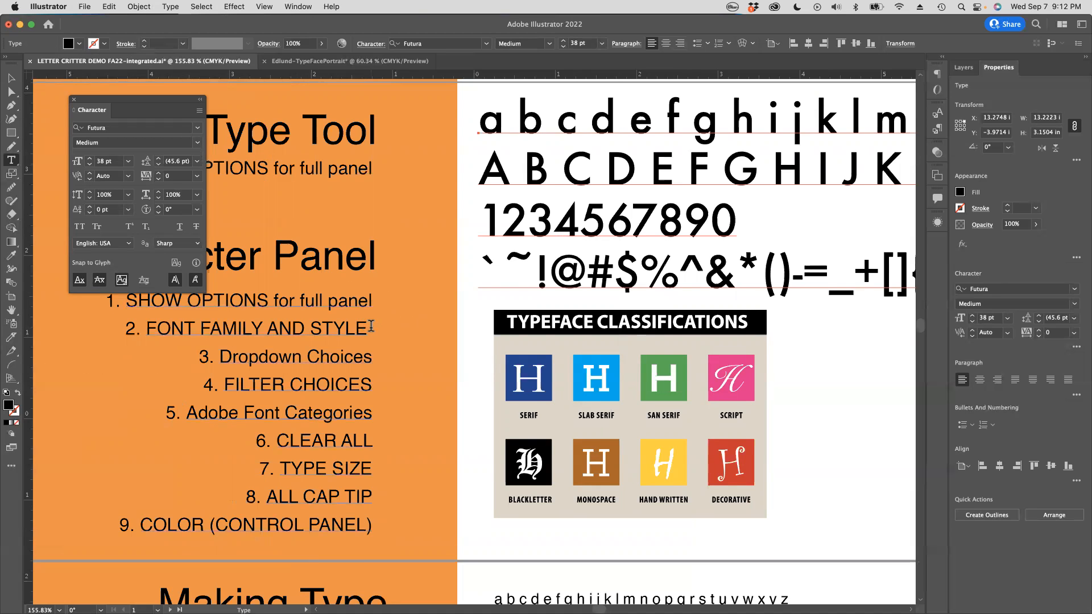
{"action": "scroll", "coordinate": [371, 325], "scroll_direction": "down", "scroll_amount": 1}
{"action": "scroll", "coordinate": [371, 326], "scroll_direction": "down", "scroll_amount": 10}
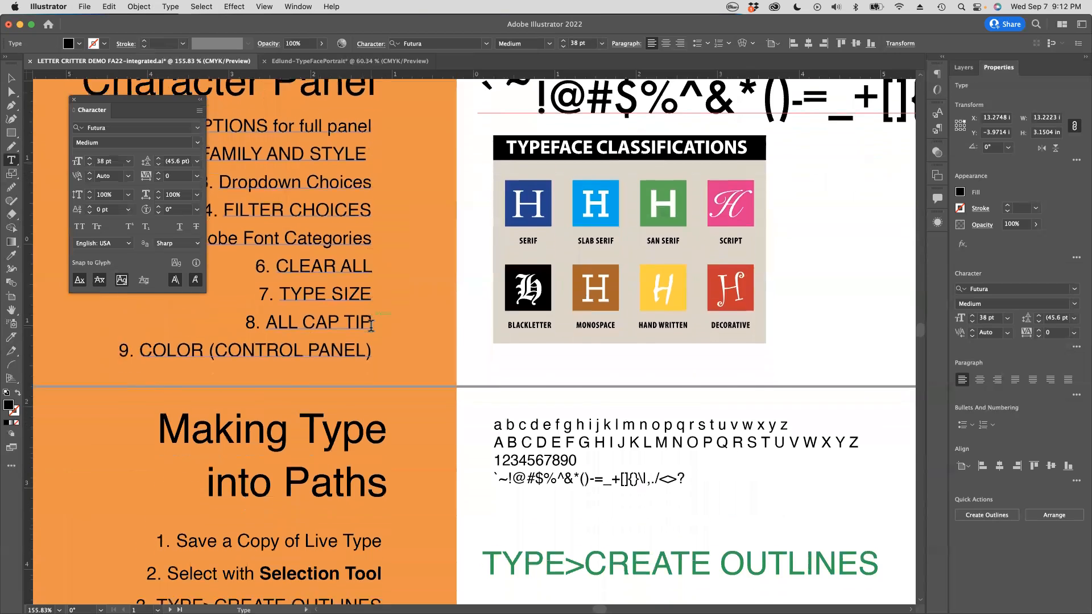
{"action": "scroll", "coordinate": [366, 323], "scroll_direction": "down", "scroll_amount": 1}
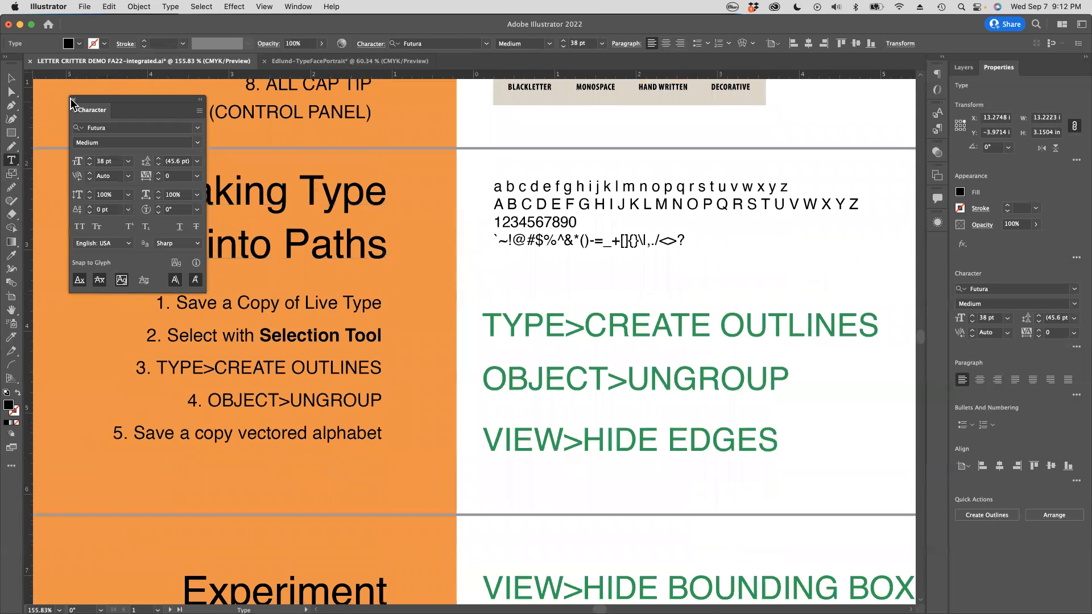
{"action": "left_click_drag", "start_coordinate": [74, 105], "coordinate": [943, 254]}
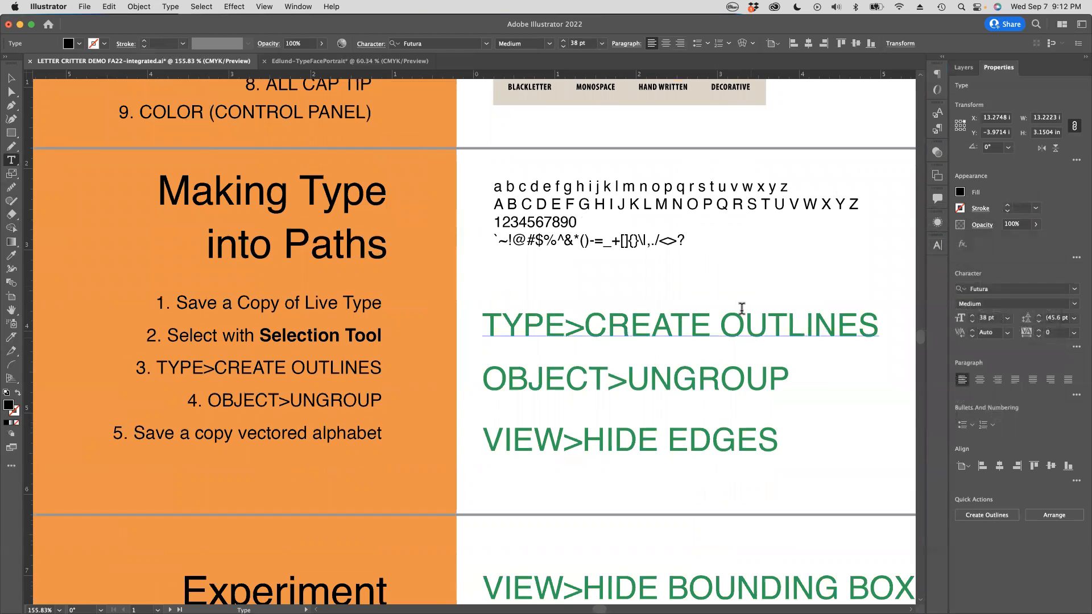
Select the Helvetica alphabet, numeral and symbol text block in the Making Type into Paths section.
{"action": "scroll", "coordinate": [694, 280], "scroll_direction": "right", "scroll_amount": 1}
{"action": "scroll", "coordinate": [695, 280], "scroll_direction": "down", "scroll_amount": 1}
{"action": "scroll", "coordinate": [695, 281], "scroll_direction": "right", "scroll_amount": 1}
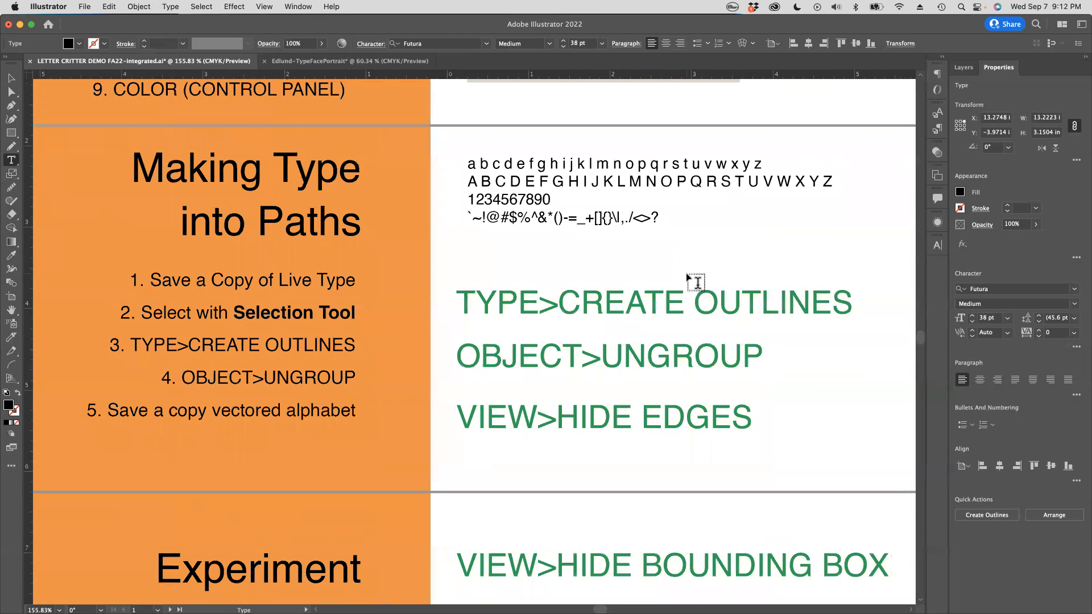
{"action": "scroll", "coordinate": [695, 280], "scroll_direction": "down", "scroll_amount": 1}
{"action": "scroll", "coordinate": [694, 280], "scroll_direction": "right", "scroll_amount": 2}
{"action": "scroll", "coordinate": [695, 281], "scroll_direction": "up", "scroll_amount": 1}
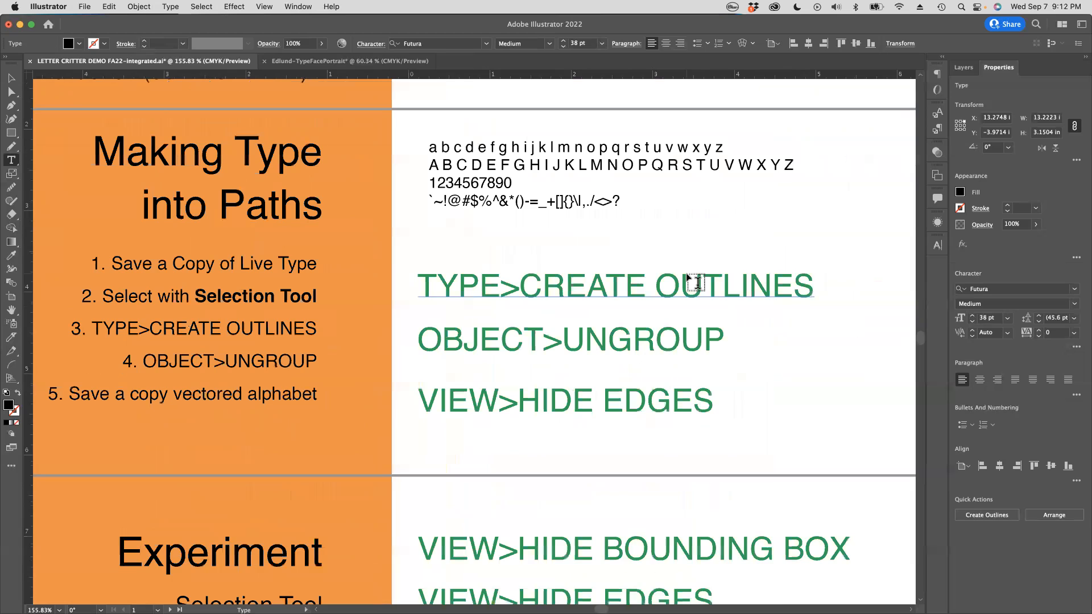
{"action": "scroll", "coordinate": [695, 280], "scroll_direction": "up", "scroll_amount": 1}
{"action": "left_click", "coordinate": [538, 183]}
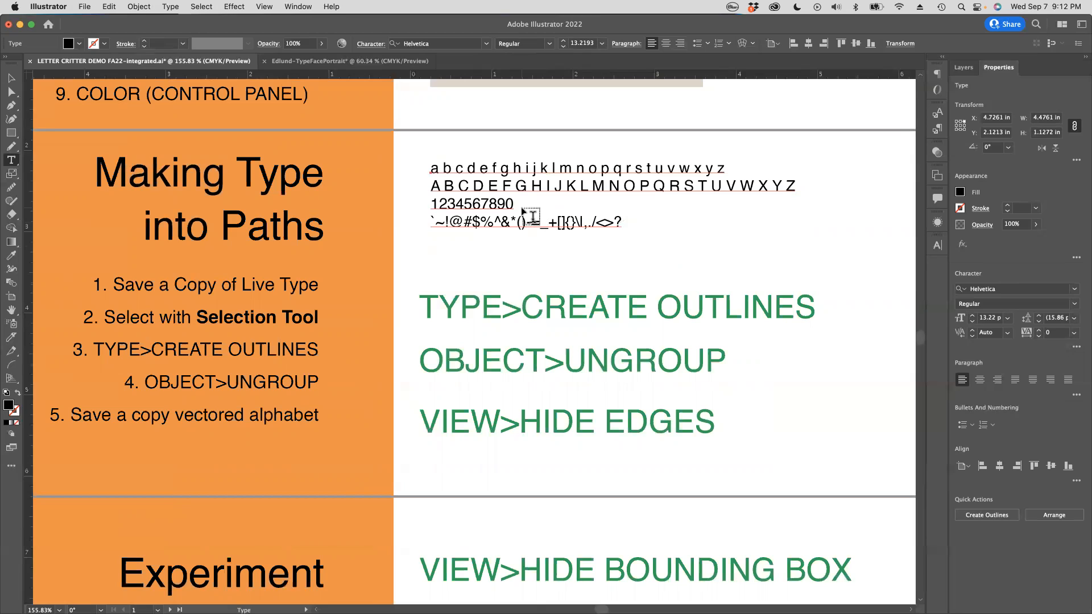
Select all characters in the Making Type into Paths alphabet block and set their font to Futura Medium.
{"action": "left_click", "coordinate": [532, 217]}
{"action": "key", "text": "super+a"}
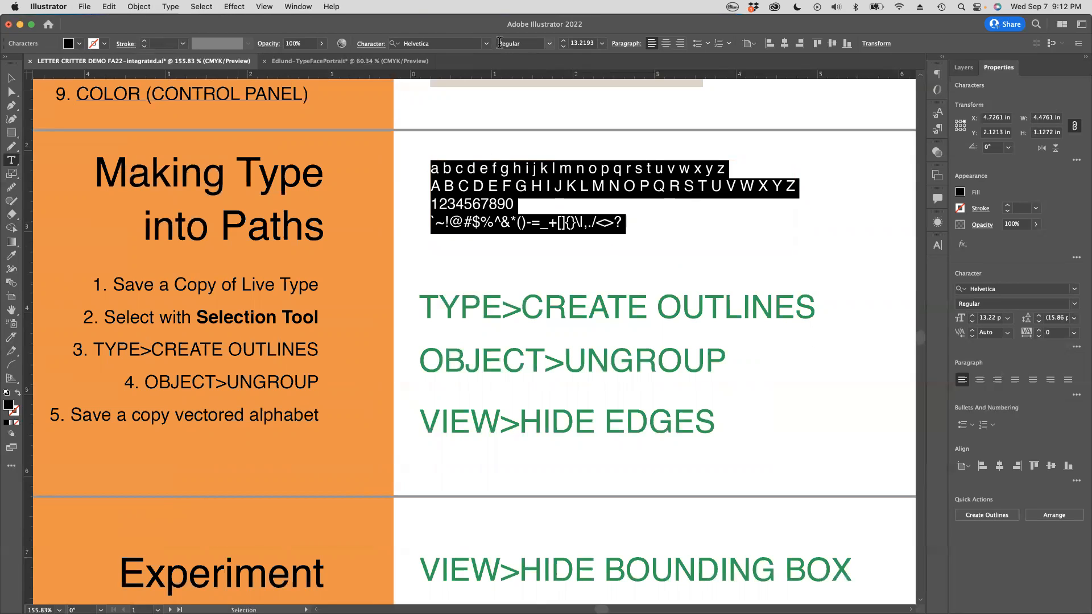
{"action": "left_click", "coordinate": [419, 43]}
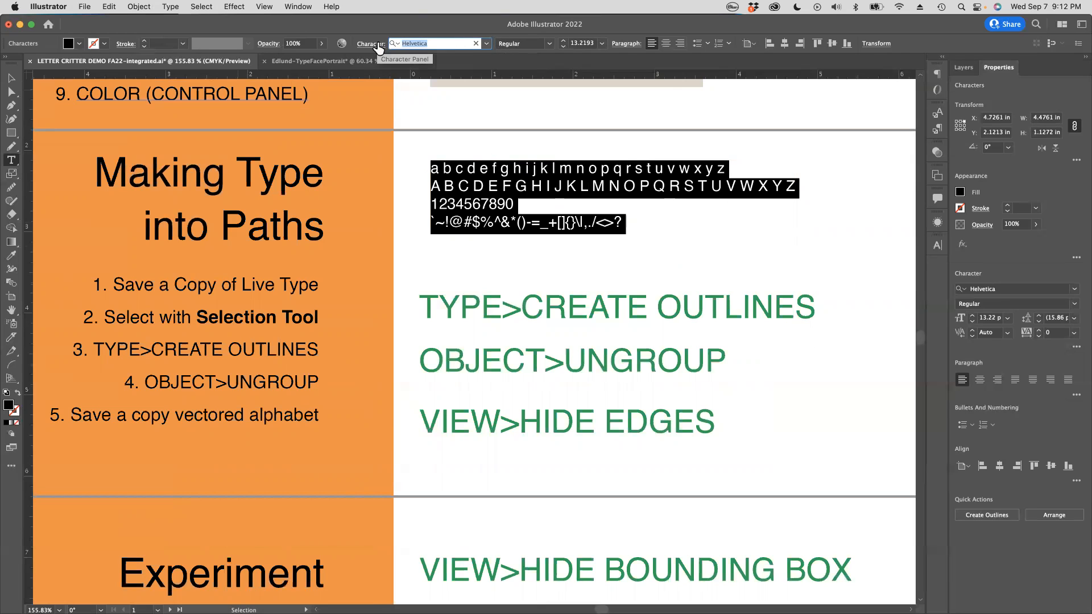
{"action": "type", "text": "Futu"}
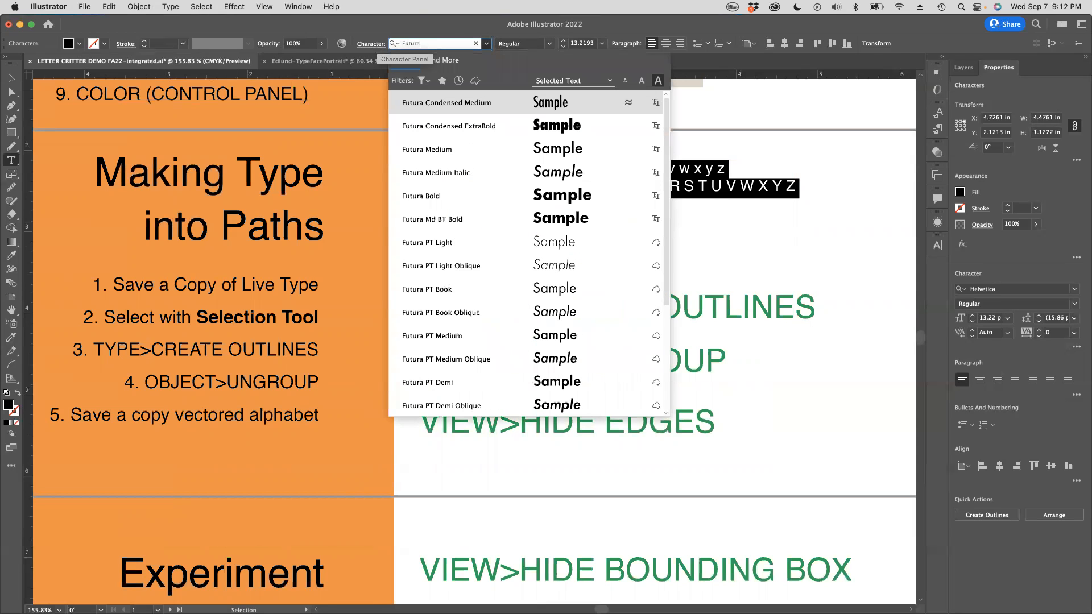
{"action": "type", "text": "ra"}
{"action": "left_click", "coordinate": [422, 149]}
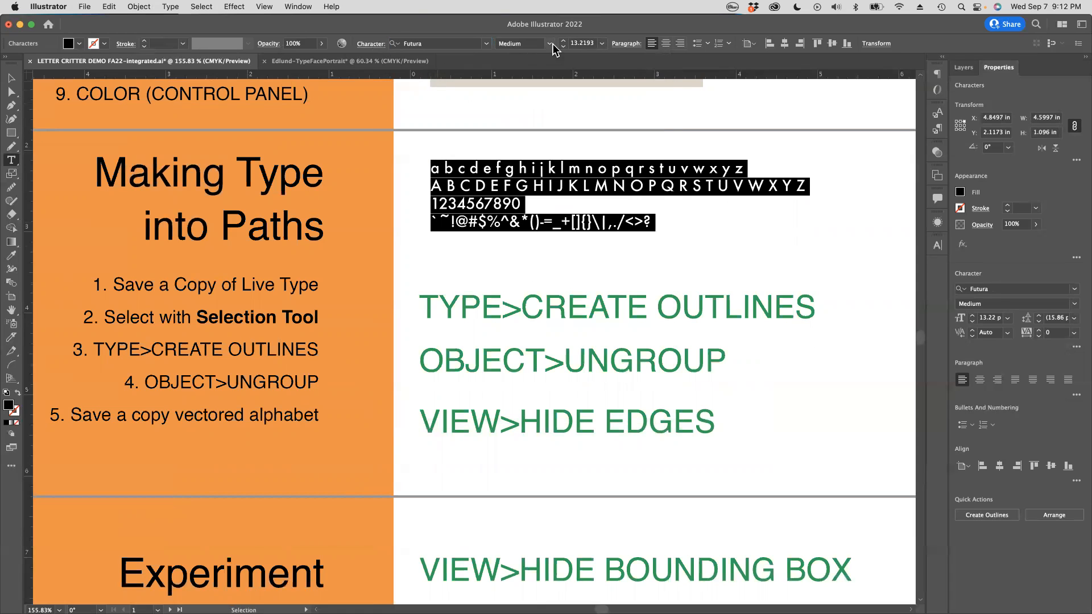
Try the alphabet at 36 pt, set its type size to 30 pt, and move the block slightly up.
{"action": "left_click", "coordinate": [602, 43]}
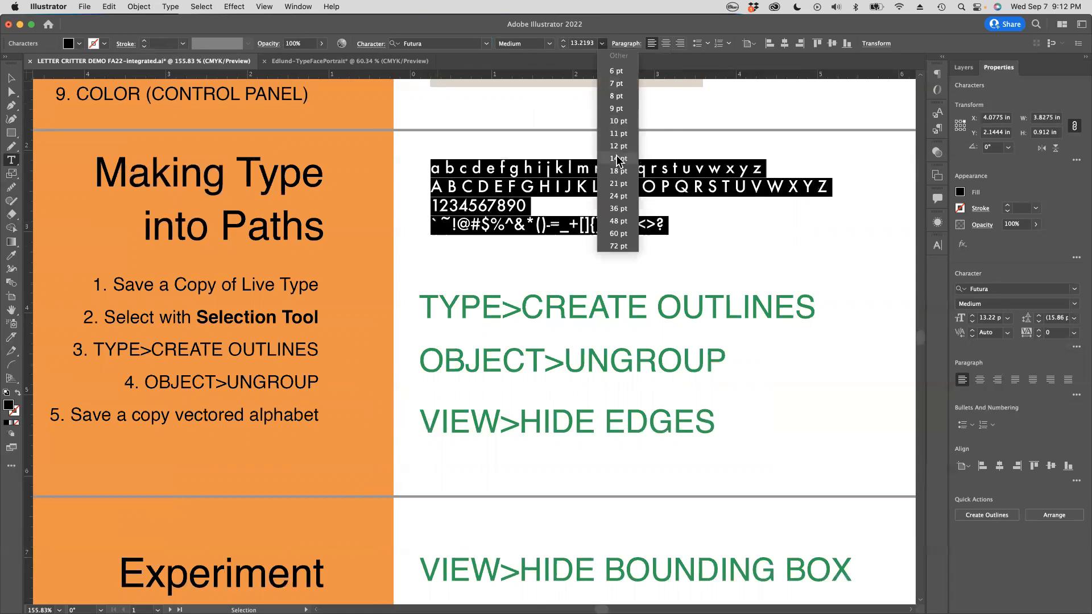
{"action": "left_click", "coordinate": [618, 208]}
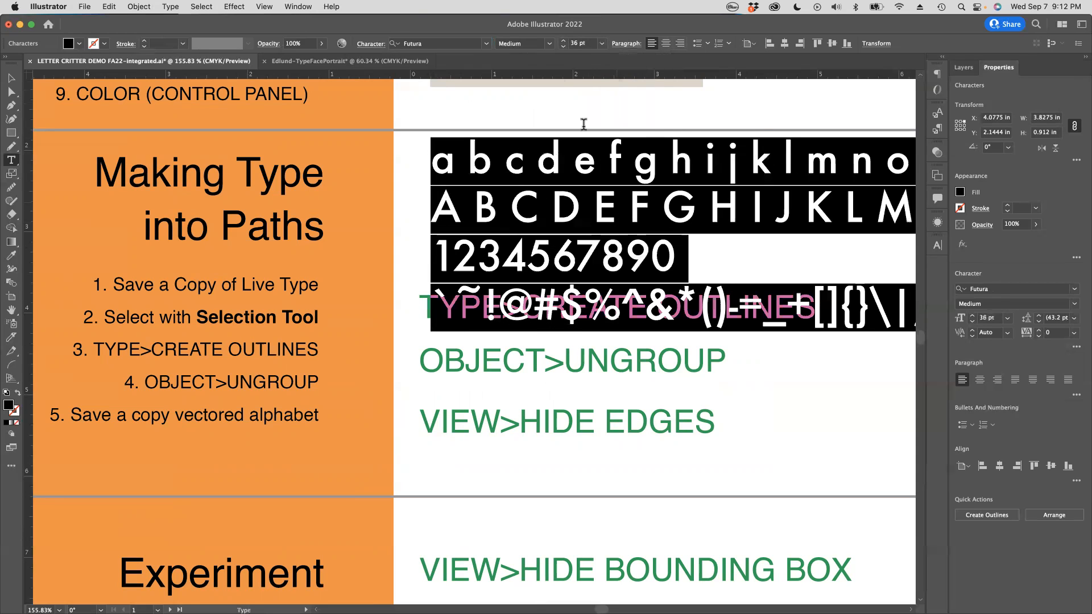
{"action": "left_click", "coordinate": [577, 43]}
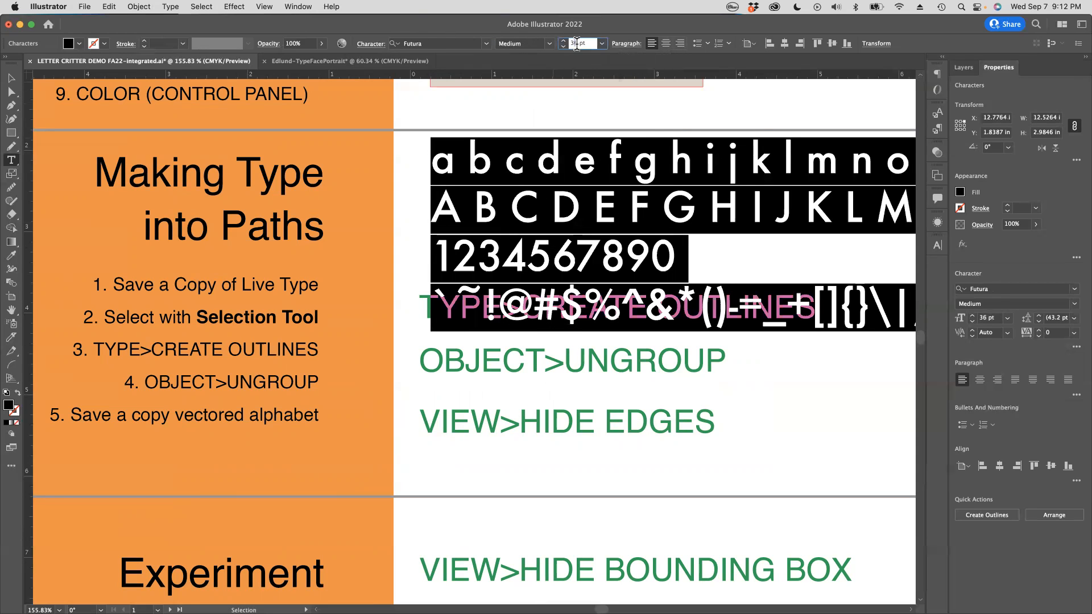
{"action": "type", "text": "30"}
{"action": "key", "text": "Return"}
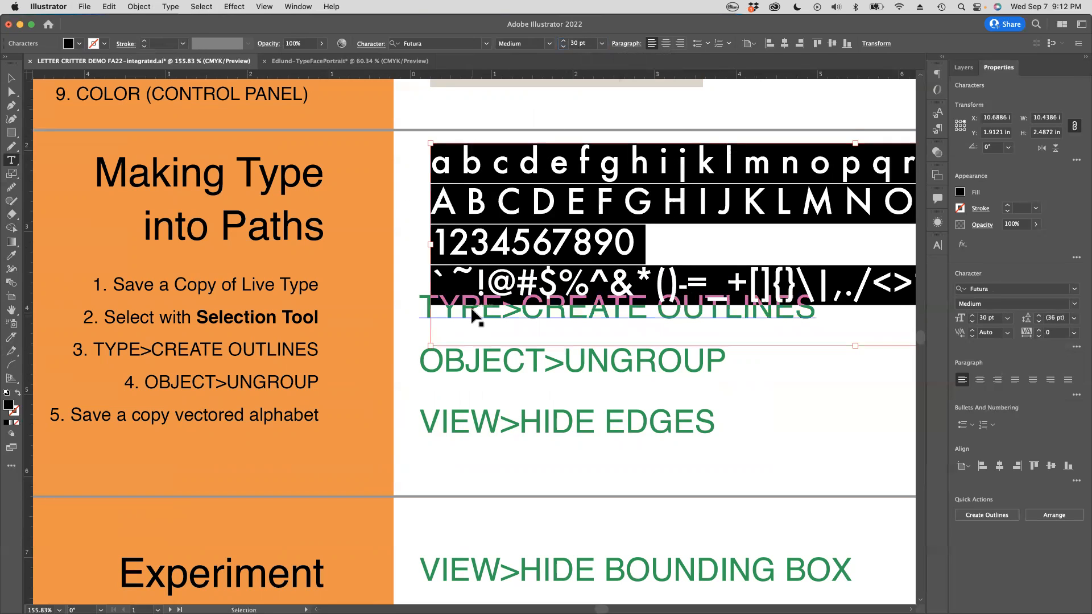
{"action": "left_click_drag", "start_coordinate": [487, 264], "coordinate": [482, 250]}
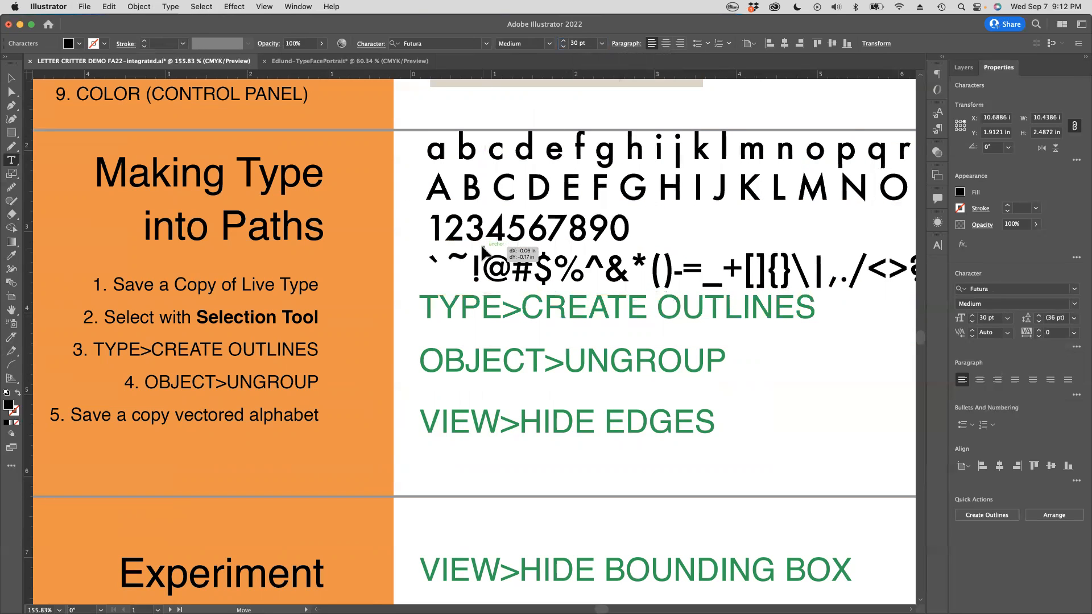
Reduce the whole alphabet block's type size to 24 pt so it fits within the artboard width, and deselect it.
{"action": "left_click", "coordinate": [506, 284], "text": "alt+super"}
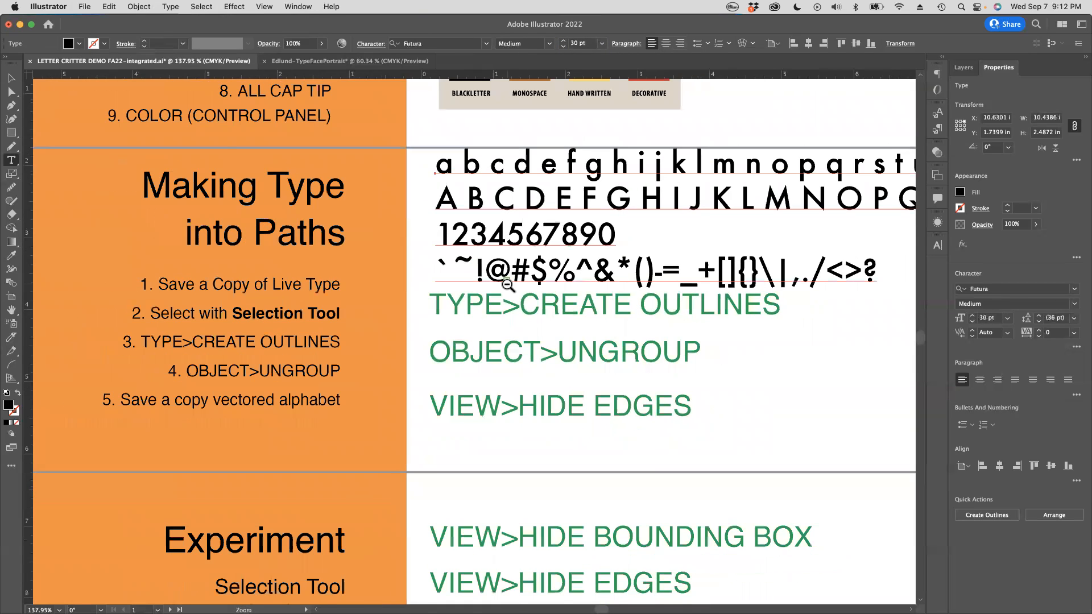
{"action": "left_click", "coordinate": [508, 284], "text": "alt+super"}
{"action": "left_click_drag", "start_coordinate": [509, 285], "coordinate": [472, 169]}
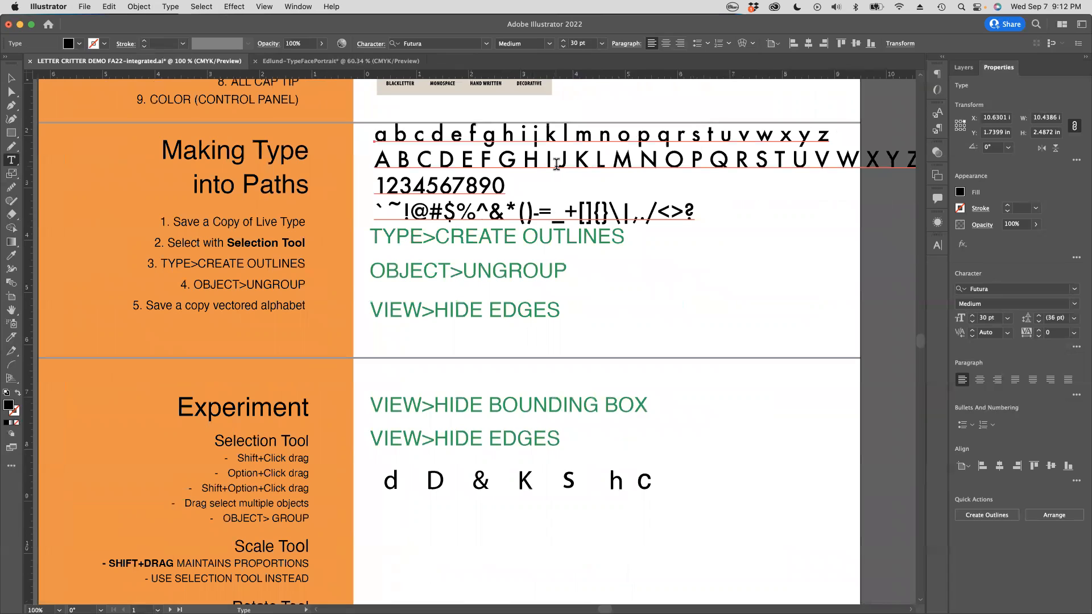
{"action": "scroll", "coordinate": [556, 164], "scroll_direction": "right", "scroll_amount": 3}
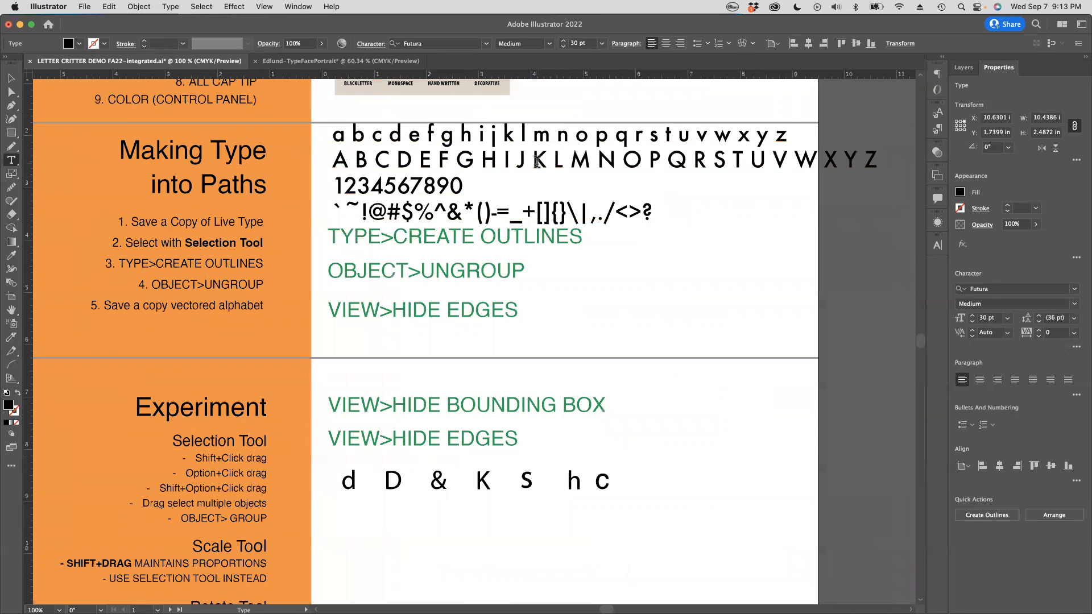
{"action": "key", "text": "super+a"}
{"action": "left_click", "coordinate": [564, 47]}
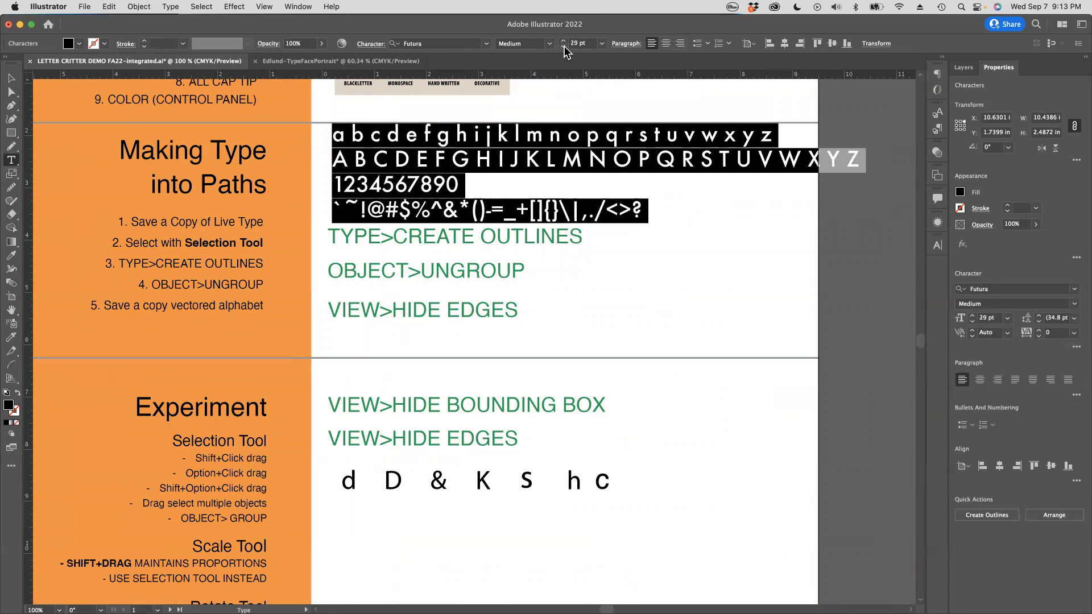
{"action": "left_click", "coordinate": [563, 46]}
{"action": "left_click", "coordinate": [564, 46]}
{"action": "left_click", "coordinate": [564, 46]}
{"action": "left_click", "coordinate": [563, 46]}
{"action": "left_click", "coordinate": [564, 47]}
{"action": "key", "text": "super+shift+a"}
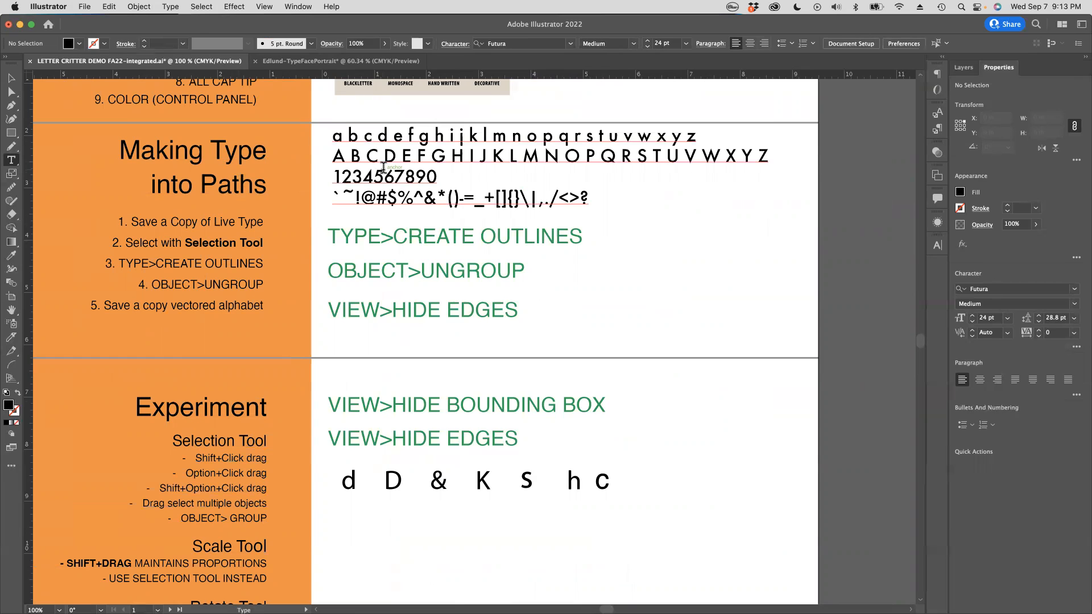
Copy the live Futura alphabet block with the Selection Tool and deselect it.
{"action": "scroll", "coordinate": [384, 168], "scroll_direction": "right", "scroll_amount": 2}
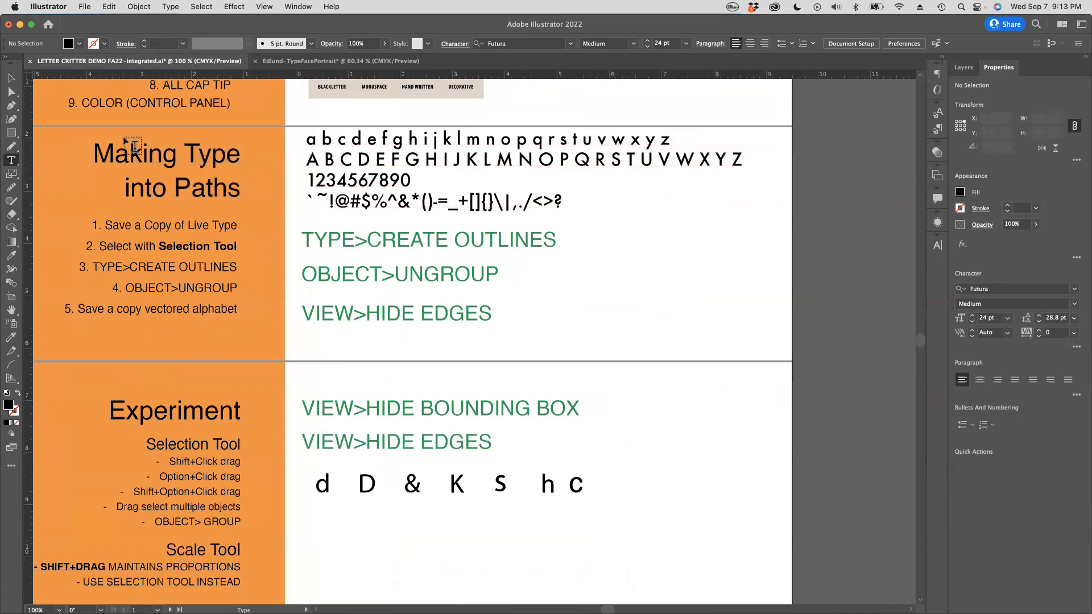
{"action": "scroll", "coordinate": [133, 145], "scroll_direction": "left", "scroll_amount": 4}
{"action": "left_click", "coordinate": [16, 79]}
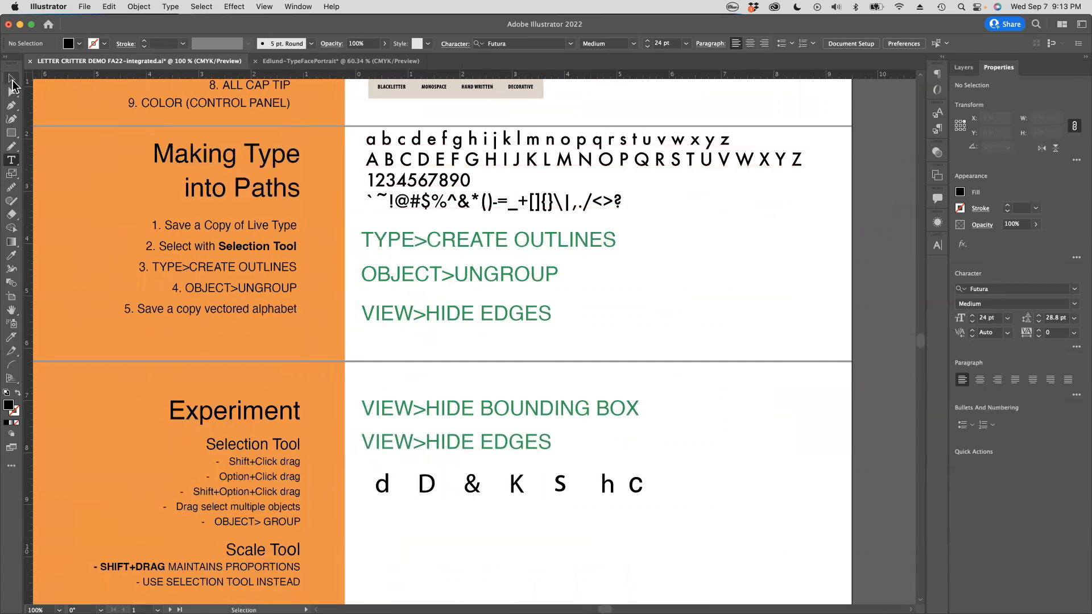
{"action": "left_click", "coordinate": [497, 192]}
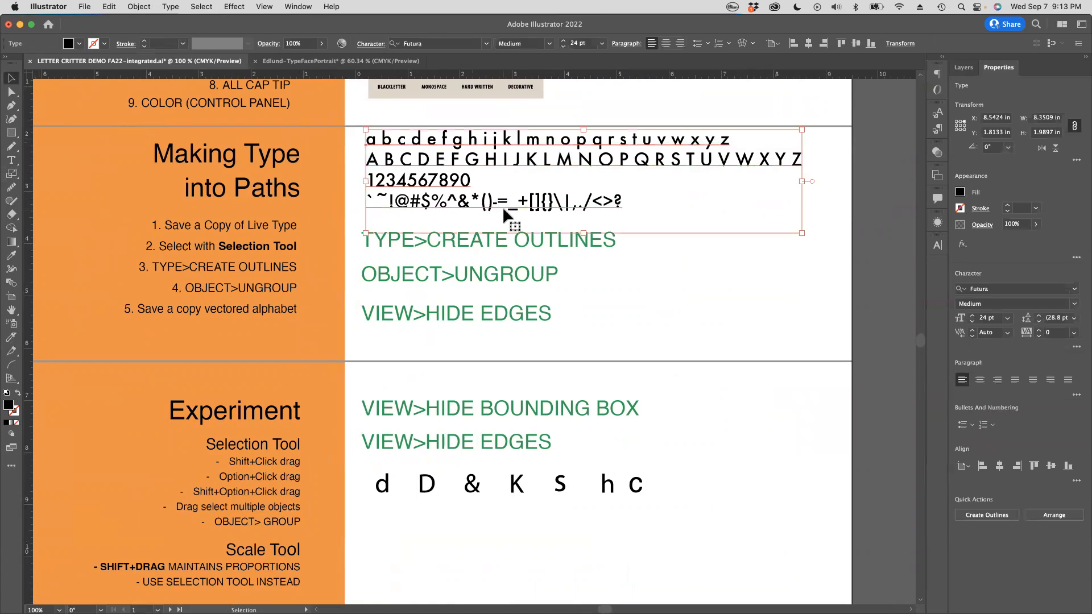
{"action": "left_click", "coordinate": [109, 6]}
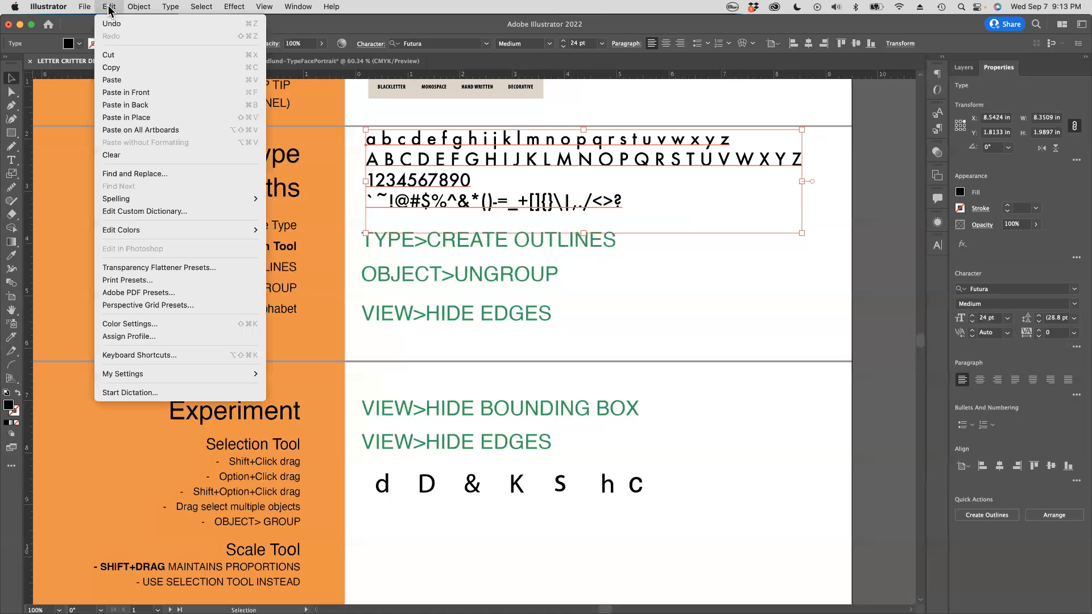
{"action": "left_click", "coordinate": [116, 69]}
{"action": "left_click", "coordinate": [701, 265]}
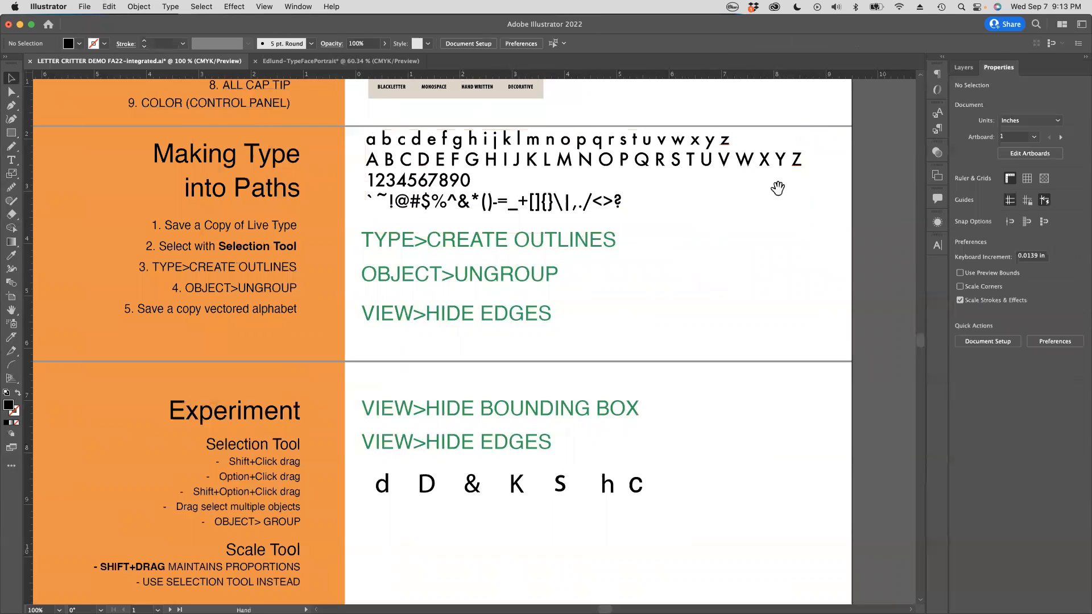
Paste the live alphabet copy and place it on the pasteboard just right of the artboard.
{"action": "left_click_drag", "start_coordinate": [784, 188], "coordinate": [163, 217]}
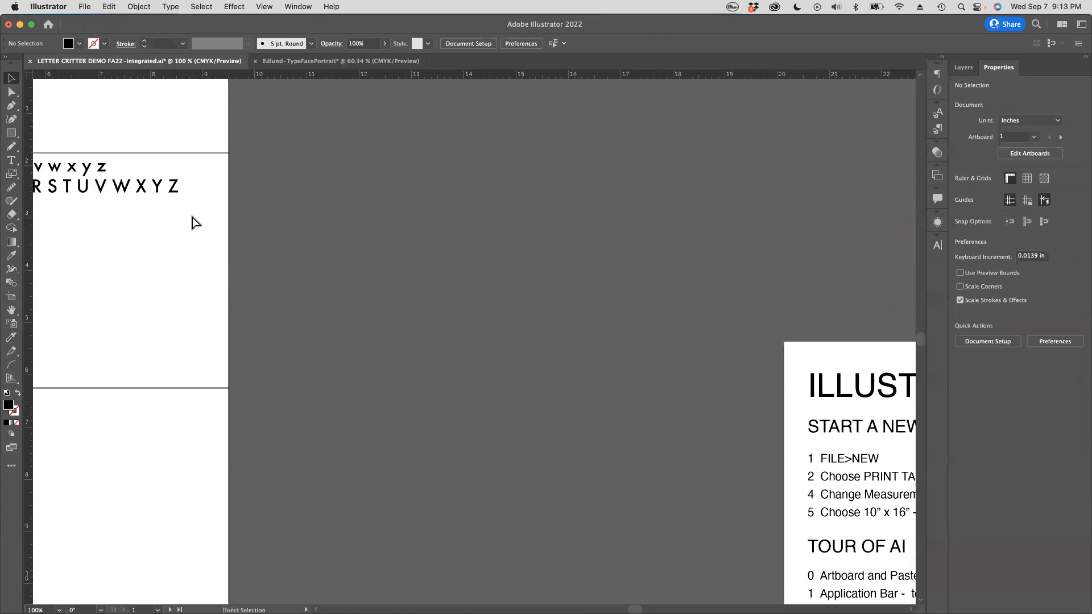
{"action": "left_click", "coordinate": [111, 6]}
{"action": "left_click", "coordinate": [124, 82]}
{"action": "left_click_drag", "start_coordinate": [441, 319], "coordinate": [464, 163]}
{"action": "left_click_drag", "start_coordinate": [280, 261], "coordinate": [402, 226]}
{"action": "left_click_drag", "start_coordinate": [310, 231], "coordinate": [577, 238]}
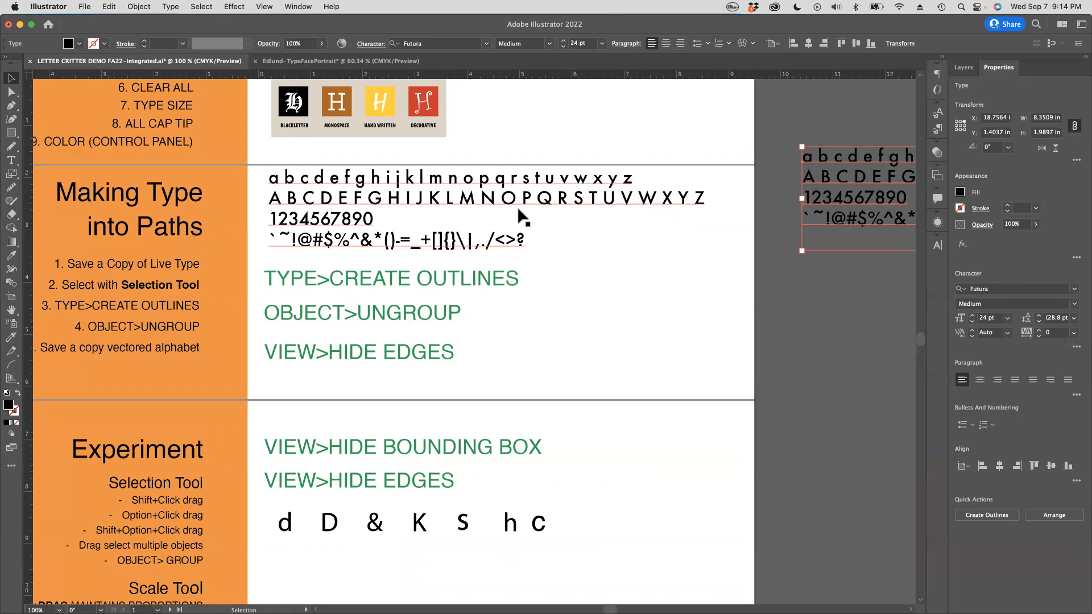
{"action": "scroll", "coordinate": [471, 216], "scroll_direction": "left", "scroll_amount": 3}
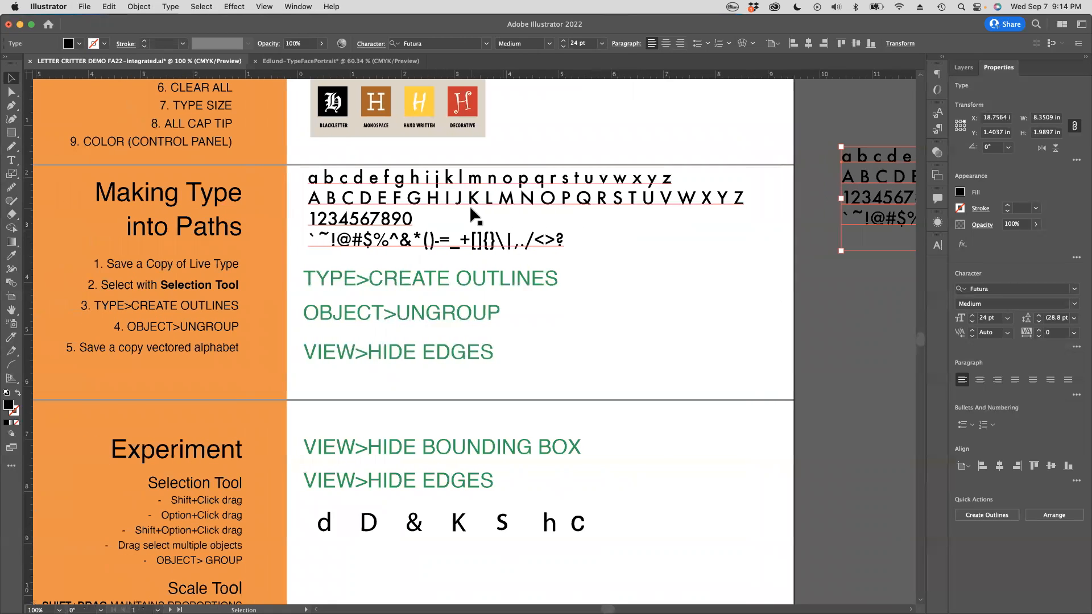
{"action": "left_click_drag", "start_coordinate": [855, 234], "coordinate": [860, 215]}
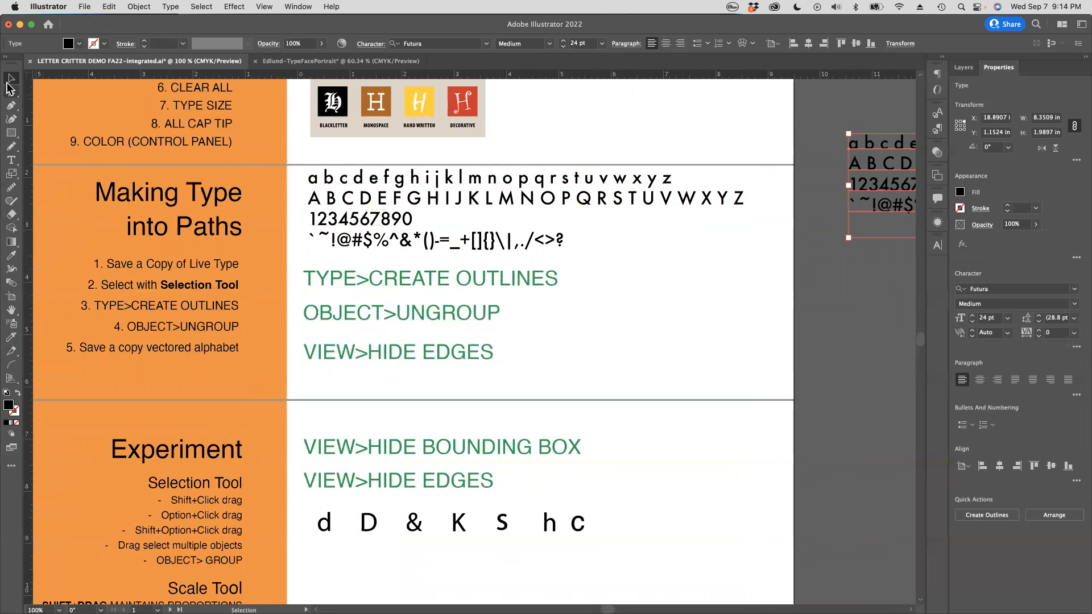
Move the original alphabet block slightly down, convert it to outlines, and deselect it.
{"action": "left_click", "coordinate": [366, 199]}
{"action": "left_click_drag", "start_coordinate": [381, 200], "coordinate": [335, 199]}
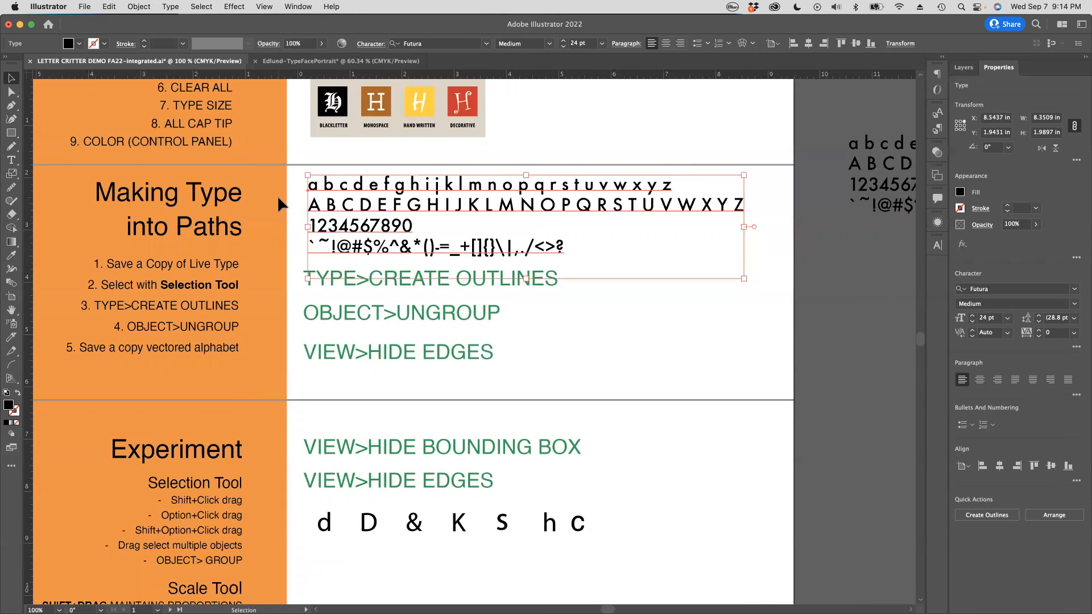
{"action": "left_click", "coordinate": [170, 6]}
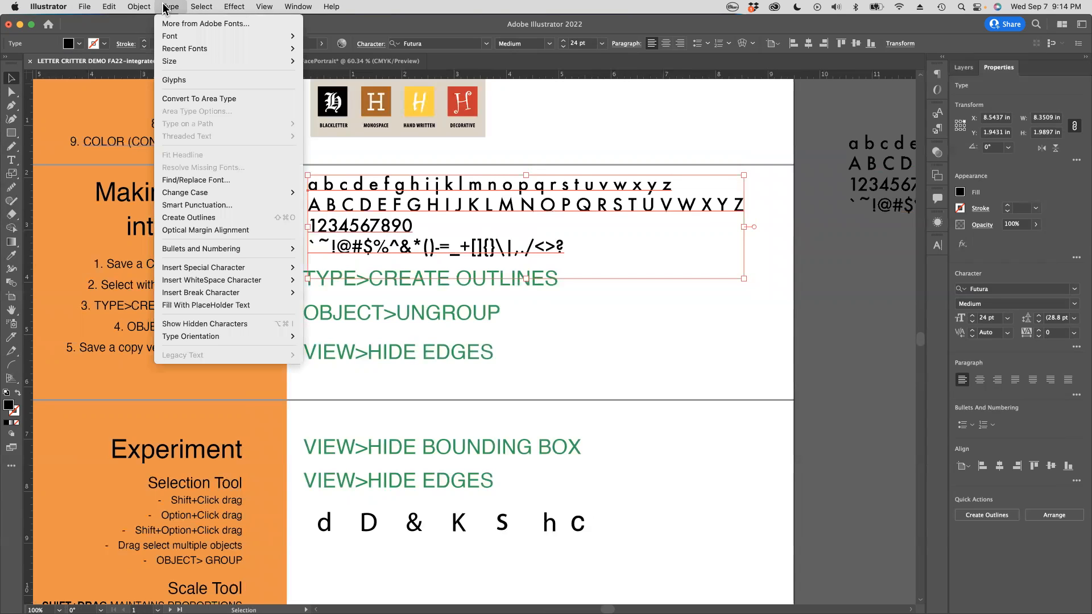
{"action": "left_click", "coordinate": [179, 222]}
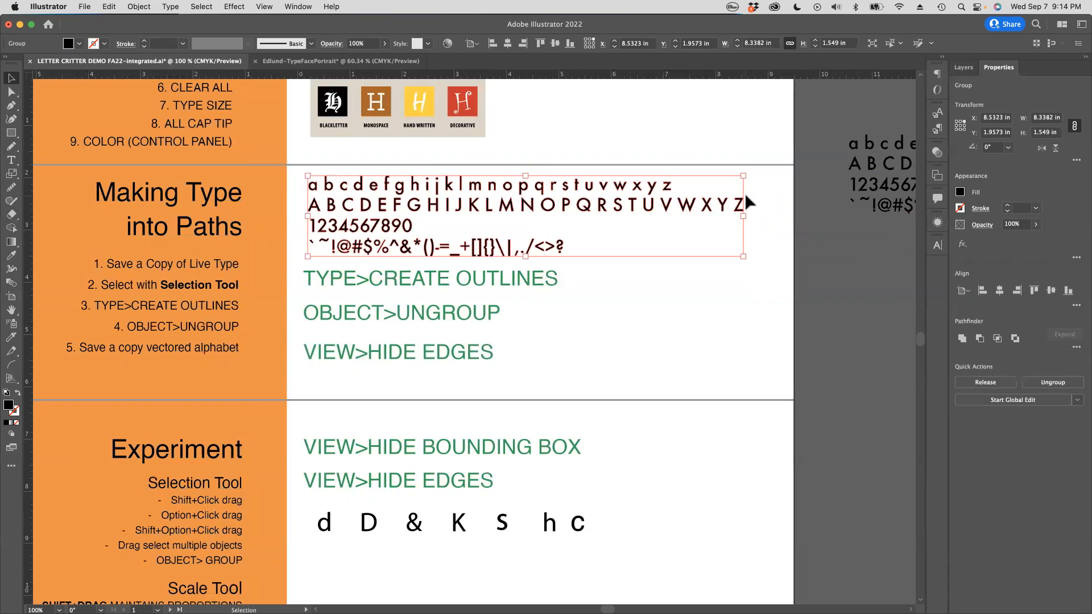
{"action": "left_click", "coordinate": [771, 203]}
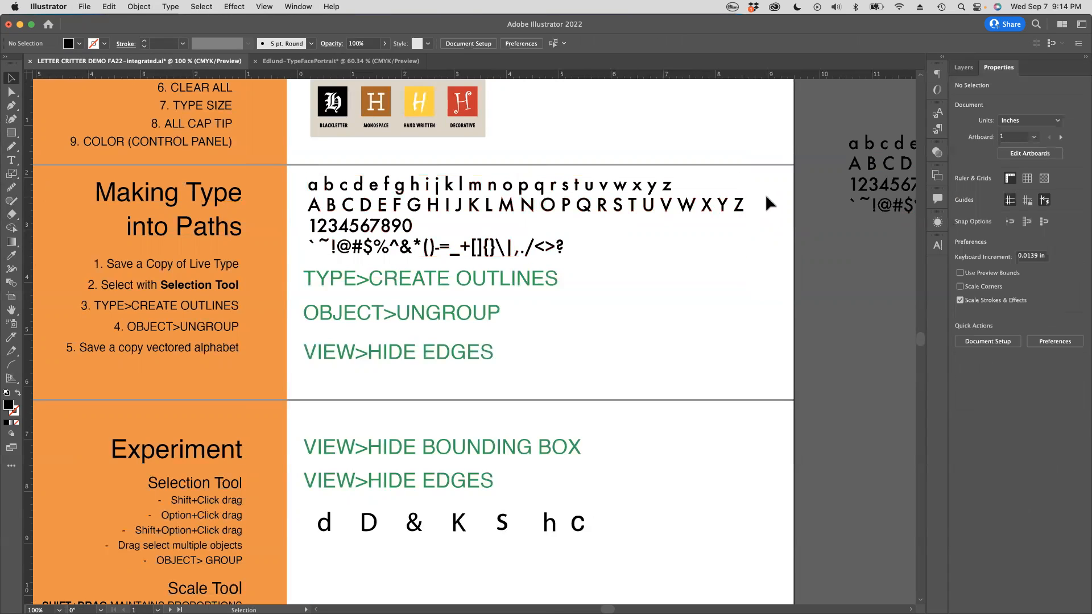
Move the outlined alphabet group slightly up, examine the anchor points on its paths, and deselect it.
{"action": "left_click_drag", "start_coordinate": [359, 196], "coordinate": [384, 193]}
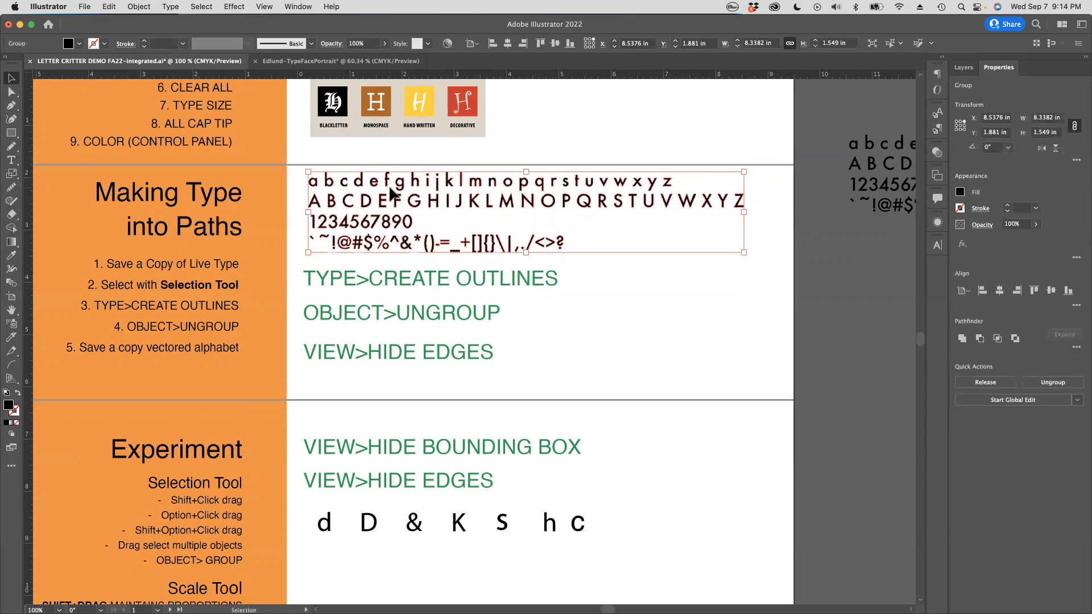
{"action": "key", "text": "space"}
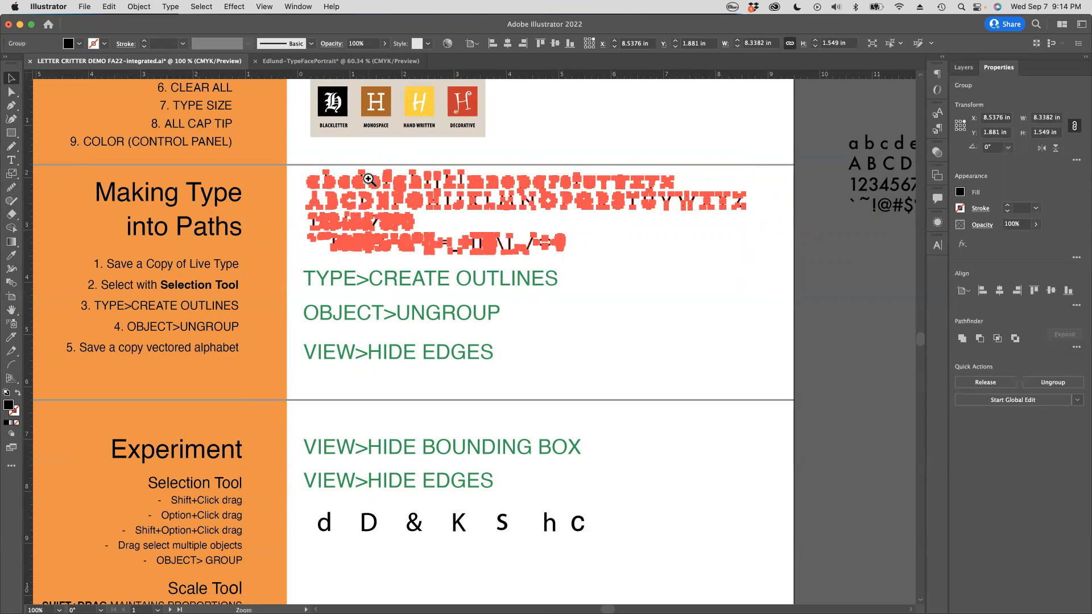
{"action": "key", "text": "space"}
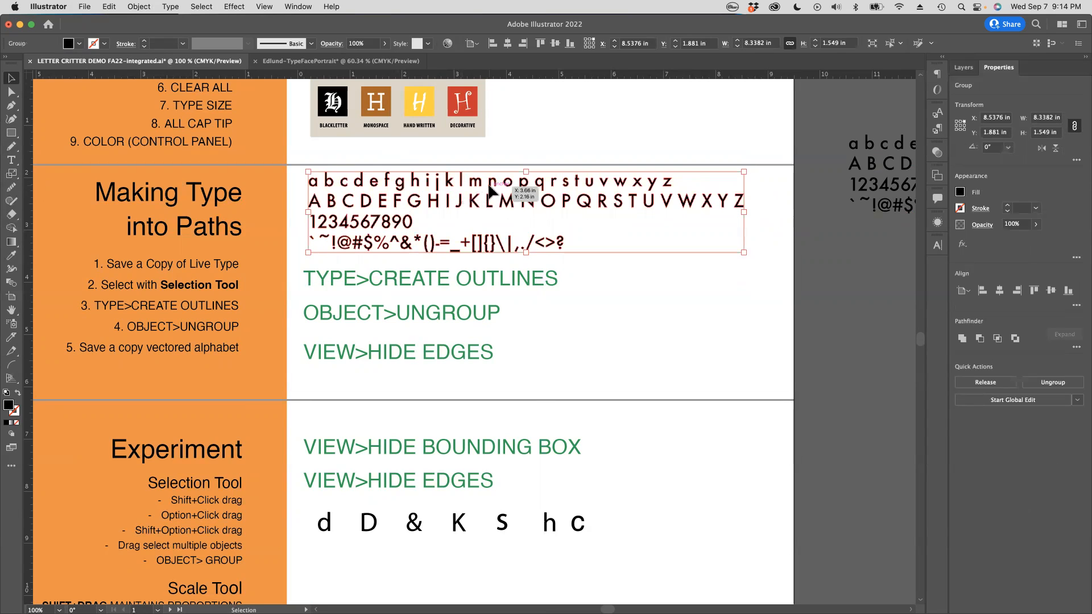
{"action": "key", "text": "space"}
{"action": "key", "text": "space"}
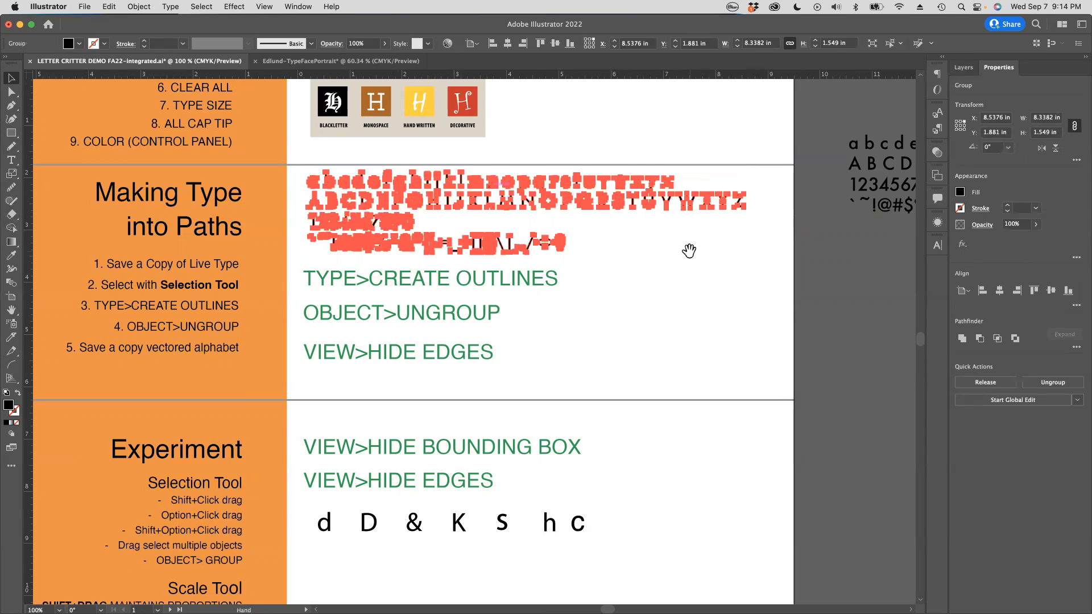
{"action": "left_click", "coordinate": [640, 272]}
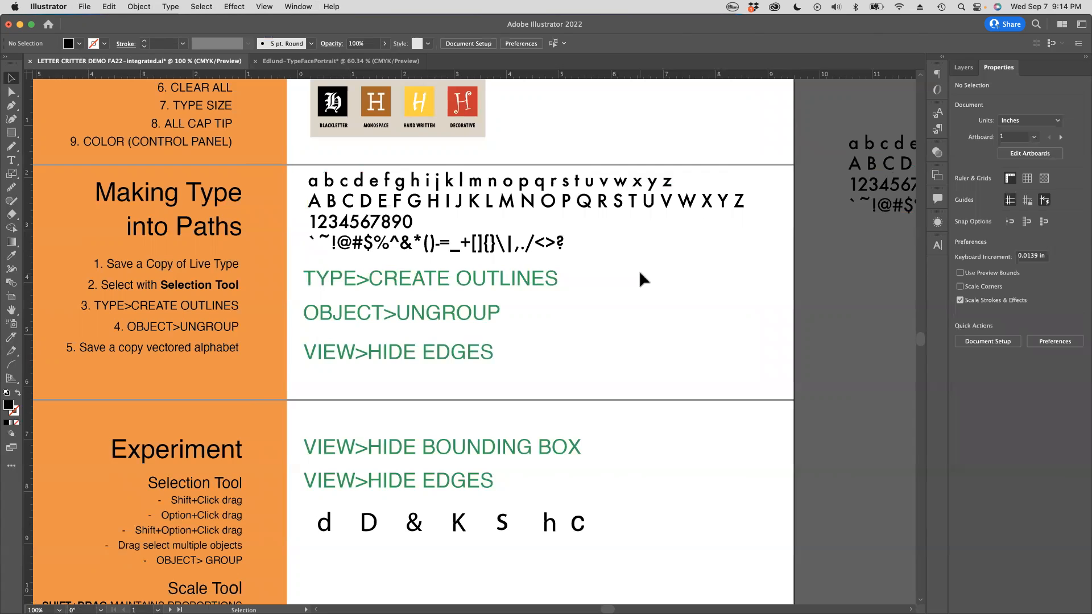
Move the outlined alphabet group slightly up and to the right, ungroup it, and deselect it.
{"action": "left_click", "coordinate": [417, 205]}
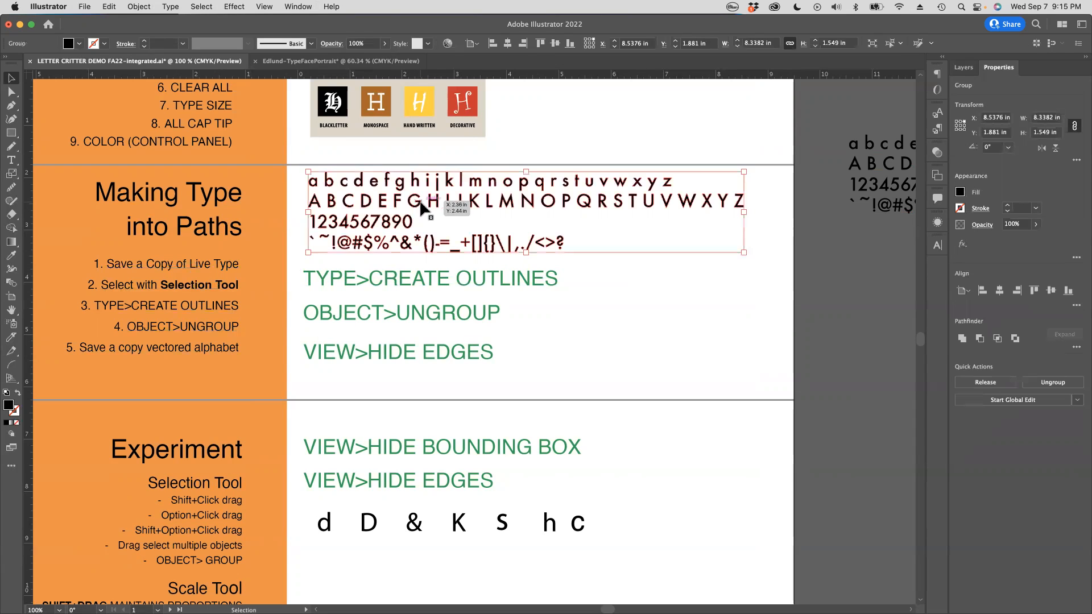
{"action": "left_click_drag", "start_coordinate": [424, 205], "coordinate": [458, 188]}
{"action": "left_click", "coordinate": [472, 192]}
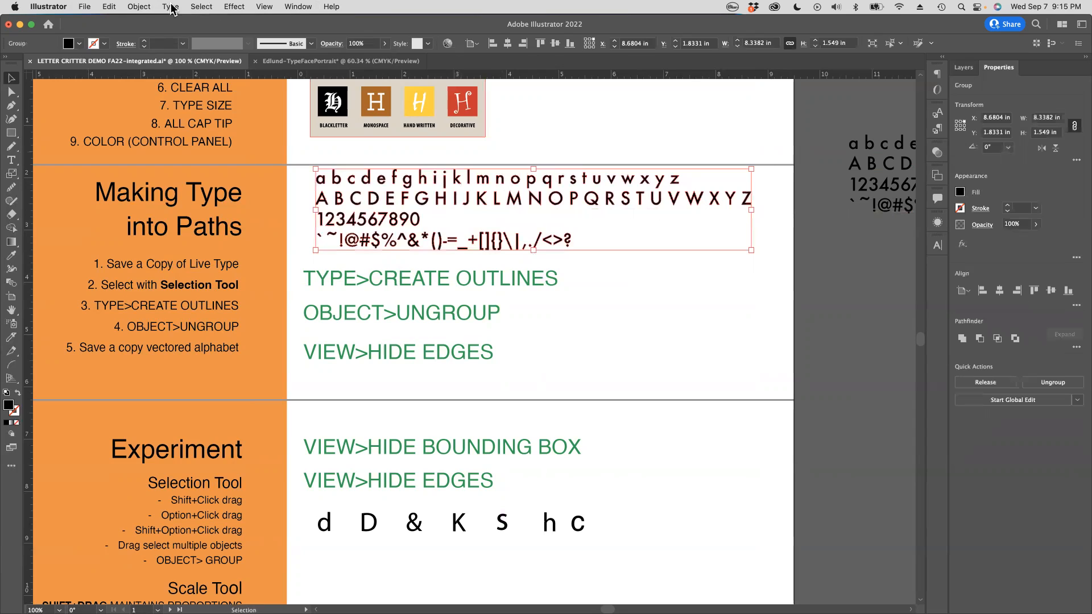
{"action": "left_click", "coordinate": [139, 6]}
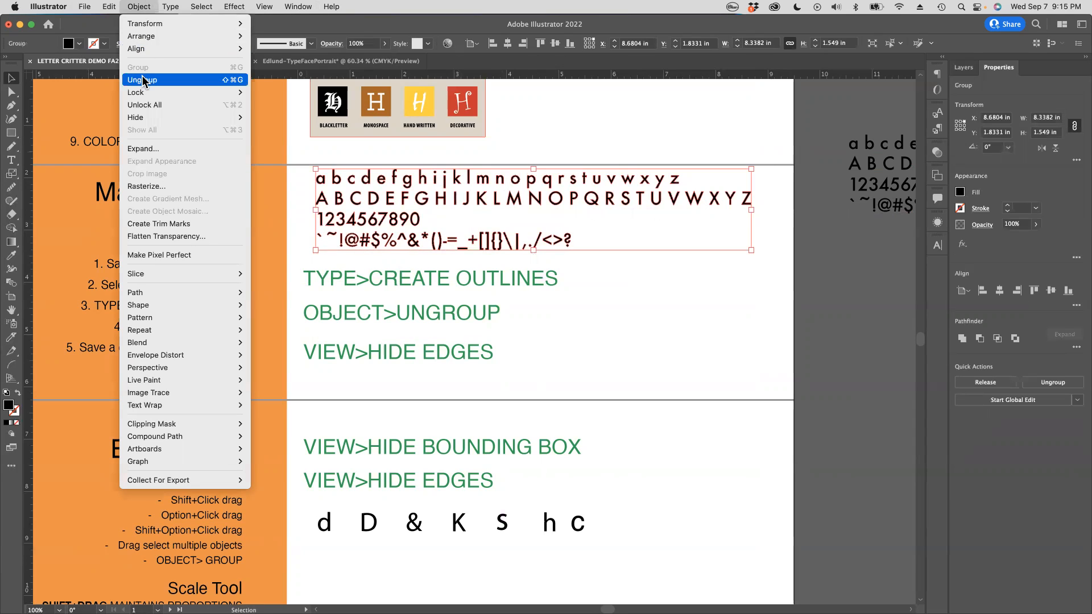
{"action": "left_click", "coordinate": [142, 79]}
{"action": "left_click", "coordinate": [648, 283]}
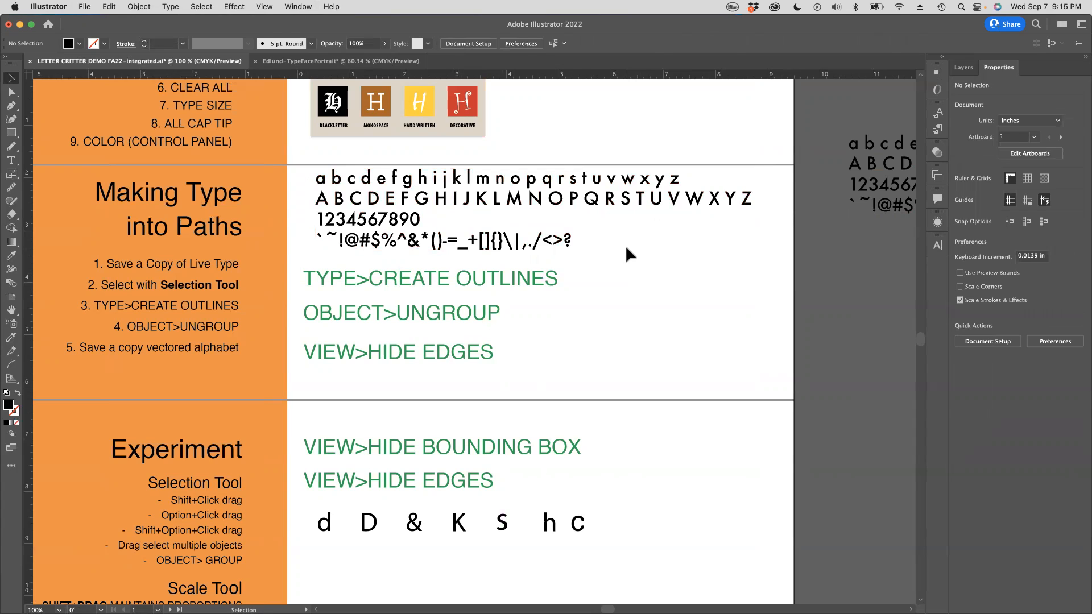
Select single characters of the outlined alphabet one at a time, such as the Q, I and >, to check them individually.
{"action": "left_click", "coordinate": [592, 200]}
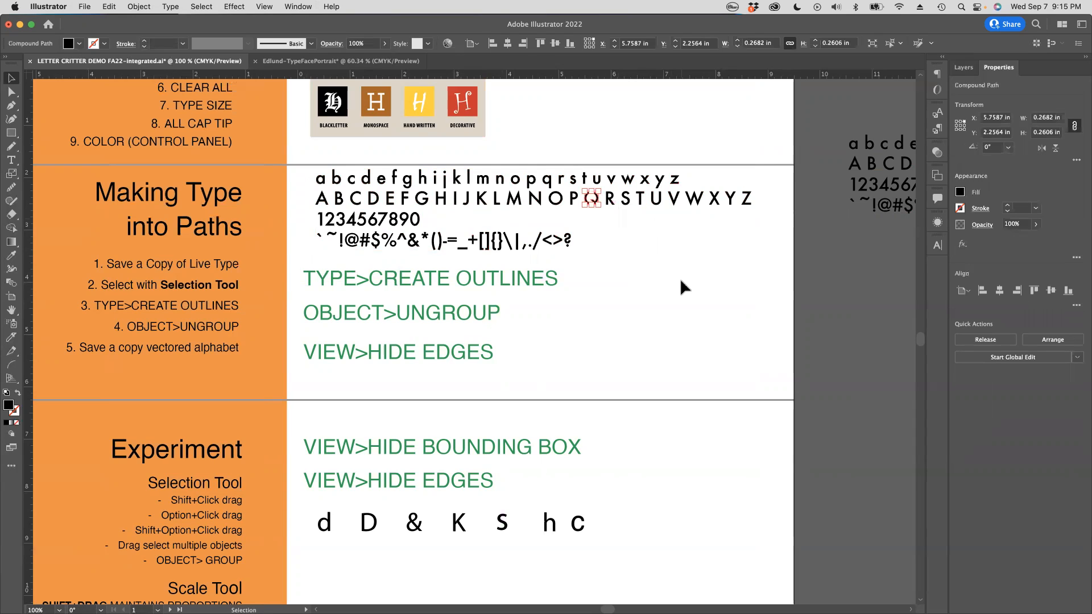
{"action": "left_click", "coordinate": [515, 199]}
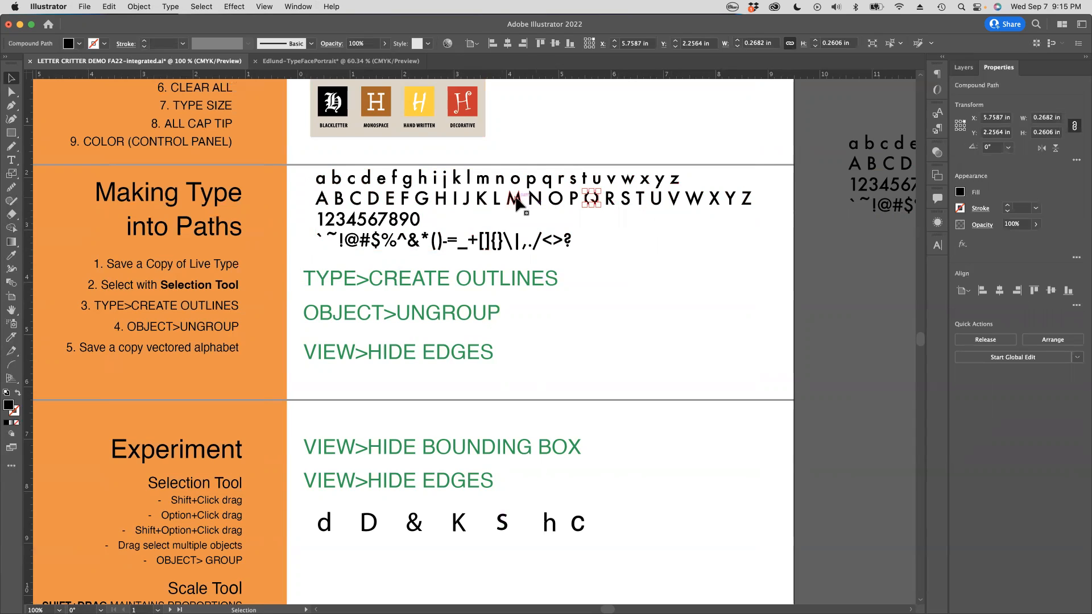
{"action": "left_click", "coordinate": [482, 239]}
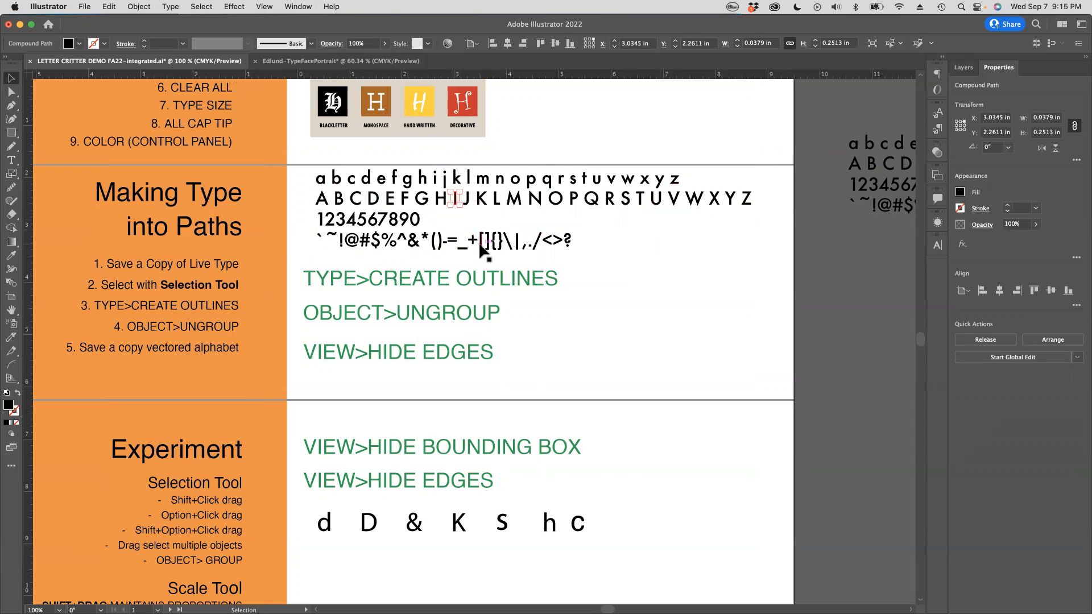
{"action": "left_click", "coordinate": [560, 241]}
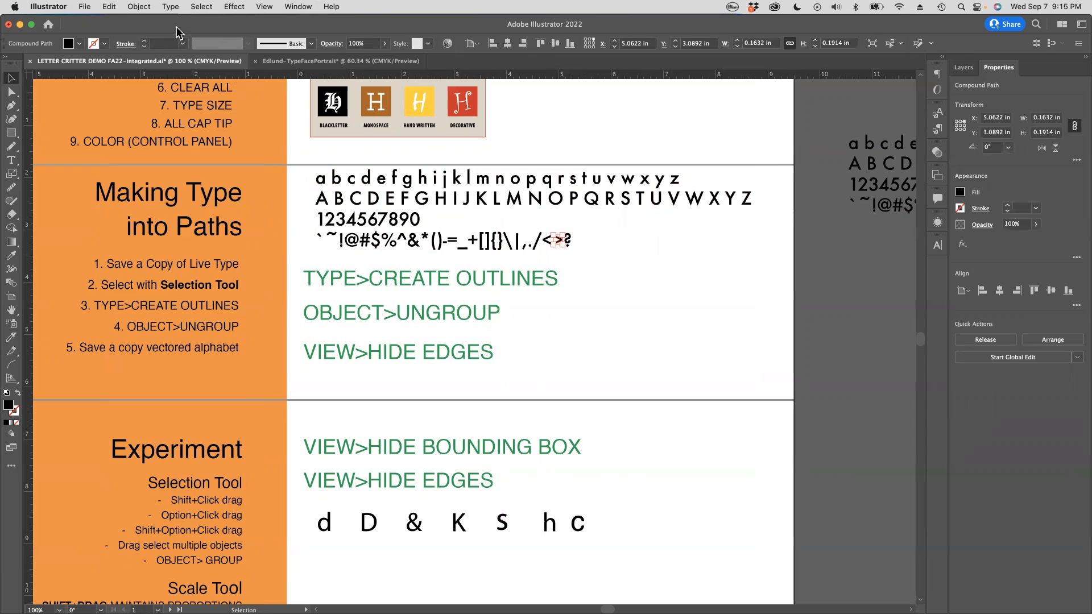
Copy the outlined capital O from the alphabet and paste the copy onto the artboard.
{"action": "left_click", "coordinate": [555, 198]}
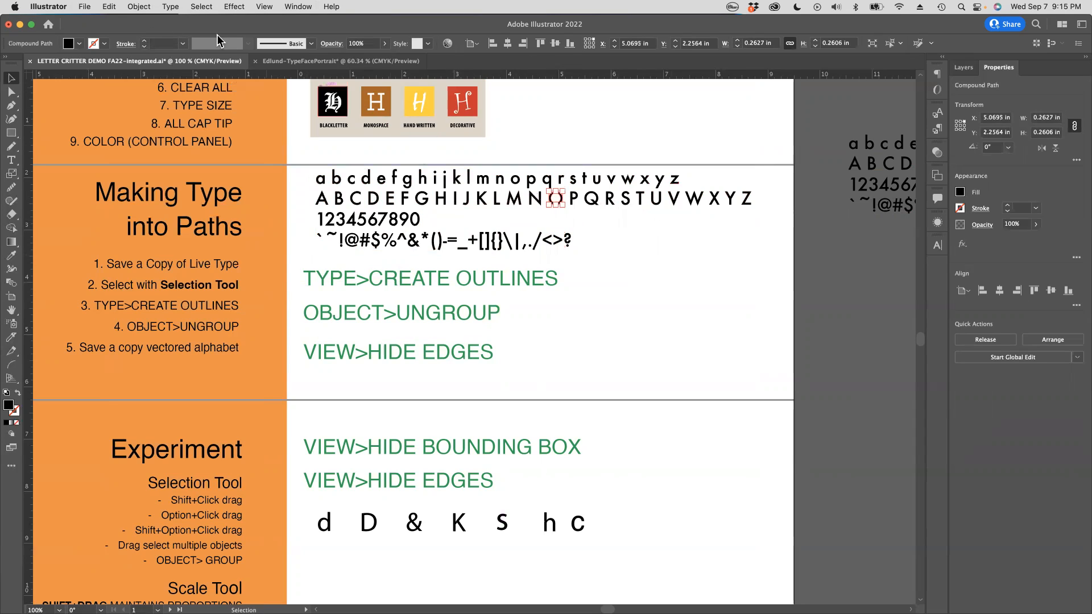
{"action": "left_click", "coordinate": [128, 7]}
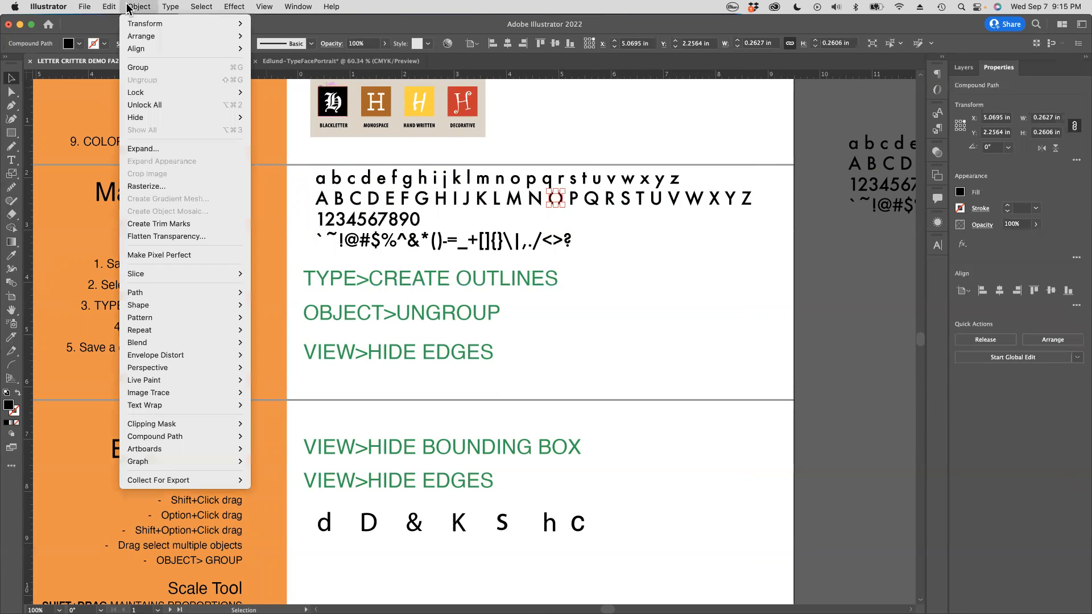
{"action": "mouse_move", "coordinate": [108, 7]}
{"action": "left_click", "coordinate": [114, 71]}
{"action": "left_click", "coordinate": [674, 292]}
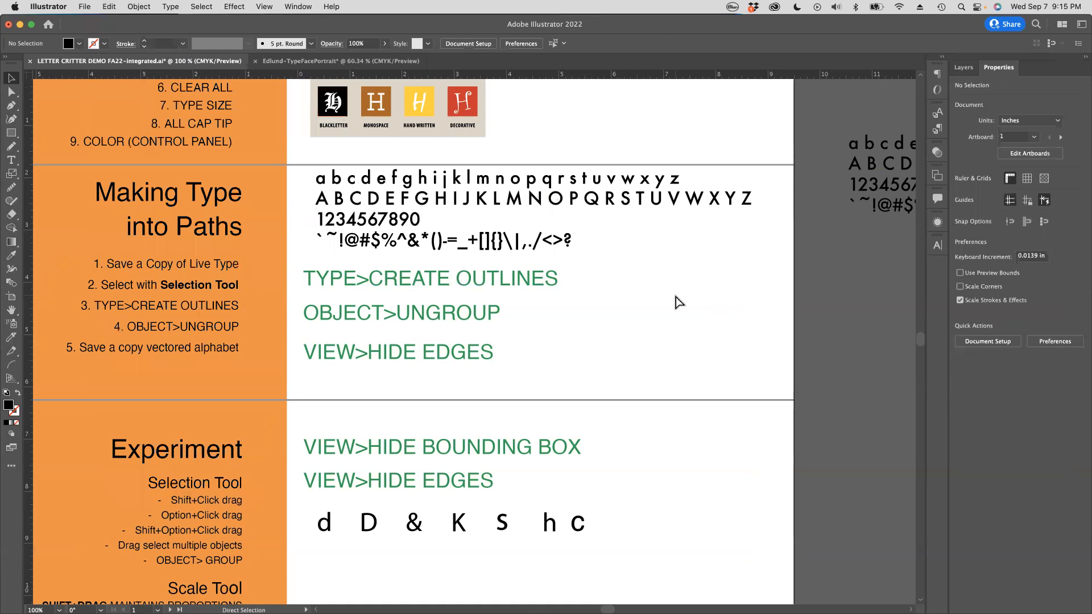
{"action": "key", "text": "super+v"}
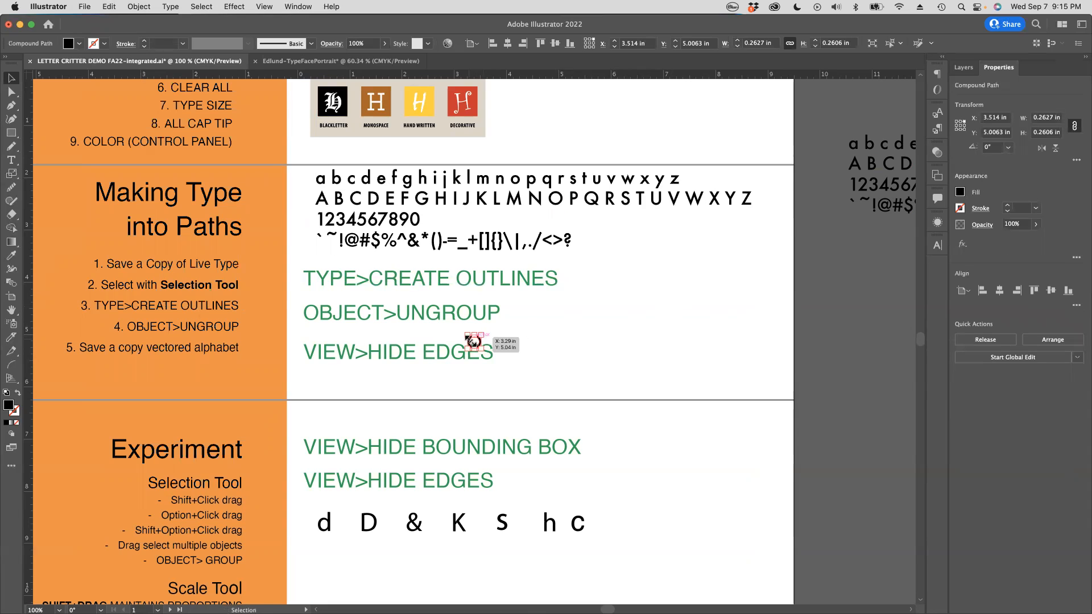
Move the pasted O into the empty area right of the green TYPE>CREATE OUTLINES text and deselect it.
{"action": "key", "text": "a"}
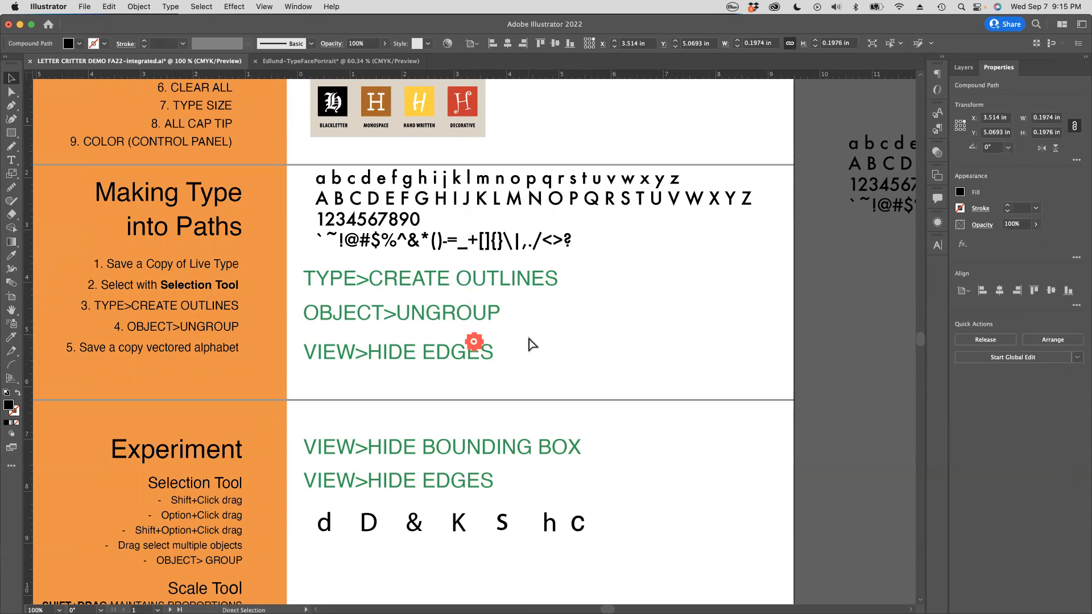
{"action": "left_click_drag", "start_coordinate": [460, 331], "coordinate": [548, 386]}
{"action": "left_click_drag", "start_coordinate": [493, 354], "coordinate": [786, 236]}
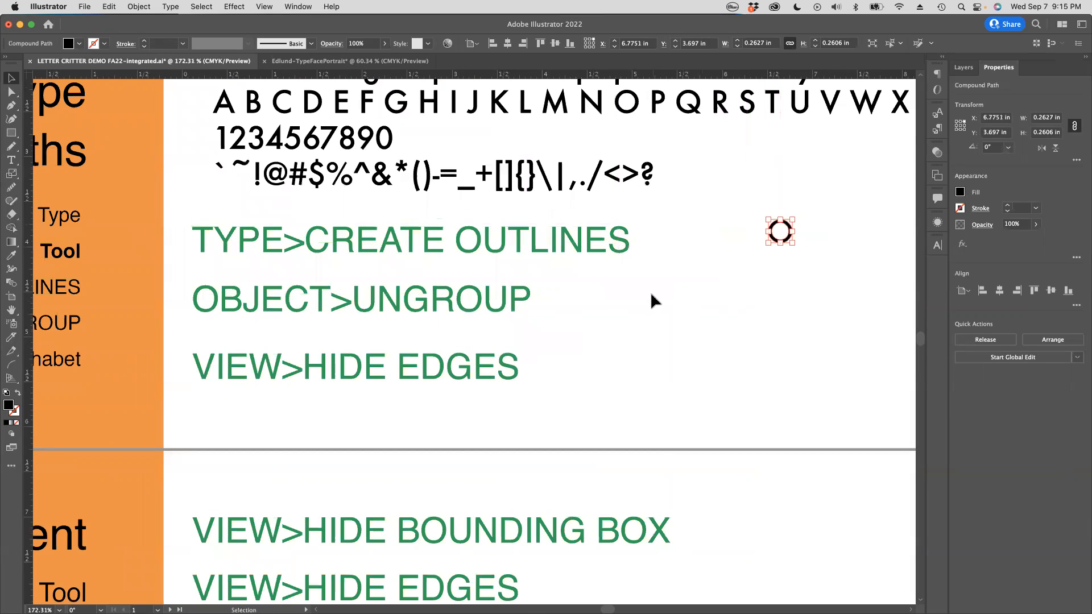
{"action": "key", "text": "super+space"}
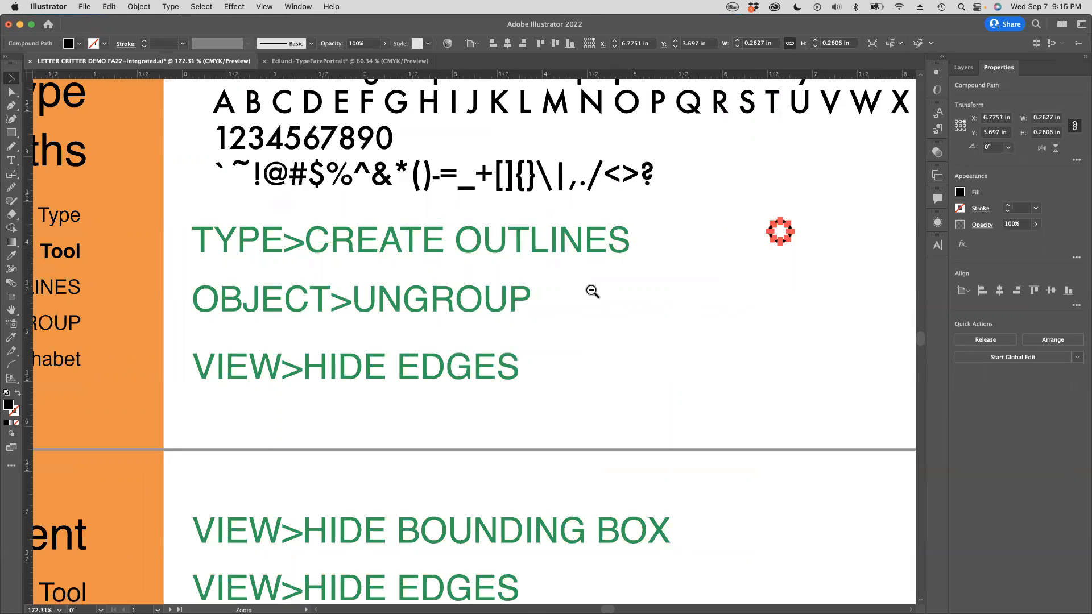
{"action": "left_click", "coordinate": [619, 316], "text": "alt+super"}
{"action": "left_click", "coordinate": [557, 317], "text": "alt+super"}
{"action": "left_click", "coordinate": [465, 345], "text": "alt+super"}
{"action": "left_click_drag", "start_coordinate": [479, 347], "coordinate": [648, 313]}
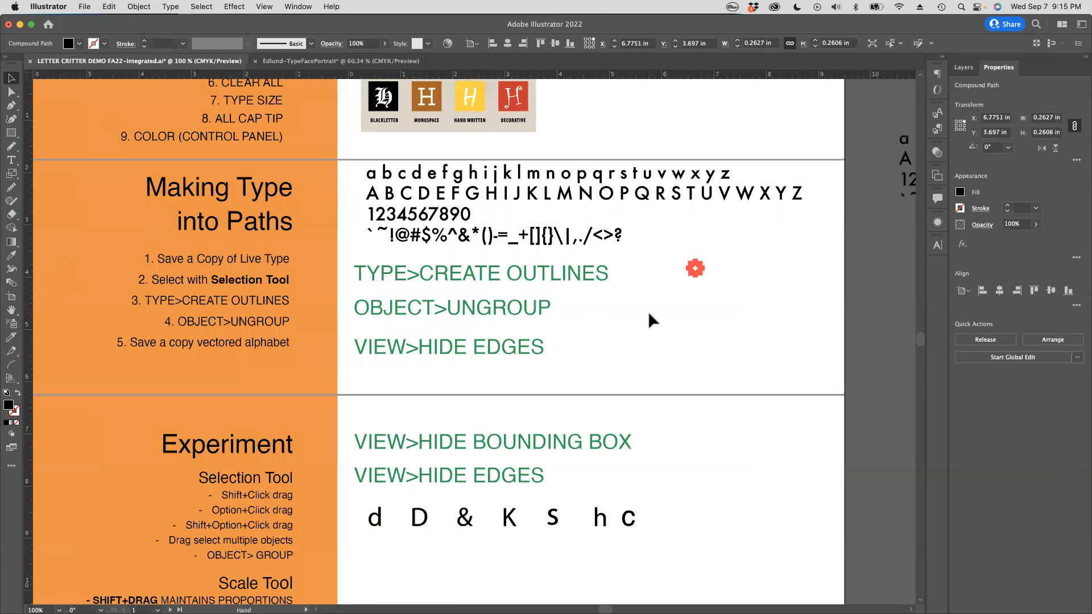
{"action": "left_click", "coordinate": [716, 305]}
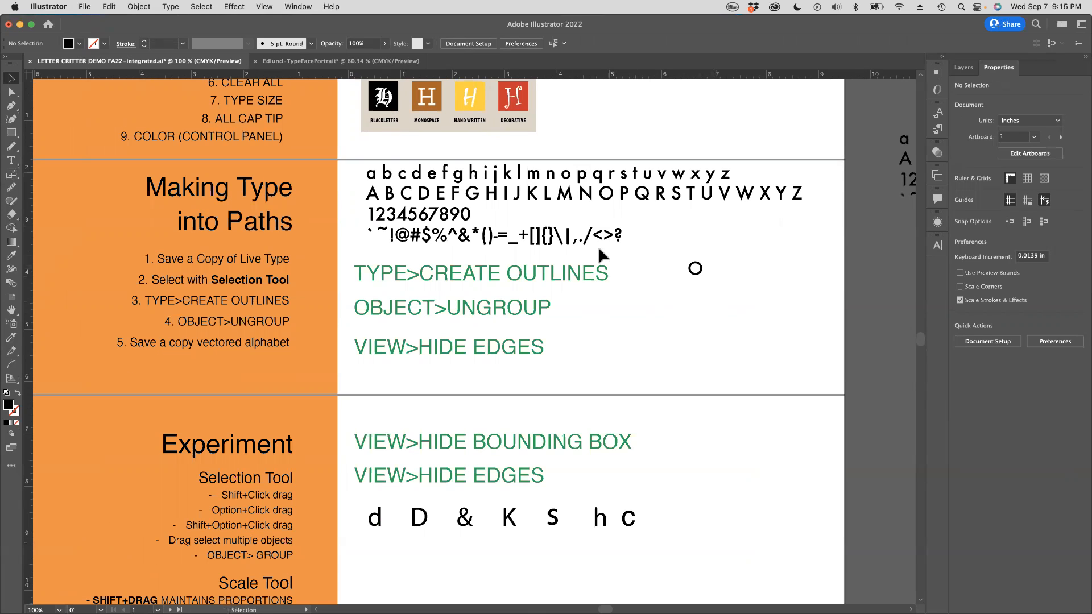
Move the divider line above the outlined alphabet slightly up, then copy all of the alphabet's outlined characters and deselect them.
{"action": "left_click_drag", "start_coordinate": [352, 161], "coordinate": [353, 153]}
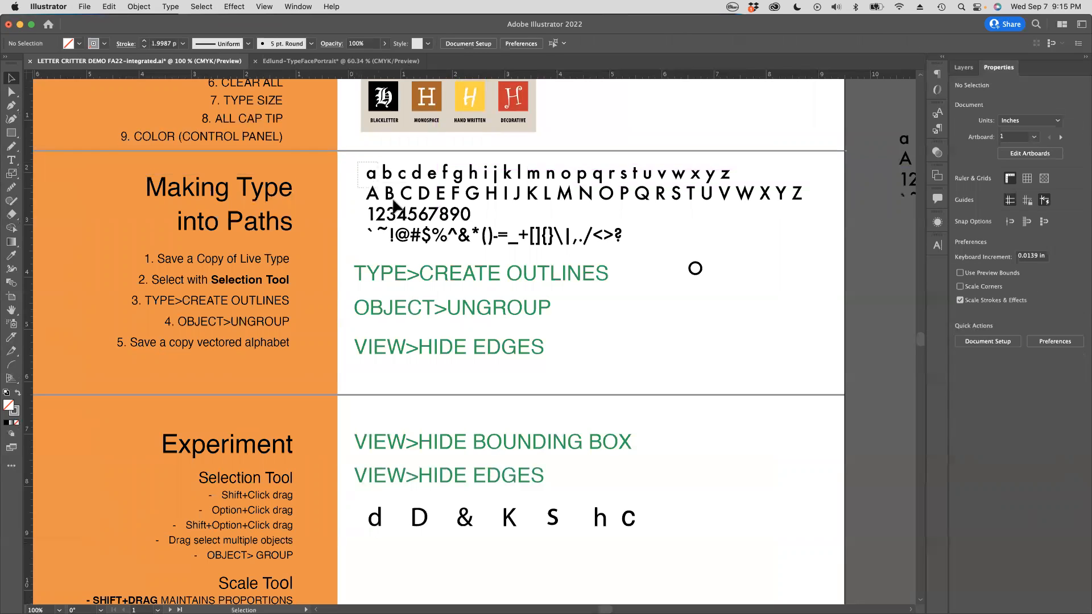
{"action": "left_click_drag", "start_coordinate": [612, 245], "coordinate": [820, 243]}
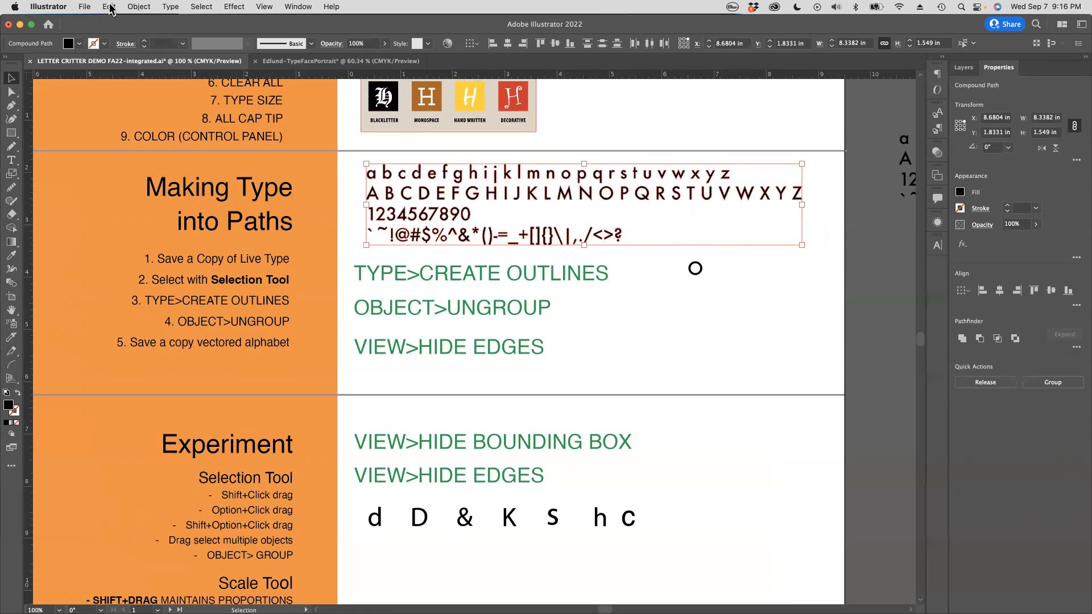
{"action": "left_click", "coordinate": [131, 7]}
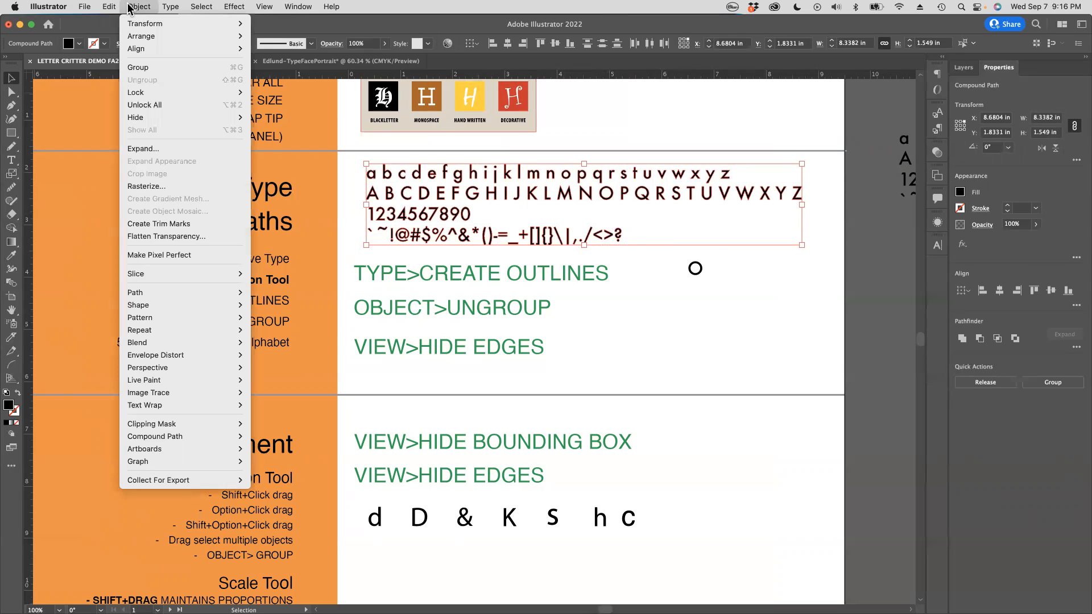
{"action": "mouse_move", "coordinate": [110, 7]}
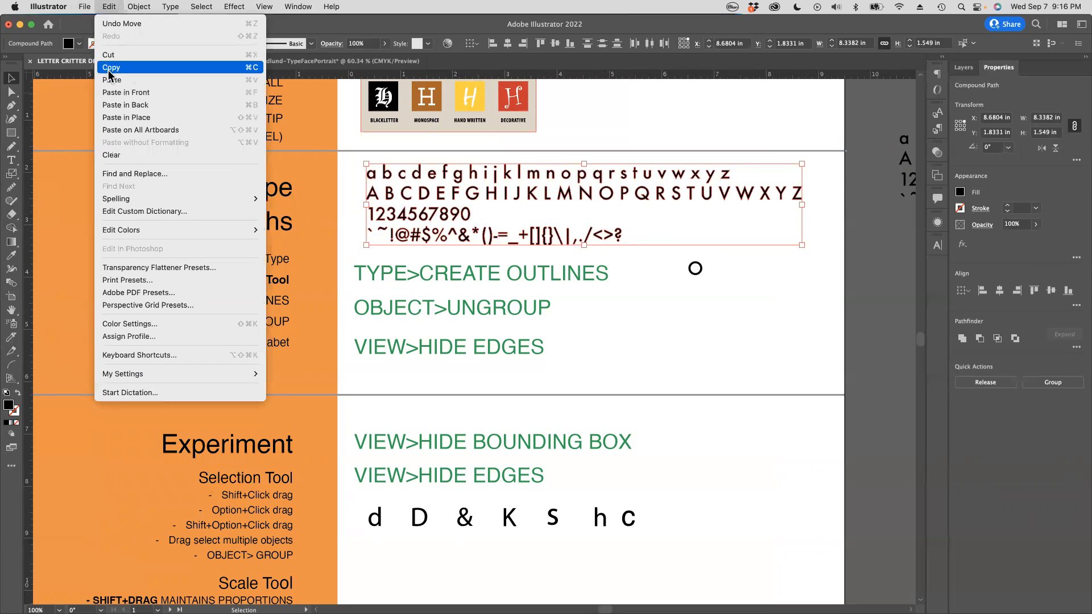
{"action": "left_click", "coordinate": [109, 74]}
{"action": "left_click", "coordinate": [866, 250]}
Paste the outlined alphabet copy and place it on the pasteboard directly below the live alphabet copy.
{"action": "left_click_drag", "start_coordinate": [865, 251], "coordinate": [373, 193]}
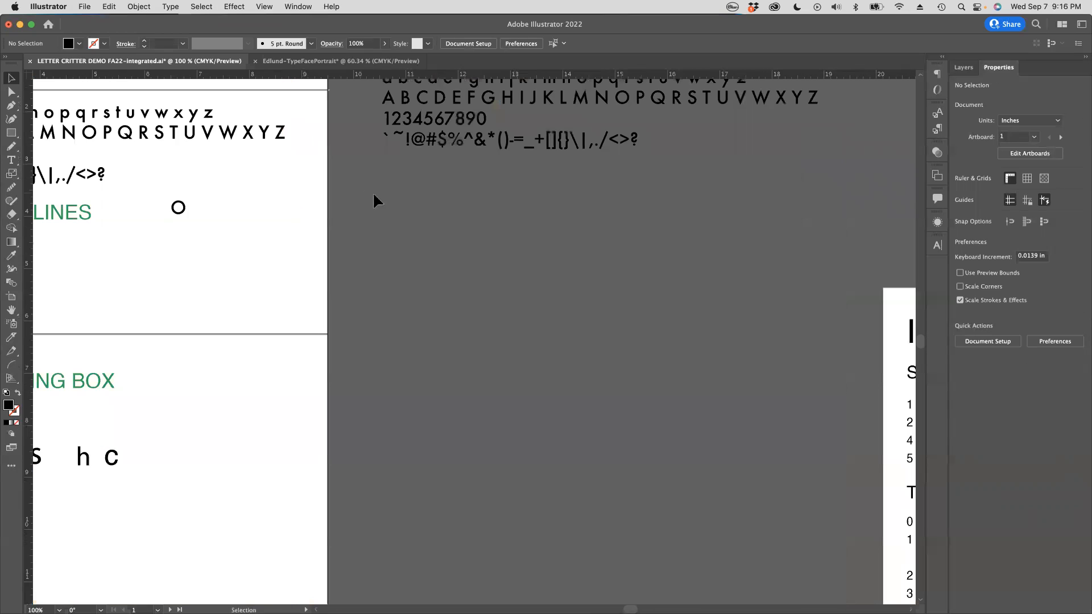
{"action": "key", "text": "super+v"}
{"action": "left_click_drag", "start_coordinate": [428, 321], "coordinate": [548, 229]}
{"action": "left_click", "coordinate": [421, 350]}
{"action": "left_click_drag", "start_coordinate": [360, 287], "coordinate": [697, 344]}
{"action": "left_click_drag", "start_coordinate": [551, 318], "coordinate": [593, 323]}
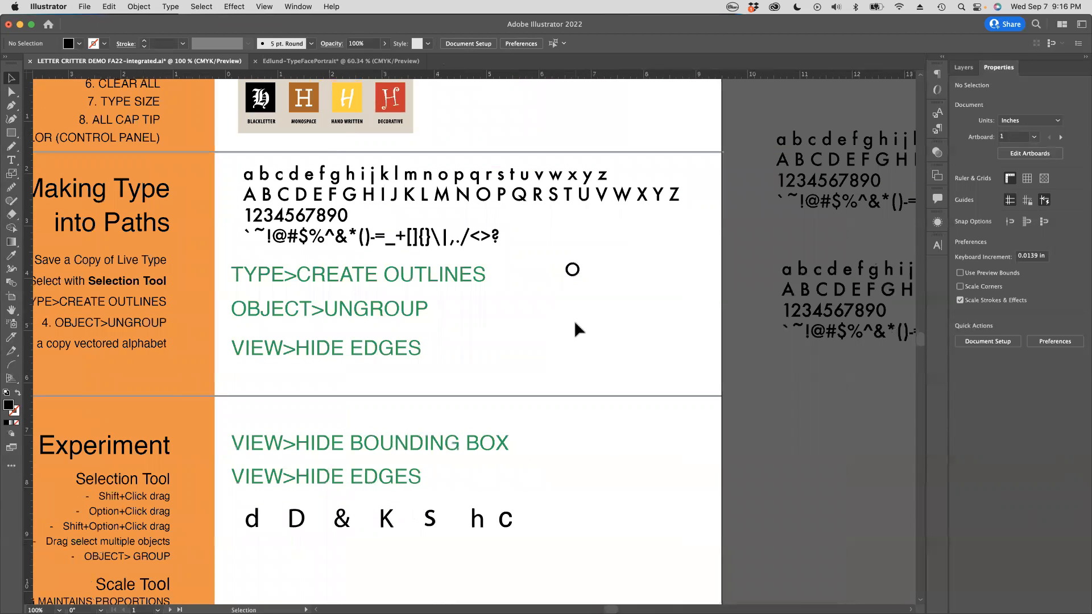
{"action": "left_click", "coordinate": [419, 170]}
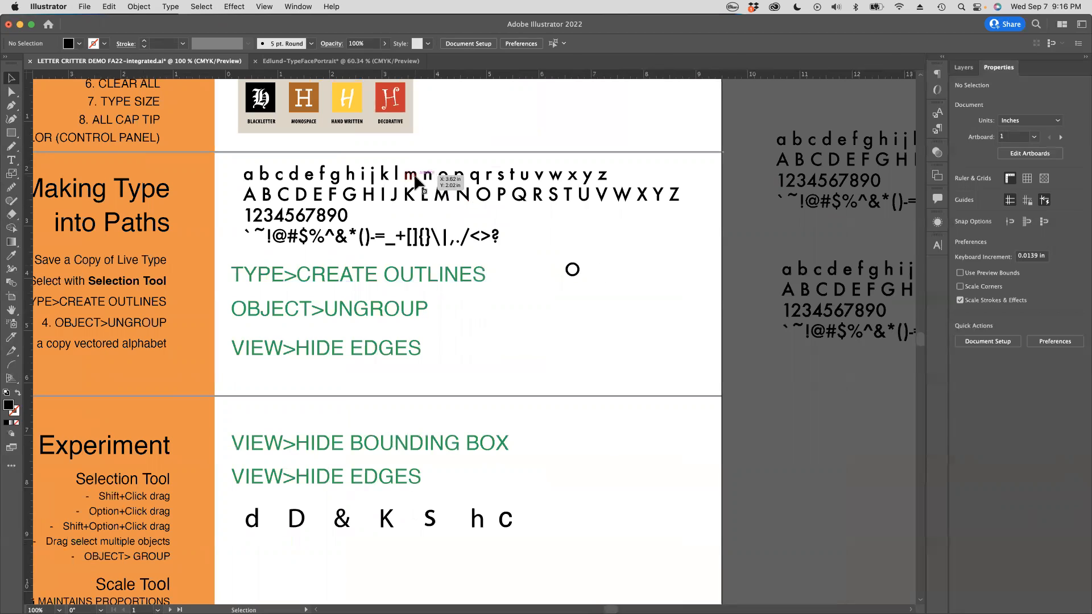
Select the entire outlined alphabet in the Making Type into Paths section and clear the selection.
{"action": "left_click_drag", "start_coordinate": [236, 162], "coordinate": [429, 230]}
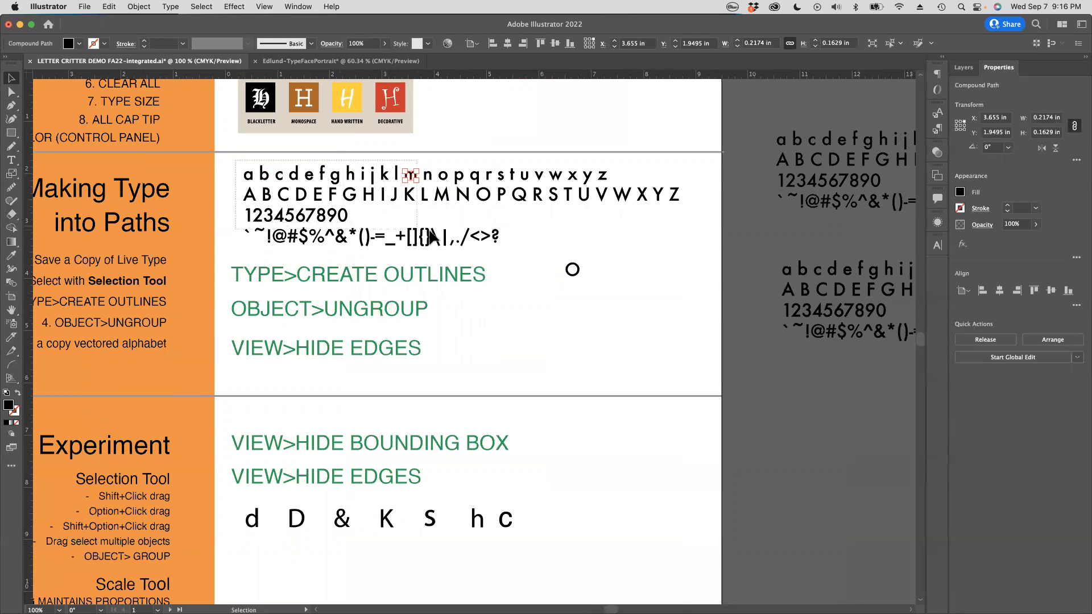
{"action": "left_click_drag", "start_coordinate": [706, 249], "coordinate": [705, 248]}
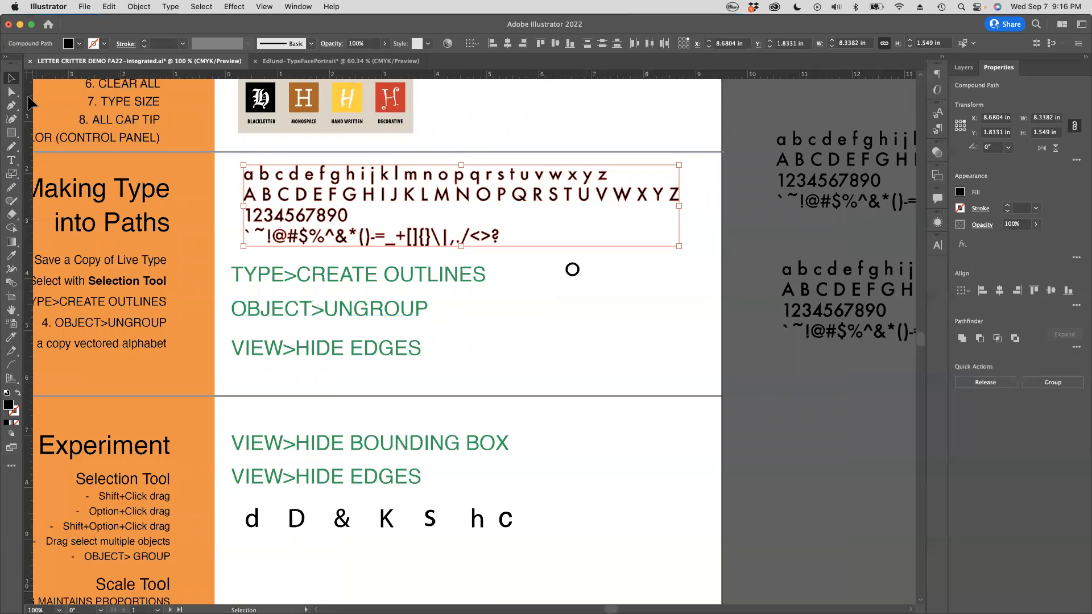
{"action": "left_click", "coordinate": [231, 190]}
Hide the selection edges and check the effect by selecting the lowercase a and b in the outlined alphabet.
{"action": "left_click", "coordinate": [250, 177]}
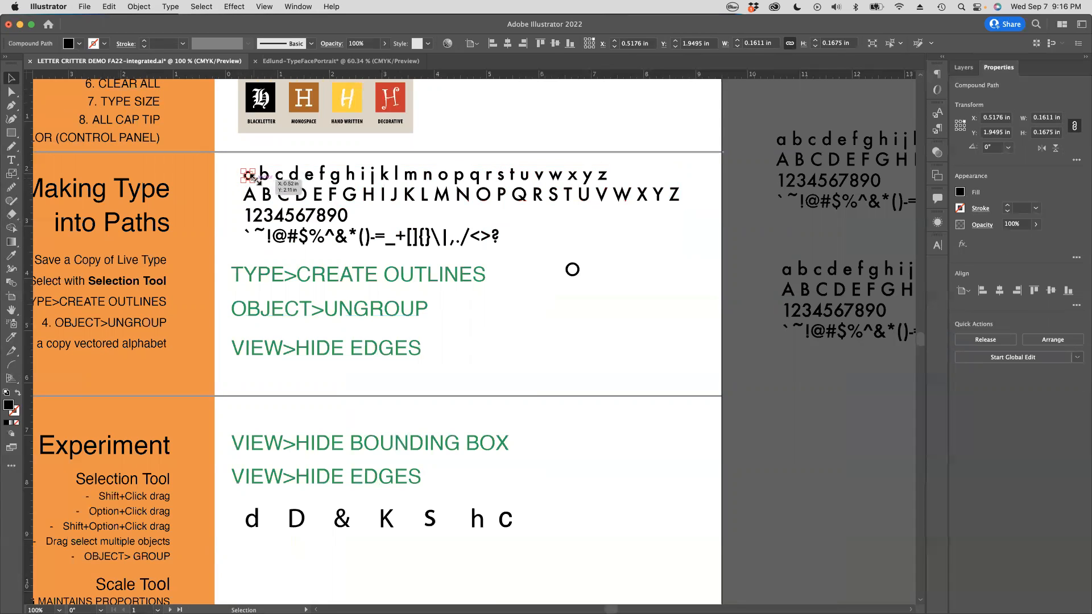
{"action": "left_click_drag", "start_coordinate": [244, 171], "coordinate": [553, 257]}
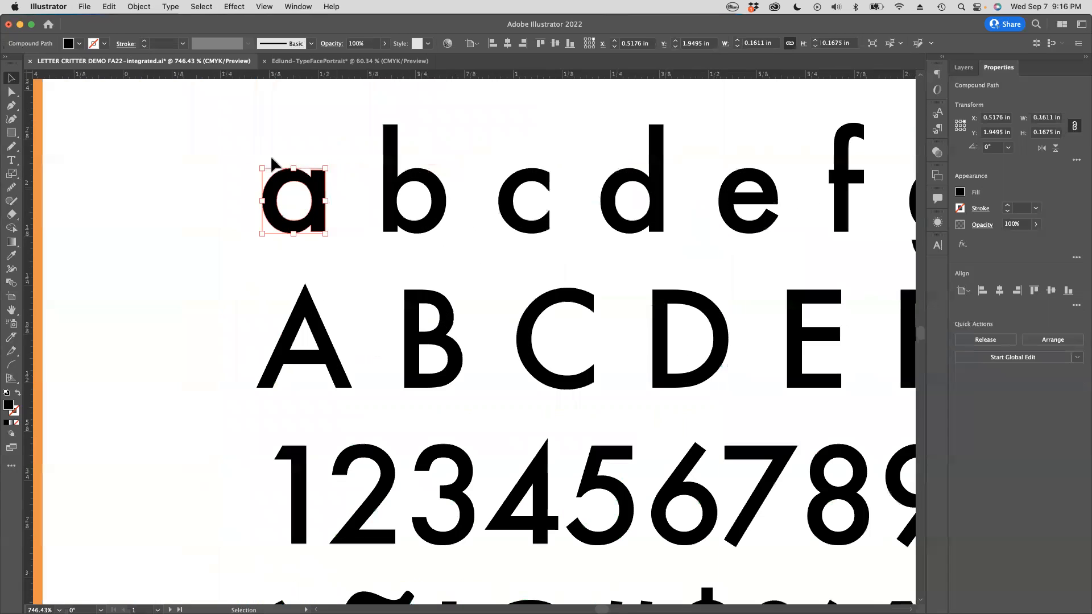
{"action": "left_click", "coordinate": [265, 7]}
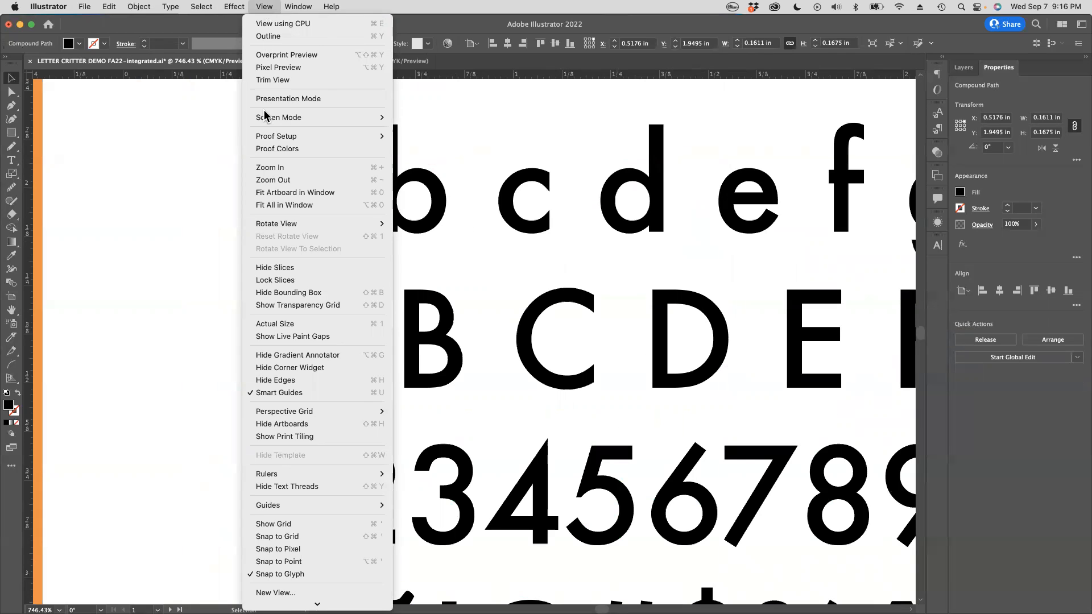
{"action": "left_click", "coordinate": [278, 380]}
{"action": "left_click", "coordinate": [138, 214]}
{"action": "left_click", "coordinate": [282, 191]}
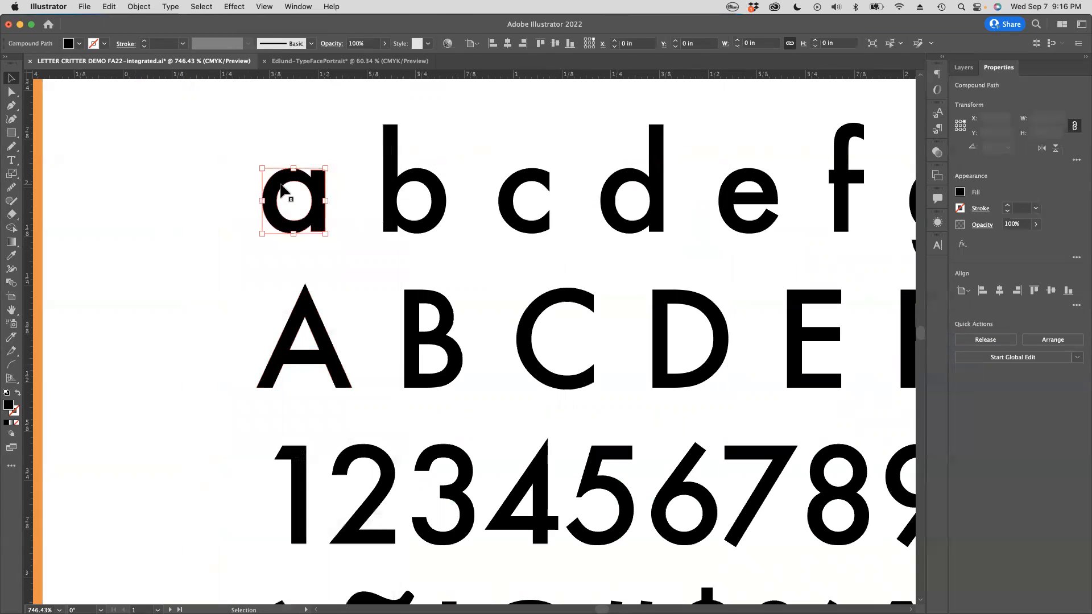
{"action": "left_click", "coordinate": [410, 182]}
{"action": "left_click", "coordinate": [275, 181]}
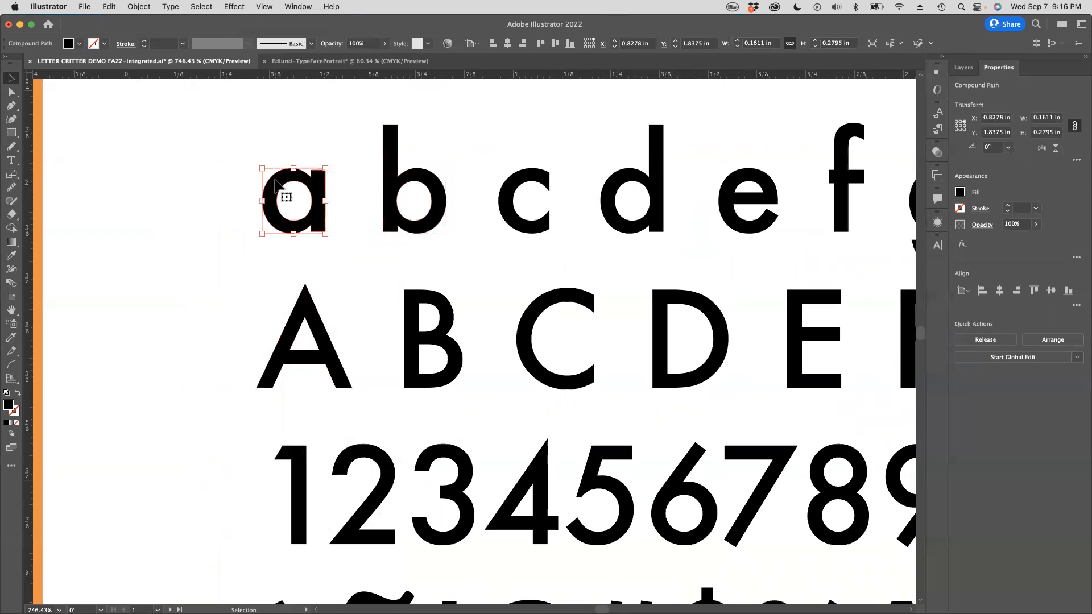
Hide the bounding box, try moving the outlined lowercase a to the left, and undo the move.
{"action": "left_click", "coordinate": [263, 6]}
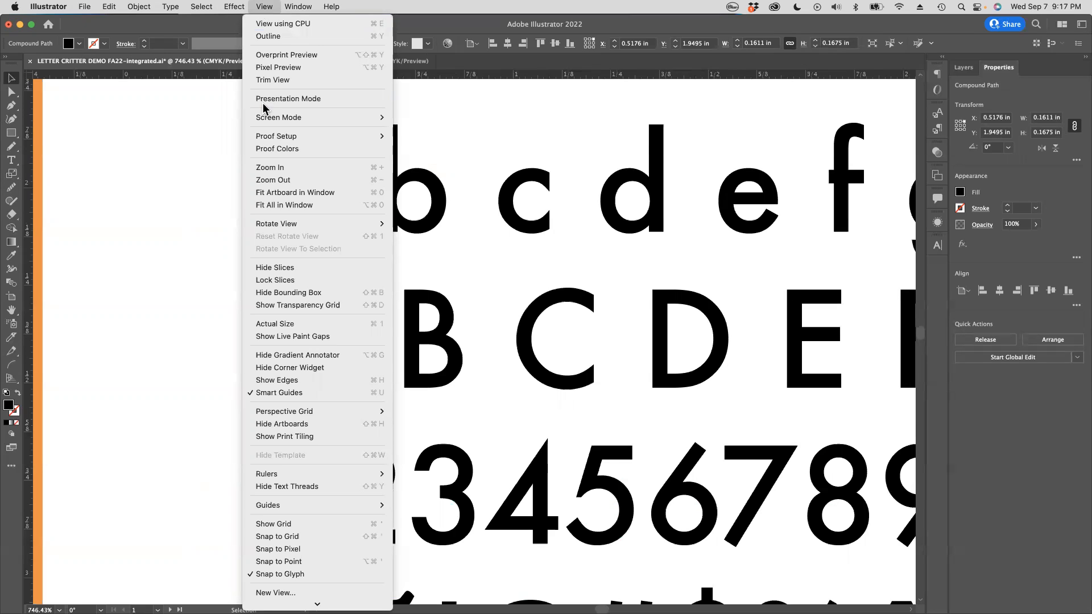
{"action": "left_click", "coordinate": [278, 292]}
{"action": "left_click", "coordinate": [171, 231]}
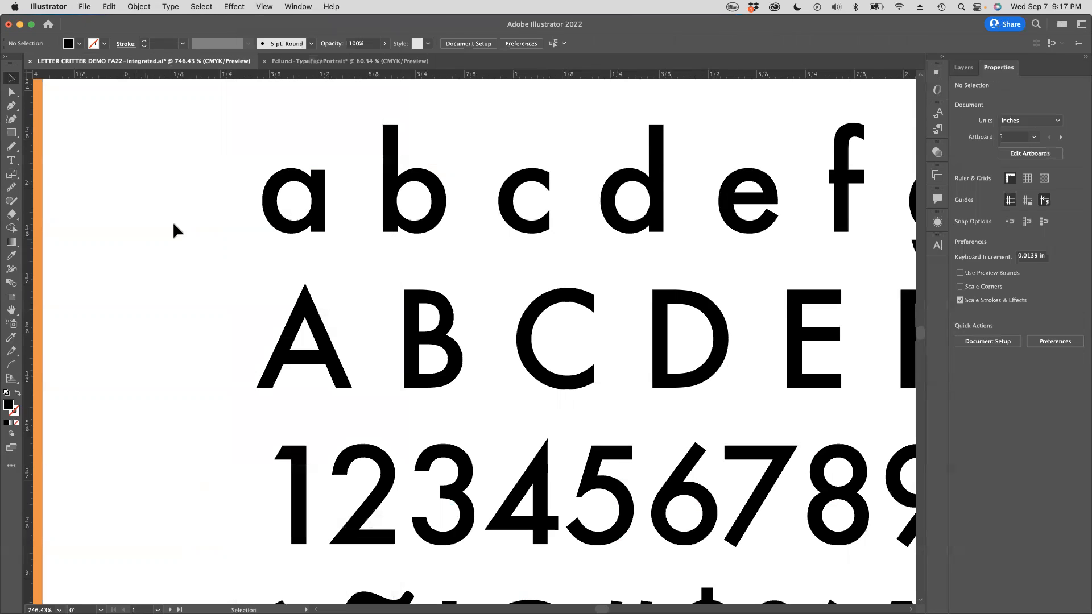
{"action": "left_click", "coordinate": [264, 221]}
{"action": "left_click", "coordinate": [298, 321]}
{"action": "left_click_drag", "start_coordinate": [317, 190], "coordinate": [223, 190]}
{"action": "key", "text": "cmd+z"}
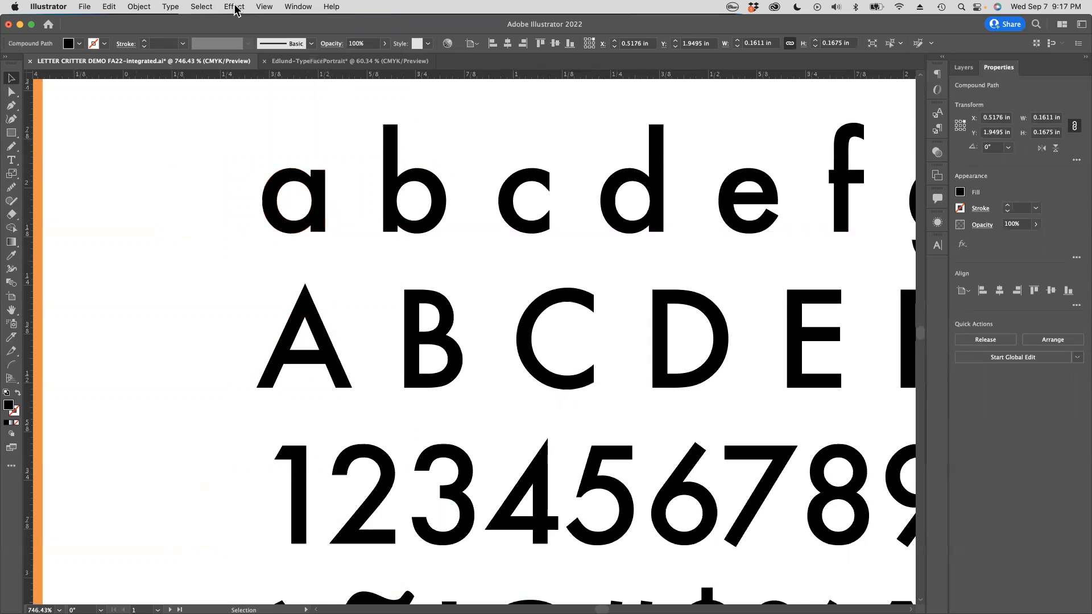
Show the bounding box again and deselect the letter a.
{"action": "left_click", "coordinate": [264, 7]}
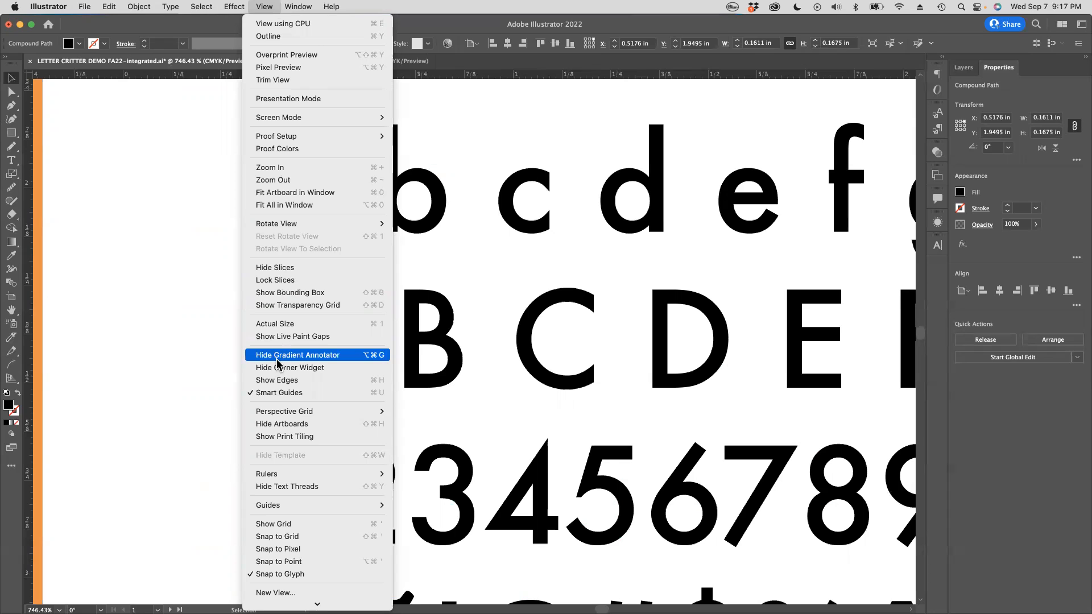
{"action": "left_click", "coordinate": [292, 296]}
{"action": "left_click", "coordinate": [191, 284]}
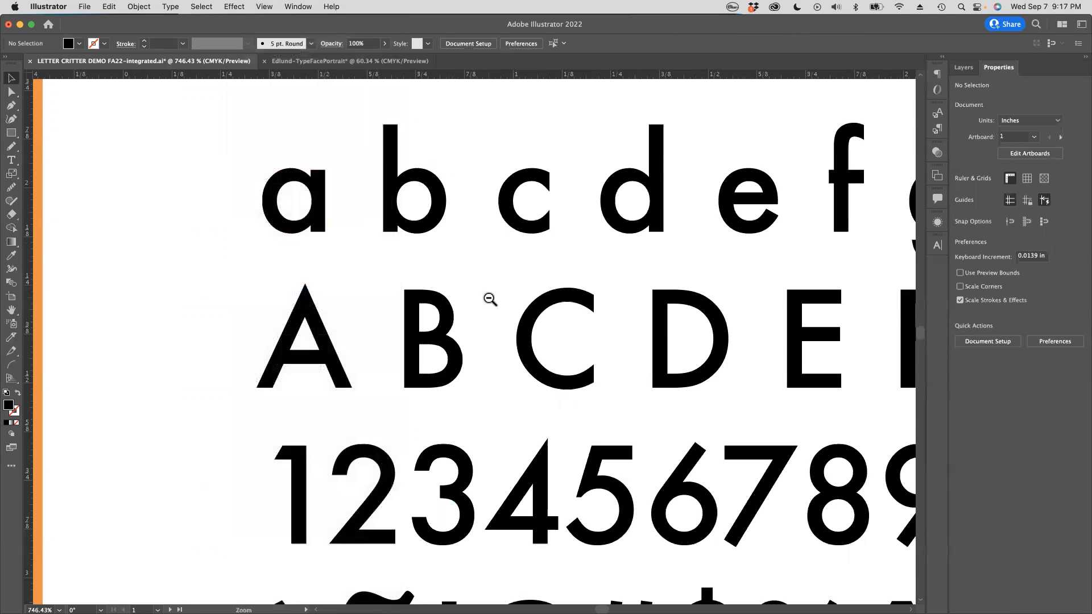
Select the capital H in the outlined alphabet, marquee-select the surrounding characters, and deselect everything.
{"action": "left_click", "coordinate": [489, 299], "text": "alt+super"}
{"action": "left_click", "coordinate": [489, 299], "text": "alt+super"}
{"action": "left_click", "coordinate": [490, 299], "text": "alt+super"}
{"action": "left_click", "coordinate": [489, 298], "text": "alt+super"}
{"action": "left_click", "coordinate": [489, 298], "text": "alt+super"}
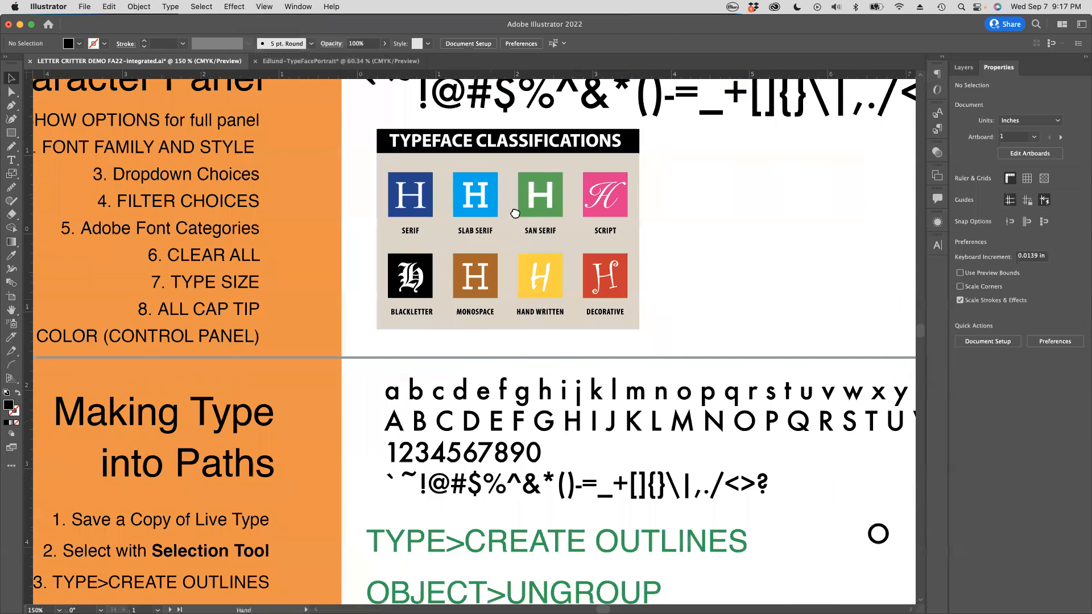
{"action": "scroll", "coordinate": [515, 214], "scroll_direction": "down", "scroll_amount": 5}
{"action": "scroll", "coordinate": [499, 278], "scroll_direction": "left", "scroll_amount": 3}
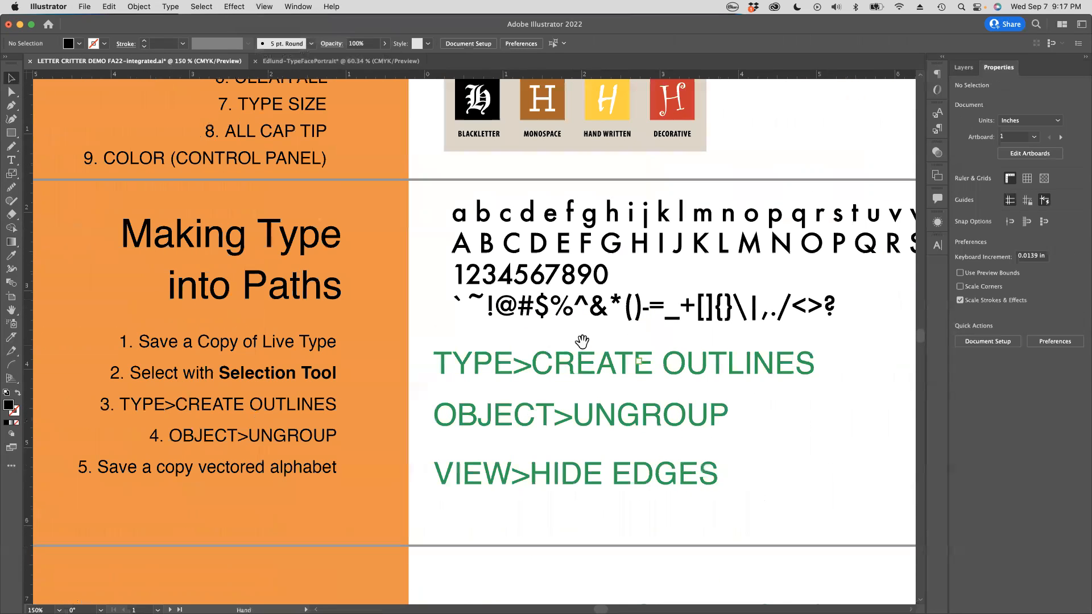
{"action": "scroll", "coordinate": [582, 341], "scroll_direction": "right", "scroll_amount": 3}
{"action": "left_click_drag", "start_coordinate": [542, 245], "coordinate": [566, 247]}
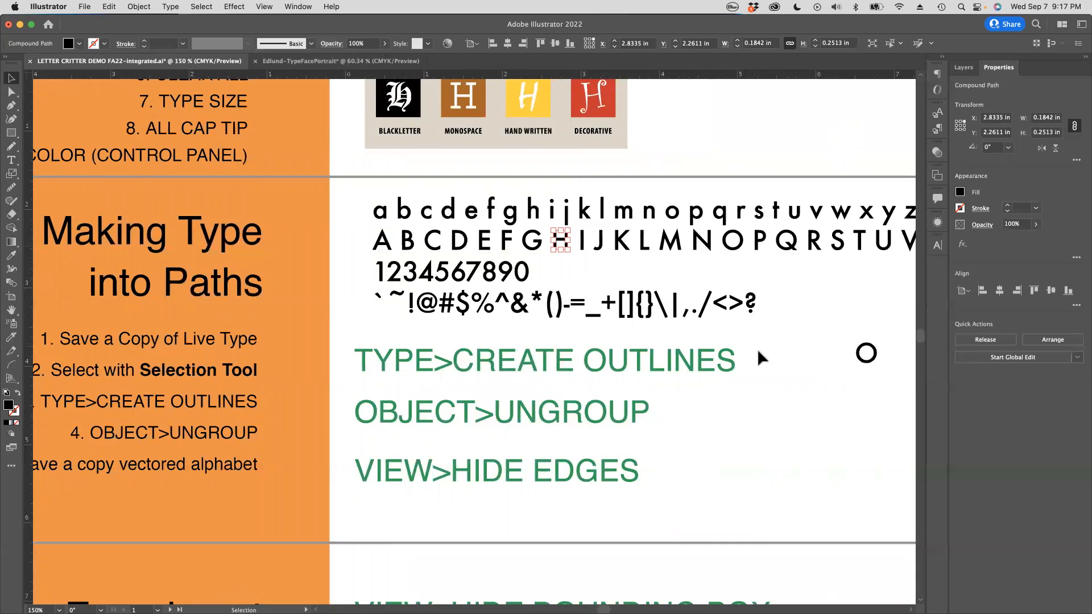
{"action": "left_click_drag", "start_coordinate": [352, 185], "coordinate": [789, 326]}
{"action": "left_click", "coordinate": [789, 326]}
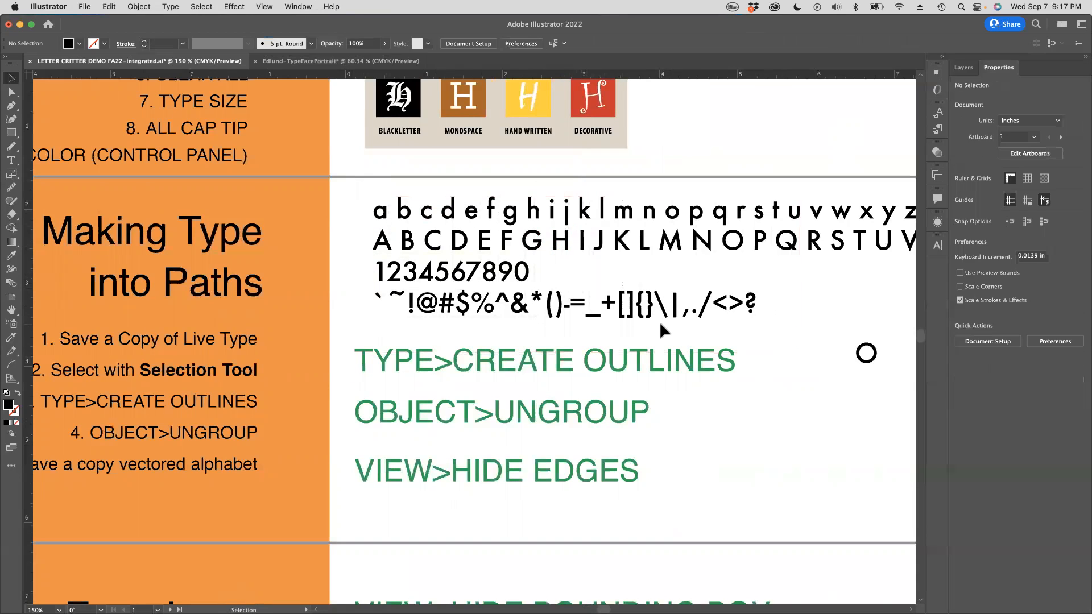
Select all four rows of the outlined alphabet and move them about 0.05 in up and slightly left.
{"action": "left_click", "coordinate": [654, 325], "text": "alt"}
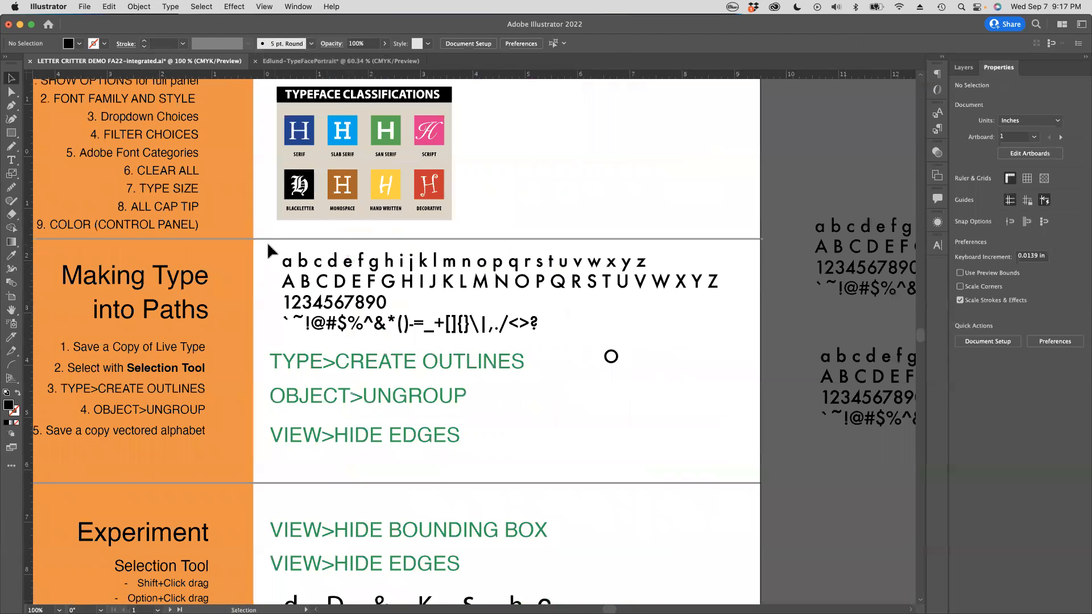
{"action": "left_click_drag", "start_coordinate": [269, 249], "coordinate": [735, 336]}
{"action": "scroll", "coordinate": [603, 295], "scroll_direction": "down", "scroll_amount": 4}
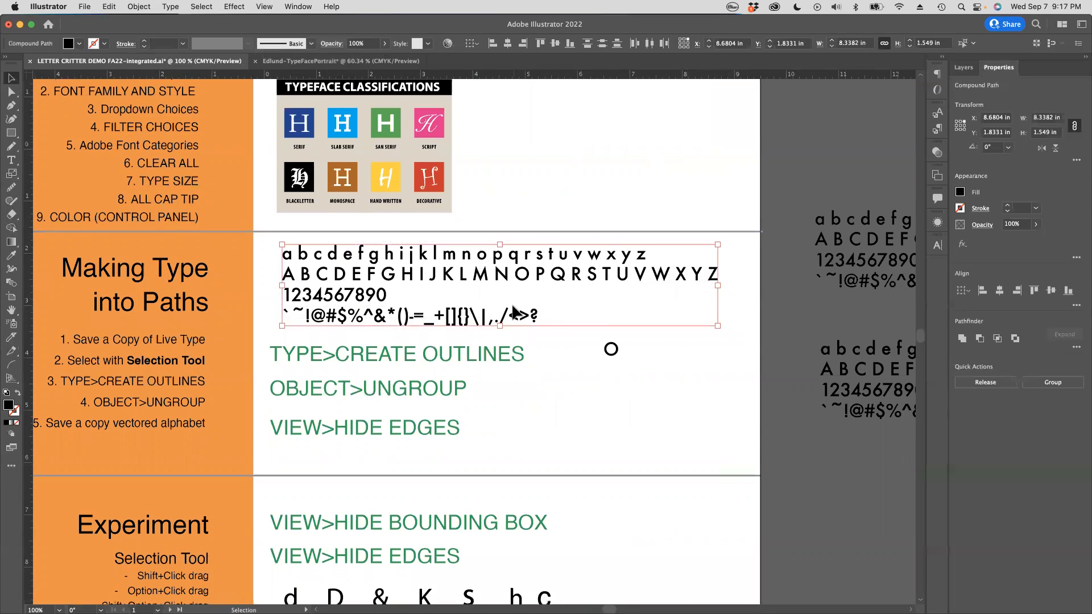
{"action": "mouse_move", "coordinate": [490, 160]}
{"action": "left_mouse_down"}
{"action": "mouse_move", "coordinate": [605, 180]}
{"action": "mouse_move", "coordinate": [469, 155]}
{"action": "mouse_move", "coordinate": [490, 164]}
{"action": "mouse_move", "coordinate": [482, 161]}
{"action": "left_mouse_up"}
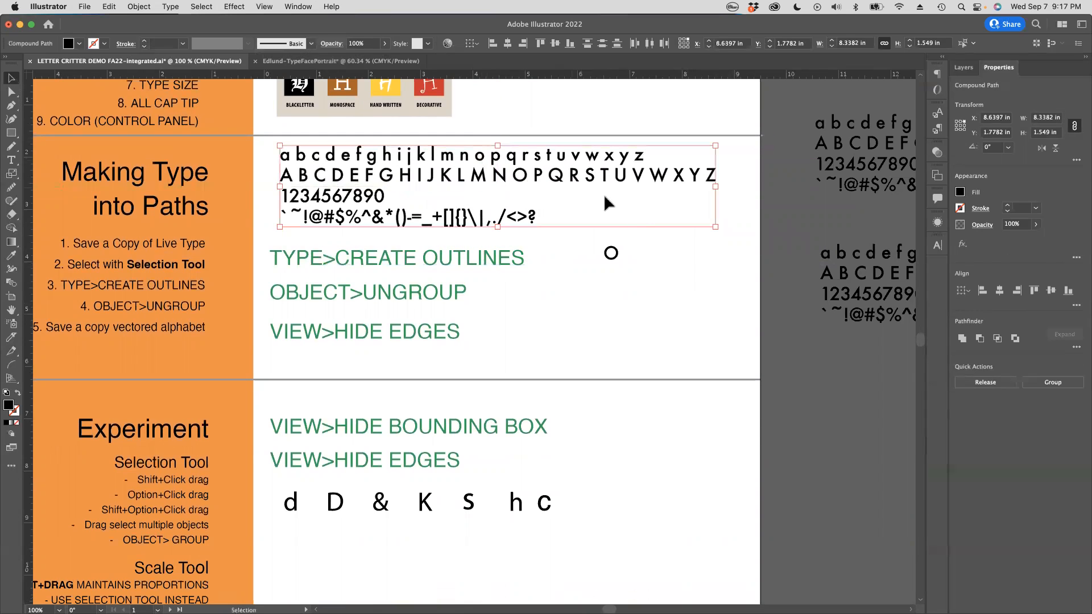
{"action": "left_click", "coordinate": [684, 253]}
Delete the VIEW>HIDE EDGES text line from the Making Type into Paths section.
{"action": "key", "text": "space"}
{"action": "left_click_drag", "start_coordinate": [195, 287], "coordinate": [255, 263]}
{"action": "scroll", "coordinate": [466, 345], "scroll_direction": "down", "scroll_amount": 10}
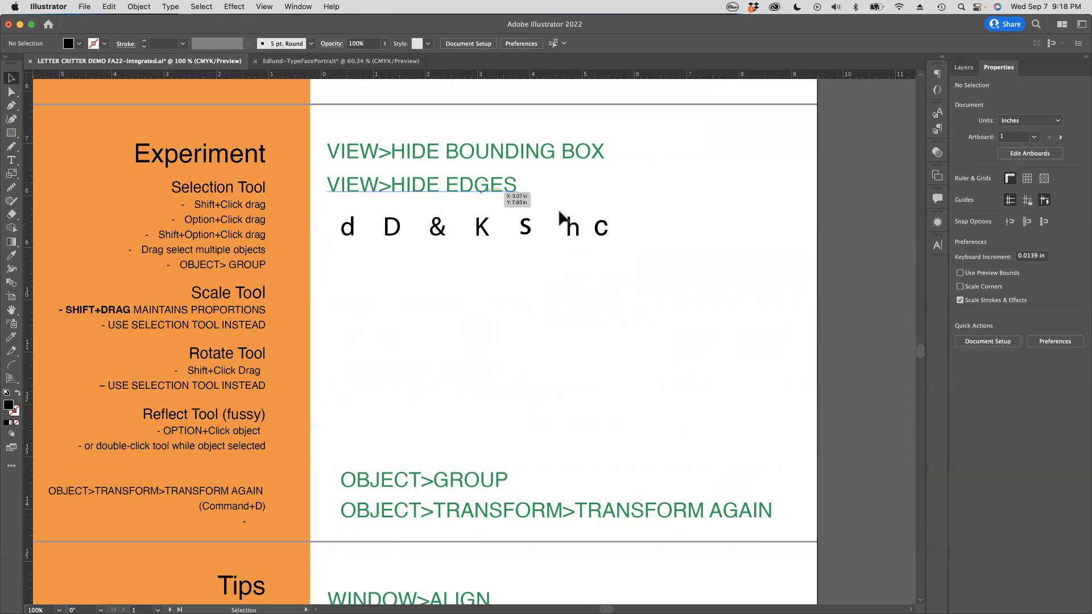
{"action": "scroll", "coordinate": [681, 296], "scroll_direction": "up", "scroll_amount": 5}
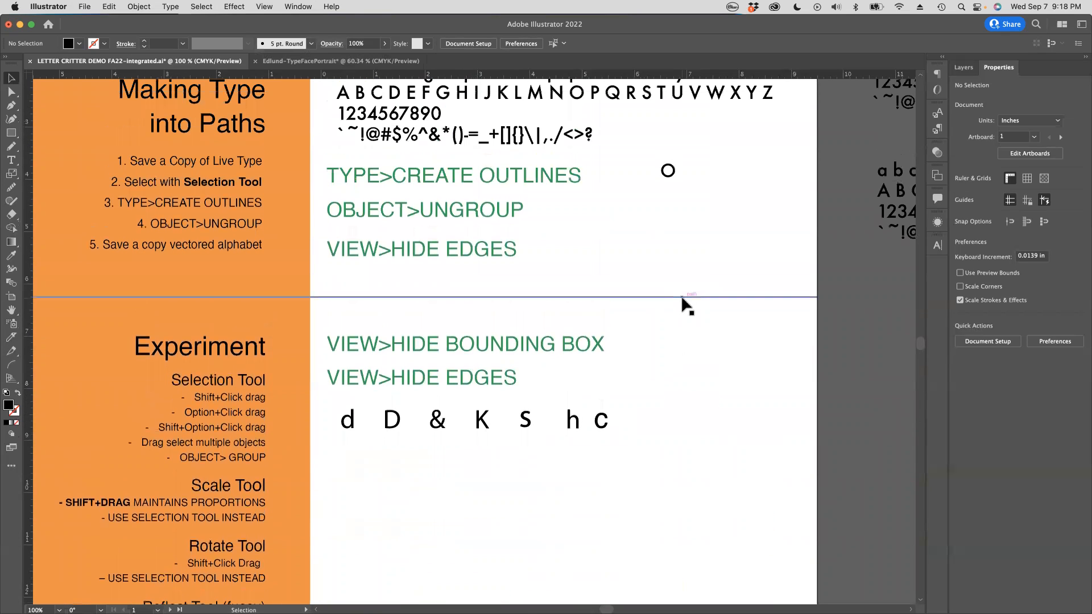
{"action": "left_click", "coordinate": [487, 250]}
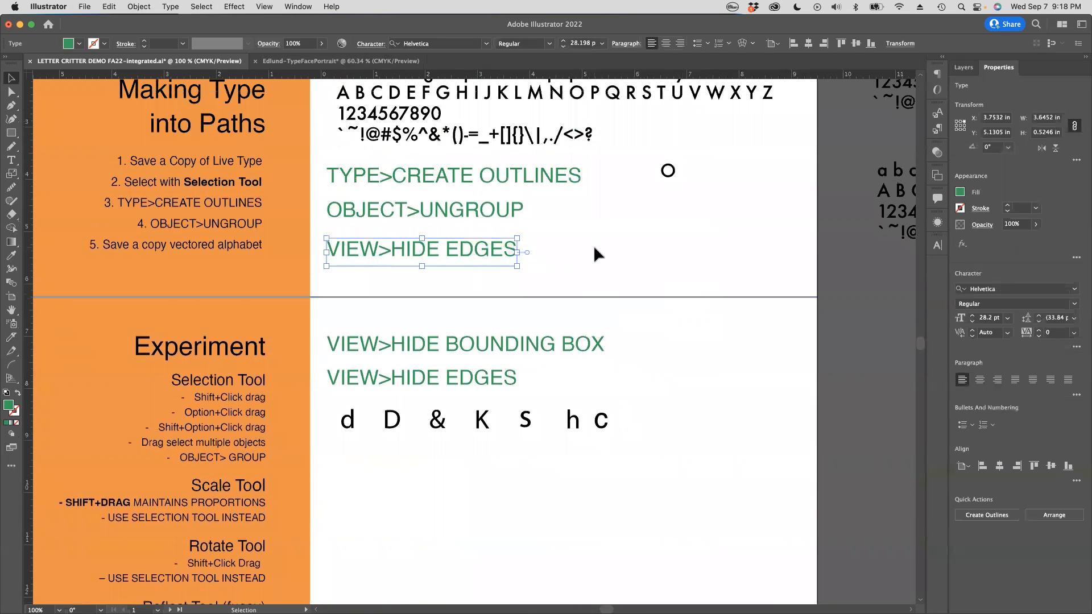
{"action": "key", "text": "Delete"}
Select the row of letters in the Experiment section together, and each of its characters individually from d to c.
{"action": "scroll", "coordinate": [594, 249], "scroll_direction": "down", "scroll_amount": 5}
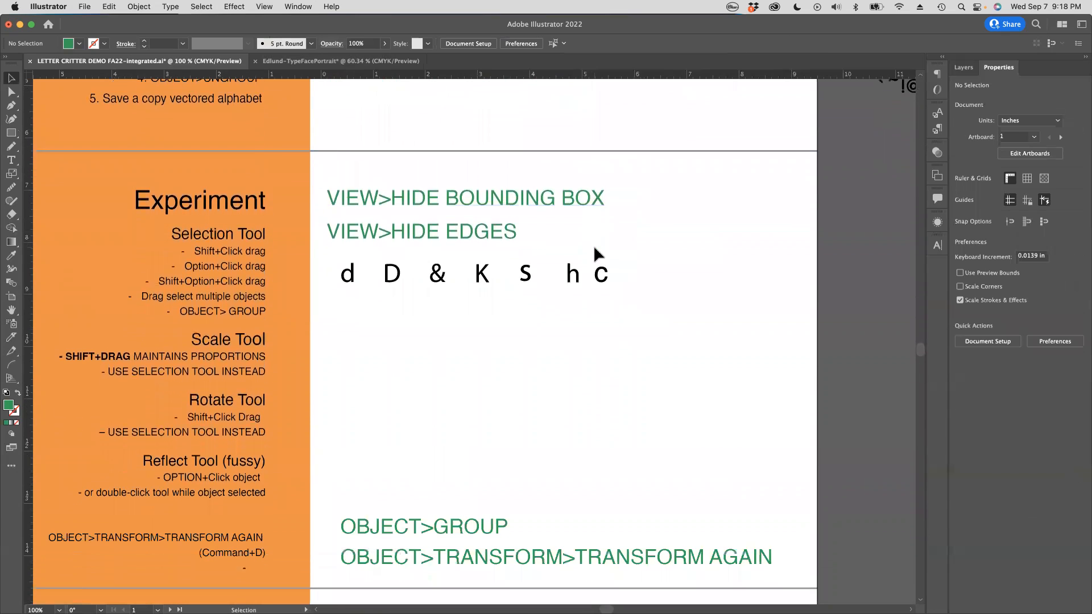
{"action": "scroll", "coordinate": [594, 249], "scroll_direction": "down", "scroll_amount": 1}
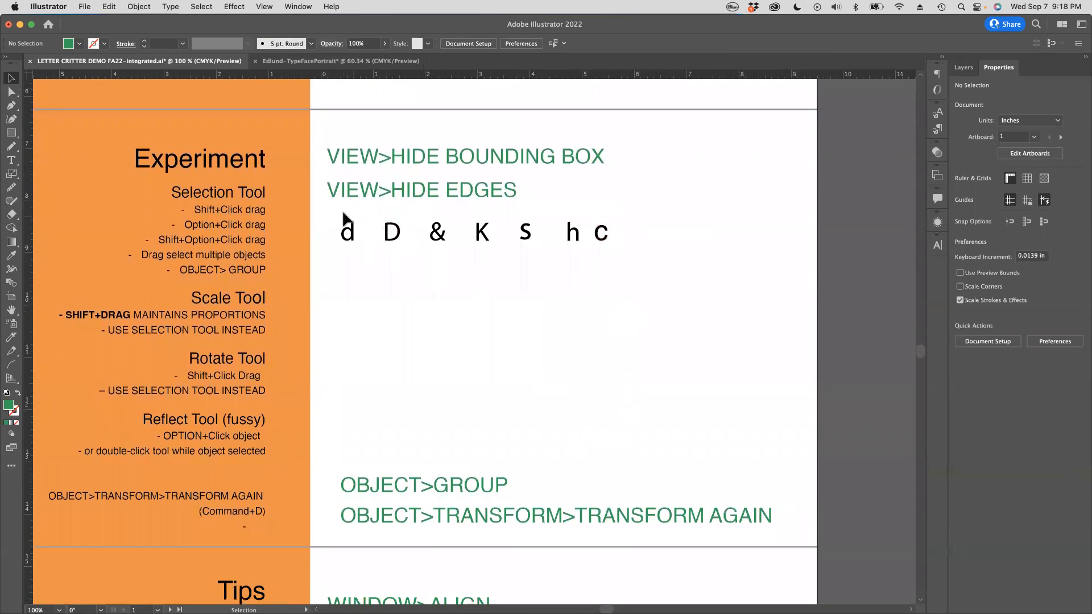
{"action": "left_click_drag", "start_coordinate": [352, 239], "coordinate": [649, 276]}
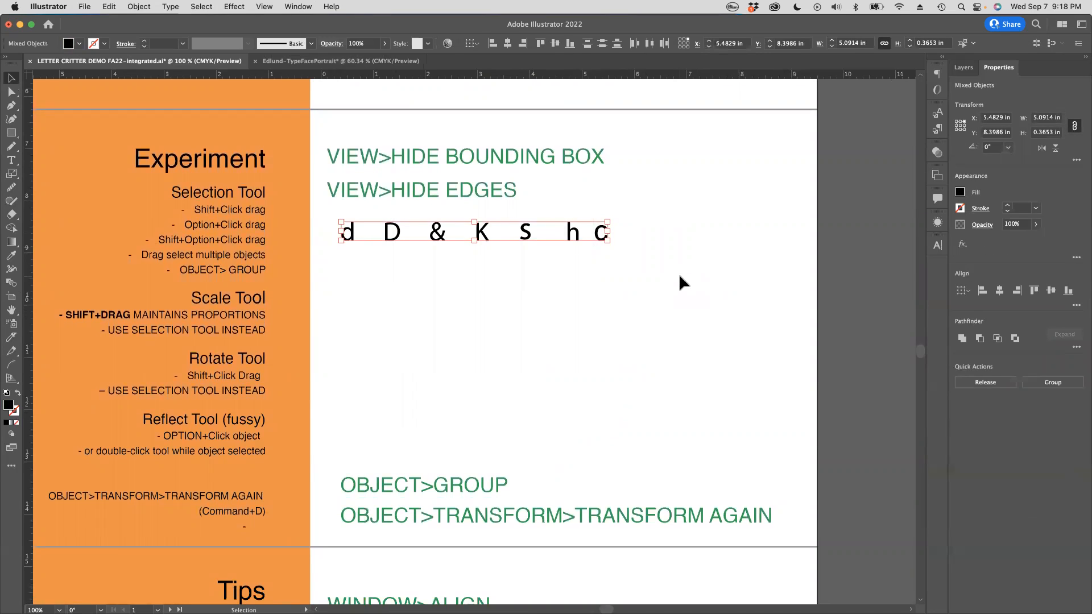
{"action": "left_click", "coordinate": [555, 261]}
{"action": "left_click", "coordinate": [350, 236]}
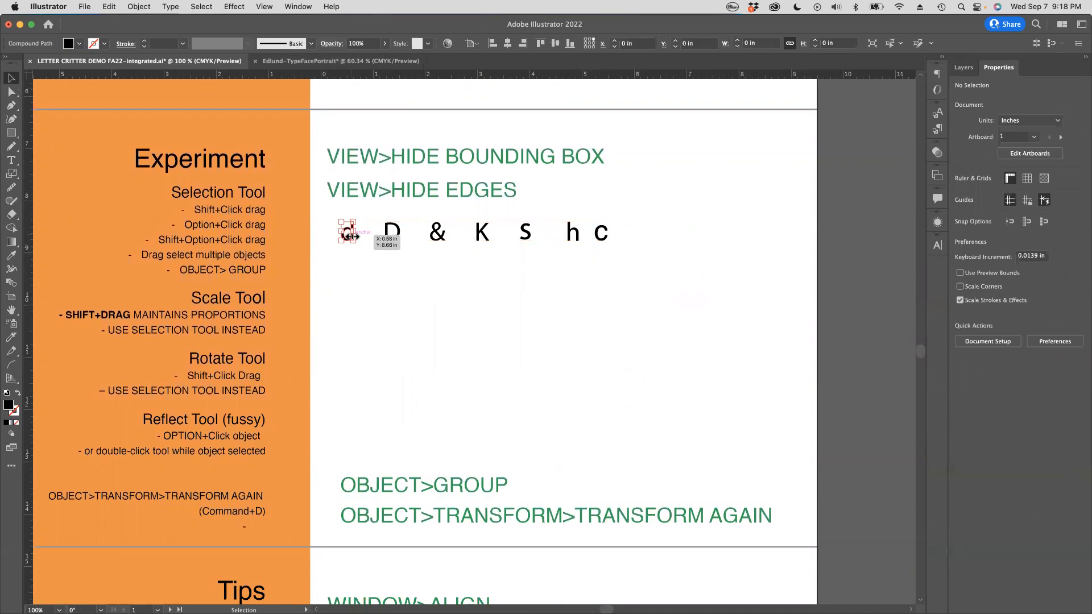
{"action": "left_click", "coordinate": [392, 237]}
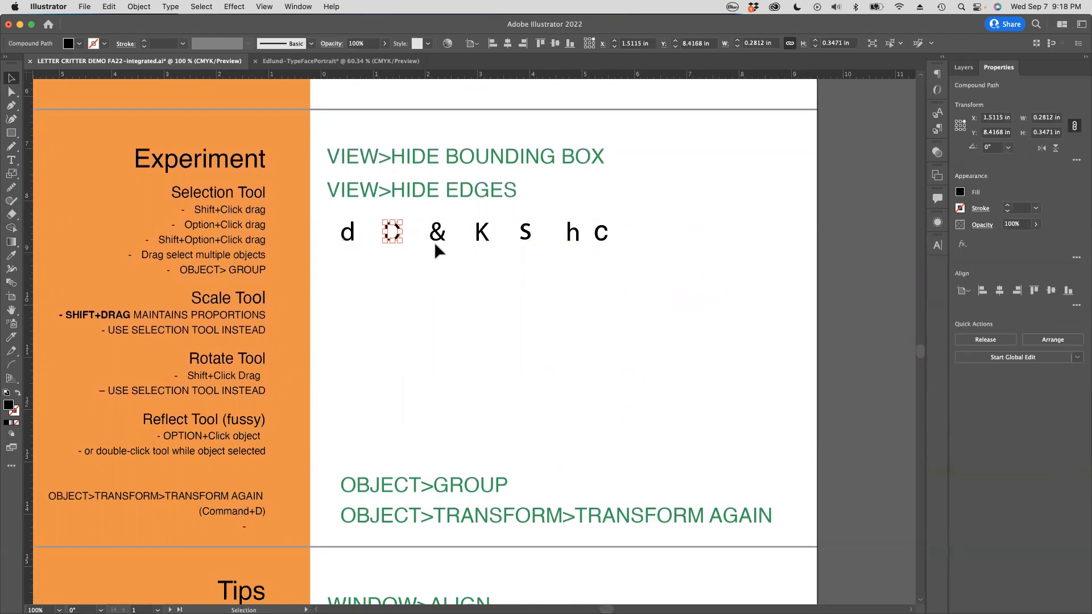
{"action": "left_click", "coordinate": [437, 238]}
{"action": "left_click", "coordinate": [485, 243]}
{"action": "left_click", "coordinate": [529, 237]}
{"action": "left_click", "coordinate": [574, 236]}
{"action": "left_click", "coordinate": [599, 235]}
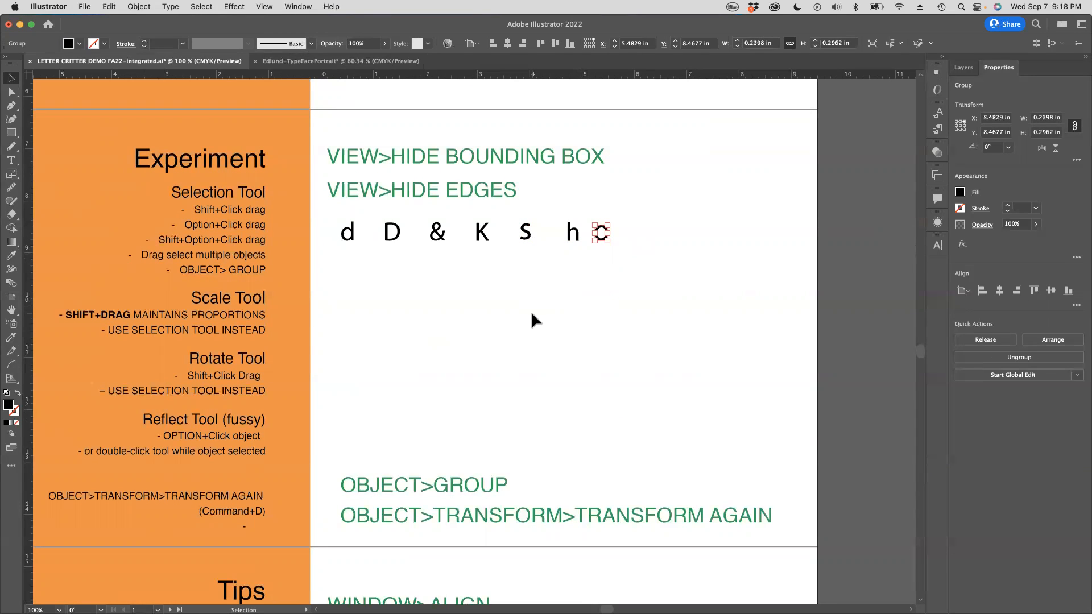
Try moving the lowercase d below the Experiment letter row and resizing it by a handle, undoing each change.
{"action": "left_click", "coordinate": [417, 295], "text": "super"}
{"action": "left_click_drag", "start_coordinate": [557, 338], "coordinate": [552, 301]}
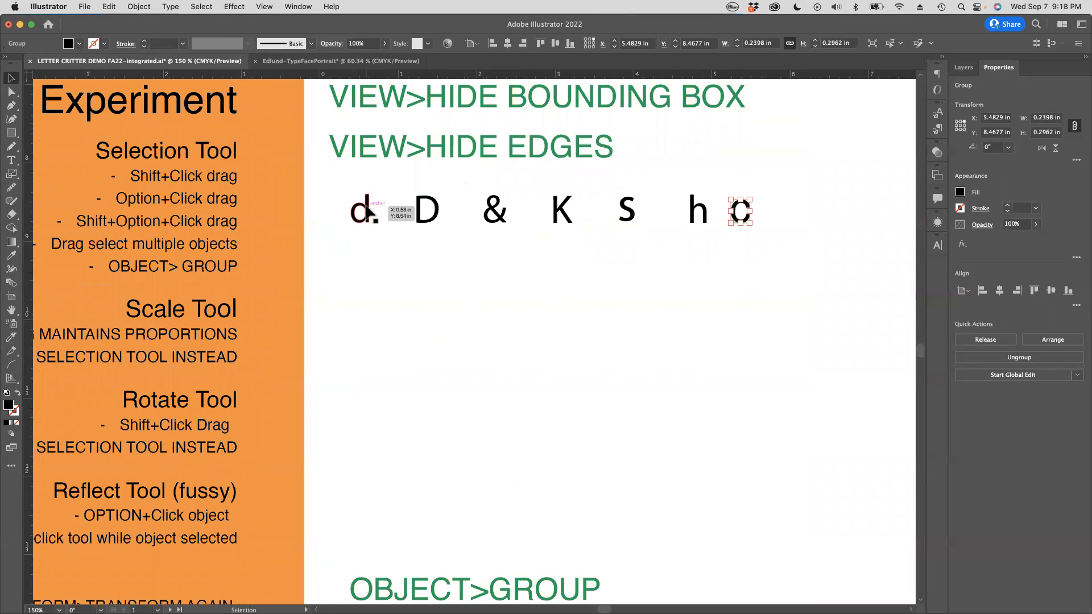
{"action": "left_click_drag", "start_coordinate": [367, 213], "coordinate": [486, 303]}
{"action": "key", "text": "super+z"}
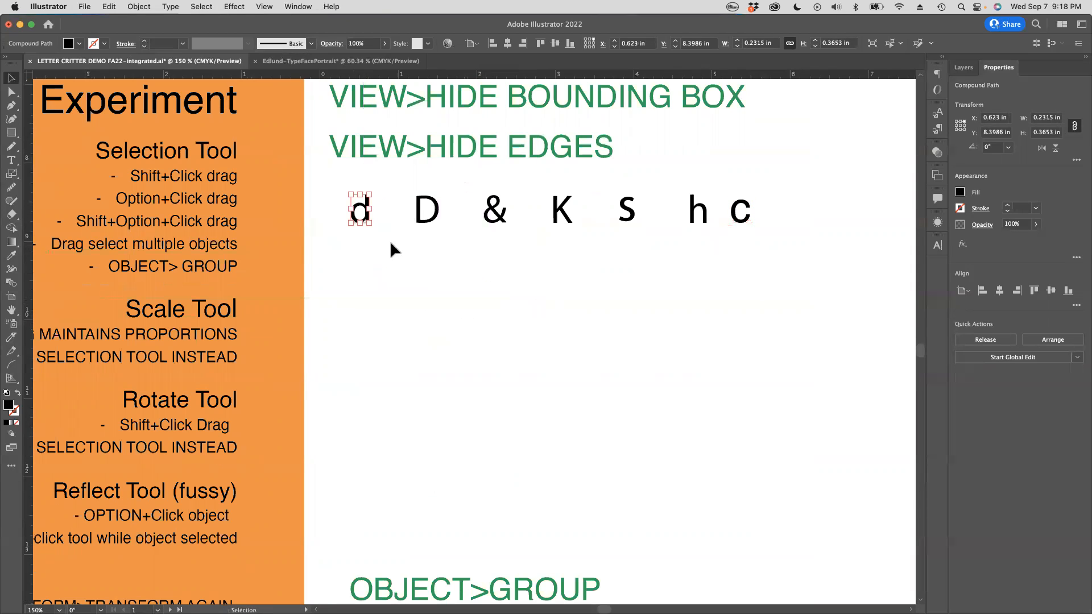
{"action": "left_click_drag", "start_coordinate": [351, 209], "coordinate": [355, 209]}
{"action": "key", "text": "super+z"}
{"action": "left_click", "coordinate": [359, 210]}
{"action": "left_click_drag", "start_coordinate": [360, 210], "coordinate": [497, 285]}
{"action": "key", "text": "super+z"}
Move the lowercase d below the capital D, then try resizing it from a corner and undo the resize.
{"action": "left_click_drag", "start_coordinate": [357, 204], "coordinate": [444, 293]}
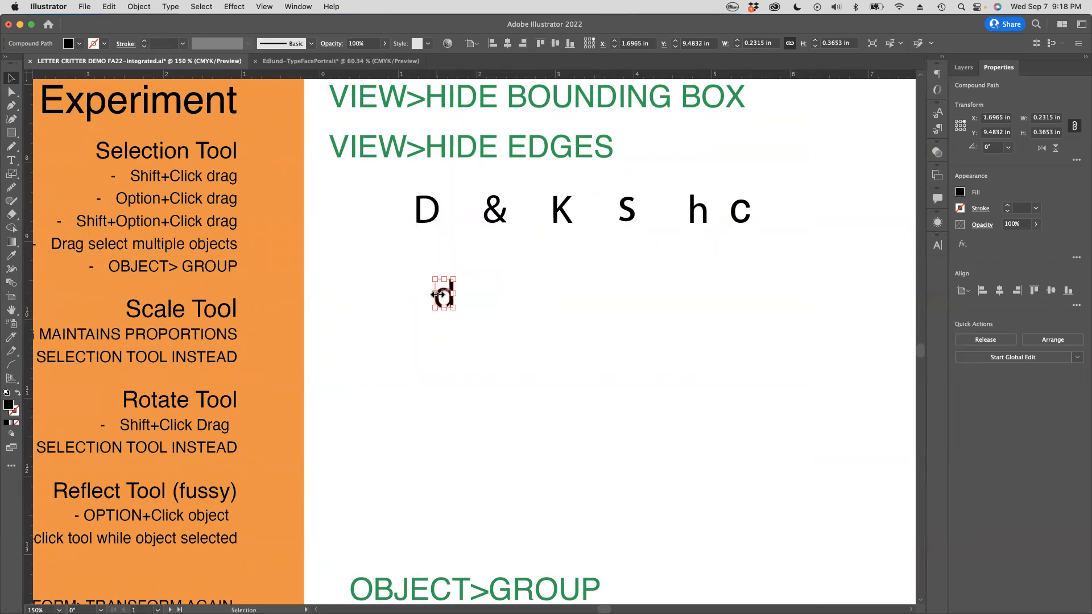
{"action": "left_click_drag", "start_coordinate": [434, 280], "coordinate": [422, 258]}
{"action": "key", "text": "super+z"}
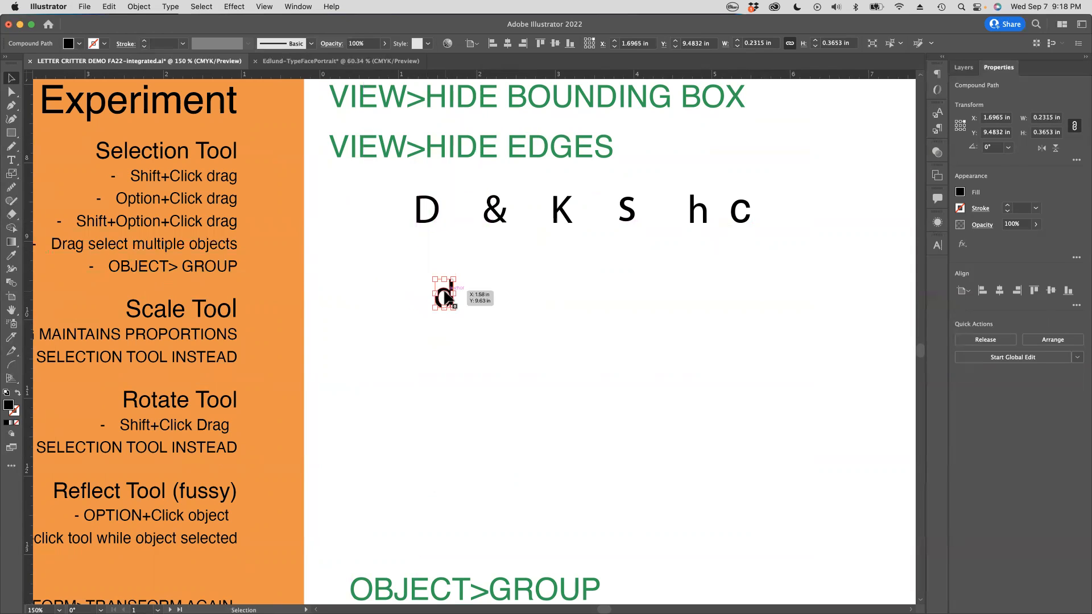
Move the lowercase d below the ampersand, slide it horizontally back under the capital D, and shift it slightly down and left.
{"action": "left_click_drag", "start_coordinate": [445, 296], "coordinate": [507, 282]}
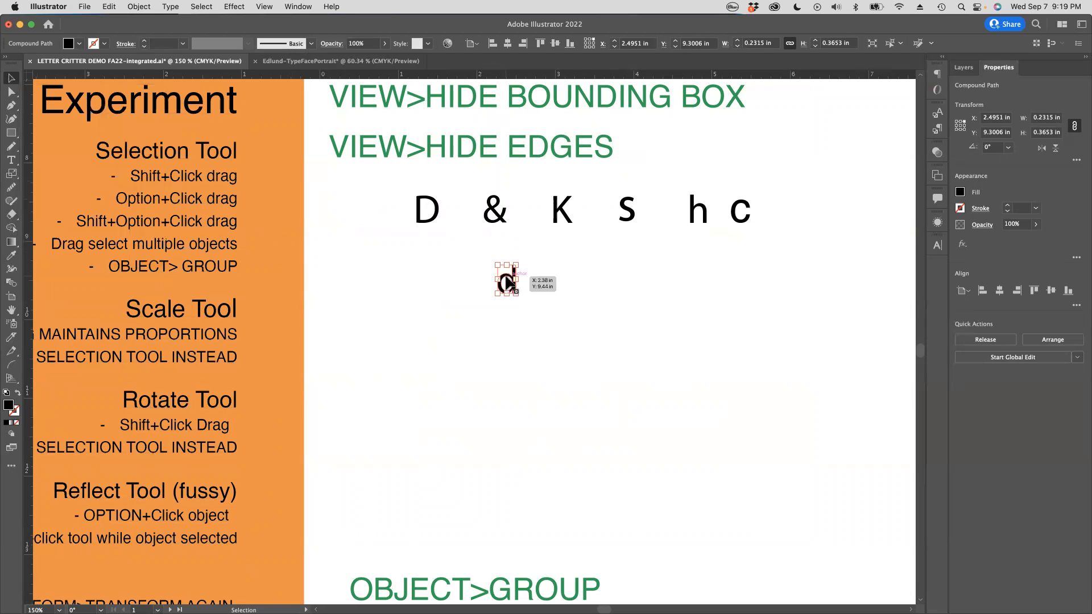
{"action": "left_click_drag", "start_coordinate": [506, 282], "coordinate": [425, 277]}
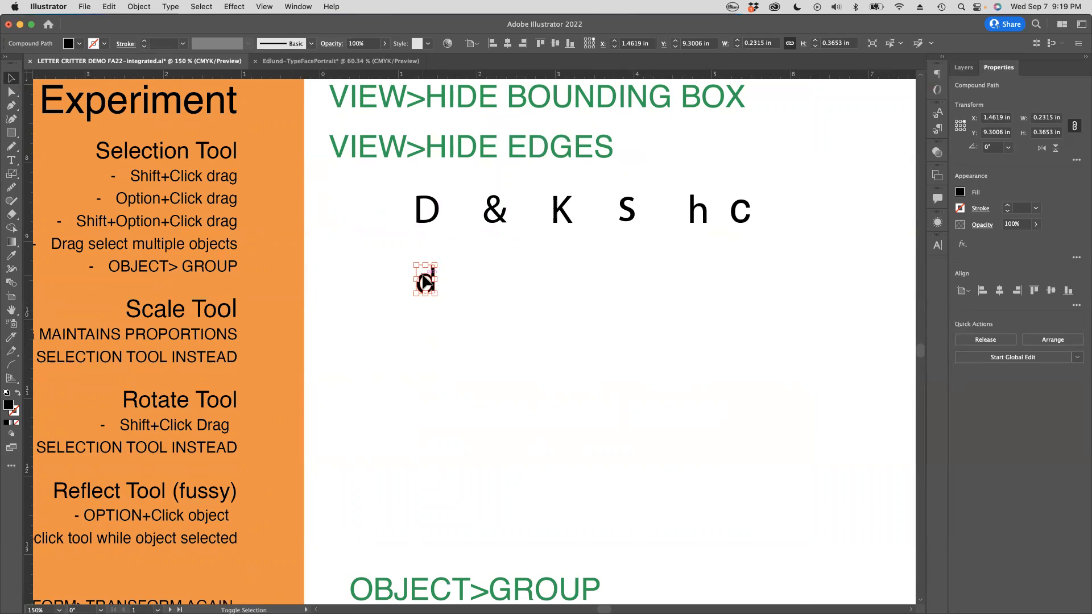
{"action": "left_click", "coordinate": [424, 277], "text": "shift"}
{"action": "mouse_move", "coordinate": [428, 279]}
{"action": "left_mouse_down"}
{"action": "mouse_move", "coordinate": [569, 280]}
{"action": "mouse_move", "coordinate": [406, 283]}
{"action": "mouse_move", "coordinate": [412, 299]}
{"action": "mouse_move", "coordinate": [502, 273]}
{"action": "mouse_move", "coordinate": [391, 273]}
{"action": "mouse_move", "coordinate": [583, 280]}
{"action": "mouse_move", "coordinate": [435, 279]}
{"action": "mouse_move", "coordinate": [434, 373]}
{"action": "mouse_move", "coordinate": [436, 267]}
{"action": "mouse_move", "coordinate": [465, 233]}
{"action": "mouse_move", "coordinate": [391, 315]}
{"action": "mouse_move", "coordinate": [343, 281]}
{"action": "mouse_move", "coordinate": [418, 288]}
{"action": "left_mouse_up"}
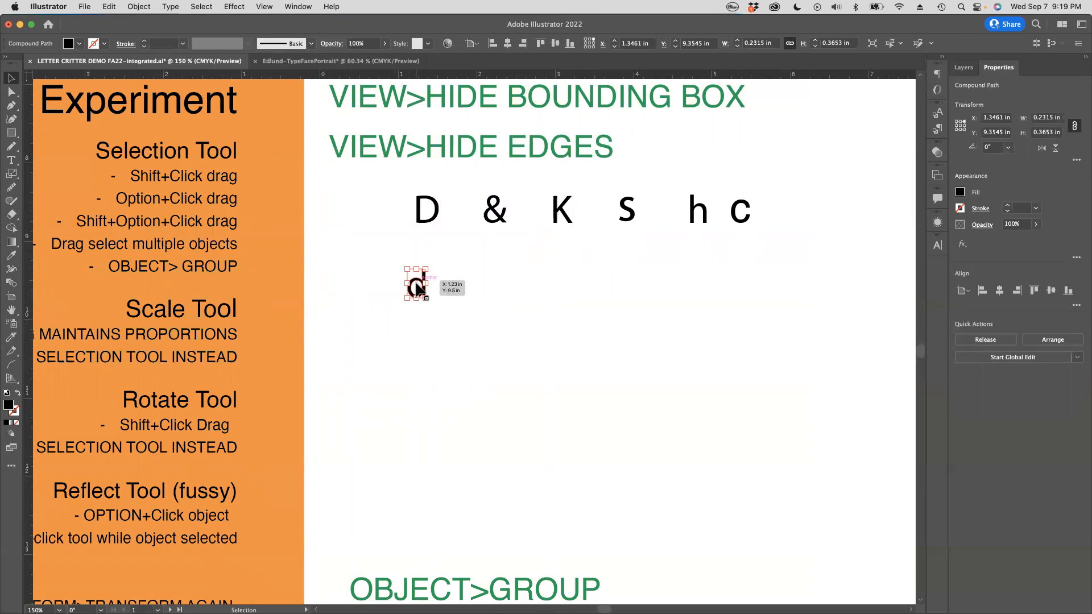
Try placing a copy of the lowercase d right beside the original, then delete the copy.
{"action": "left_click_drag", "start_coordinate": [417, 288], "coordinate": [444, 287], "text": "alt"}
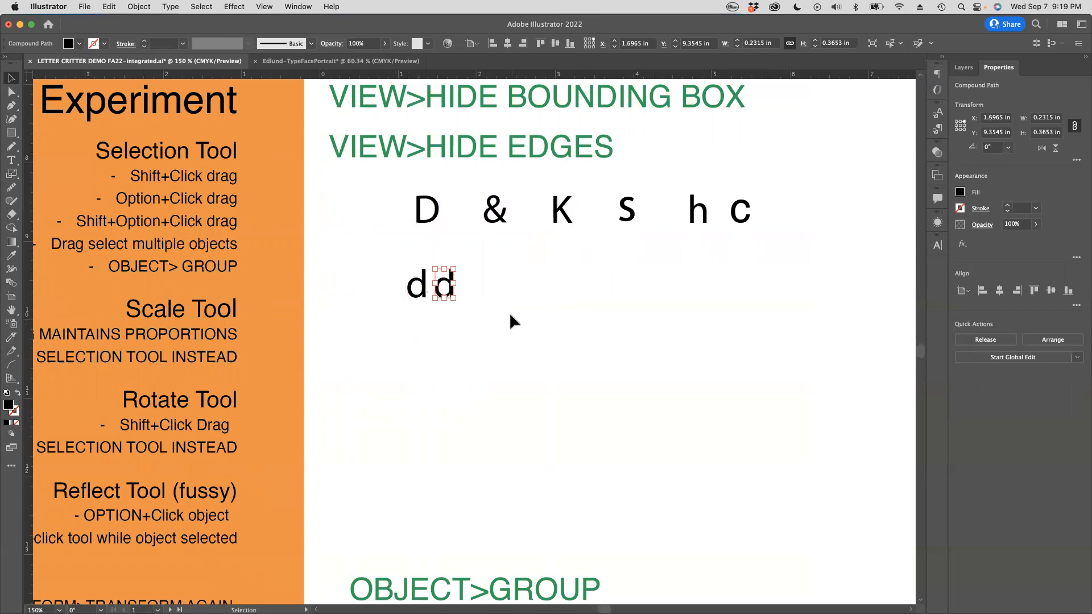
{"action": "mouse_move", "coordinate": [444, 284]}
{"action": "left_mouse_down"}
{"action": "mouse_move", "coordinate": [577, 286]}
{"action": "mouse_move", "coordinate": [447, 283]}
{"action": "left_mouse_up"}
{"action": "left_click", "coordinate": [482, 285]}
{"action": "left_click", "coordinate": [481, 281]}
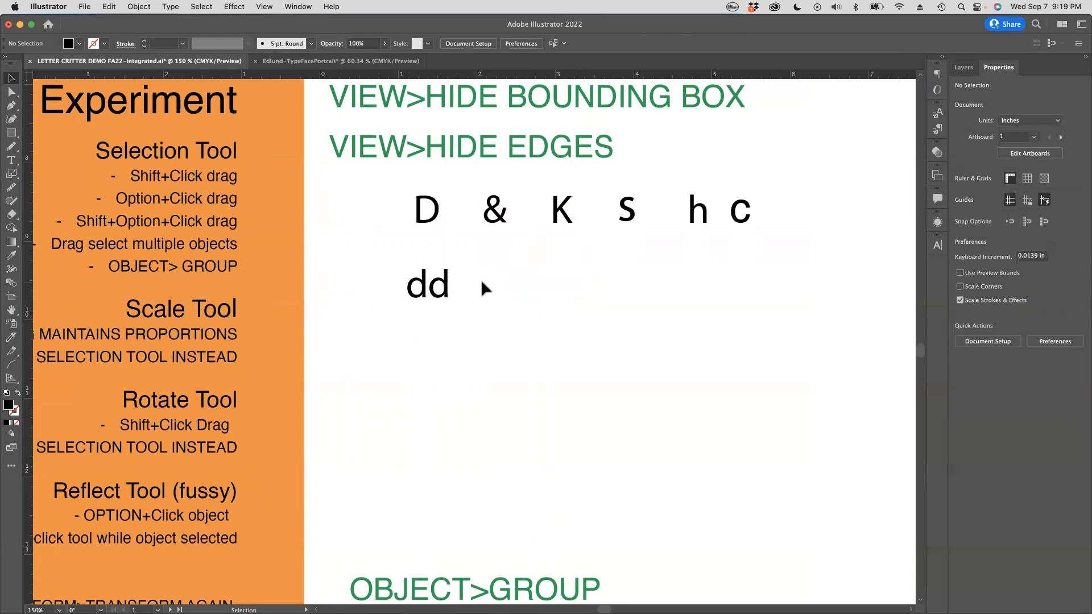
{"action": "left_click", "coordinate": [448, 284]}
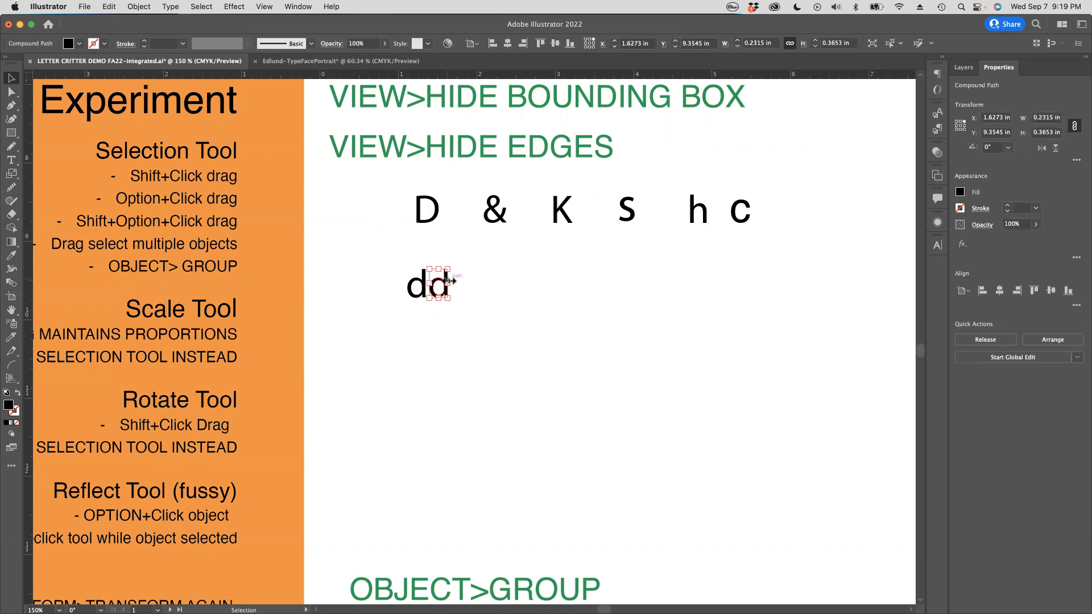
{"action": "key", "text": "Delete"}
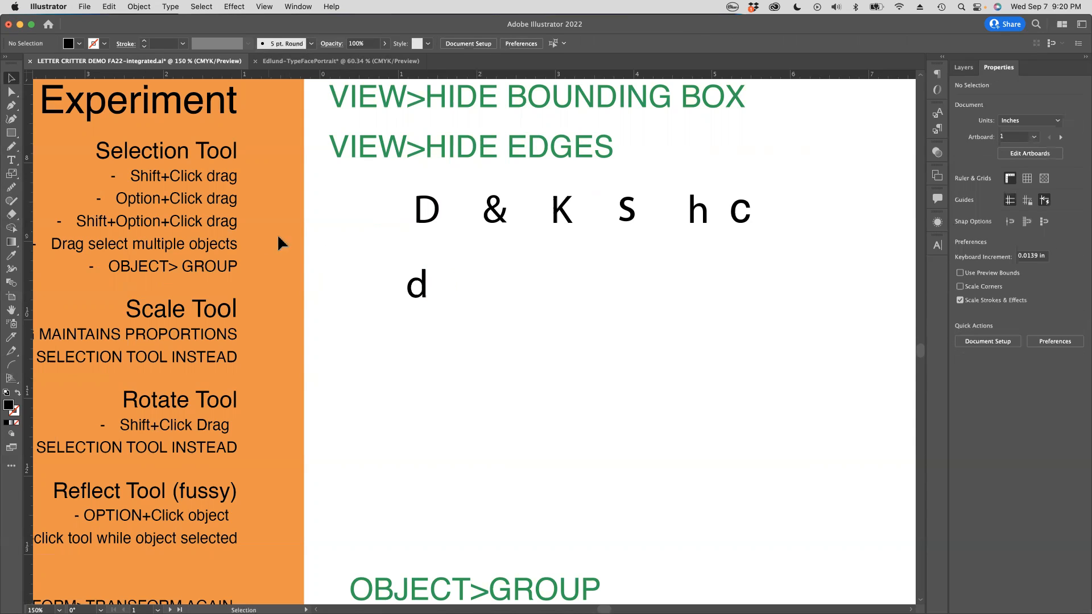
Make three copies of the lowercase d: one level with it under the ampersand, one below between them, and one above.
{"action": "scroll", "coordinate": [472, 288], "scroll_direction": "left", "scroll_amount": 1}
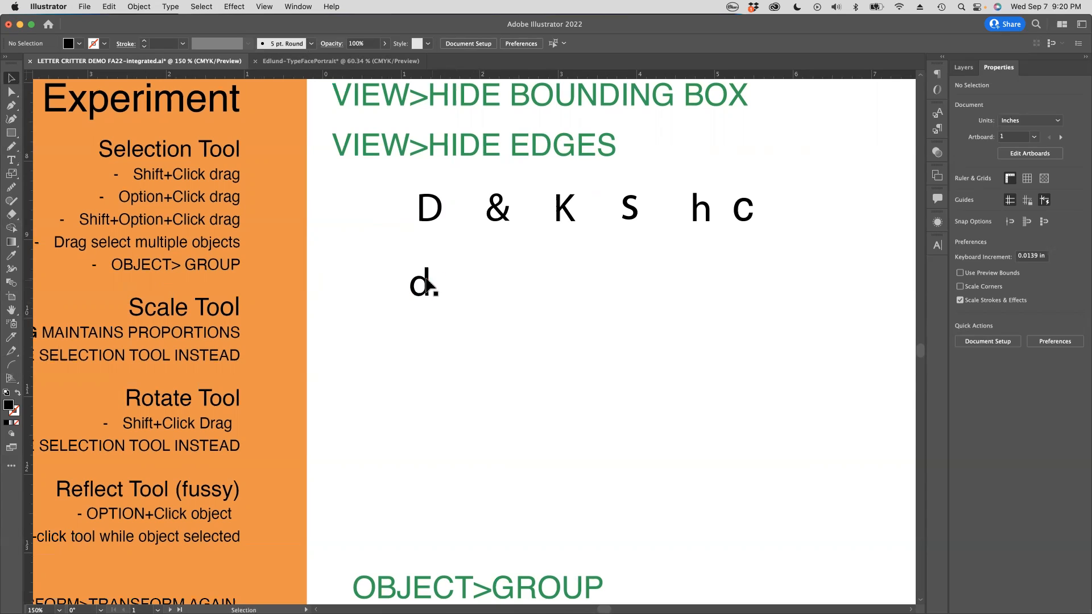
{"action": "left_click_drag", "start_coordinate": [425, 285], "coordinate": [493, 284]}
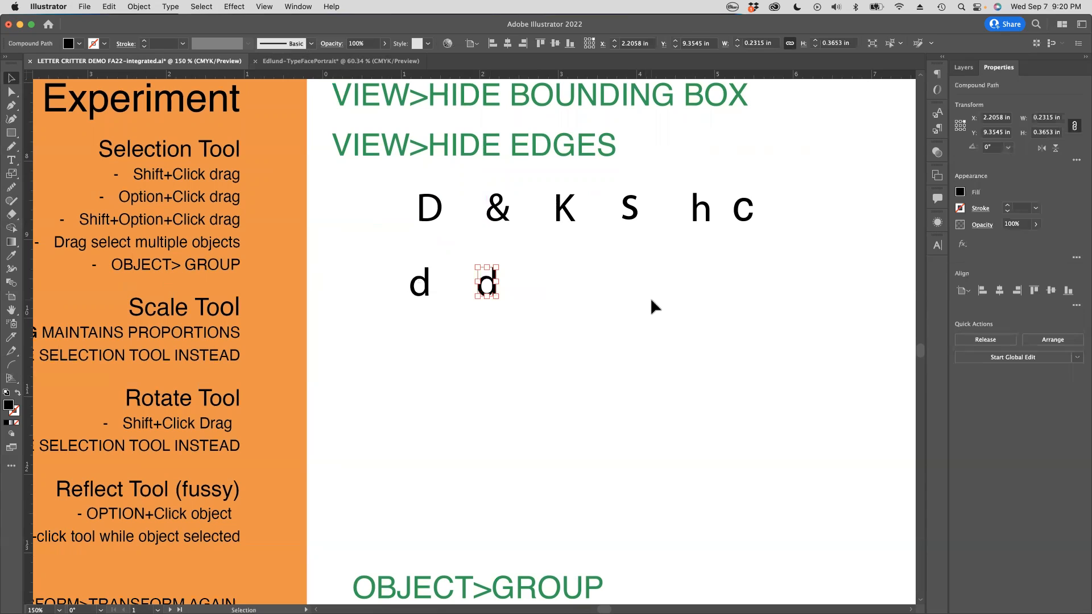
{"action": "left_click_drag", "start_coordinate": [425, 293], "coordinate": [458, 321]}
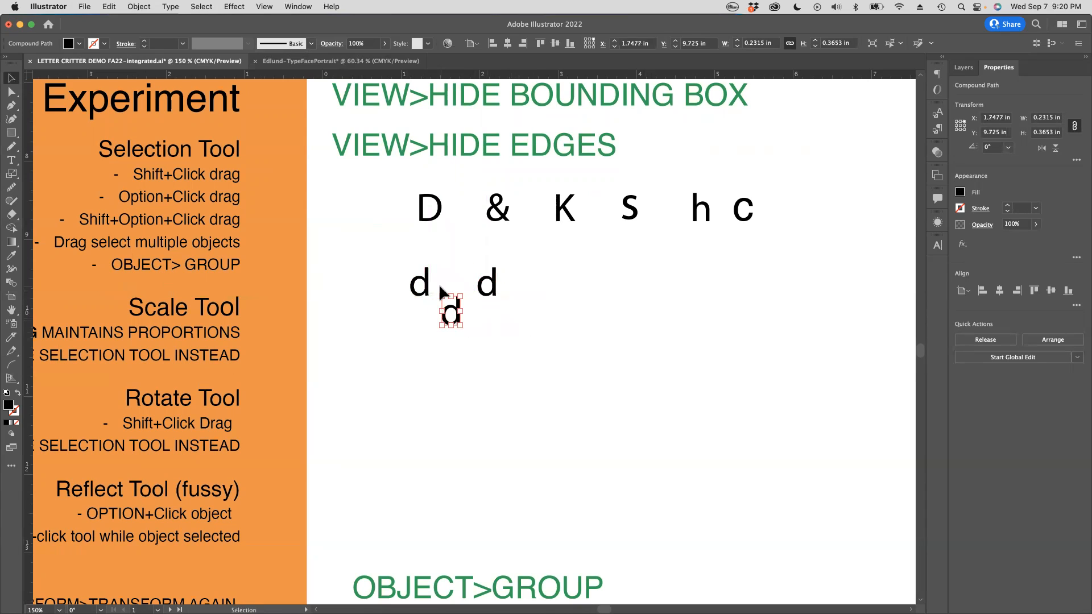
{"action": "left_click_drag", "start_coordinate": [430, 287], "coordinate": [475, 272]}
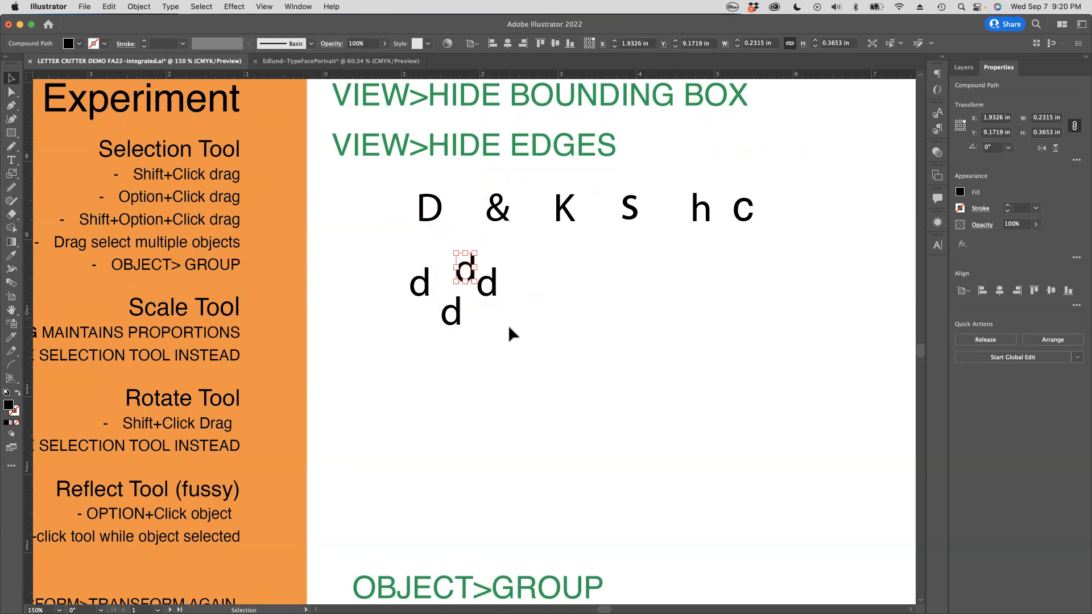
Move the d copy under the ampersand down beside the lower copy and align the two on the same baseline.
{"action": "left_click_drag", "start_coordinate": [487, 294], "coordinate": [483, 321]}
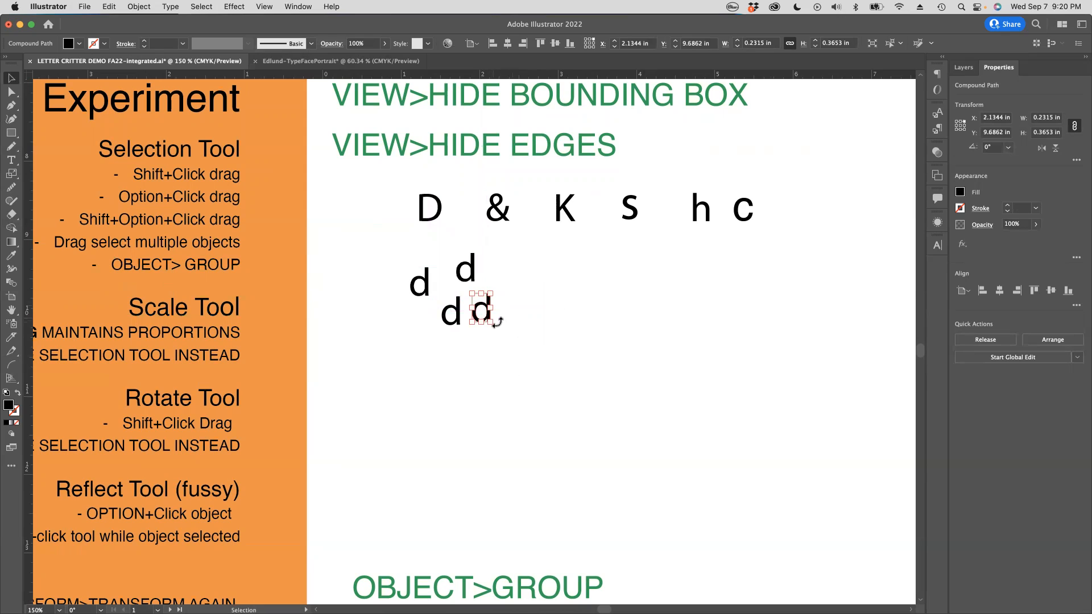
{"action": "key", "text": "z"}
{"action": "left_click_drag", "start_coordinate": [506, 319], "coordinate": [668, 344]}
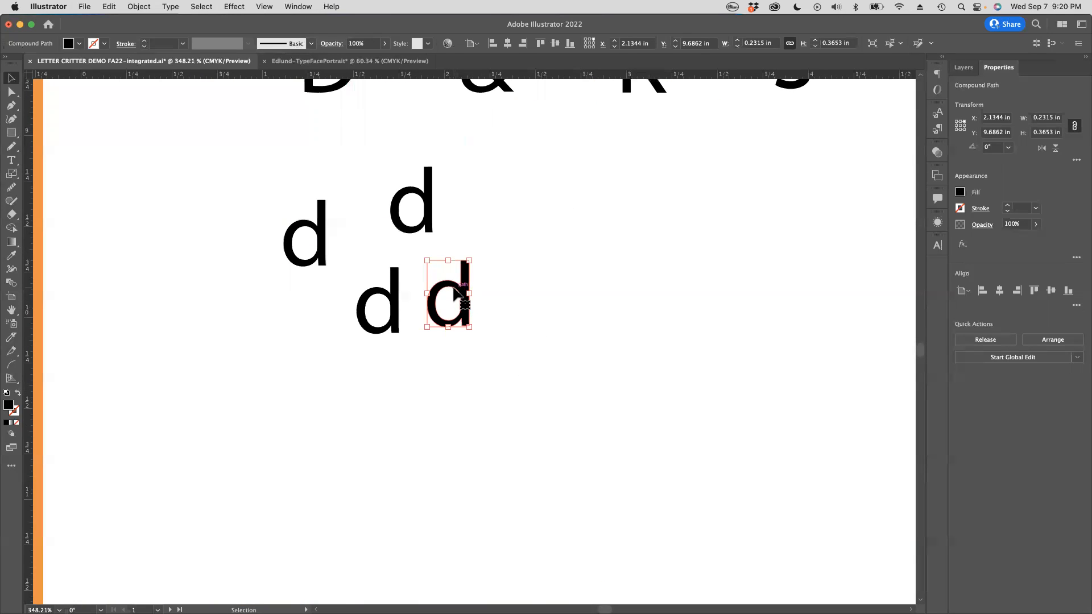
{"action": "left_click_drag", "start_coordinate": [454, 289], "coordinate": [448, 289]}
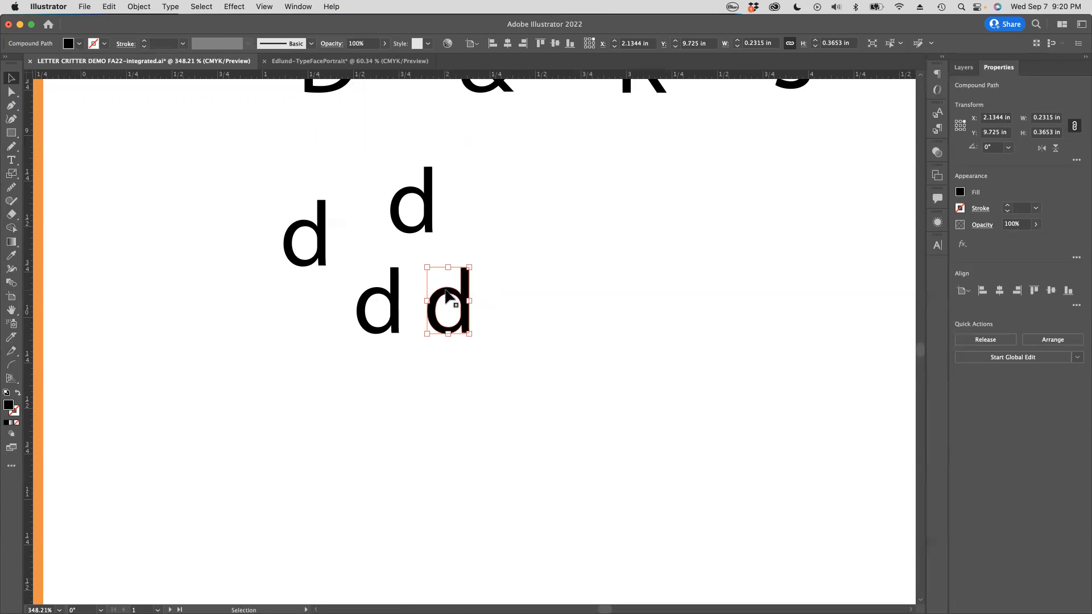
Duplicate the lowercase d to extend the lower row to three letters and build a vertical column of three under the K.
{"action": "left_click_drag", "start_coordinate": [448, 295], "coordinate": [613, 210]}
{"action": "left_click", "coordinate": [508, 297]}
{"action": "left_click", "coordinate": [615, 341]}
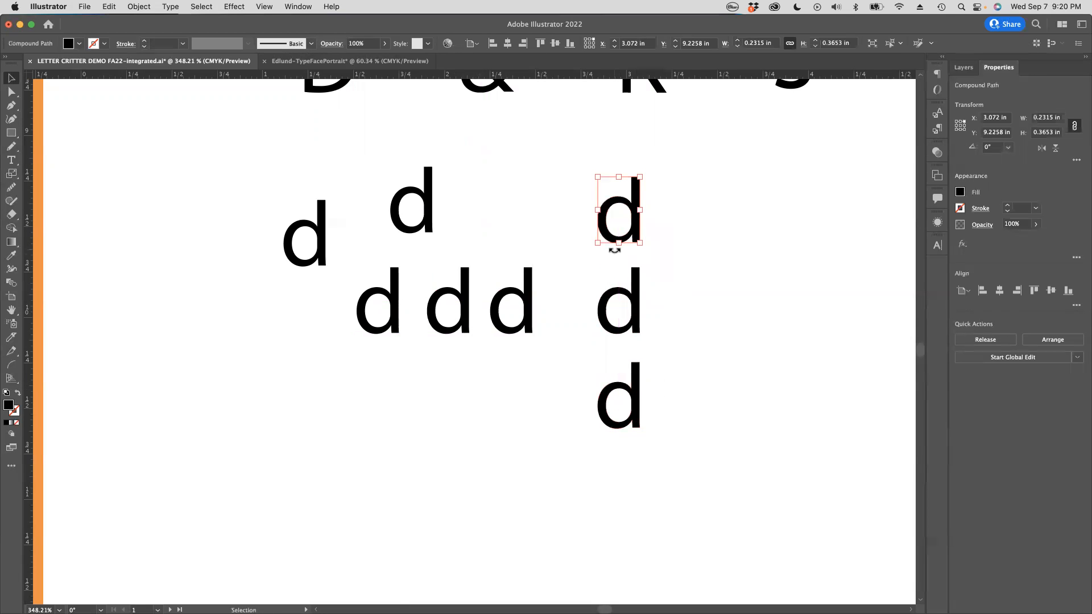
Delete the two loose lowercase d letters above the row, under the D and ampersand.
{"action": "left_click_drag", "start_coordinate": [482, 257], "coordinate": [475, 258]}
{"action": "left_click", "coordinate": [474, 263], "text": "alt+super"}
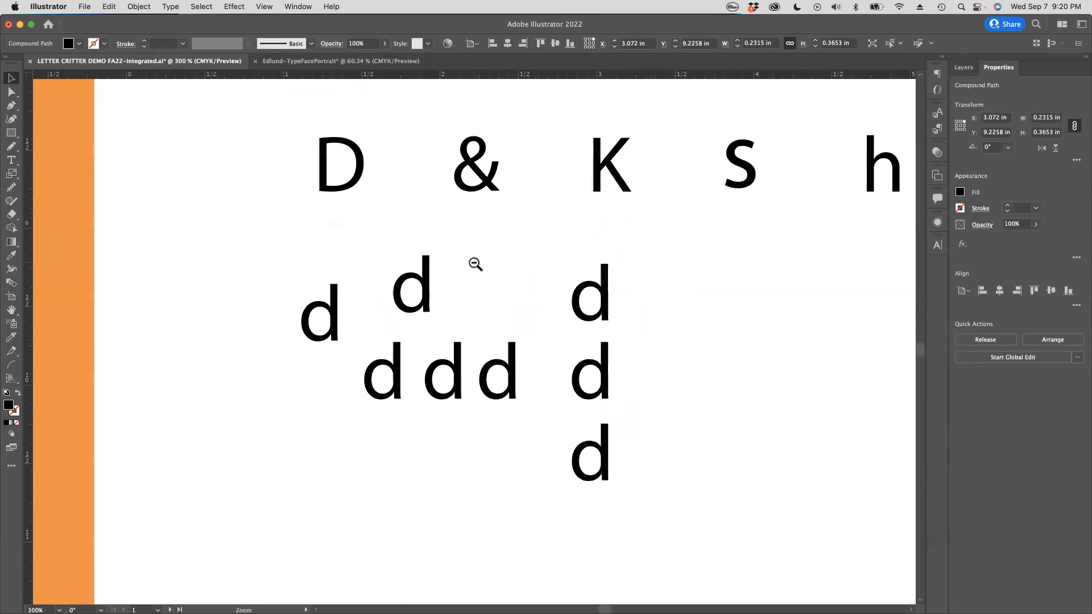
{"action": "left_click", "coordinate": [474, 263], "text": "alt+super"}
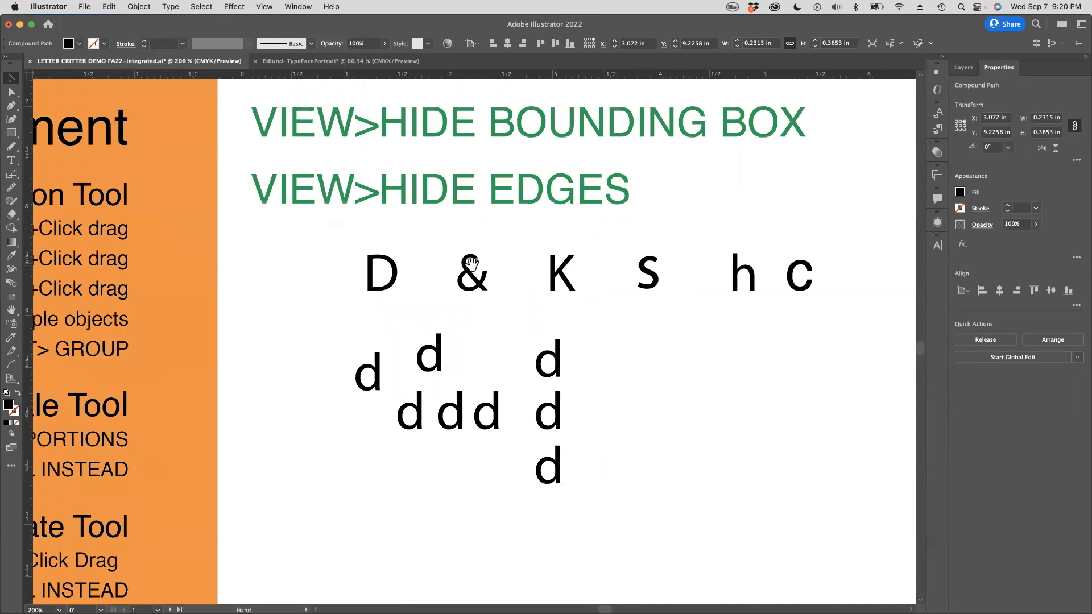
{"action": "scroll", "coordinate": [480, 281], "scroll_direction": "down", "scroll_amount": 5}
{"action": "scroll", "coordinate": [480, 280], "scroll_direction": "left", "scroll_amount": 5}
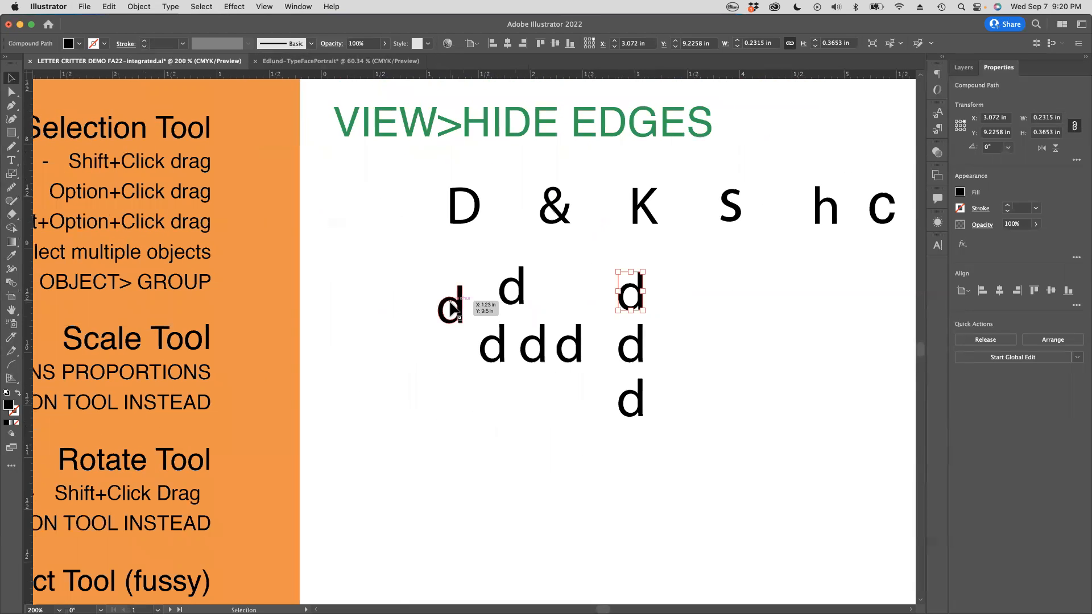
{"action": "left_click_drag", "start_coordinate": [423, 259], "coordinate": [540, 312]}
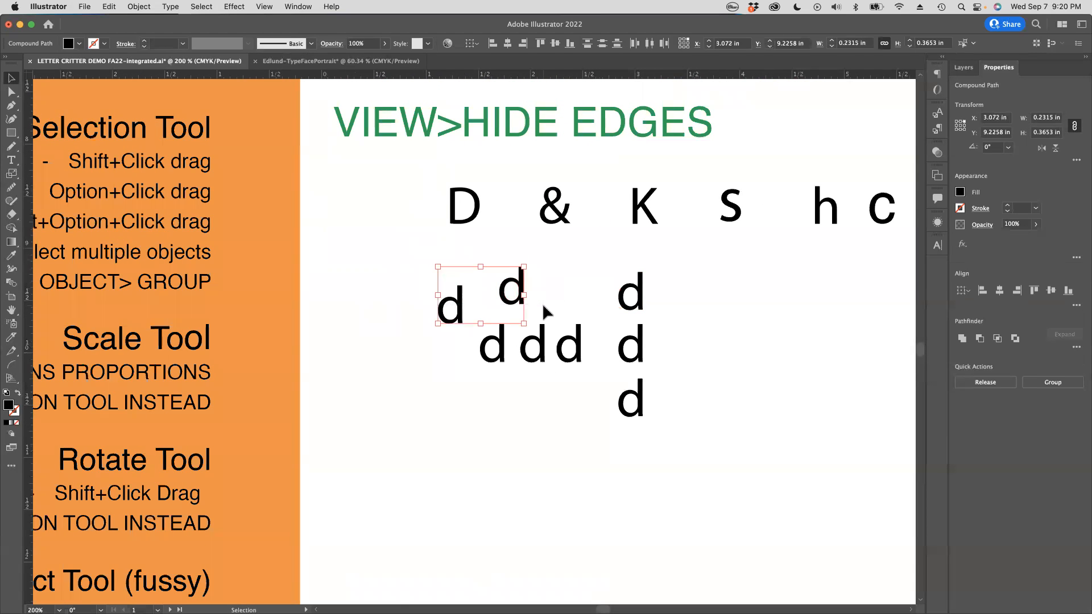
{"action": "key", "text": "Delete"}
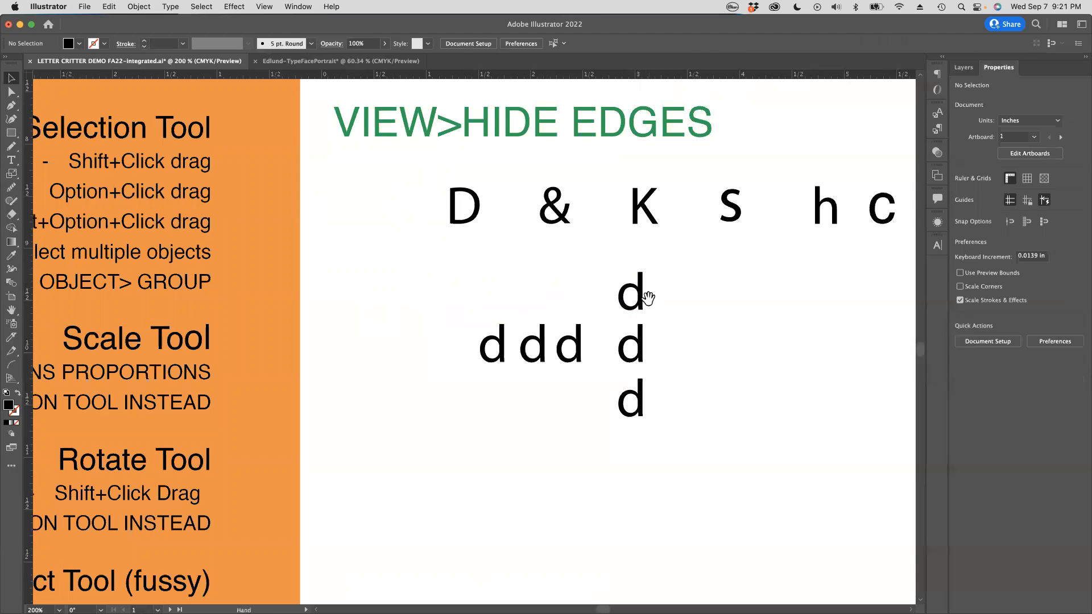
In the Making Type into Paths section, place copies of the capitals N, R, S and V below the alphabet.
{"action": "left_click", "coordinate": [650, 301], "text": "alt+super"}
{"action": "left_click", "coordinate": [650, 301], "text": "alt+super"}
{"action": "left_click_drag", "start_coordinate": [466, 154], "coordinate": [621, 392]}
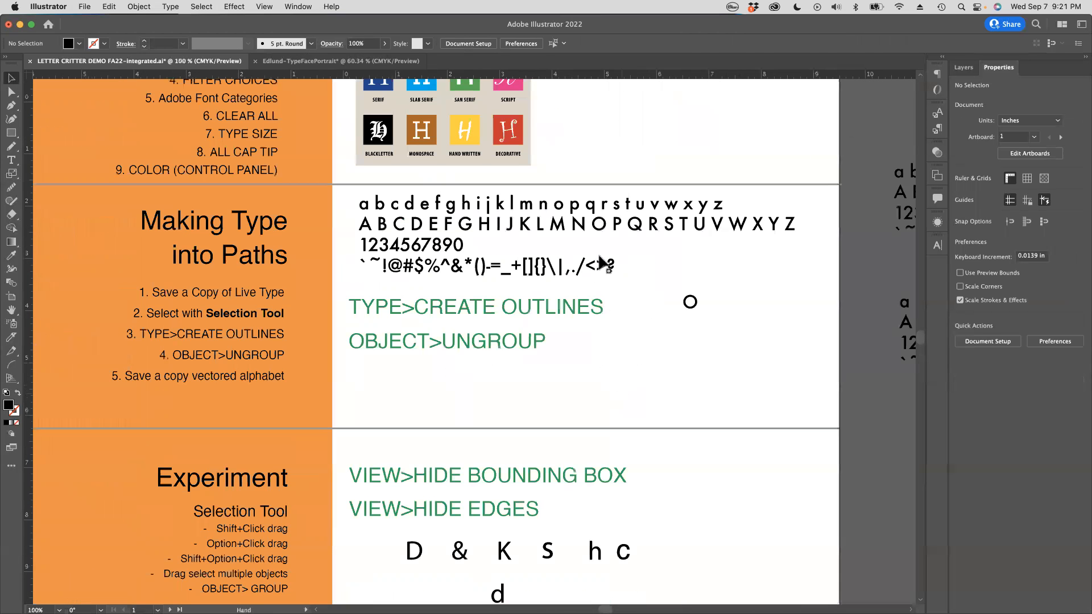
{"action": "left_click_drag", "start_coordinate": [584, 229], "coordinate": [663, 358]}
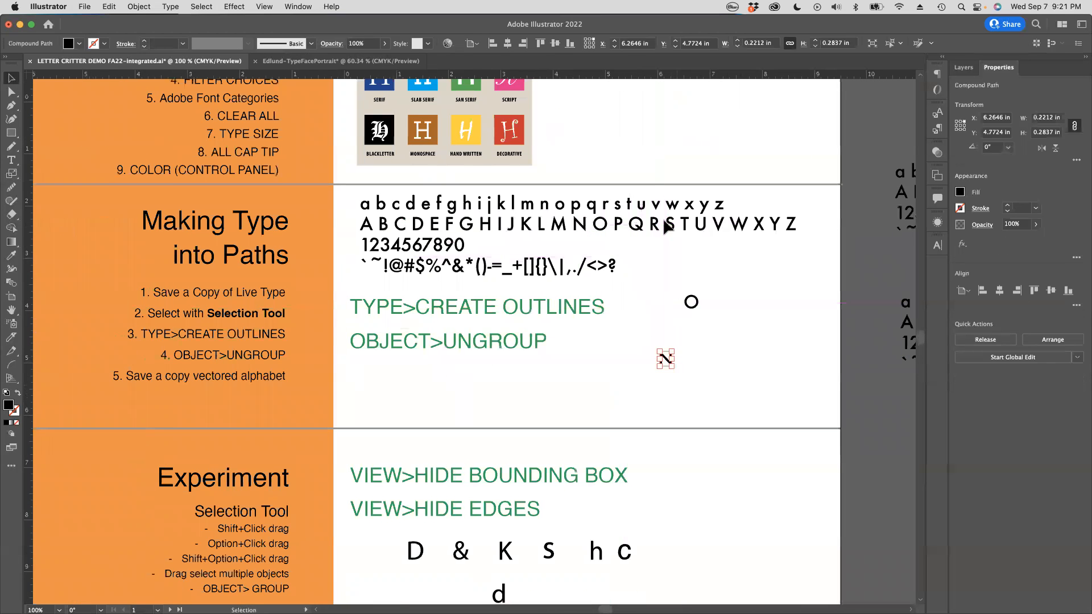
{"action": "left_click_drag", "start_coordinate": [655, 226], "coordinate": [654, 323]}
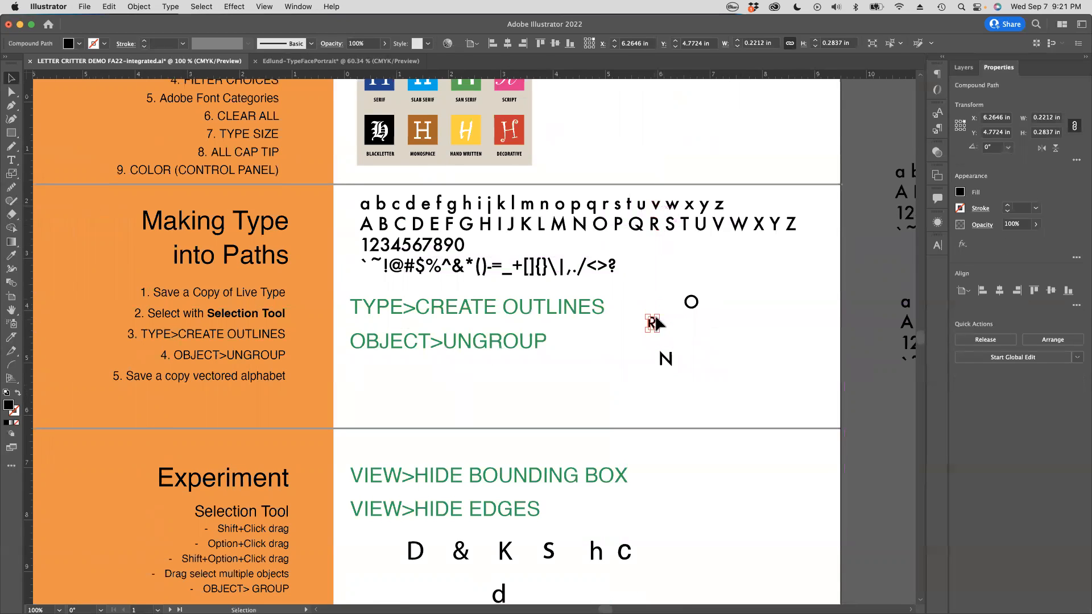
{"action": "left_click_drag", "start_coordinate": [671, 230], "coordinate": [618, 352]}
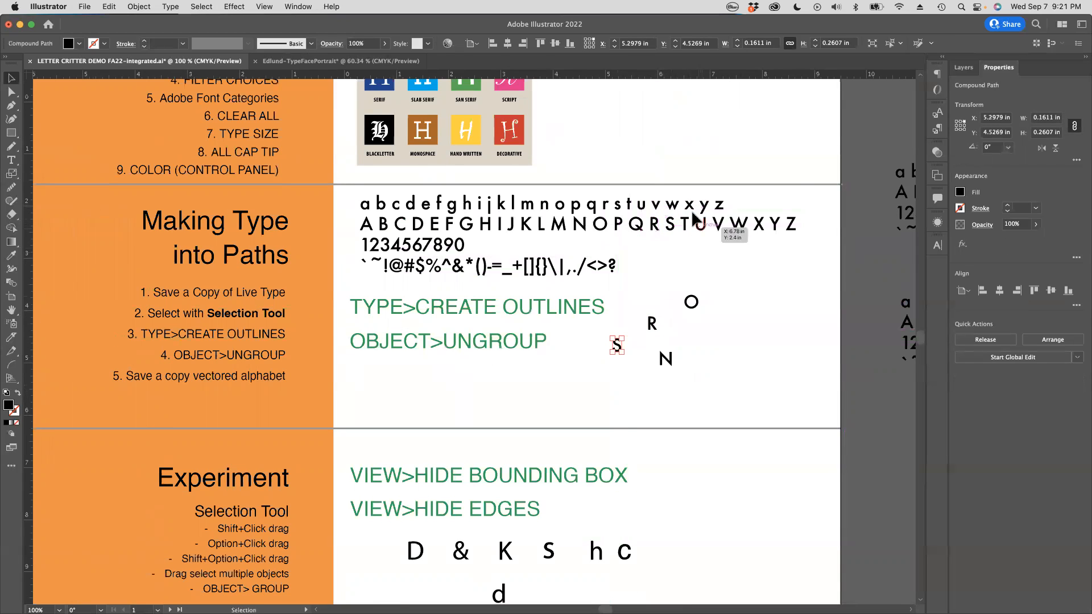
{"action": "left_click_drag", "start_coordinate": [721, 226], "coordinate": [723, 358]}
Select the loose capital letters below the alphabet together, shift them down and to the right, and deselect them.
{"action": "left_click_drag", "start_coordinate": [612, 310], "coordinate": [746, 413]}
{"action": "left_click_drag", "start_coordinate": [672, 357], "coordinate": [728, 385]}
{"action": "left_click", "coordinate": [624, 368]}
Back in the Experiment section, select the row's first d and the column's top d, try moving them sideways, undo, and deselect.
{"action": "left_click_drag", "start_coordinate": [511, 440], "coordinate": [515, 94]}
{"action": "left_click_drag", "start_coordinate": [446, 465], "coordinate": [529, 208]}
{"action": "left_click", "coordinate": [555, 217]}
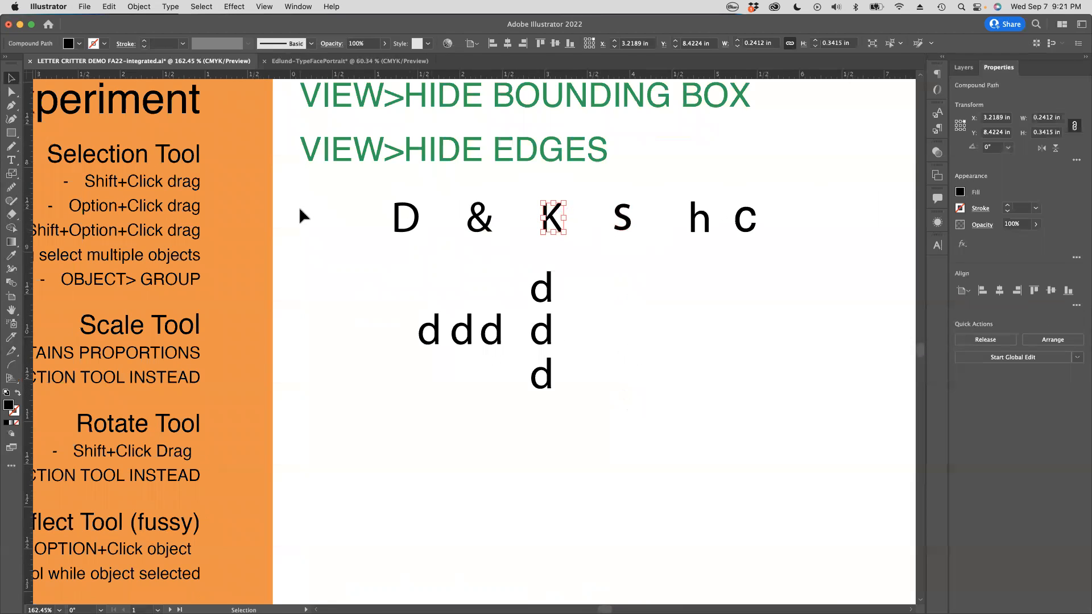
{"action": "scroll", "coordinate": [298, 206], "scroll_direction": "left", "scroll_amount": 5}
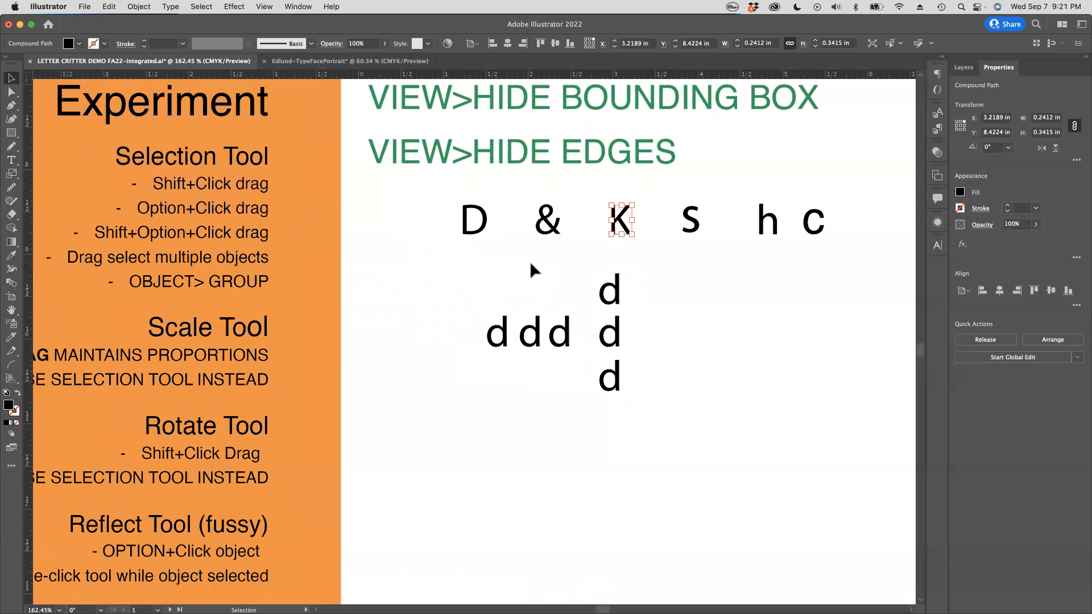
{"action": "left_click", "coordinate": [498, 332]}
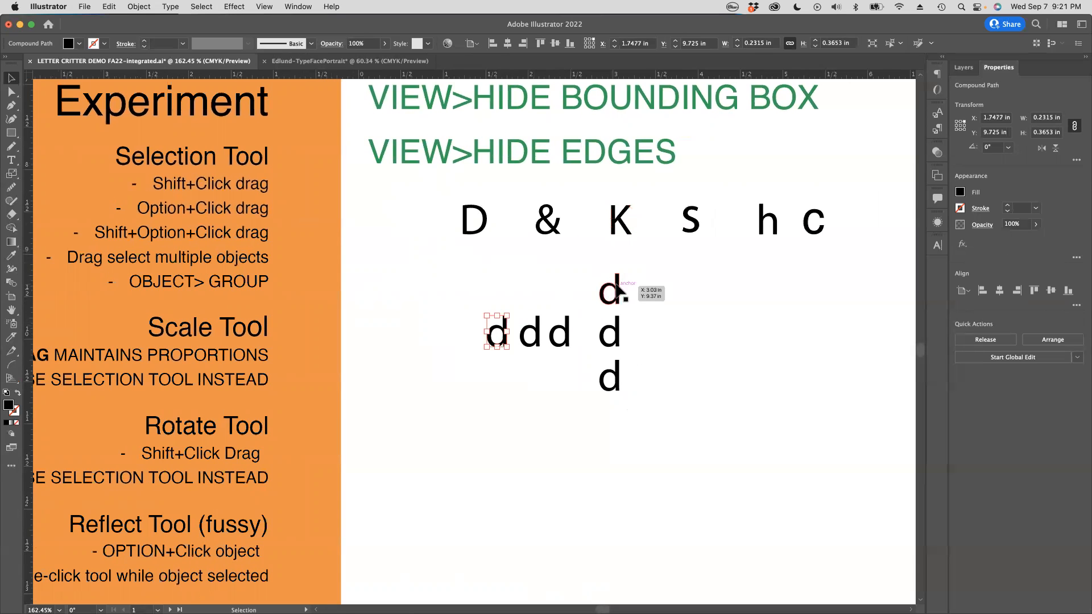
{"action": "left_click_drag", "start_coordinate": [616, 282], "coordinate": [672, 282]}
{"action": "key", "text": "super+z"}
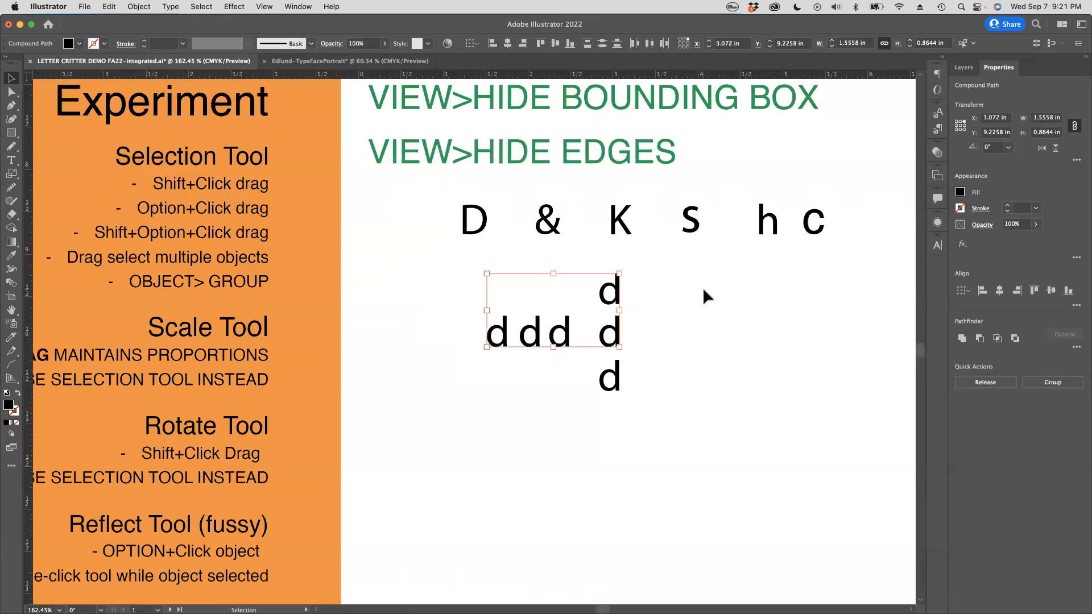
{"action": "left_click", "coordinate": [436, 297]}
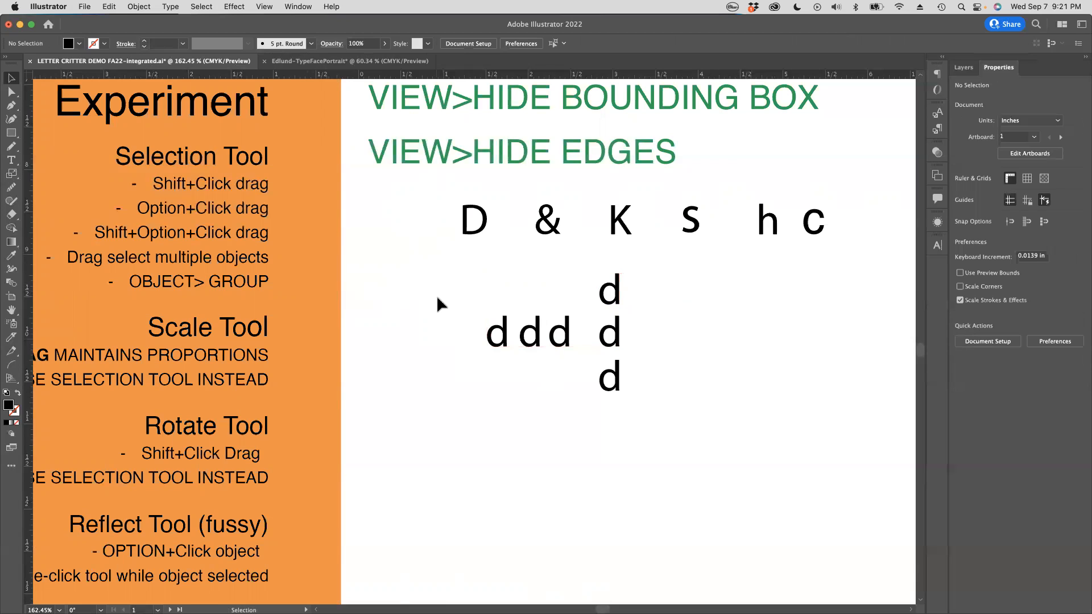
Select all six lowercase d letters together, move them left under the D and ampersand, and deselect them.
{"action": "left_click_drag", "start_coordinate": [466, 261], "coordinate": [689, 407]}
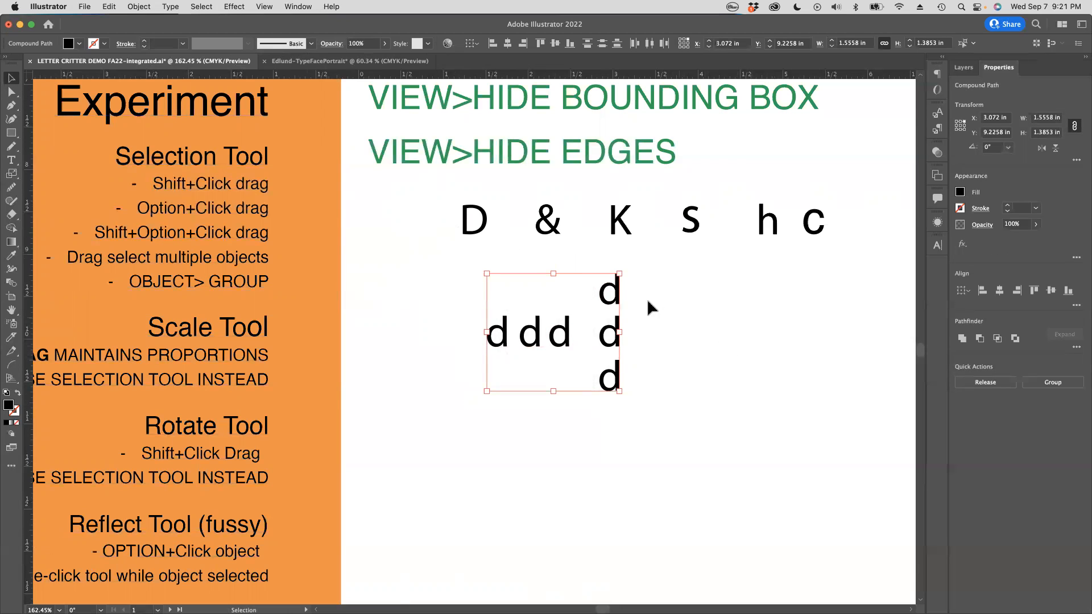
{"action": "left_click_drag", "start_coordinate": [609, 293], "coordinate": [570, 295]}
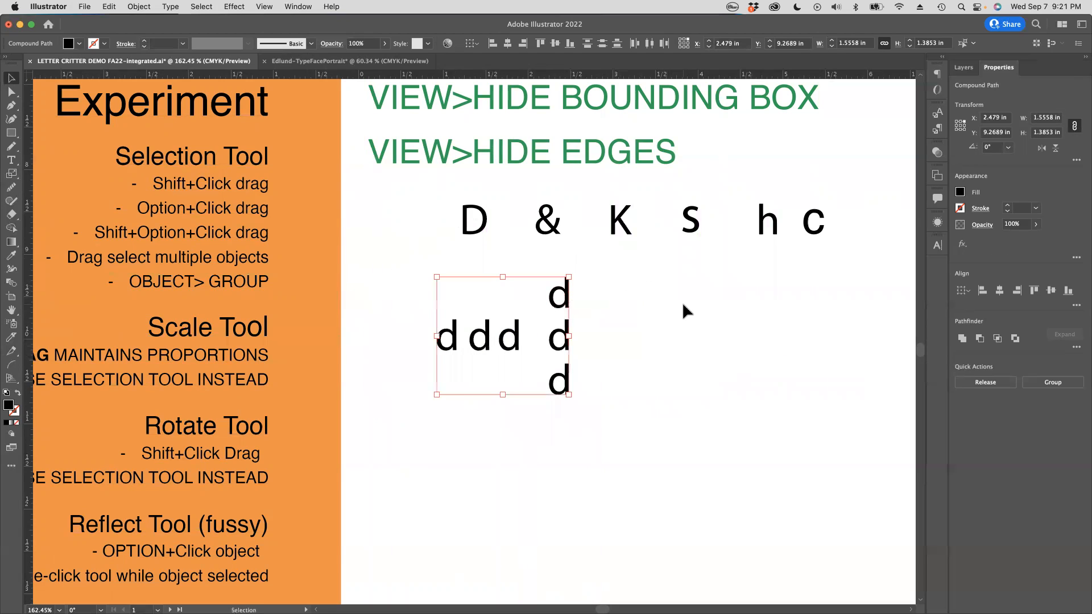
{"action": "left_click", "coordinate": [609, 302]}
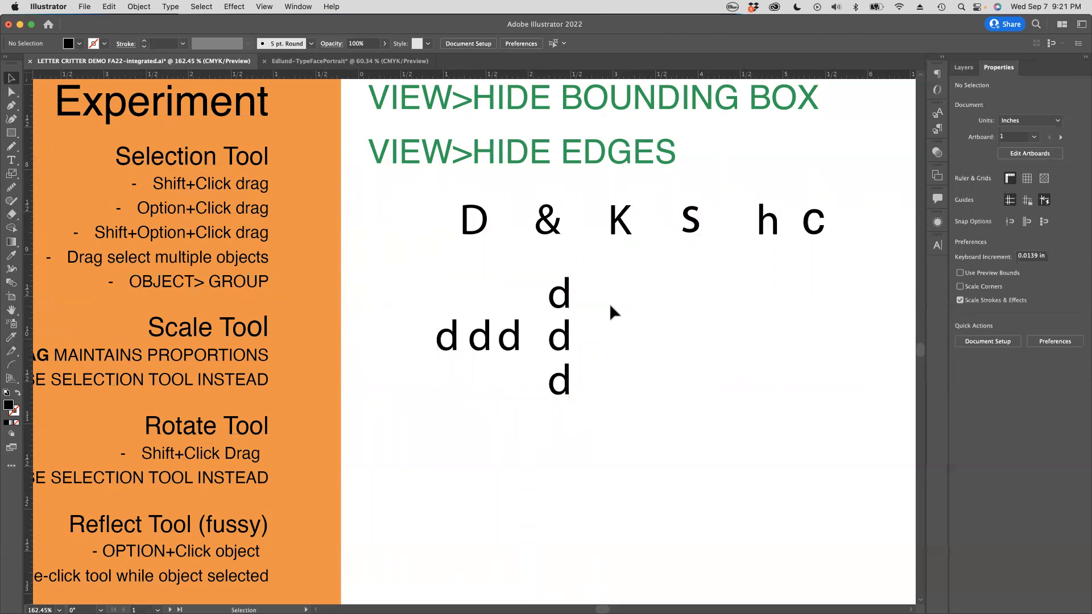
Move the column's top d down and its bottom d up so the three letters stack tightly, then deselect.
{"action": "left_click_drag", "start_coordinate": [566, 293], "coordinate": [566, 305]}
{"action": "left_click_drag", "start_coordinate": [567, 379], "coordinate": [567, 364]}
{"action": "left_click", "coordinate": [613, 330]}
Group the three stacked lowercase d letters into one object and deselect it.
{"action": "left_click_drag", "start_coordinate": [534, 276], "coordinate": [579, 390]}
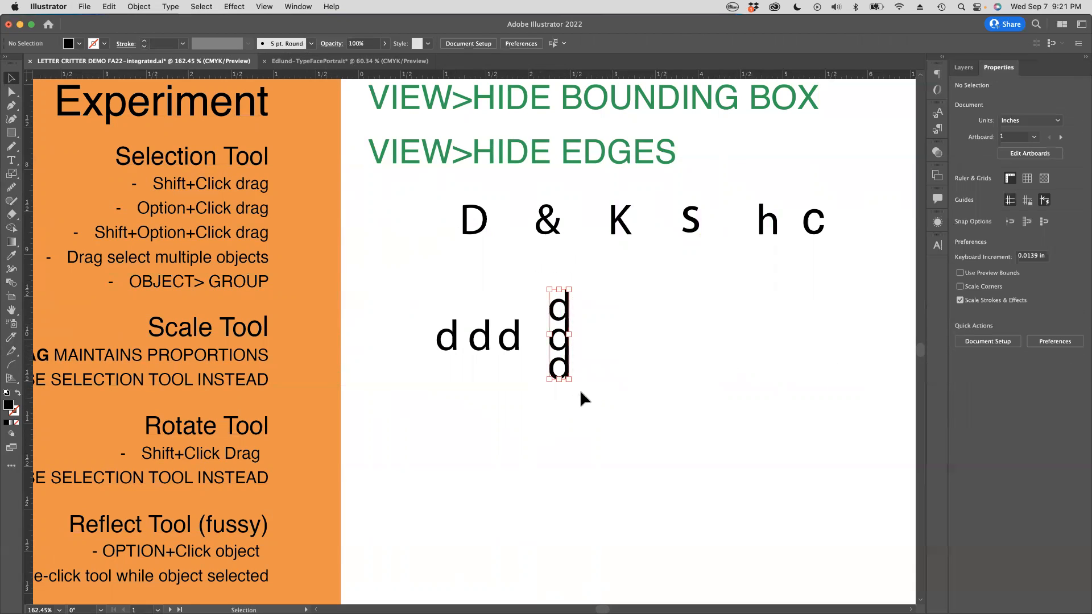
{"action": "left_click", "coordinate": [139, 7]}
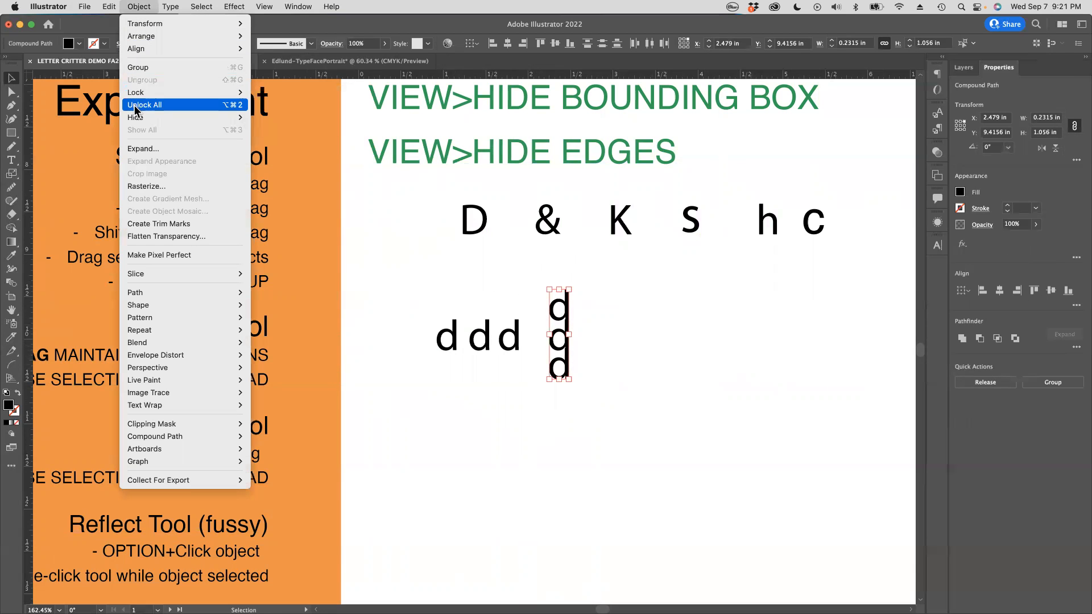
{"action": "left_click", "coordinate": [139, 68]}
{"action": "left_click", "coordinate": [712, 364]}
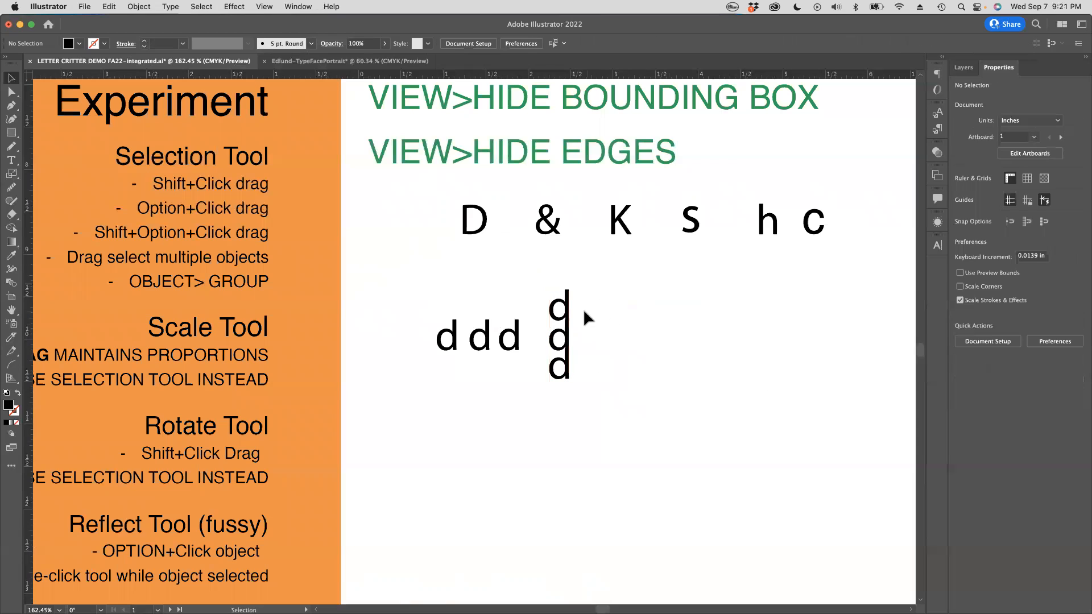
Try moving the grouped d column sideways, up and down as one object, undoing each move.
{"action": "left_click_drag", "start_coordinate": [567, 314], "coordinate": [661, 318]}
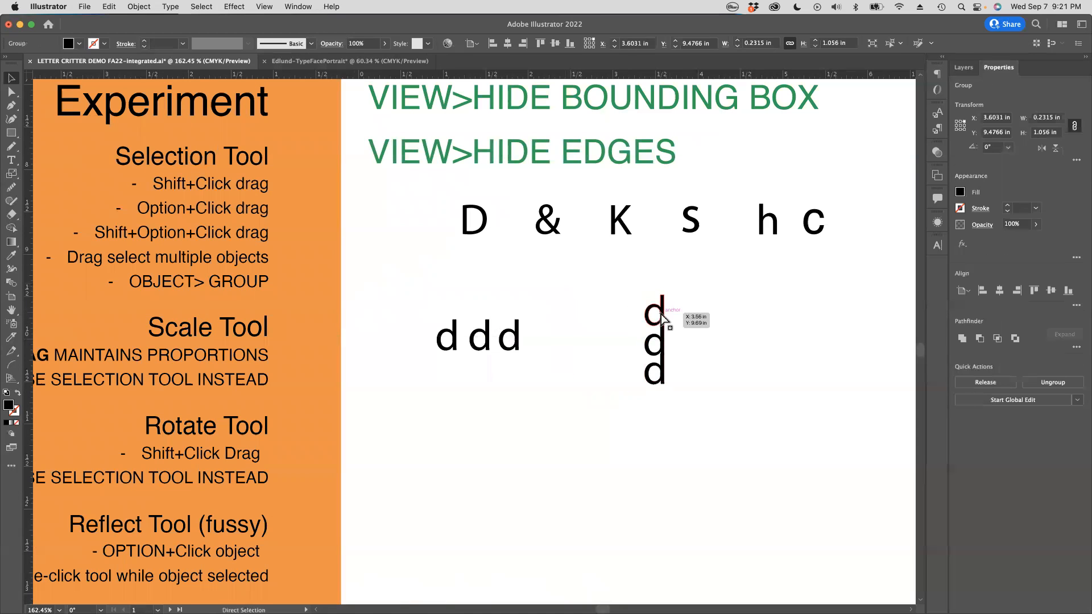
{"action": "key", "text": "super+z"}
{"action": "left_click_drag", "start_coordinate": [566, 304], "coordinate": [634, 270]}
{"action": "key", "text": "super+z"}
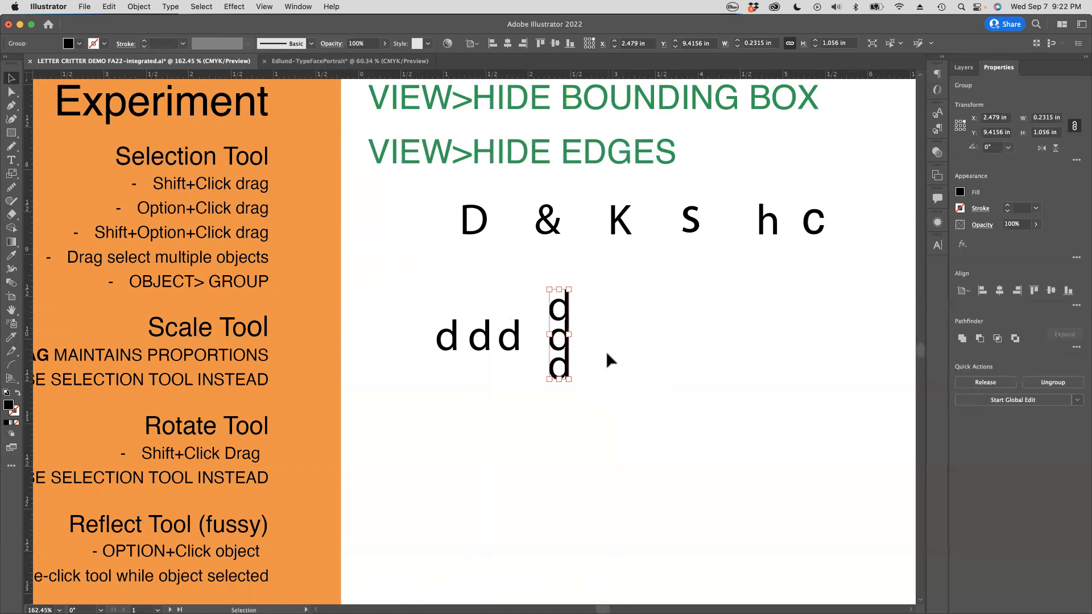
{"action": "left_click_drag", "start_coordinate": [569, 327], "coordinate": [615, 356]}
{"action": "key", "text": "super+z"}
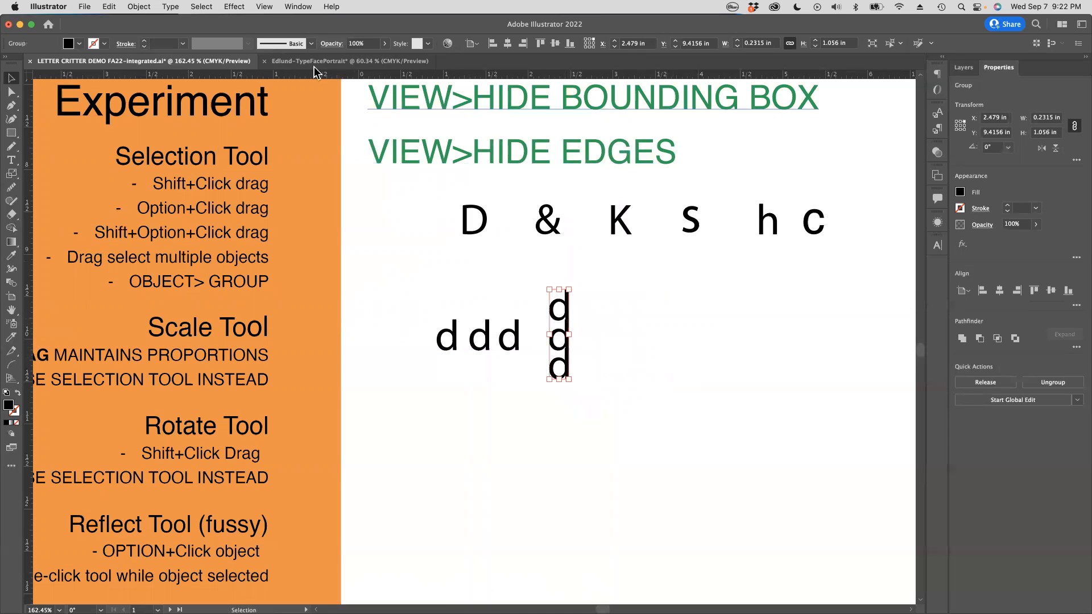
Ungroup the stacked column of three d letters and try moving each letter apart individually, undoing the moves.
{"action": "left_click", "coordinate": [139, 6]}
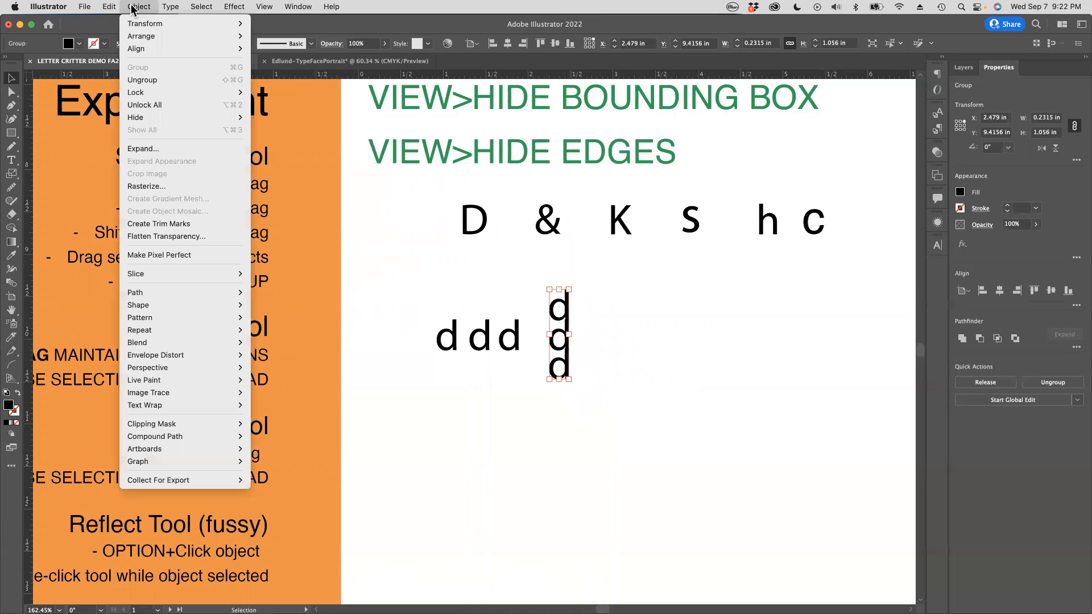
{"action": "left_click", "coordinate": [154, 84]}
{"action": "left_click_drag", "start_coordinate": [569, 302], "coordinate": [607, 275]}
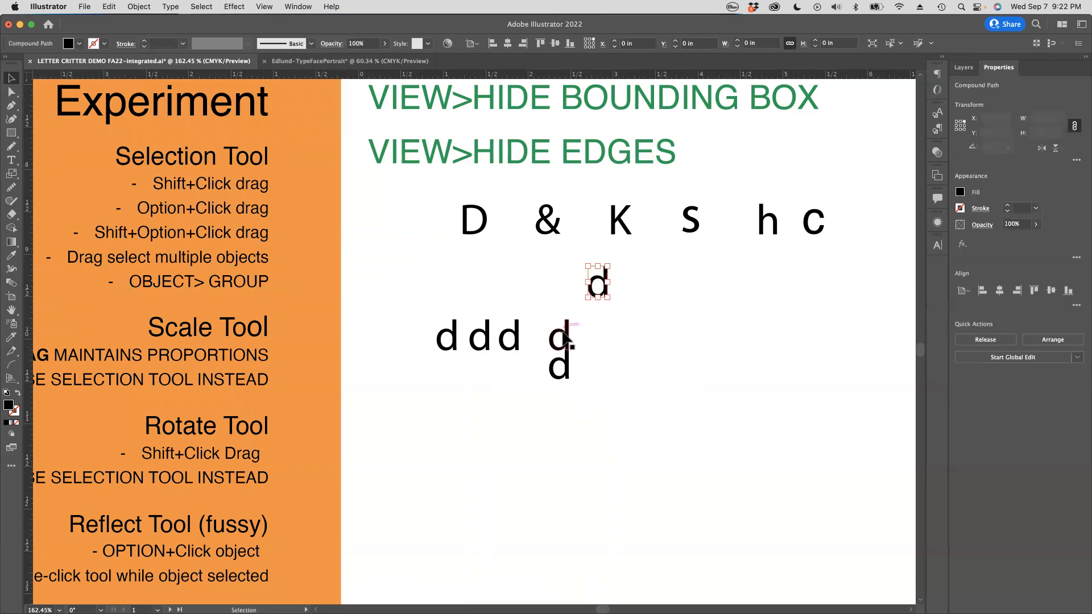
{"action": "left_click_drag", "start_coordinate": [563, 333], "coordinate": [608, 338]}
{"action": "left_click_drag", "start_coordinate": [567, 369], "coordinate": [612, 384]}
{"action": "key", "text": "super+z"}
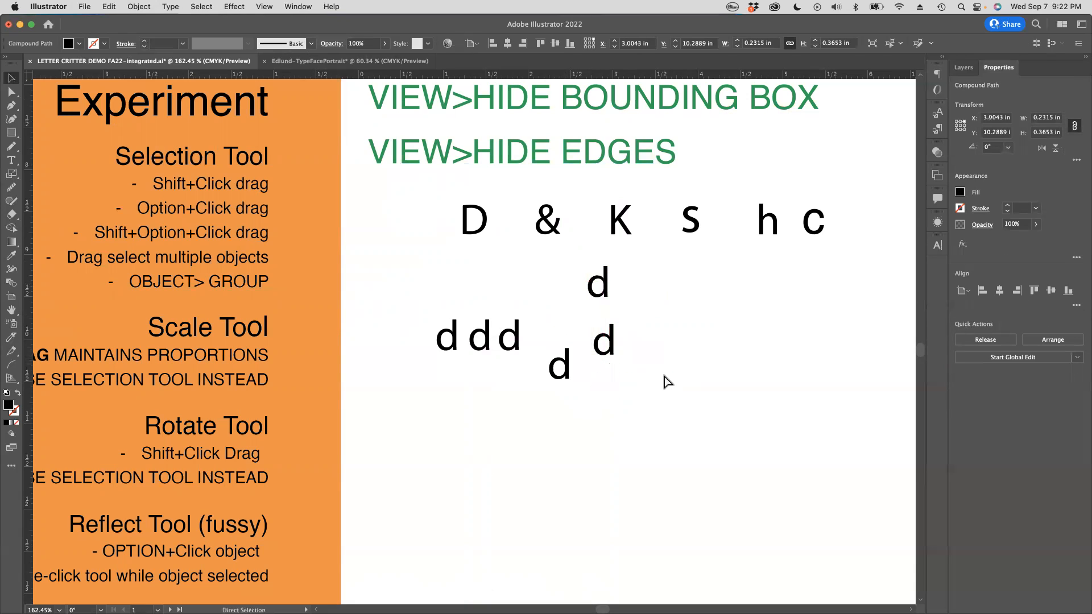
{"action": "key", "text": "super+z"}
{"action": "key", "text": "super+z"}
{"action": "left_click", "coordinate": [561, 284]}
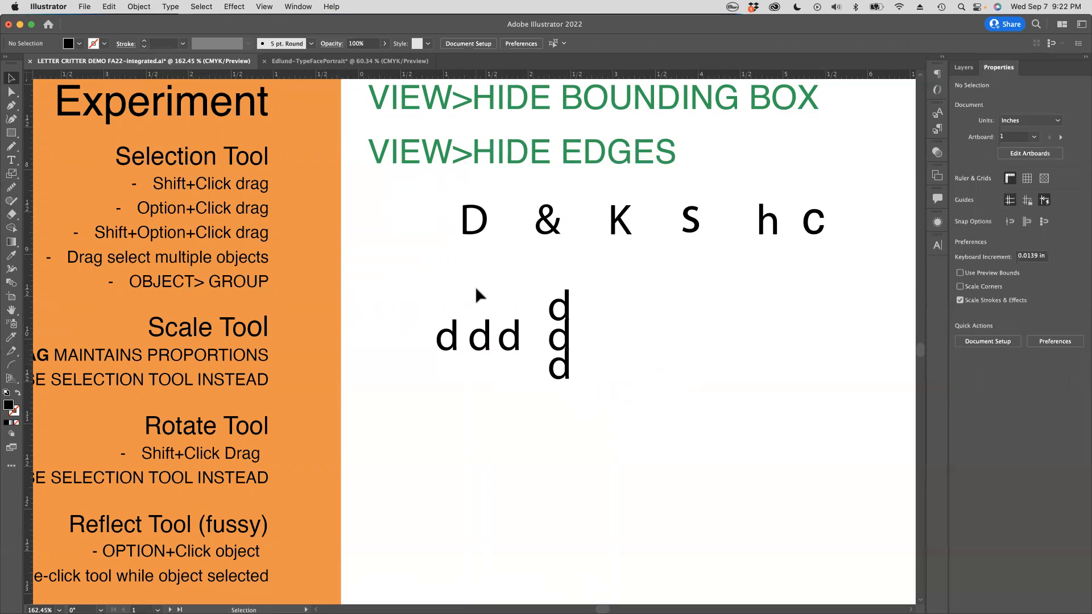
Select the last lowercase d in the horizontal row of three.
{"action": "scroll", "coordinate": [475, 286], "scroll_direction": "left", "scroll_amount": 3}
{"action": "left_click", "coordinate": [552, 340]}
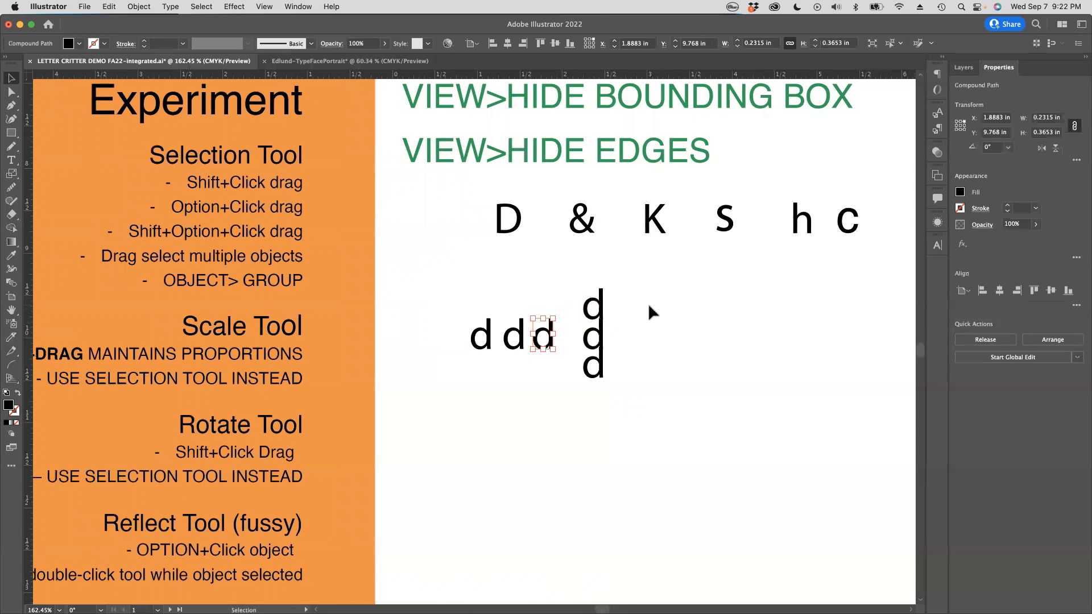
{"action": "left_click_drag", "start_coordinate": [649, 310], "coordinate": [600, 293]}
{"action": "scroll", "coordinate": [699, 275], "scroll_direction": "left", "scroll_amount": 10}
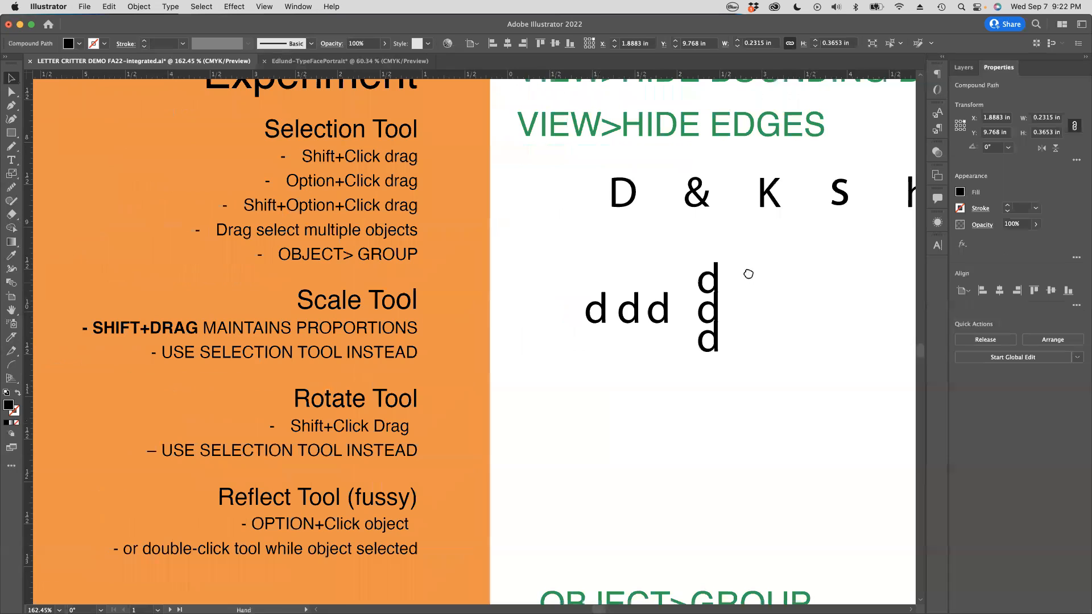
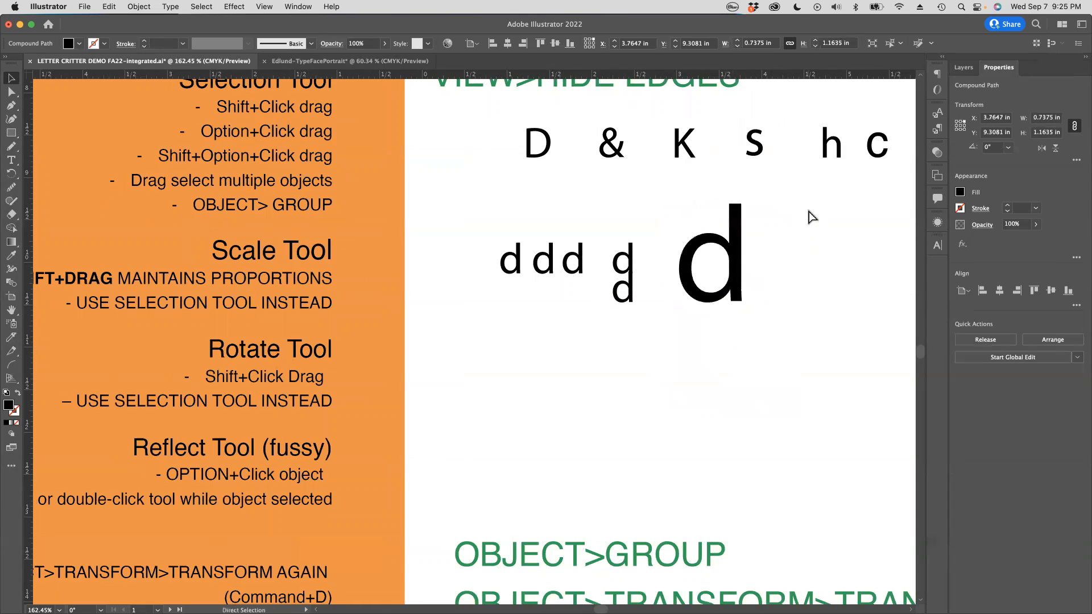
Select the enlarged lowercase d and activate the Reflect tool.
{"action": "key", "text": "v"}
{"action": "left_click", "coordinate": [736, 234]}
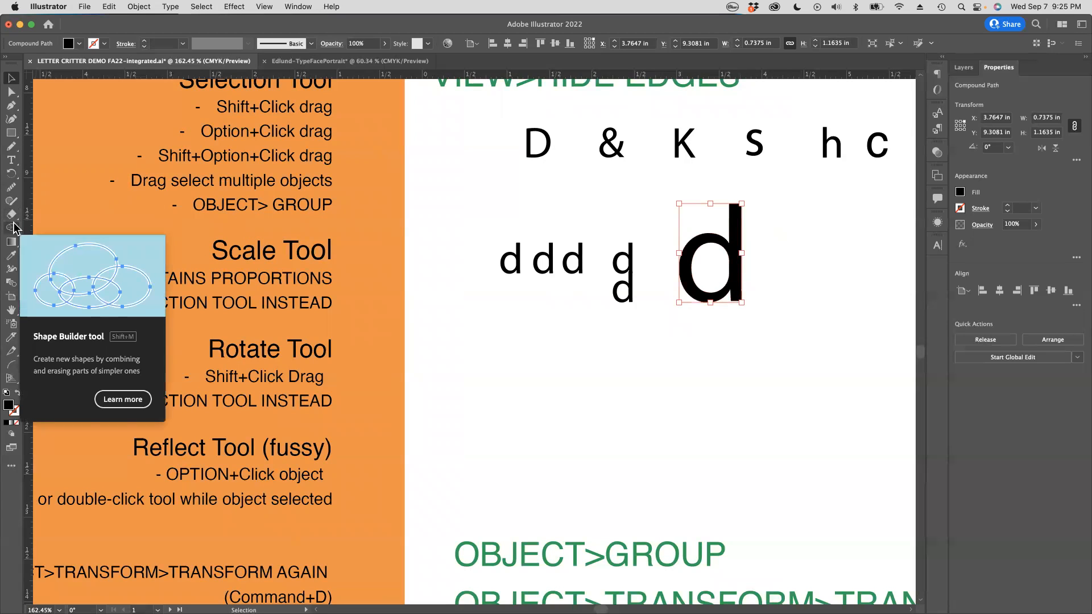
{"action": "left_click", "coordinate": [11, 174]}
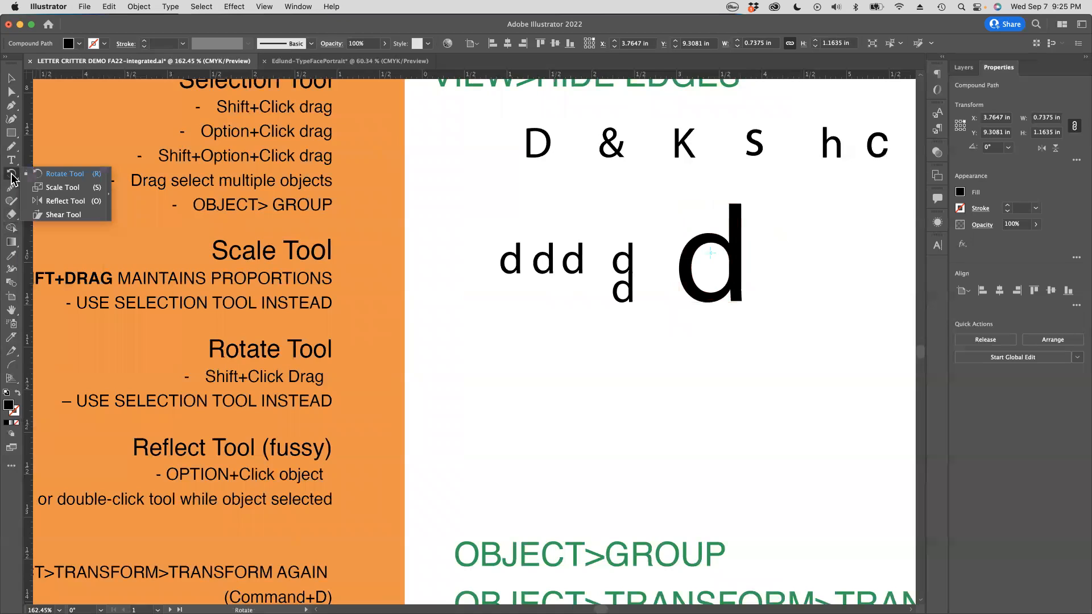
{"action": "left_click", "coordinate": [49, 201]}
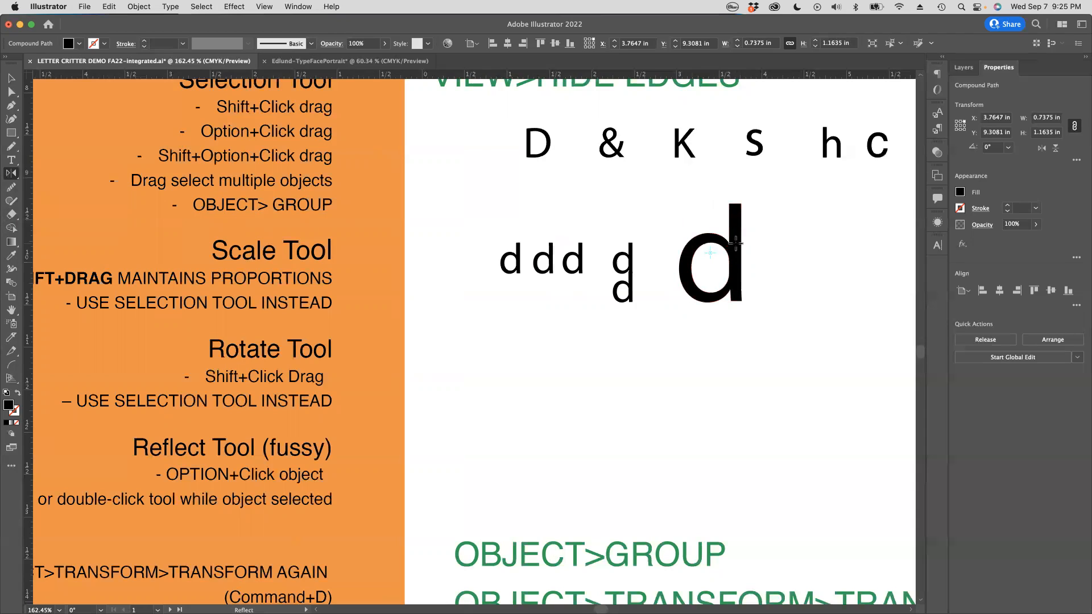
Try reflecting the enlarged d freehand about a reference point on its stem, undoing each attempt.
{"action": "left_click", "coordinate": [736, 243]}
{"action": "left_click_drag", "start_coordinate": [734, 260], "coordinate": [741, 299]}
{"action": "key", "text": "v"}
{"action": "key", "text": "super+z"}
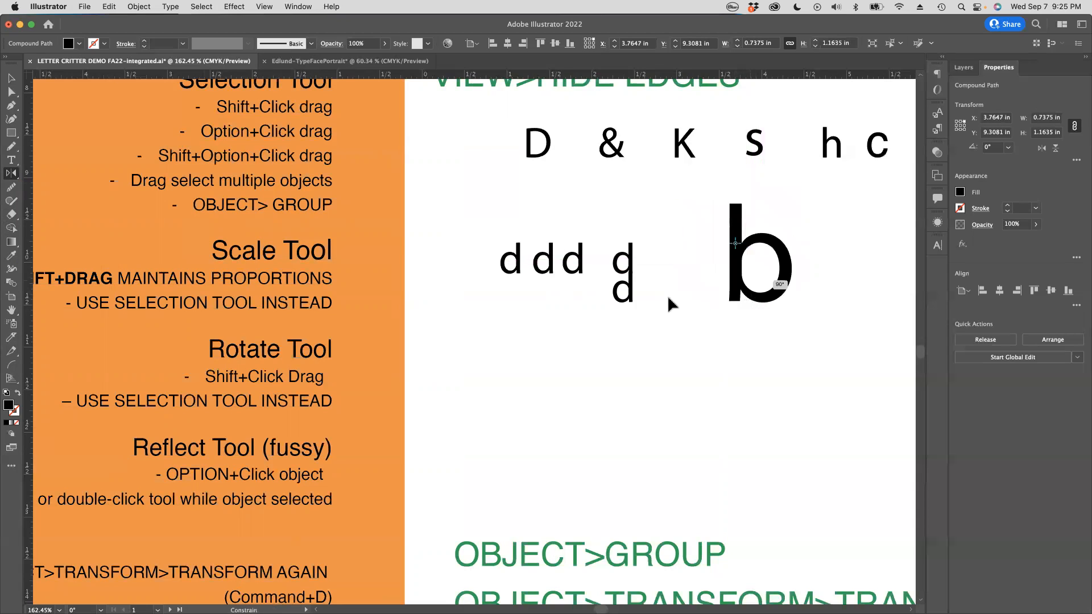
{"action": "left_click_drag", "start_coordinate": [696, 270], "coordinate": [763, 257]}
{"action": "key", "text": "super+z"}
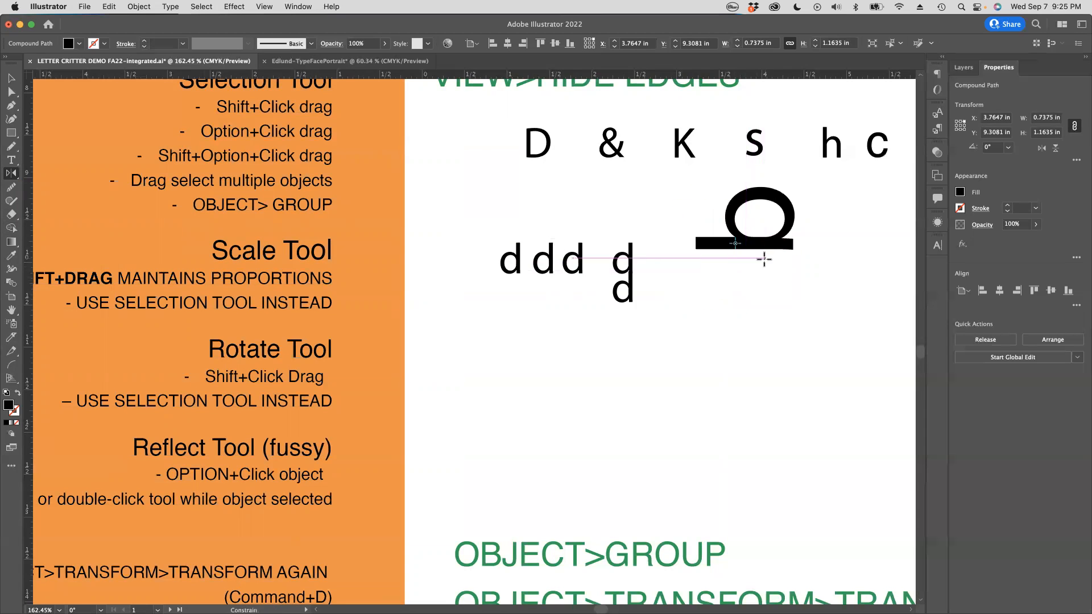
{"action": "key", "text": "super+z"}
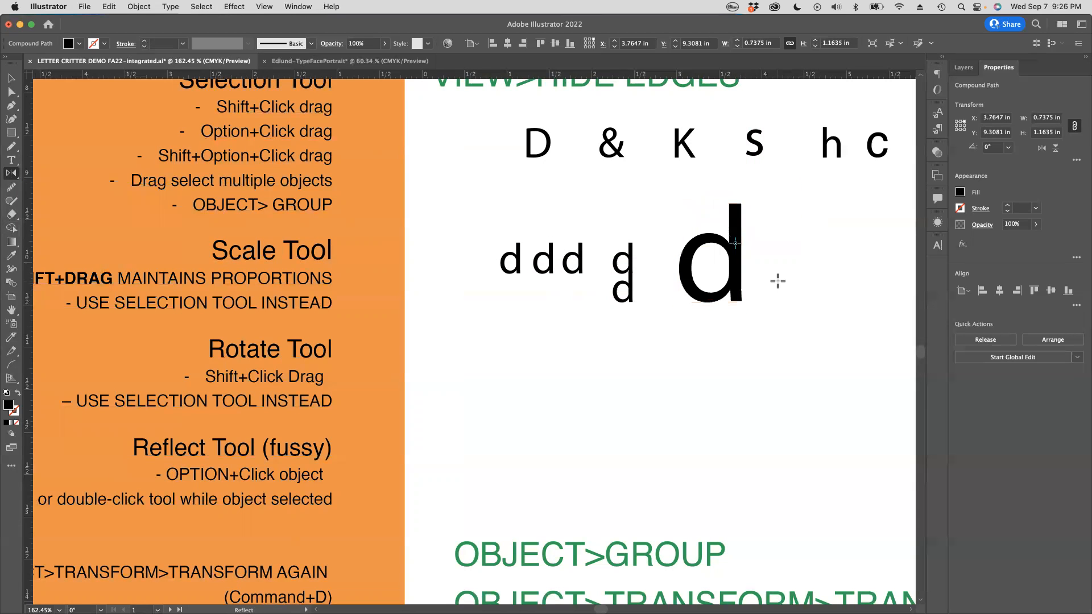
Open the Reflect options for the enlarged d and compare the Horizontal and Vertical axes with Preview switched off and on.
{"action": "double_click", "coordinate": [11, 173]}
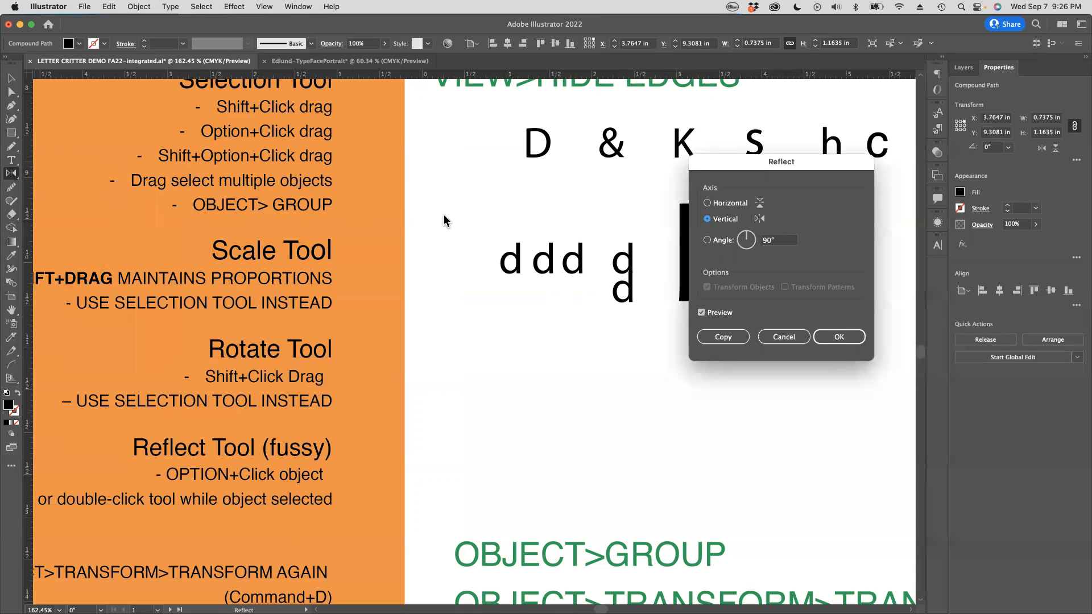
{"action": "left_click", "coordinate": [783, 337]}
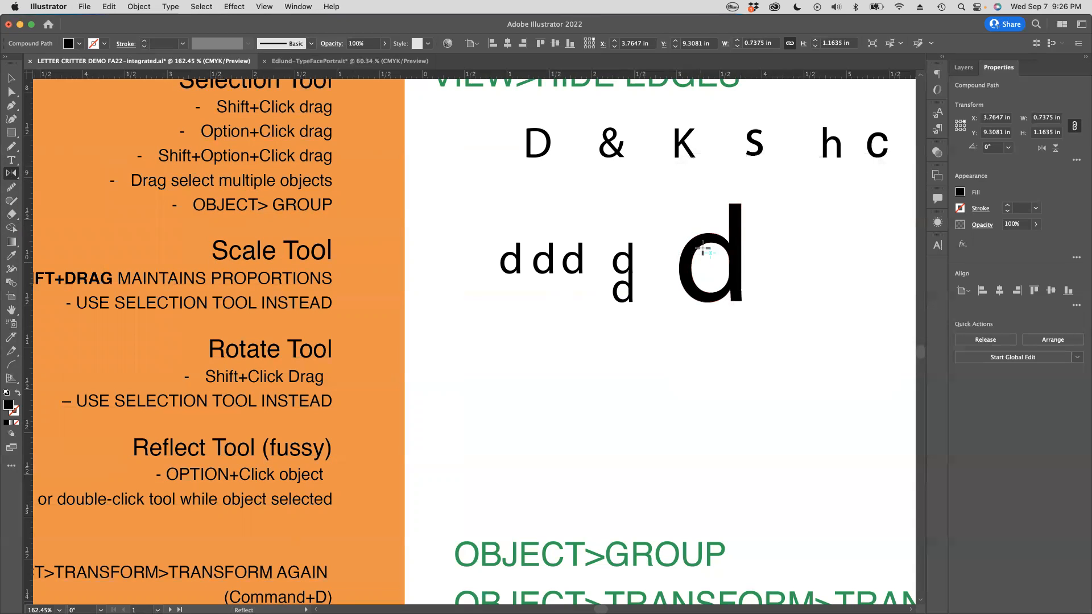
{"action": "double_click", "coordinate": [11, 173]}
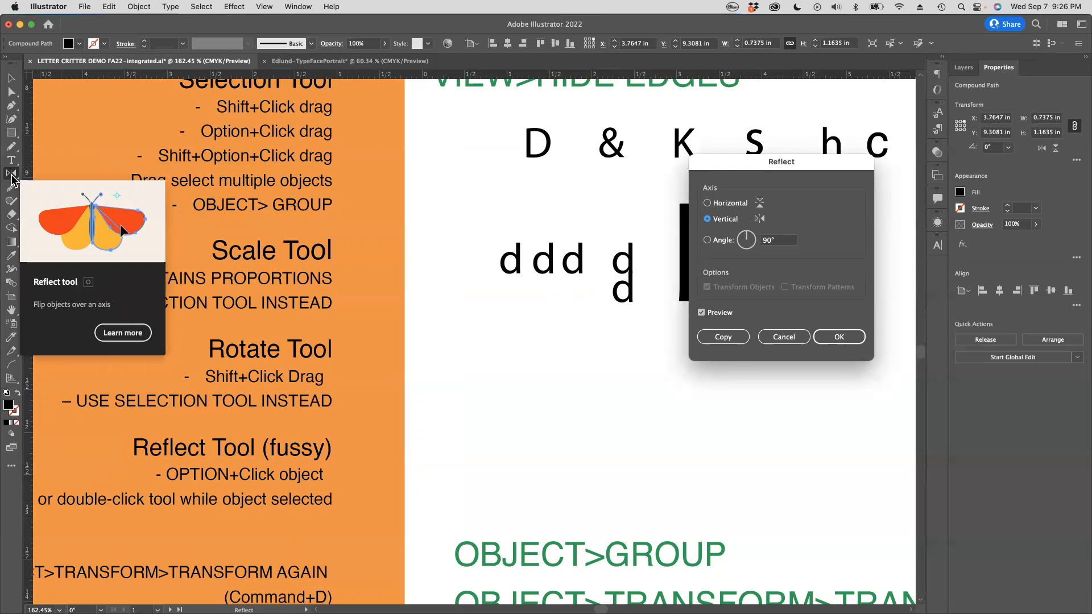
{"action": "left_click_drag", "start_coordinate": [796, 171], "coordinate": [421, 156]}
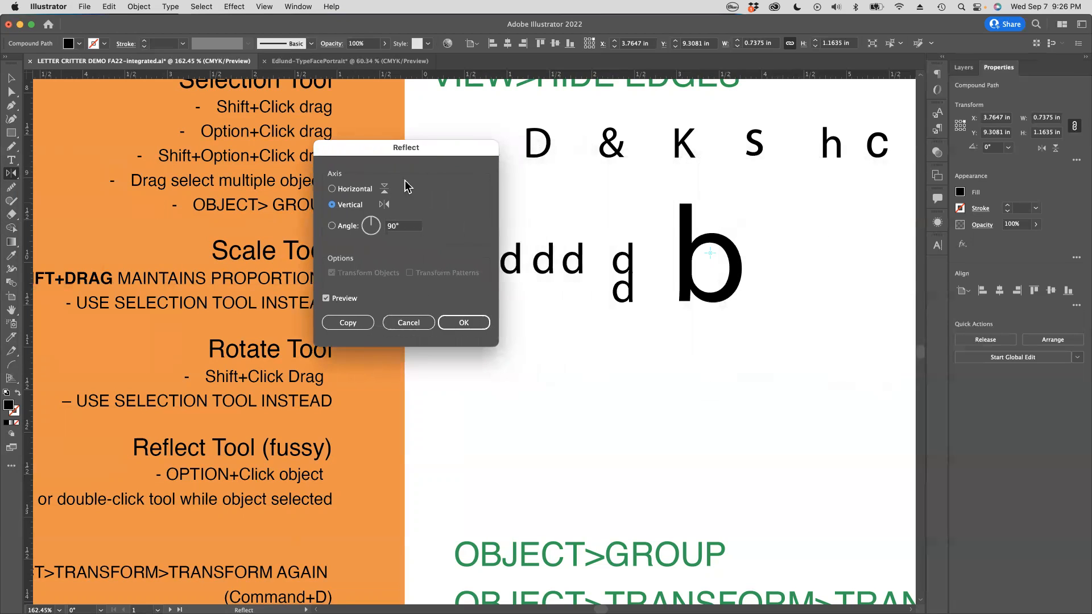
{"action": "left_click", "coordinate": [331, 189]}
{"action": "left_click", "coordinate": [331, 204]}
{"action": "left_click", "coordinate": [326, 298]}
{"action": "left_click", "coordinate": [326, 298]}
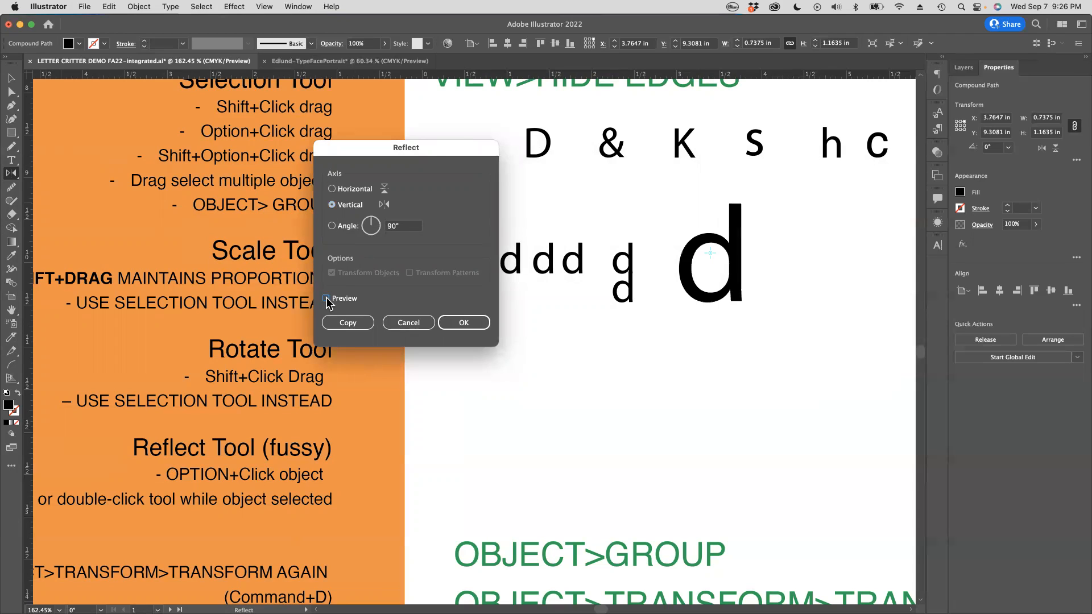
{"action": "left_click", "coordinate": [326, 298]}
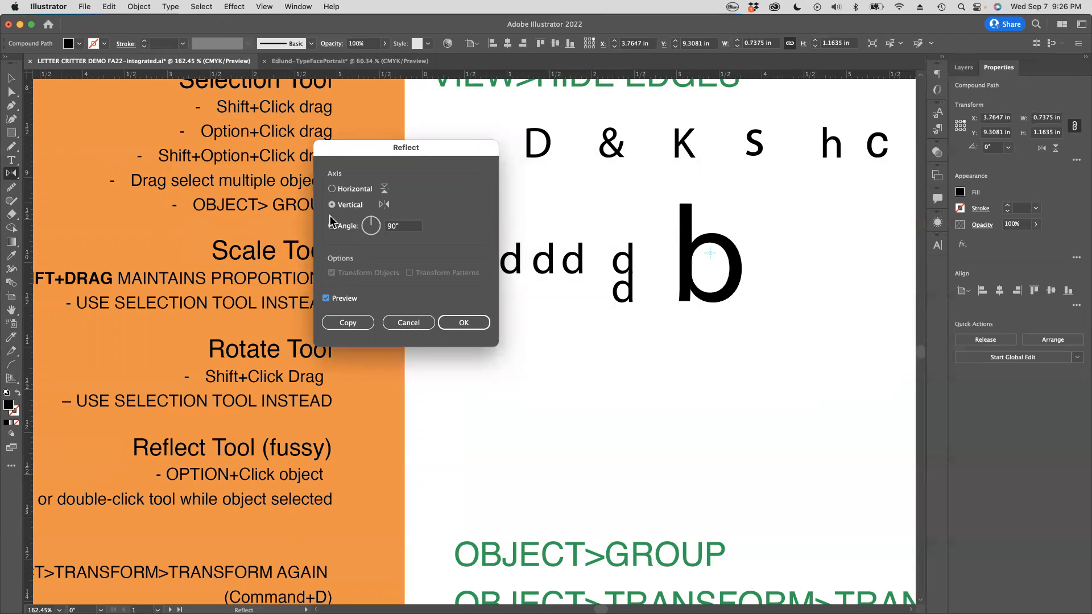
Preview both reflection axes again and create a mirrored copy of the enlarged d across the Vertical axis.
{"action": "left_click", "coordinate": [331, 189]}
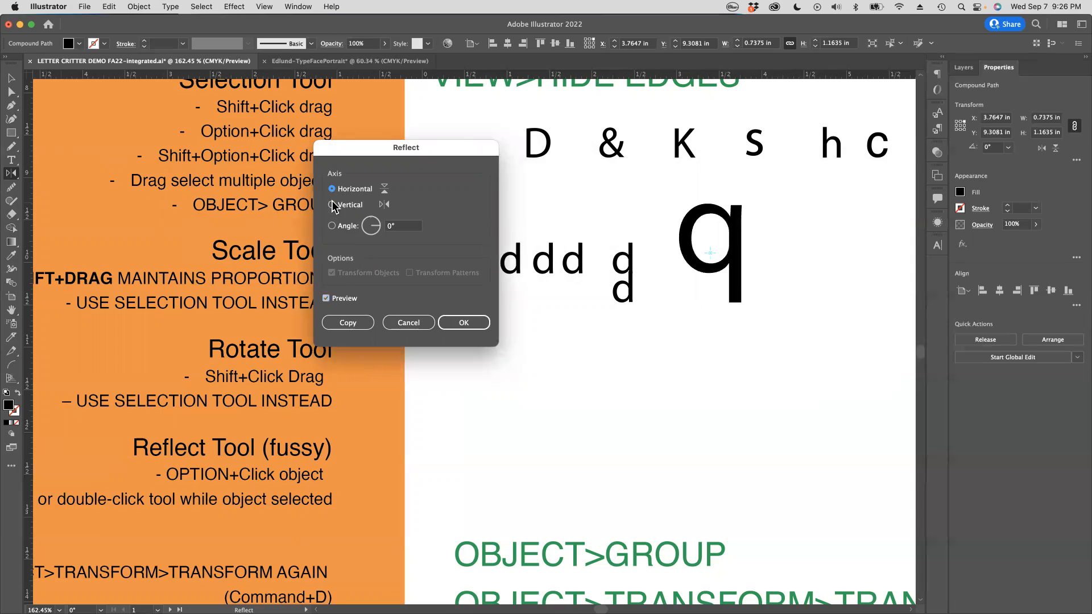
{"action": "left_click", "coordinate": [332, 206]}
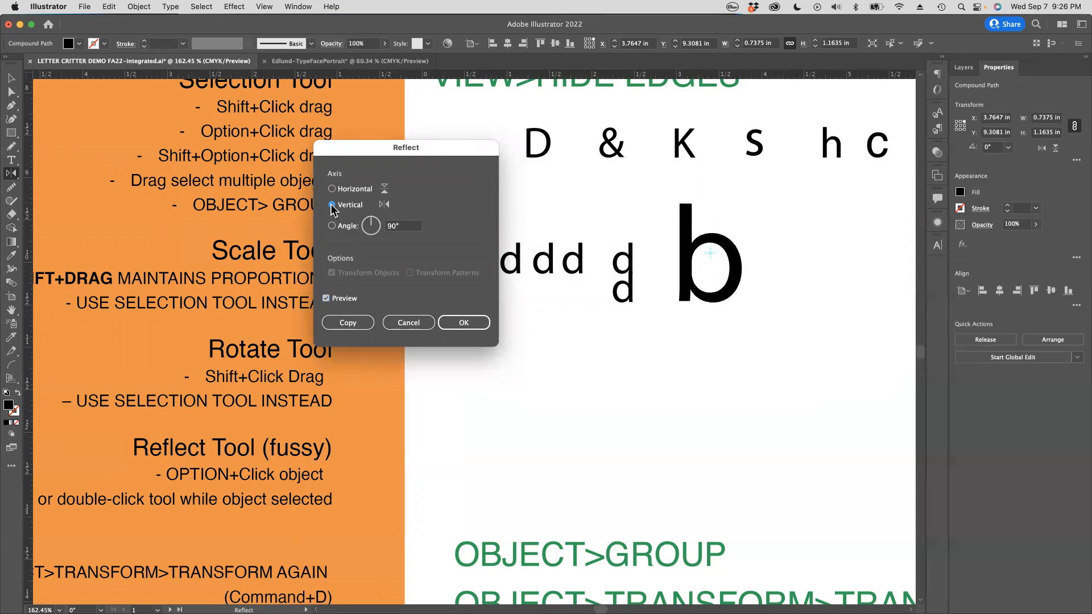
{"action": "left_click", "coordinate": [332, 189]}
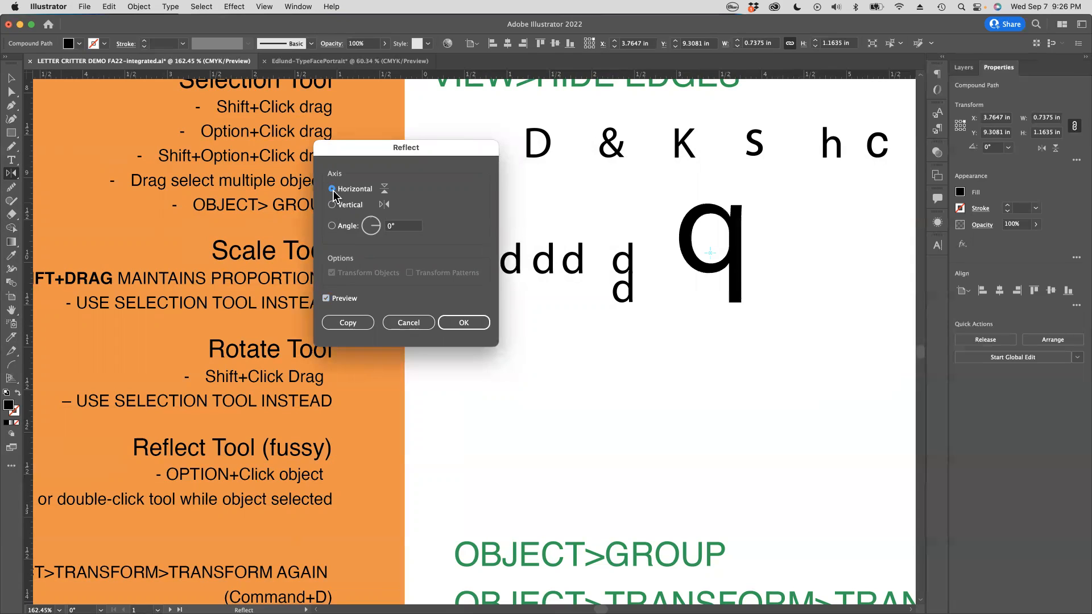
{"action": "left_click", "coordinate": [333, 206]}
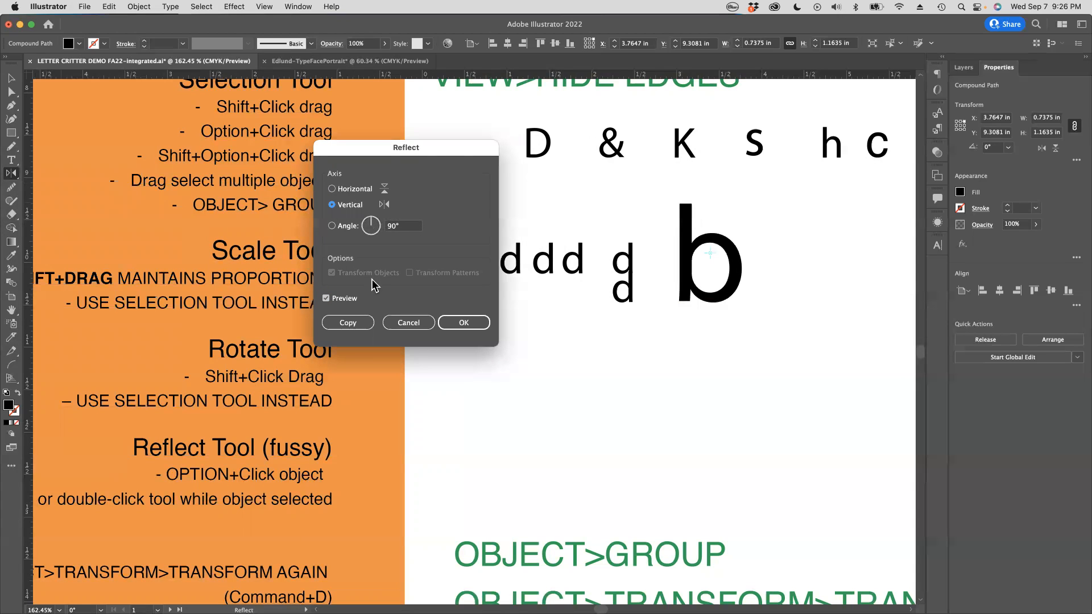
{"action": "left_click", "coordinate": [350, 329]}
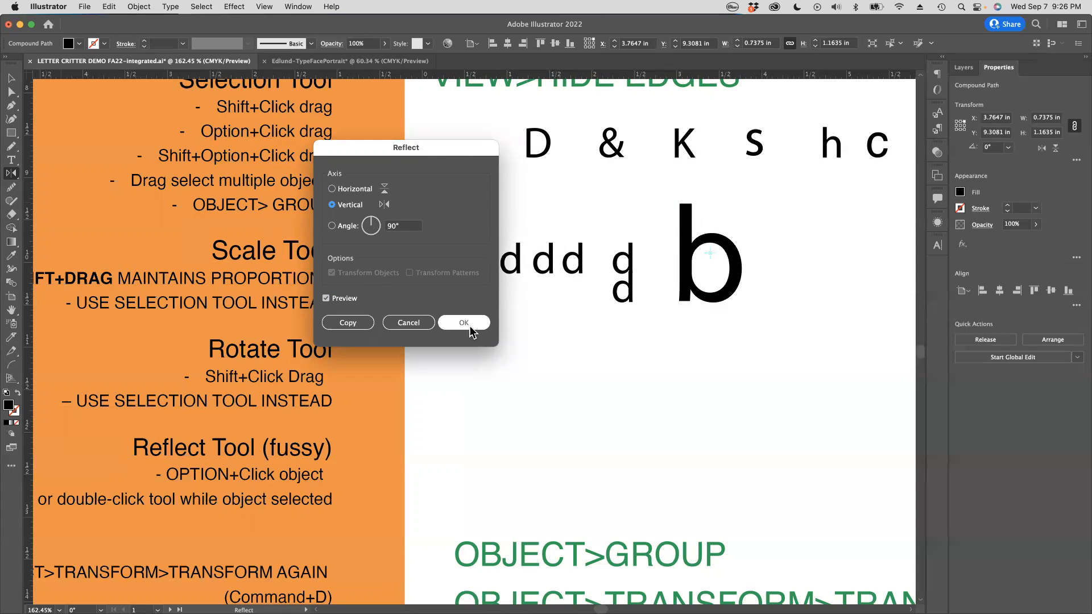
{"action": "left_click", "coordinate": [346, 322]}
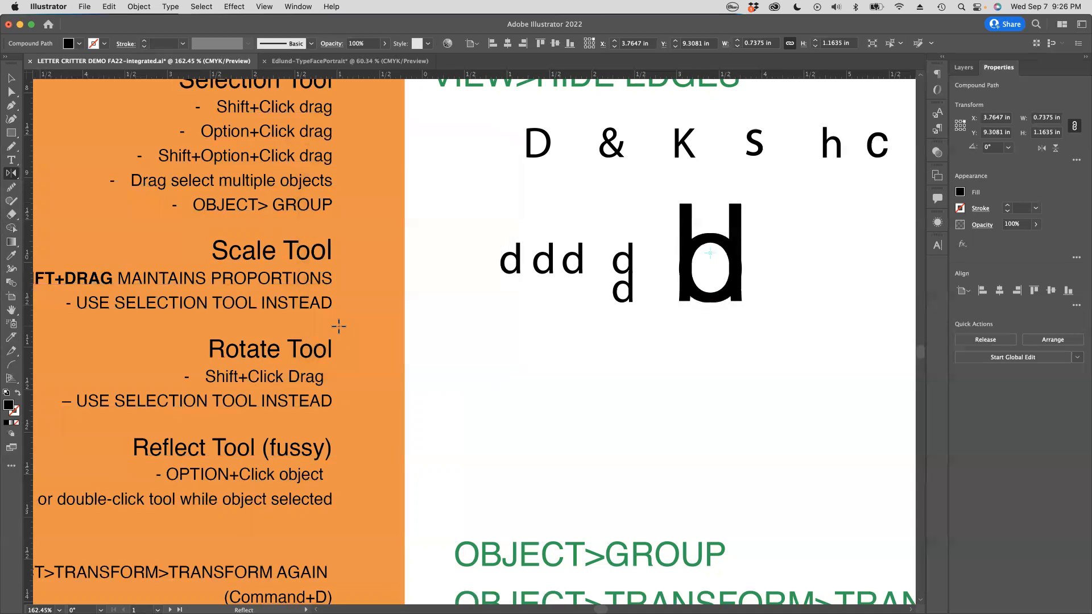
Move the enlarged d off its mirrored copy, shift the mirrored b to its other side so their stems overlap, and deselect.
{"action": "key", "text": "v"}
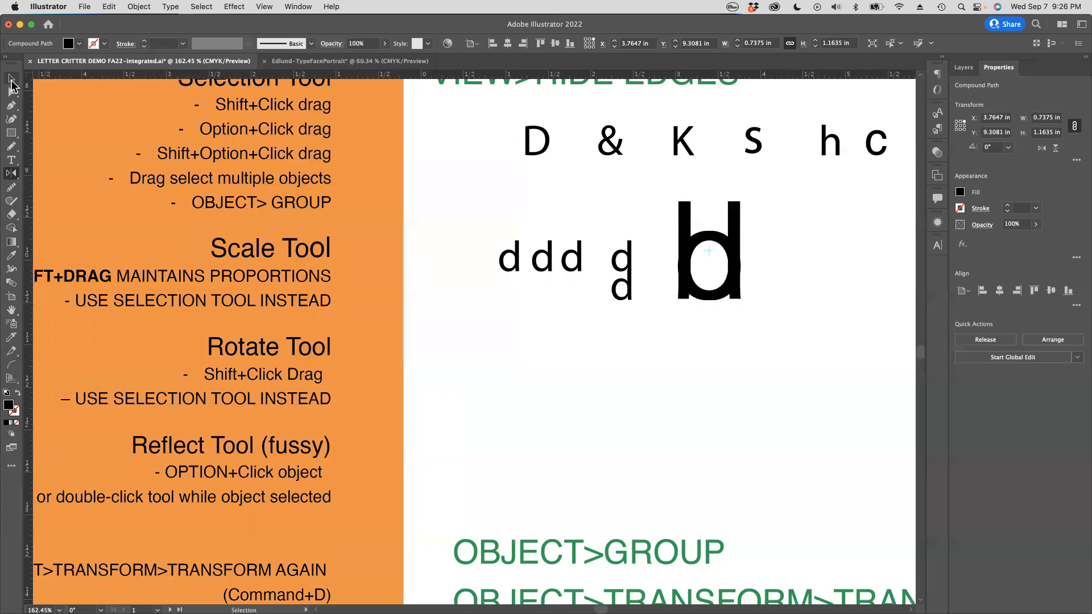
{"action": "left_click_drag", "start_coordinate": [736, 235], "coordinate": [778, 235]}
{"action": "scroll", "coordinate": [776, 228], "scroll_direction": "right", "scroll_amount": 4}
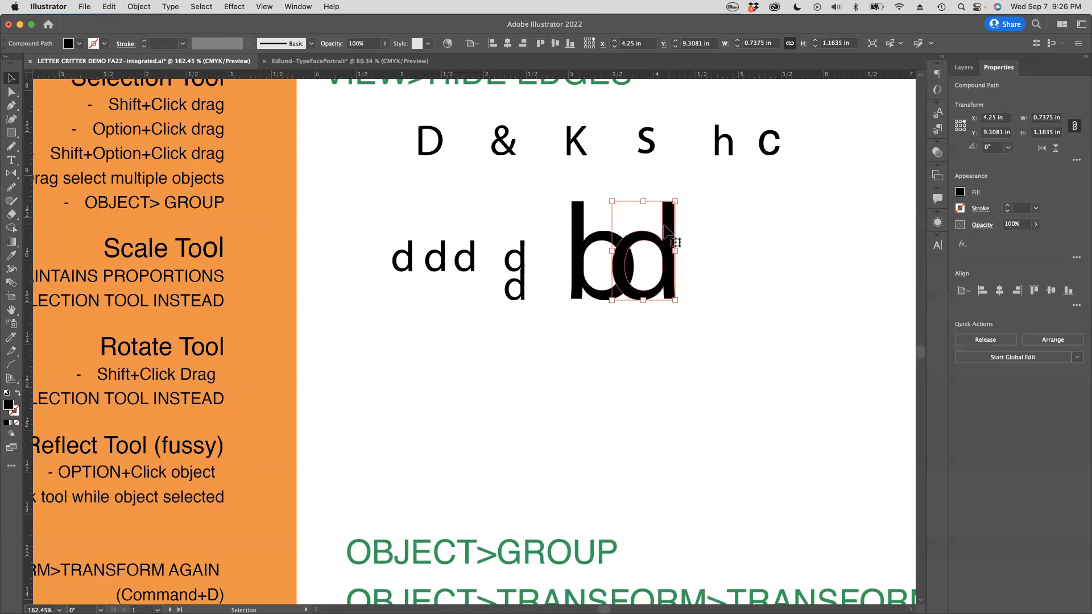
{"action": "scroll", "coordinate": [580, 226], "scroll_direction": "right", "scroll_amount": 1}
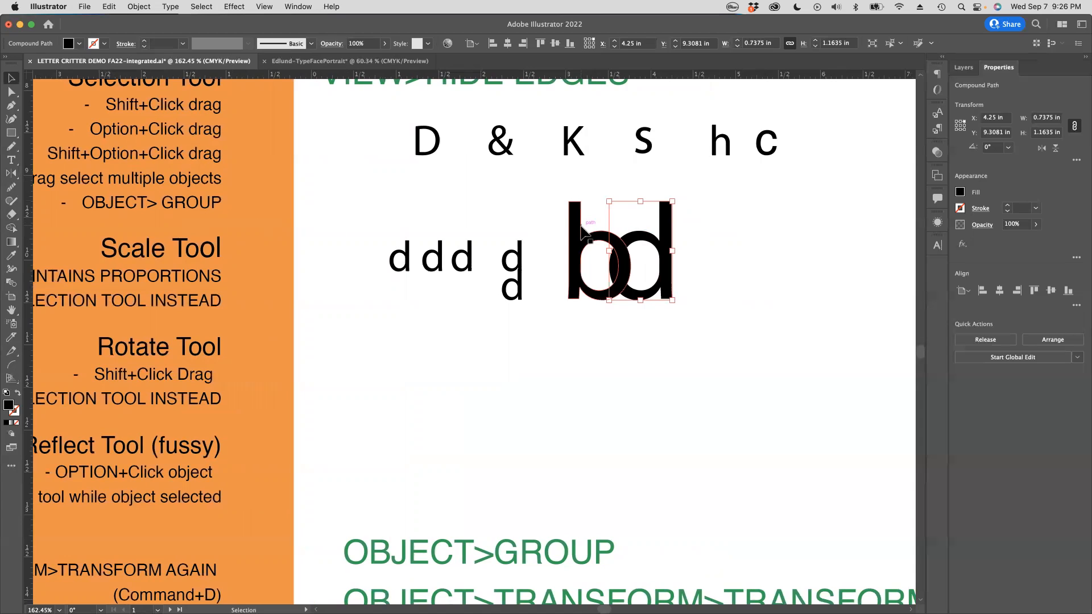
{"action": "left_click_drag", "start_coordinate": [576, 233], "coordinate": [663, 226]}
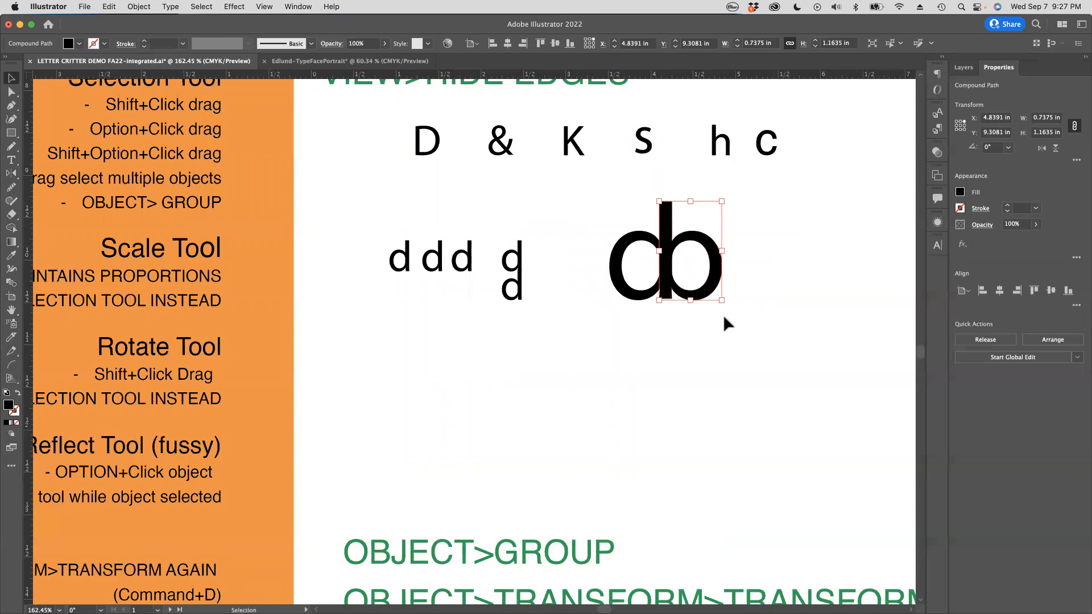
{"action": "left_click", "coordinate": [765, 280]}
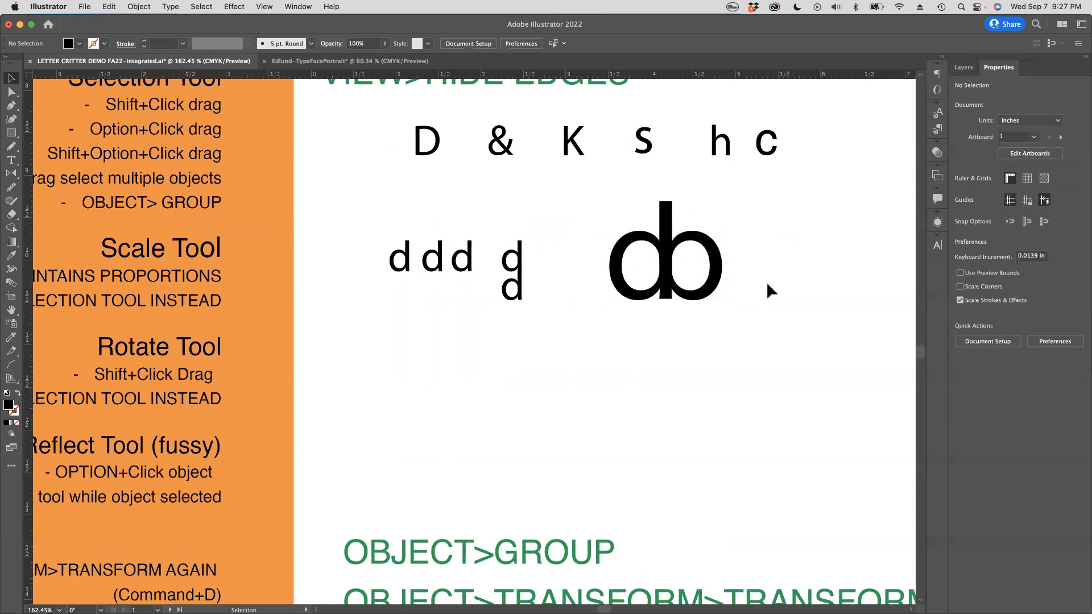
Select the overlapping enlarged d and mirrored b together and group them into one object.
{"action": "key", "text": "z"}
{"action": "left_click_drag", "start_coordinate": [683, 312], "coordinate": [821, 354]}
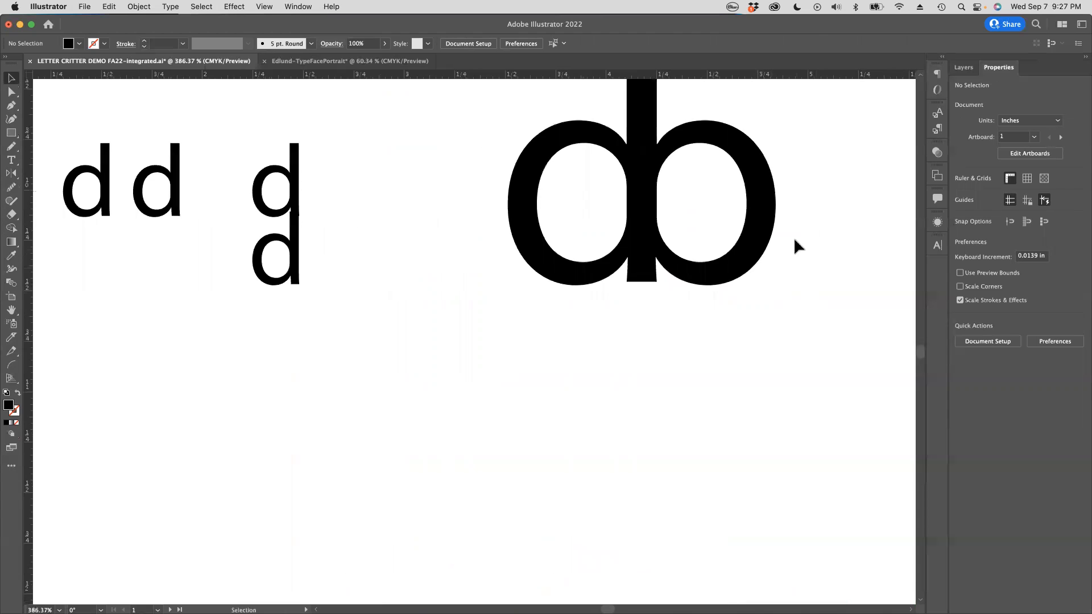
{"action": "left_click_drag", "start_coordinate": [799, 257], "coordinate": [727, 231]}
{"action": "key", "text": "v"}
{"action": "left_click_drag", "start_coordinate": [659, 112], "coordinate": [598, 196]}
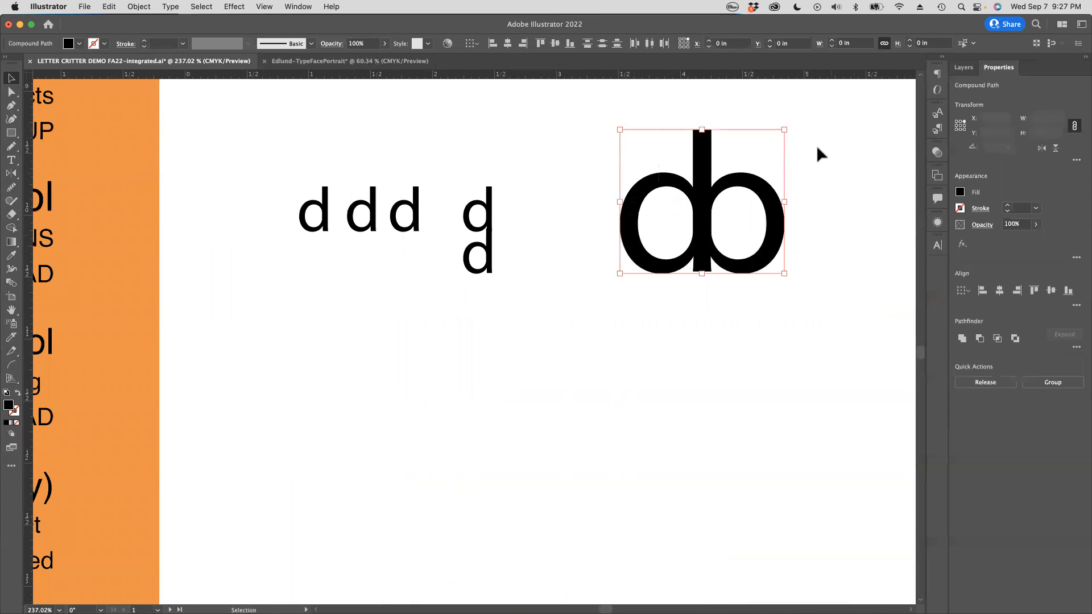
{"action": "left_click_drag", "start_coordinate": [798, 104], "coordinate": [775, 291]}
{"action": "left_click_drag", "start_coordinate": [583, 100], "coordinate": [850, 312]}
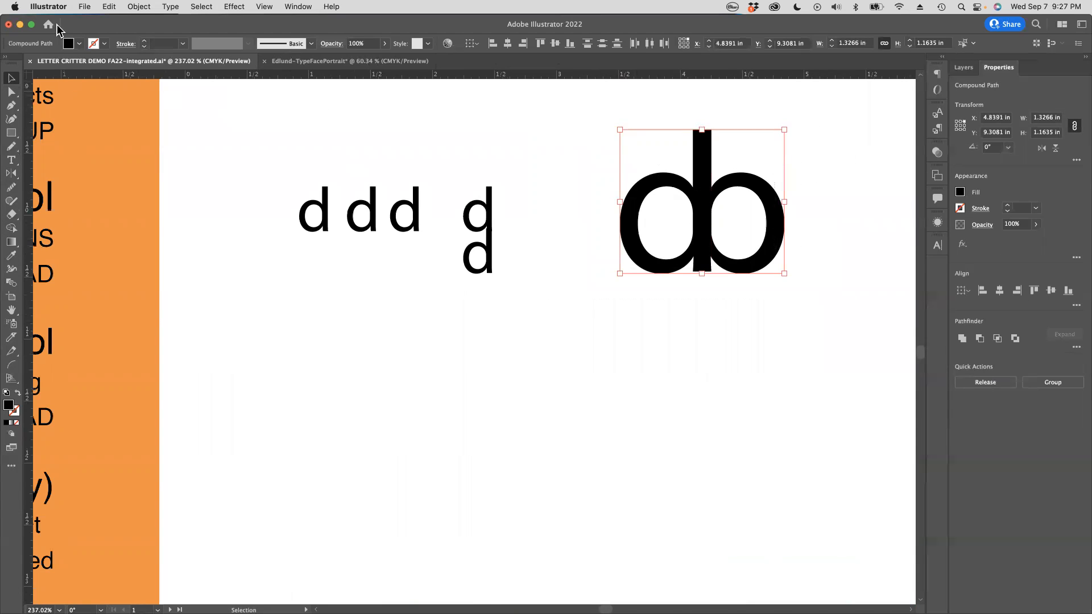
{"action": "left_click", "coordinate": [138, 7]}
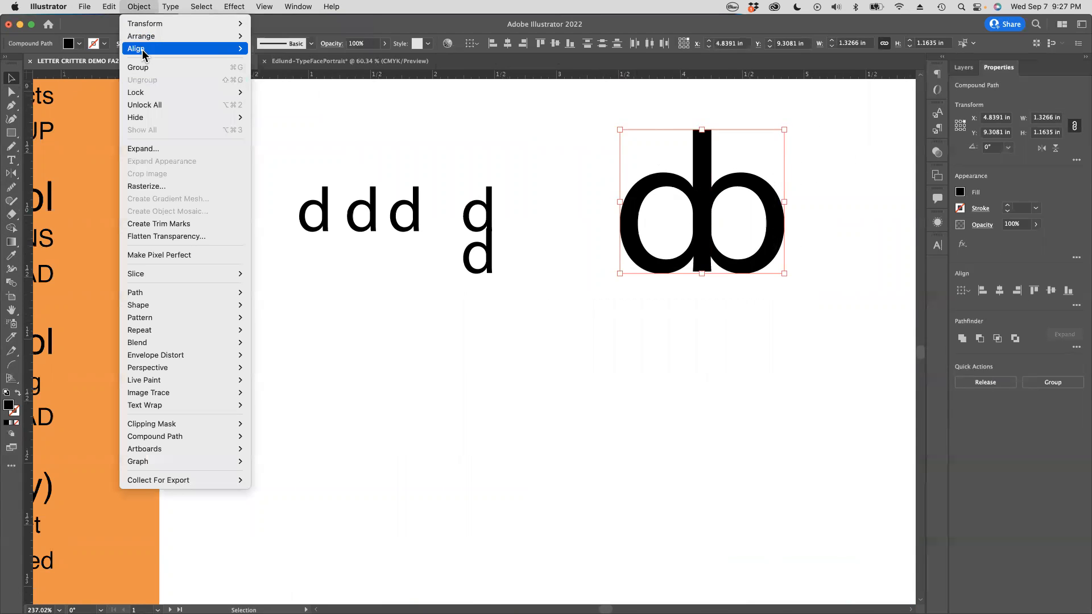
{"action": "left_click", "coordinate": [221, 68]}
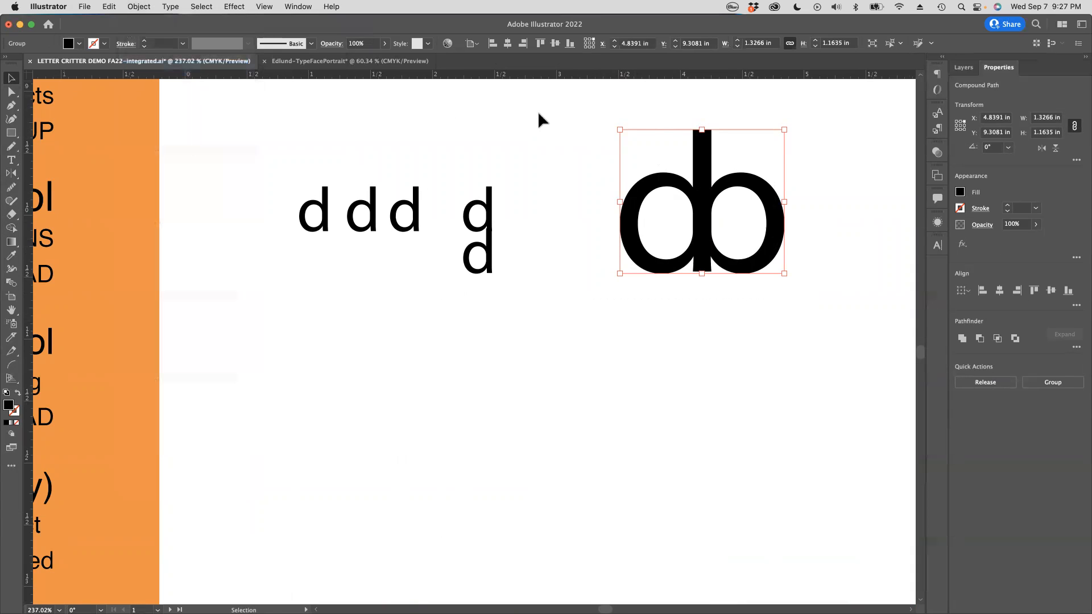
Rotate the grouped db shape 180 degrees so its stem points down, keeping it clear of the small letters.
{"action": "scroll", "coordinate": [743, 131], "scroll_direction": "right", "scroll_amount": 1}
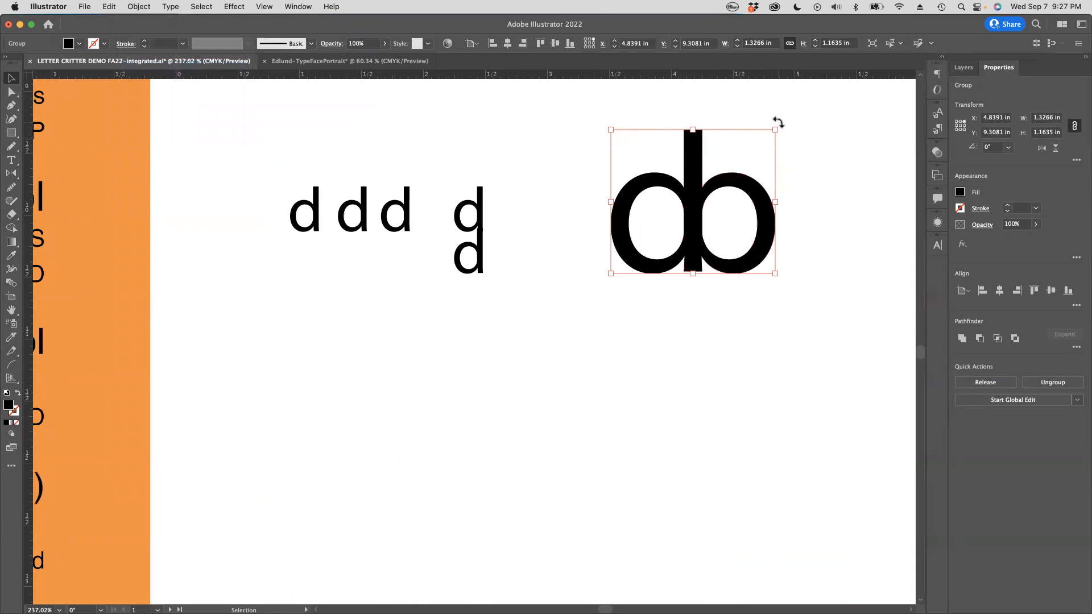
{"action": "left_click_drag", "start_coordinate": [783, 139], "coordinate": [842, 132]}
{"action": "left_click", "coordinate": [746, 259], "text": "alt+super"}
{"action": "left_click", "coordinate": [747, 260], "text": "alt+super"}
{"action": "left_click_drag", "start_coordinate": [487, 195], "coordinate": [696, 245]}
Move the rotated group beside the small d letters and place a horizontally aligned copy next to it with their bowls overlapping.
{"action": "scroll", "coordinate": [547, 243], "scroll_direction": "left", "scroll_amount": 5}
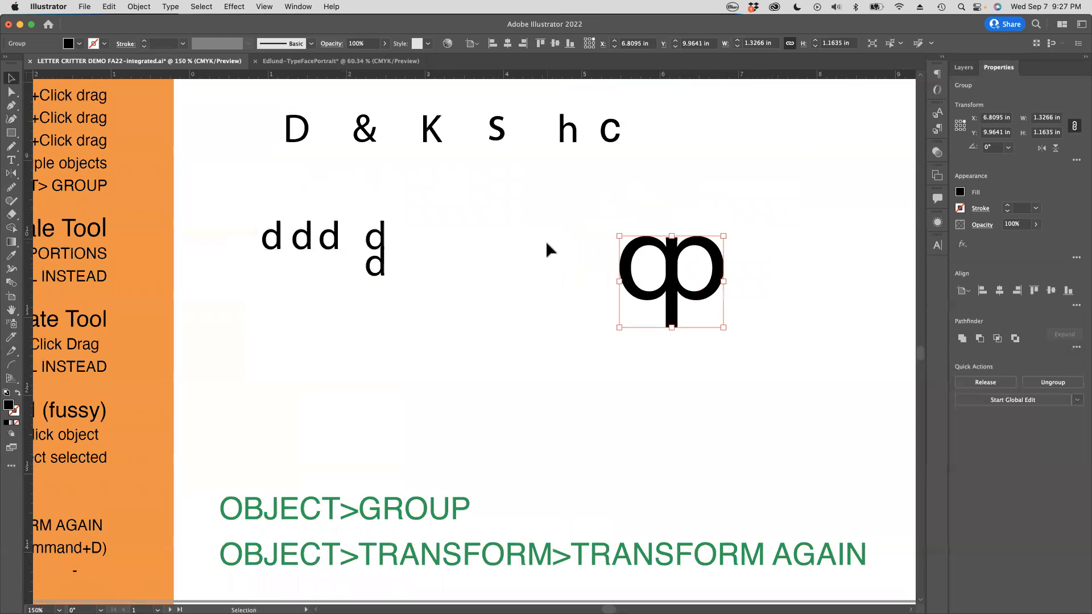
{"action": "scroll", "coordinate": [546, 244], "scroll_direction": "left", "scroll_amount": 2}
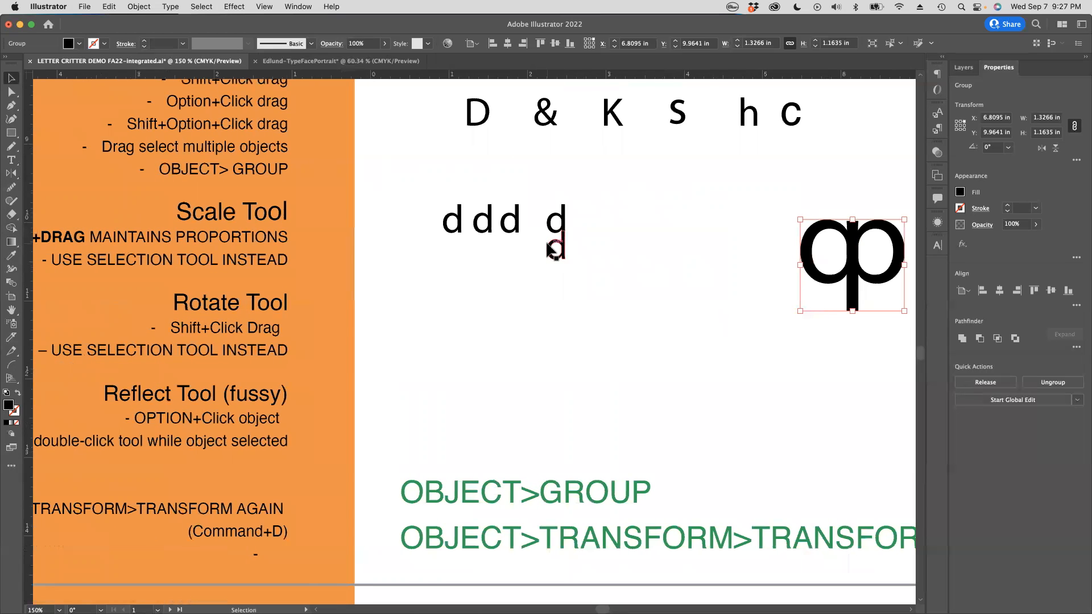
{"action": "scroll", "coordinate": [546, 248], "scroll_direction": "left", "scroll_amount": 1}
{"action": "scroll", "coordinate": [545, 248], "scroll_direction": "left", "scroll_amount": 1}
{"action": "scroll", "coordinate": [546, 248], "scroll_direction": "down", "scroll_amount": 1}
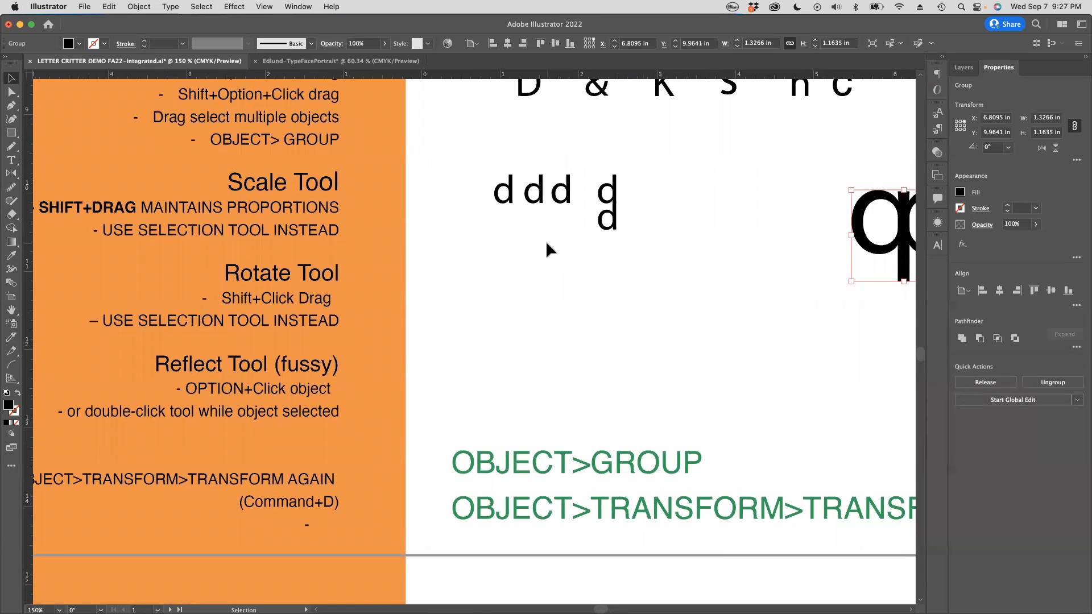
{"action": "scroll", "coordinate": [544, 241], "scroll_direction": "left", "scroll_amount": 1}
{"action": "scroll", "coordinate": [545, 240], "scroll_direction": "down", "scroll_amount": 1}
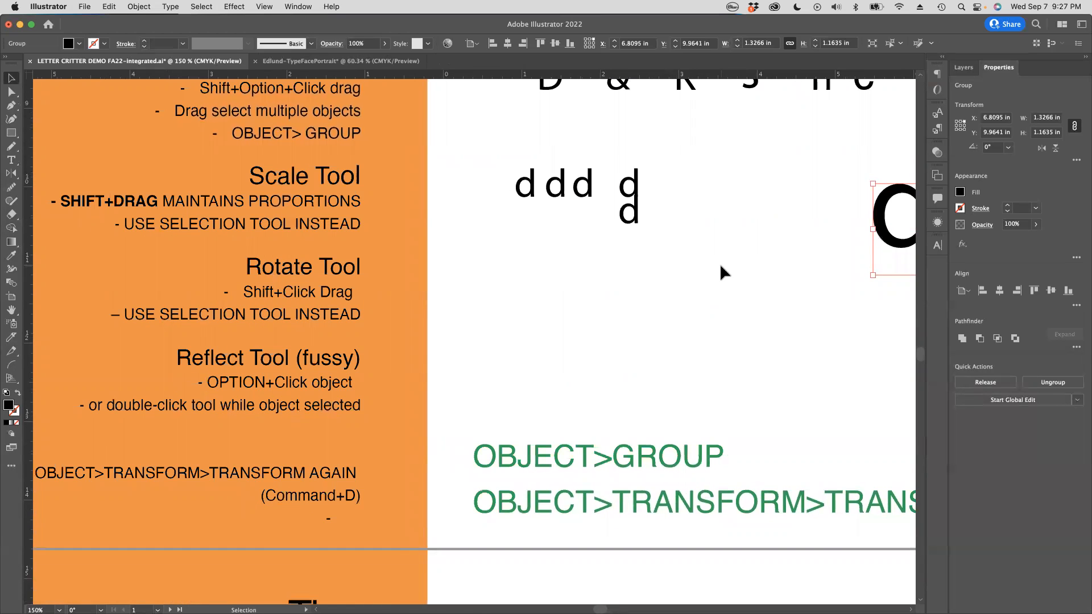
{"action": "scroll", "coordinate": [718, 264], "scroll_direction": "right", "scroll_amount": 10}
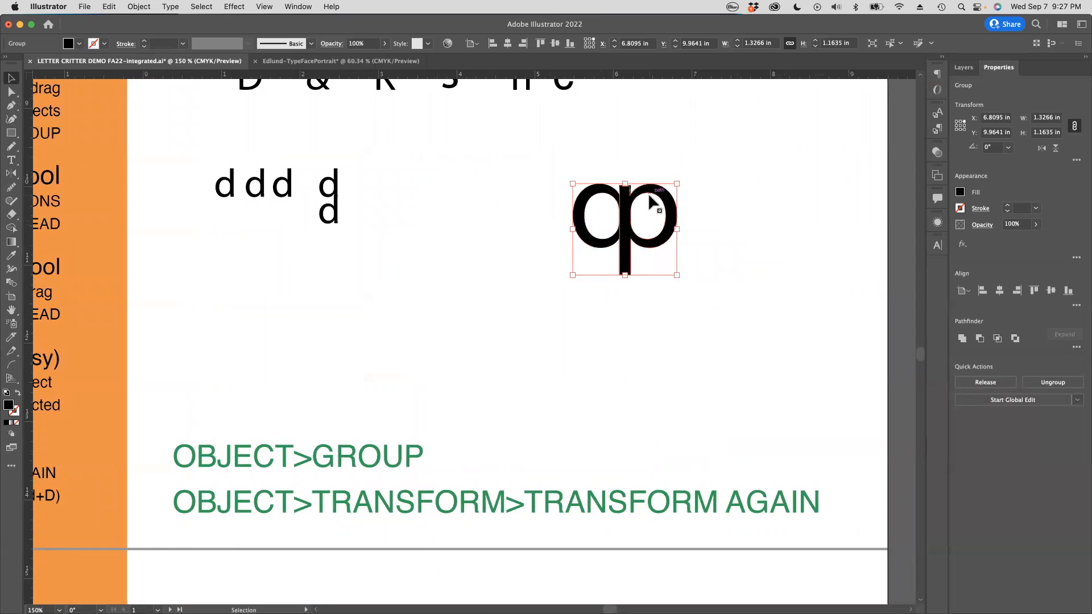
{"action": "left_click_drag", "start_coordinate": [662, 194], "coordinate": [480, 213]}
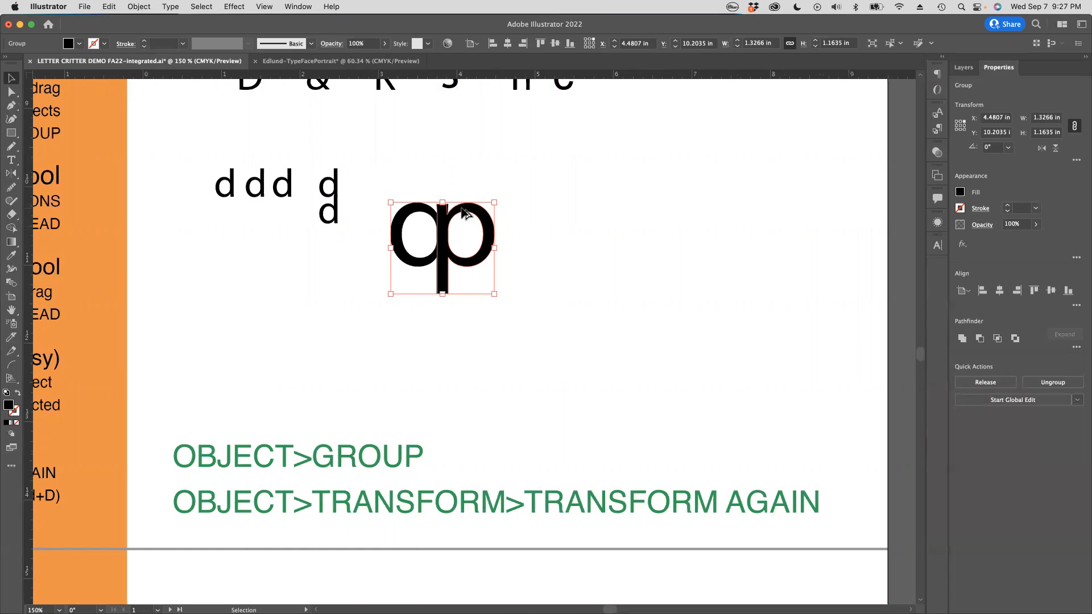
{"action": "left_click_drag", "start_coordinate": [465, 212], "coordinate": [559, 215]}
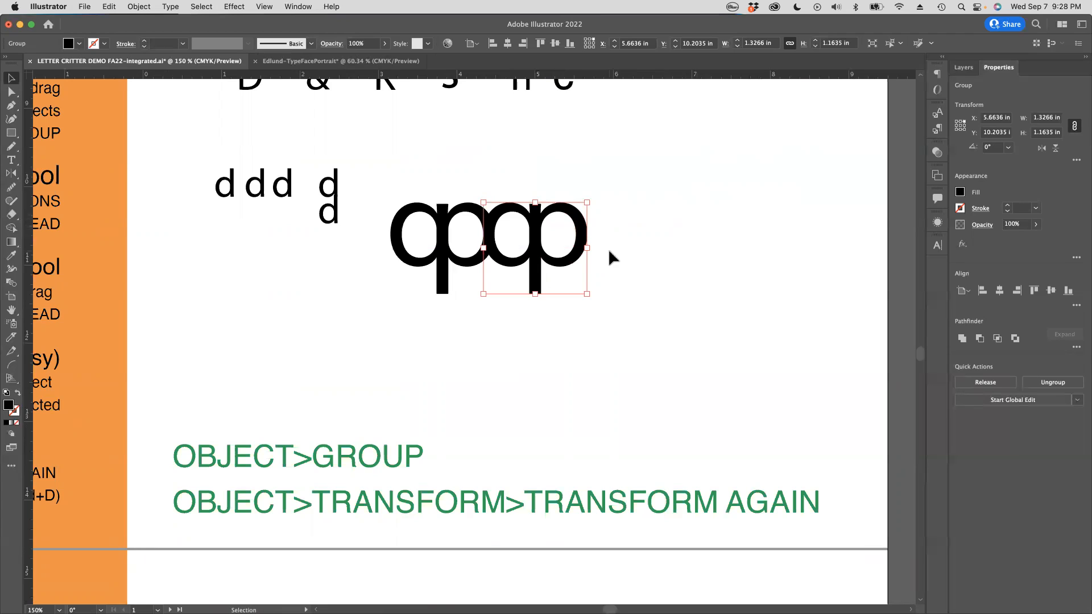
Repeat the horizontal copy with Transform Again until six overlapping groups form one row.
{"action": "left_click", "coordinate": [135, 8]}
{"action": "left_click", "coordinate": [135, 7]}
{"action": "left_click", "coordinate": [134, 7]}
{"action": "mouse_move", "coordinate": [140, 24]}
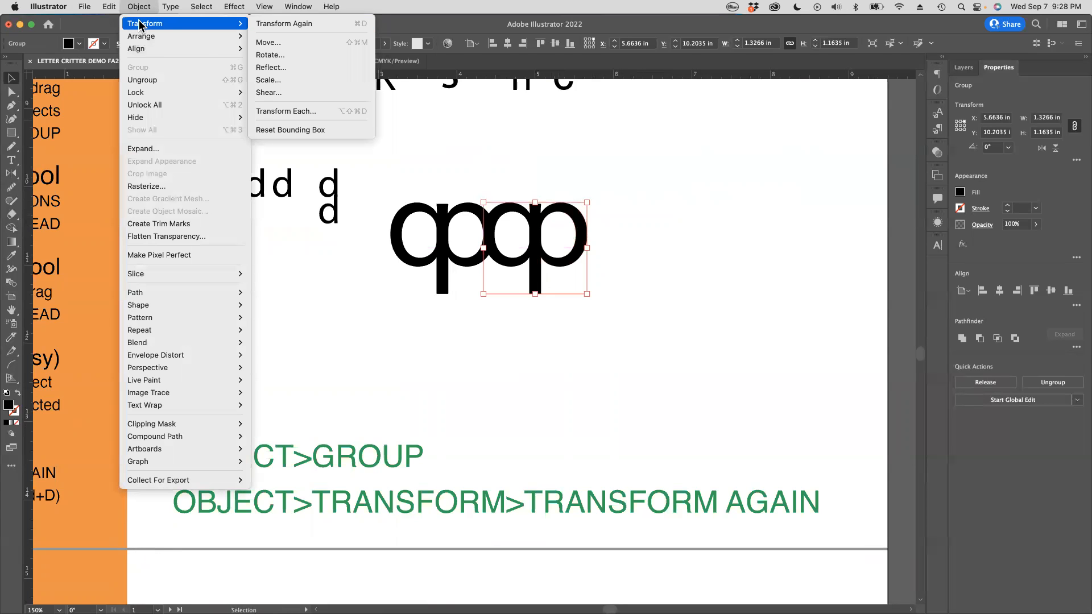
{"action": "left_click", "coordinate": [290, 23]}
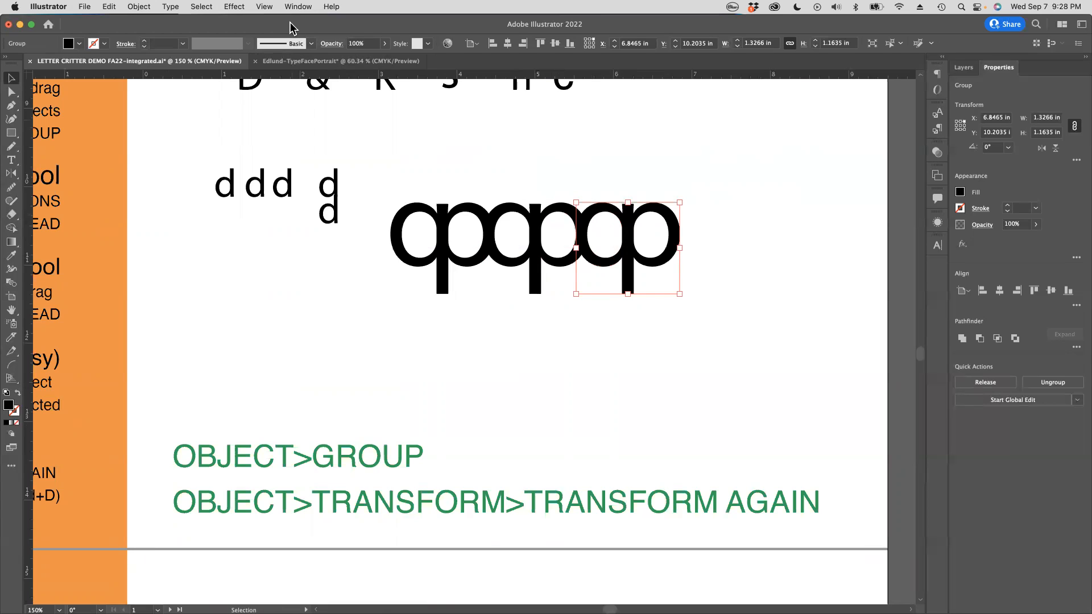
{"action": "key", "text": "super+d"}
{"action": "key", "text": "super+d"}
{"action": "key", "text": "super+d"}
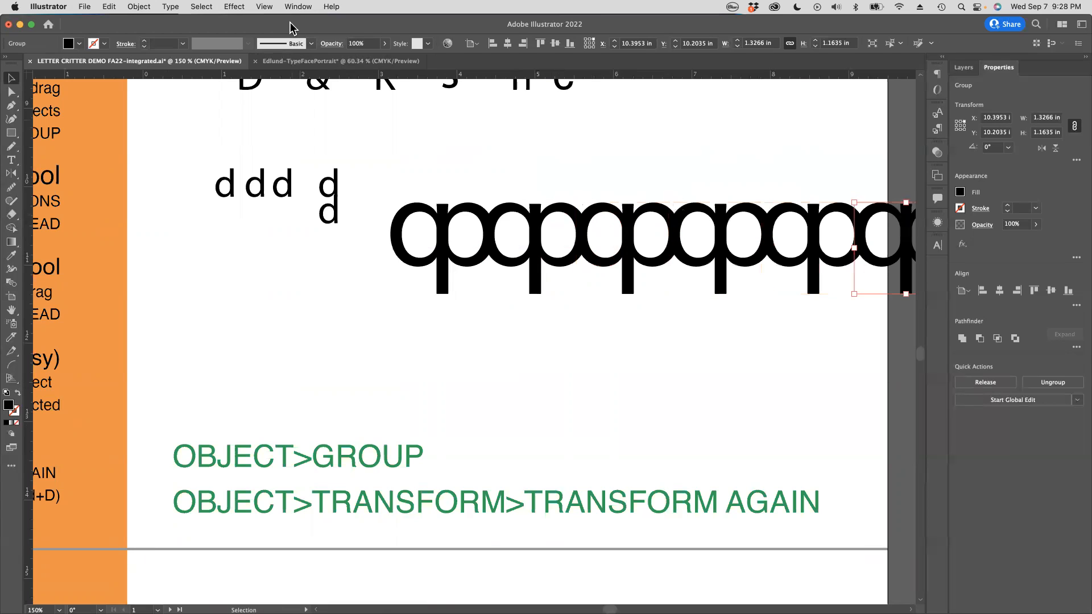
Select all six overlapping shapes in the row and group them into one object.
{"action": "scroll", "coordinate": [445, 199], "scroll_direction": "right", "scroll_amount": 5}
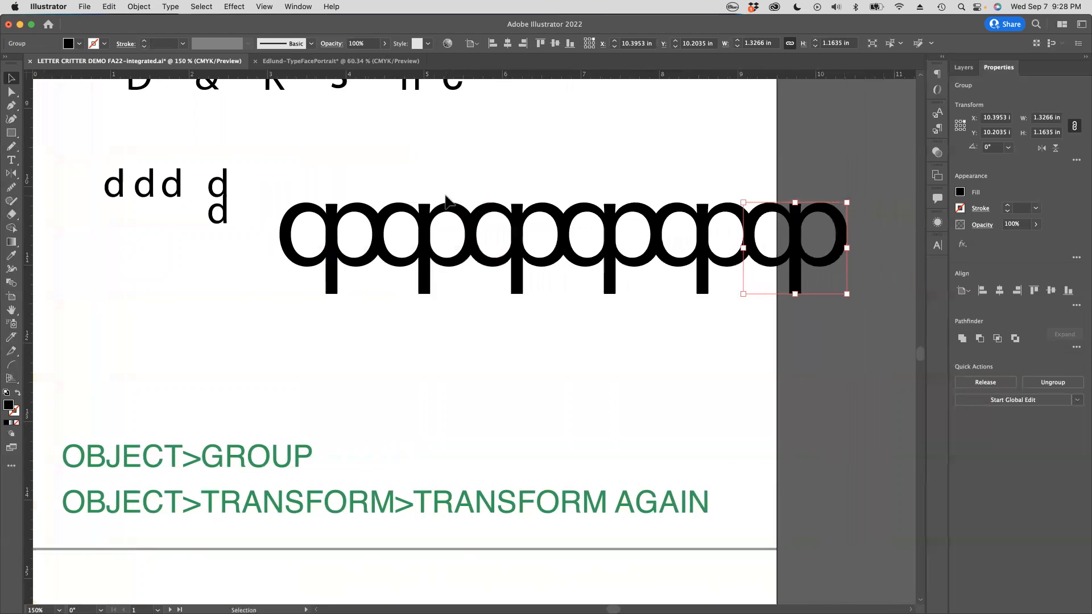
{"action": "scroll", "coordinate": [445, 199], "scroll_direction": "right", "scroll_amount": 2}
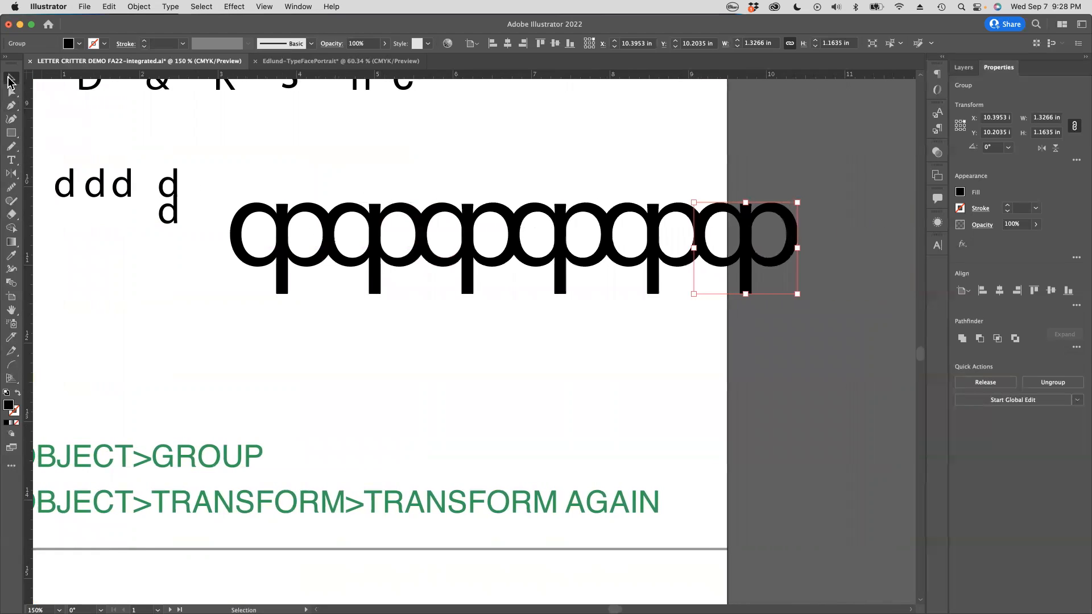
{"action": "left_click_drag", "start_coordinate": [227, 169], "coordinate": [843, 324]}
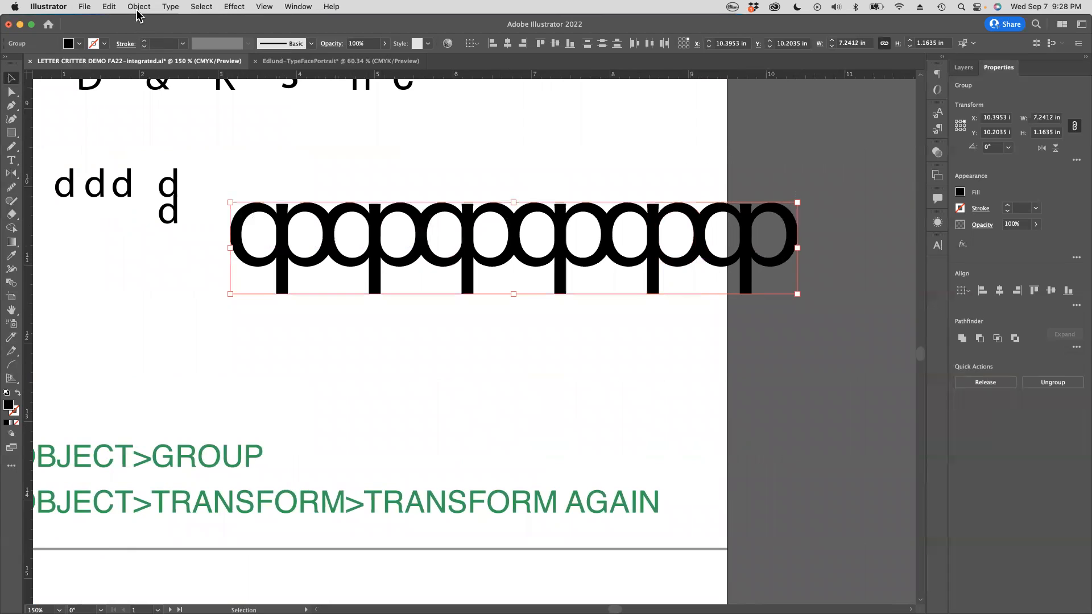
{"action": "key", "text": "a"}
{"action": "left_click_drag", "start_coordinate": [406, 219], "coordinate": [452, 185]}
{"action": "key", "text": "super+z"}
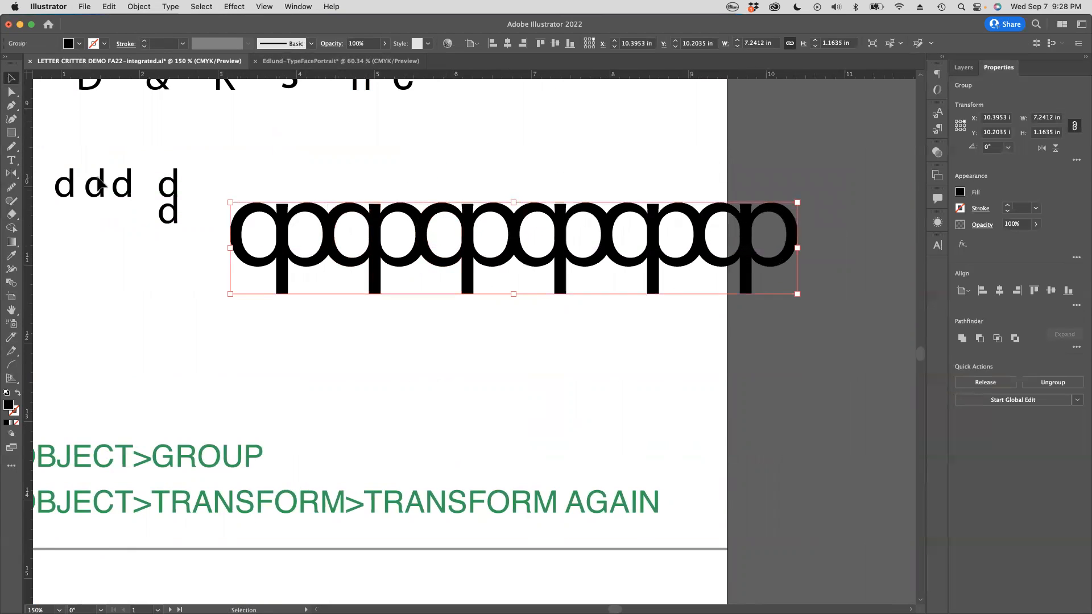
Create a mirrored copy of the grouped row across the Horizontal axis with Reflect.
{"action": "left_click", "coordinate": [13, 176]}
{"action": "double_click", "coordinate": [12, 176]}
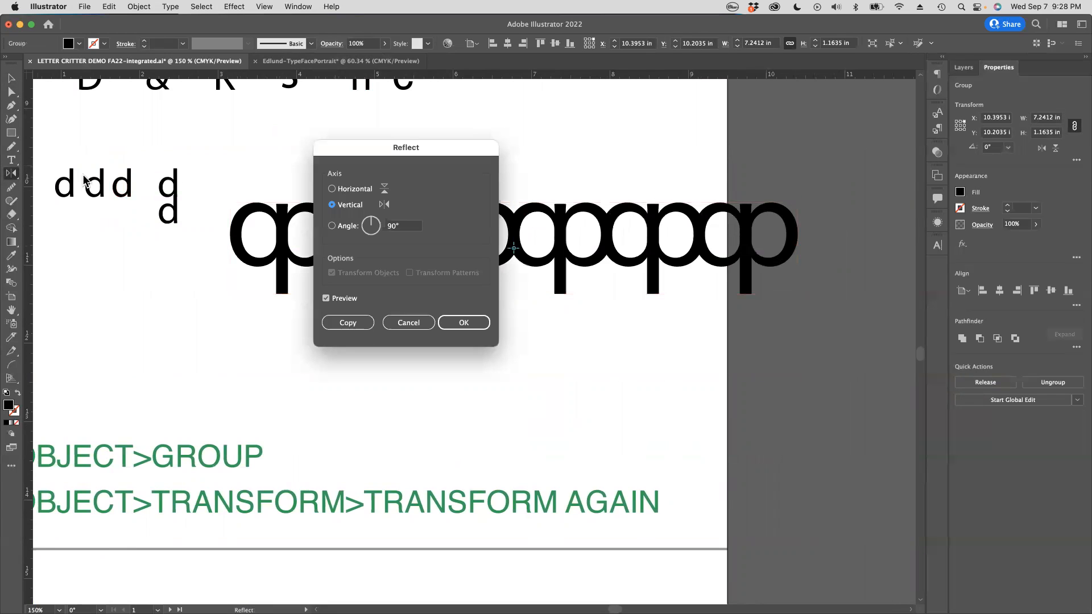
{"action": "left_click", "coordinate": [332, 189]}
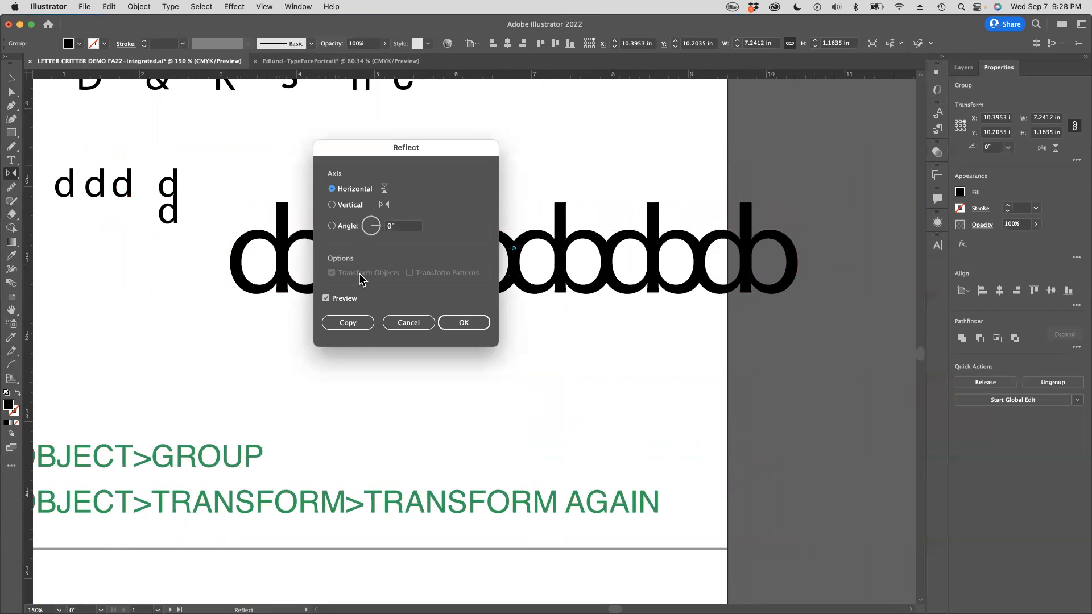
{"action": "left_click", "coordinate": [345, 325]}
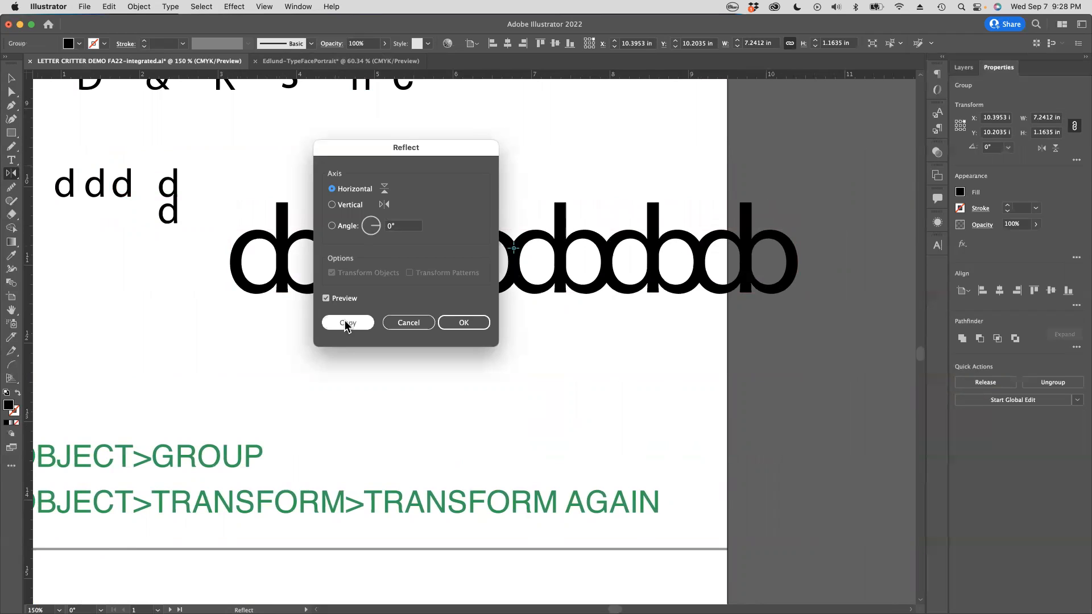
{"action": "left_click", "coordinate": [347, 323]}
Place the mirrored row below the original with stems joined, move it above with the bowls touching instead, and deselect.
{"action": "left_click", "coordinate": [12, 78]}
{"action": "left_click_drag", "start_coordinate": [467, 228], "coordinate": [464, 331]}
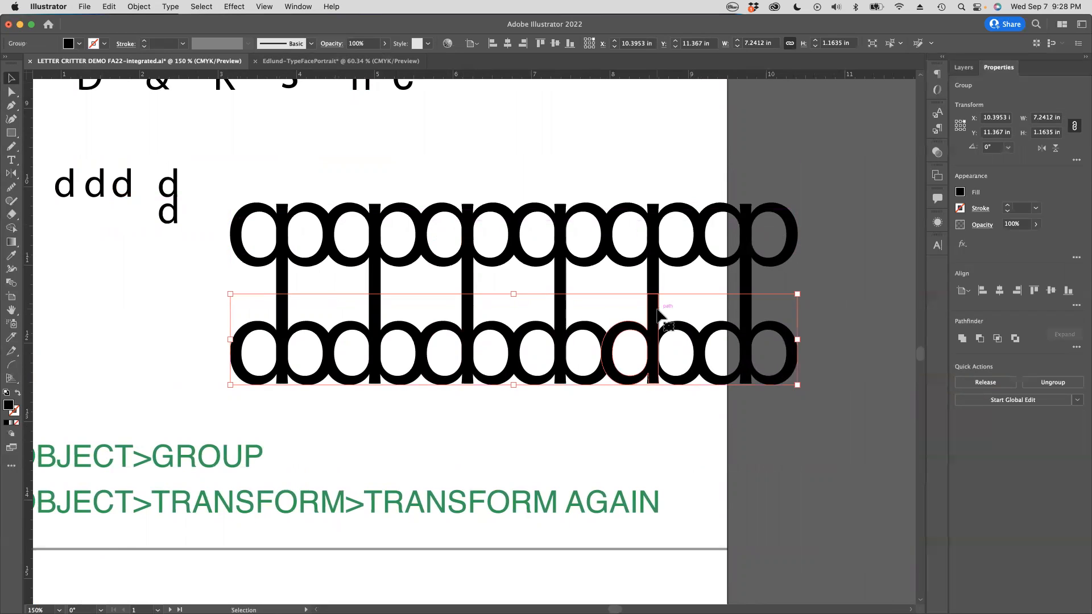
{"action": "left_click_drag", "start_coordinate": [555, 341], "coordinate": [519, 165]}
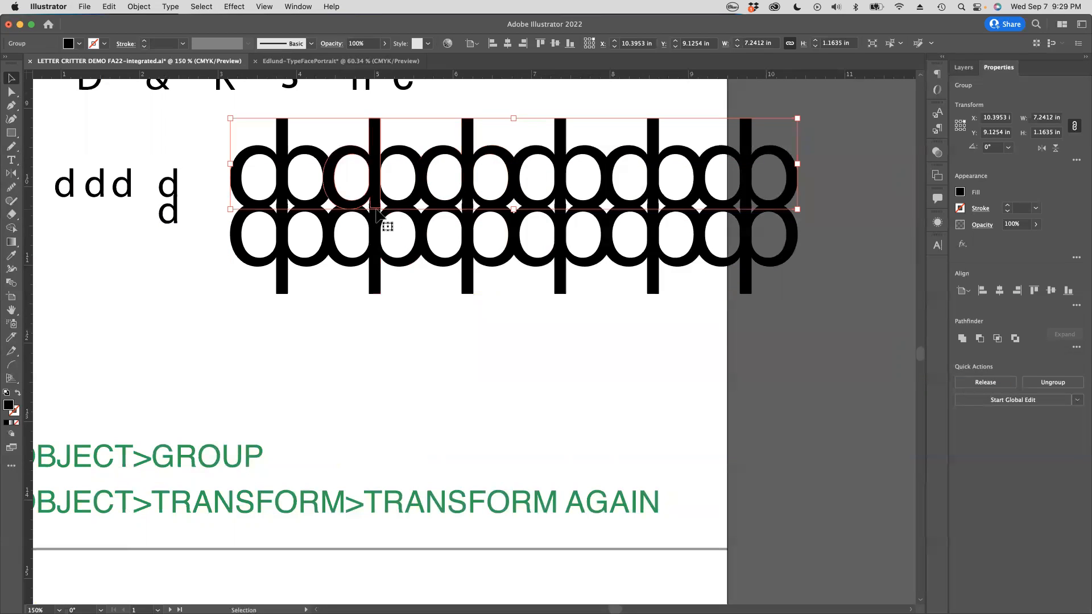
{"action": "left_click", "coordinate": [542, 359]}
Select both rows, place a copy directly below with the stems meeting, and repeat it downward with Transform Again.
{"action": "left_click", "coordinate": [482, 296], "text": "alt"}
{"action": "left_click", "coordinate": [482, 296], "text": "alt"}
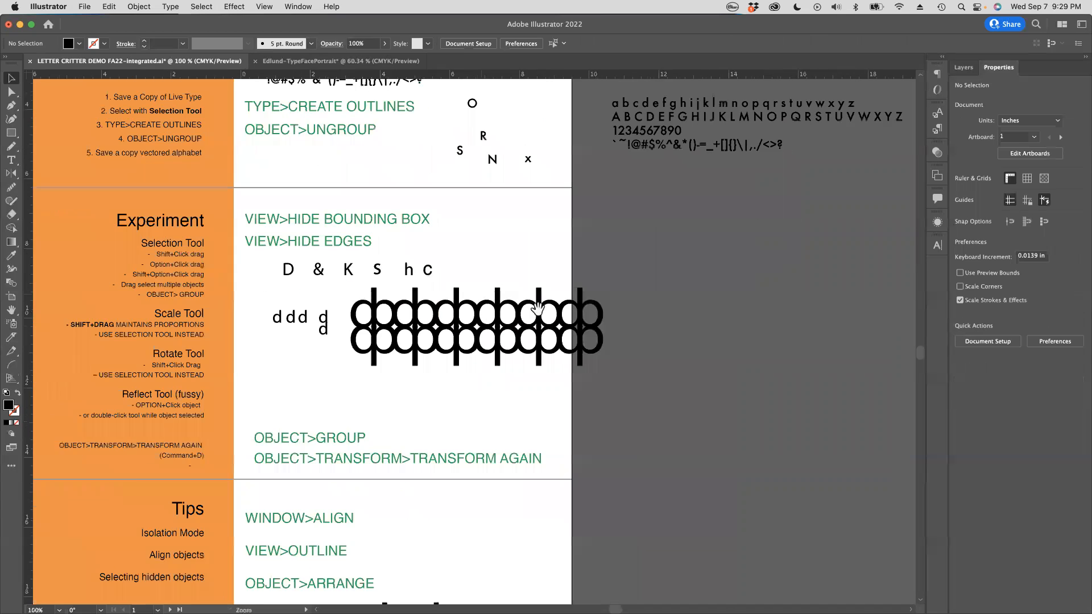
{"action": "scroll", "coordinate": [419, 251], "scroll_direction": "down", "scroll_amount": 5}
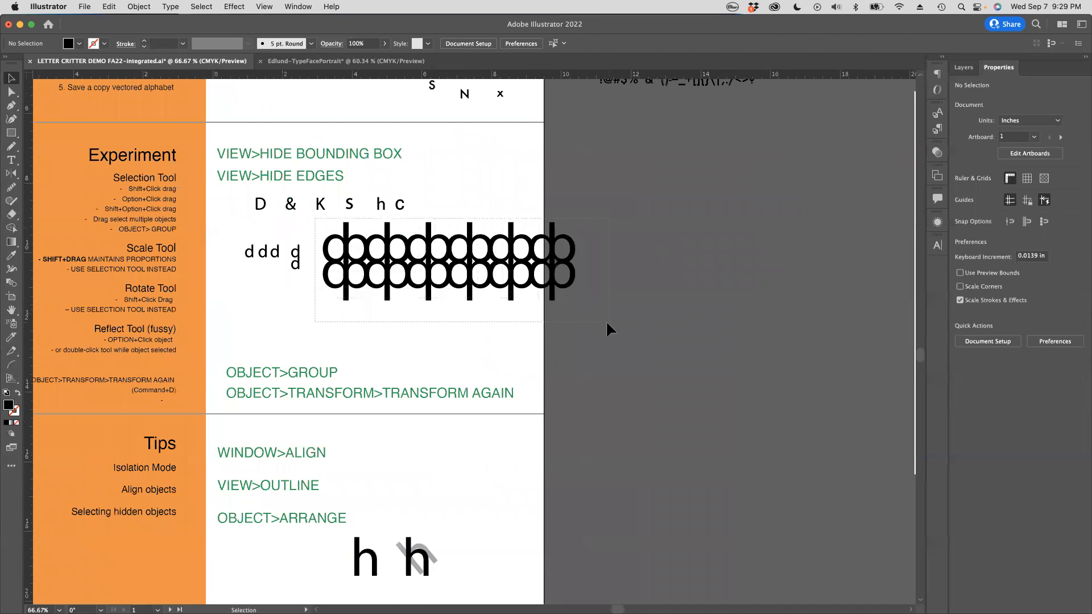
{"action": "left_click", "coordinate": [552, 253]}
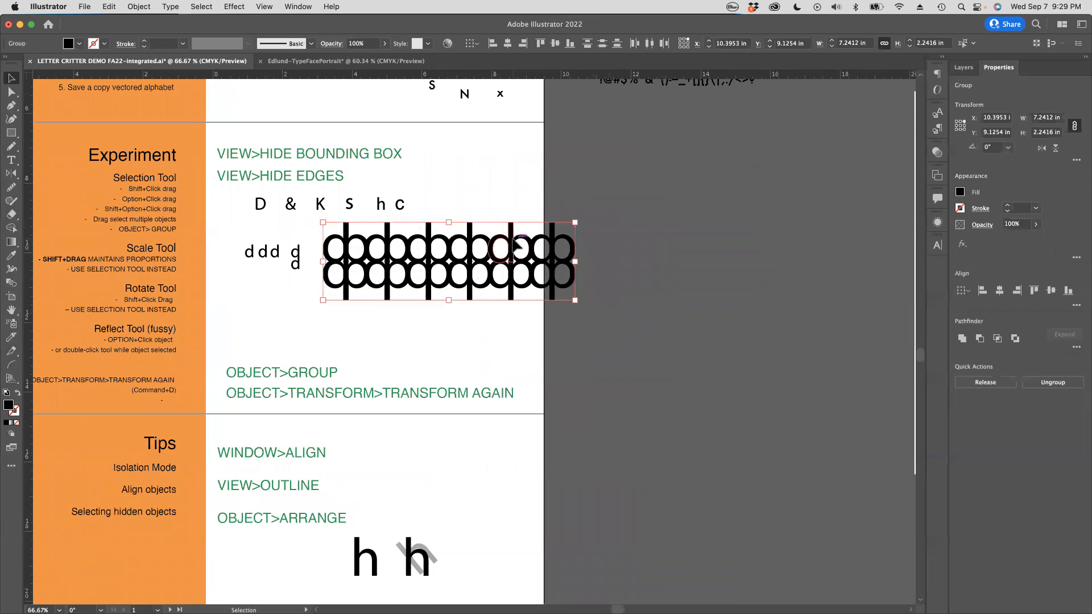
{"action": "left_click_drag", "start_coordinate": [515, 244], "coordinate": [511, 308]}
{"action": "key", "text": "super+d"}
{"action": "key", "text": "super+d"}
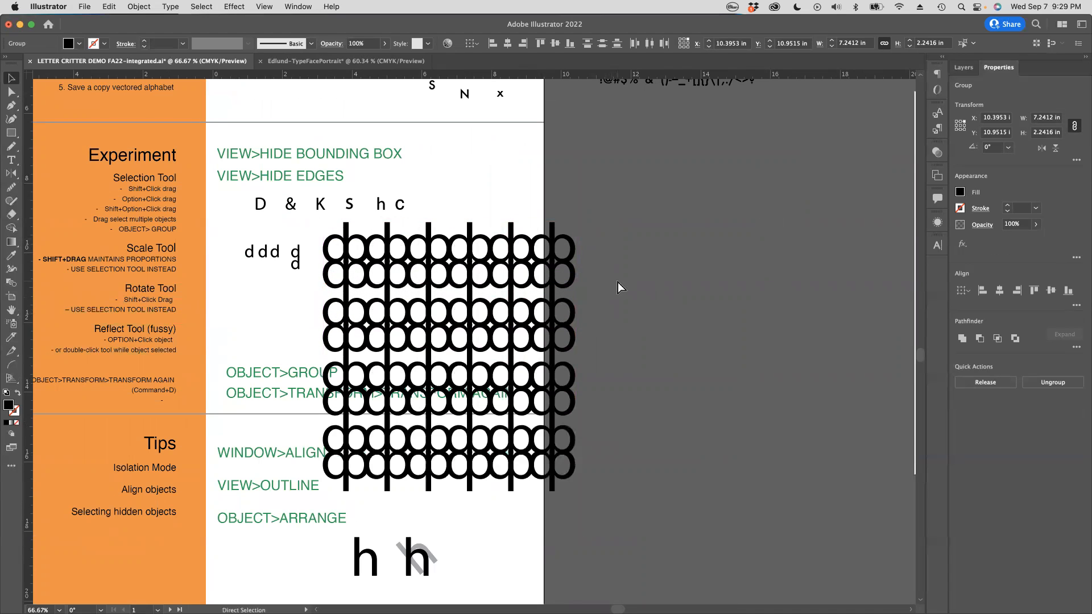
{"action": "key", "text": "super+d"}
Undo the repeated copies so only the original pair of rows is left.
{"action": "key", "text": "super+z"}
{"action": "key", "text": "super+z"}
{"action": "key", "text": "super+z"}
{"action": "key", "text": "super+z"}
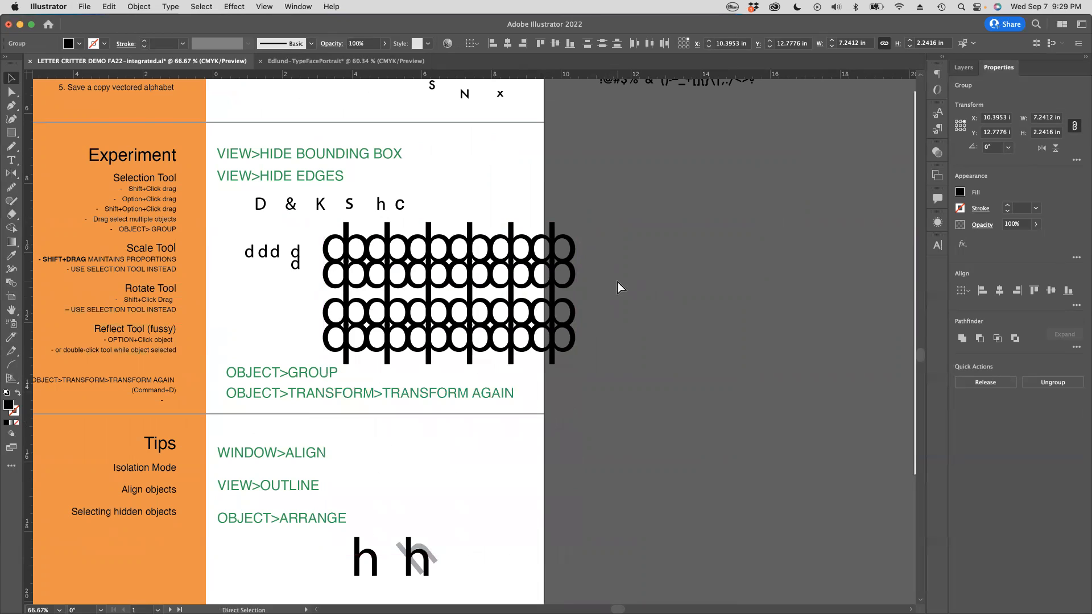
{"action": "key", "text": "super+z"}
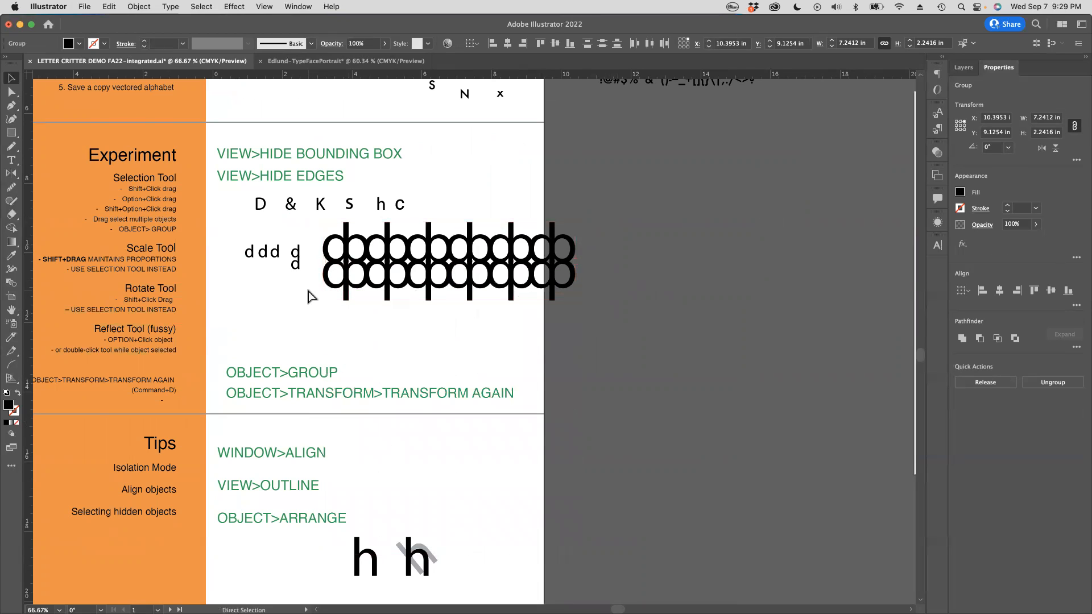
Separate the upper row from the pair and move it onto the empty canvas beside the artboard.
{"action": "left_click", "coordinate": [309, 296]}
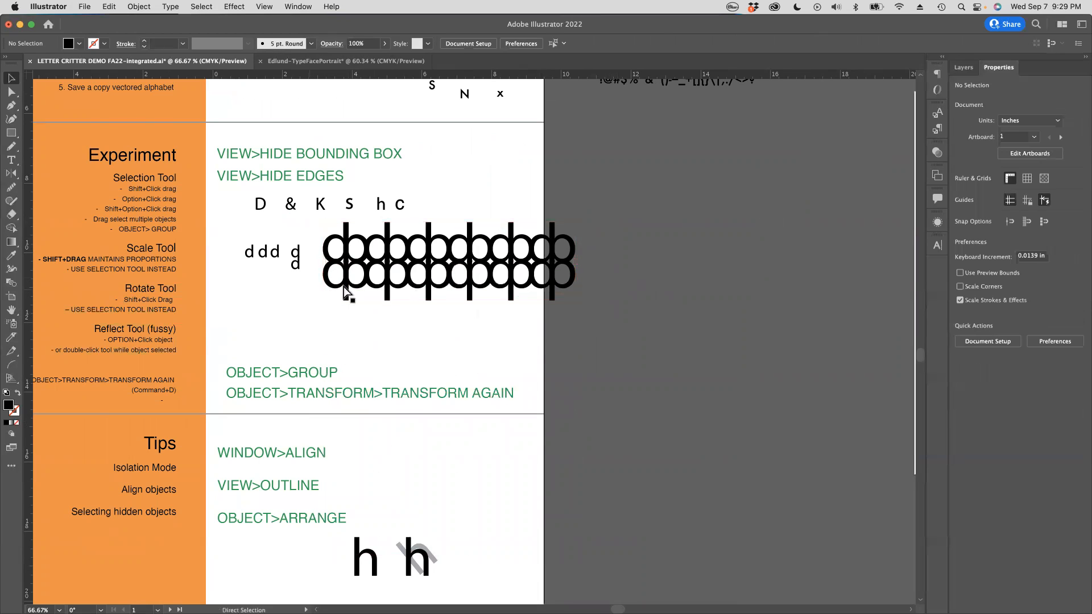
{"action": "left_click", "coordinate": [345, 234]}
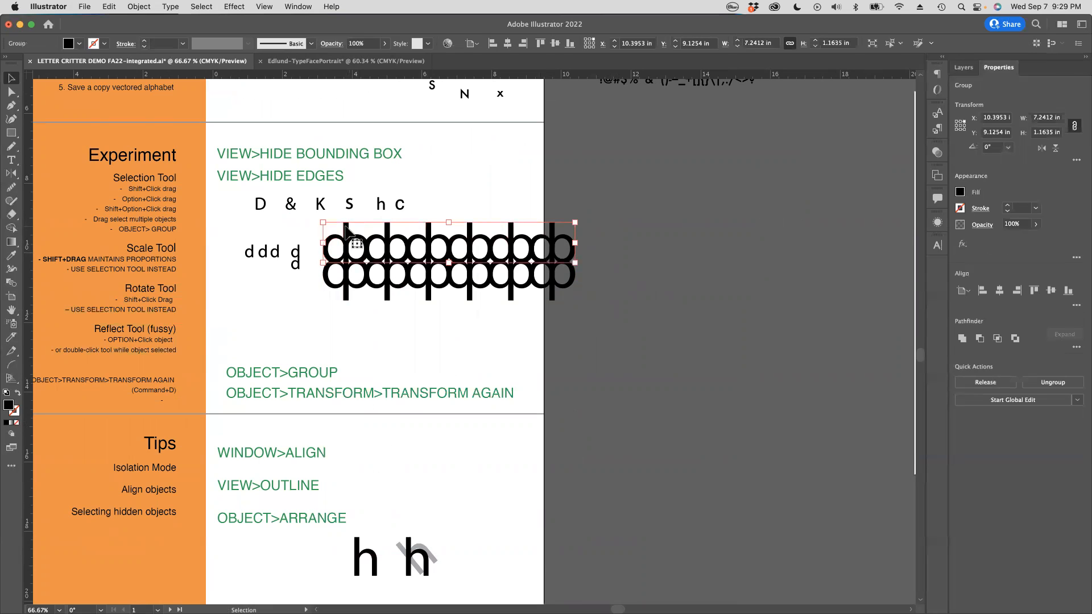
{"action": "left_click_drag", "start_coordinate": [346, 230], "coordinate": [598, 211]}
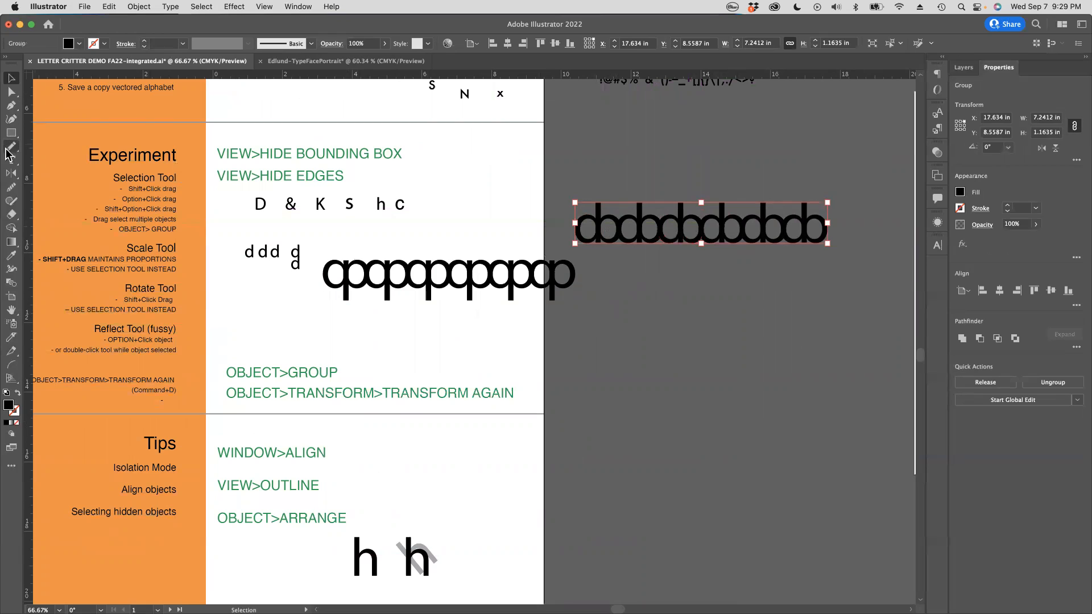
Create a copy of the separated row rotated 25° around its center with the Rotate tool options.
{"action": "left_click_drag", "start_coordinate": [11, 172], "coordinate": [50, 177]}
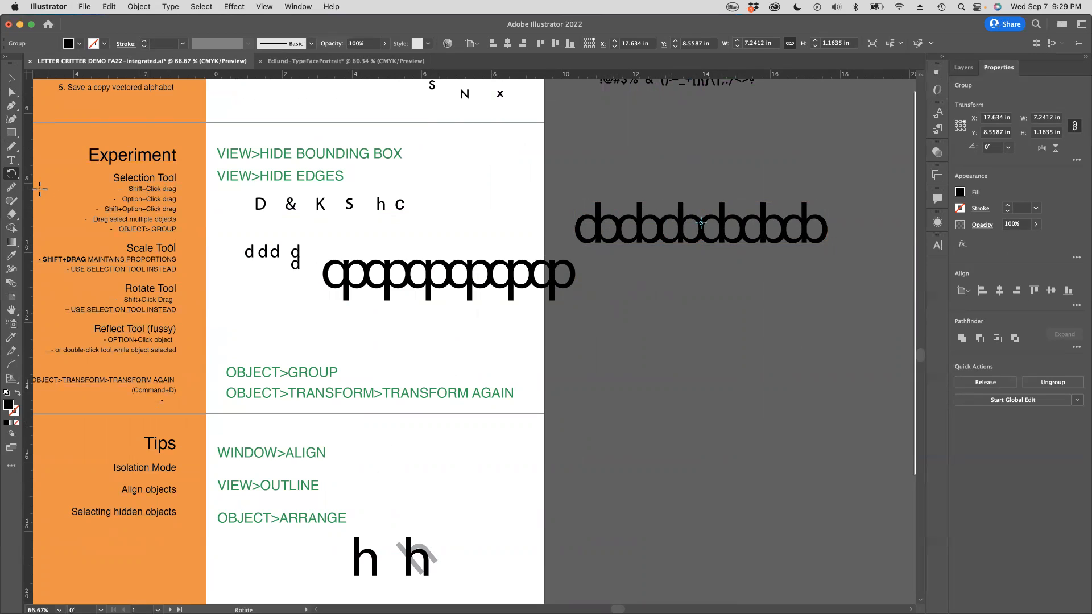
{"action": "double_click", "coordinate": [11, 174]}
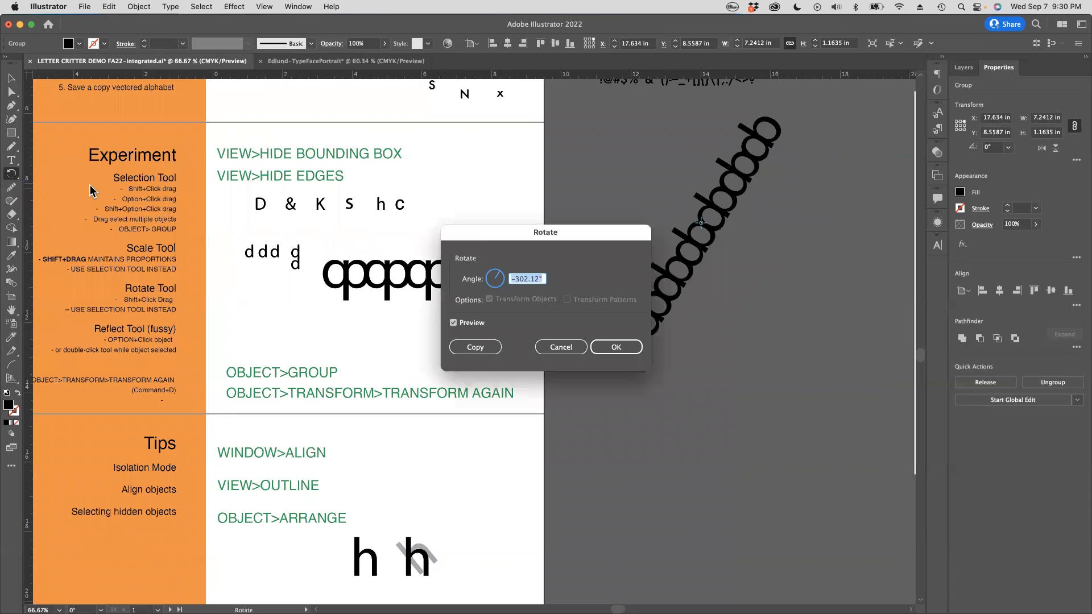
{"action": "left_click_drag", "start_coordinate": [584, 233], "coordinate": [398, 118]}
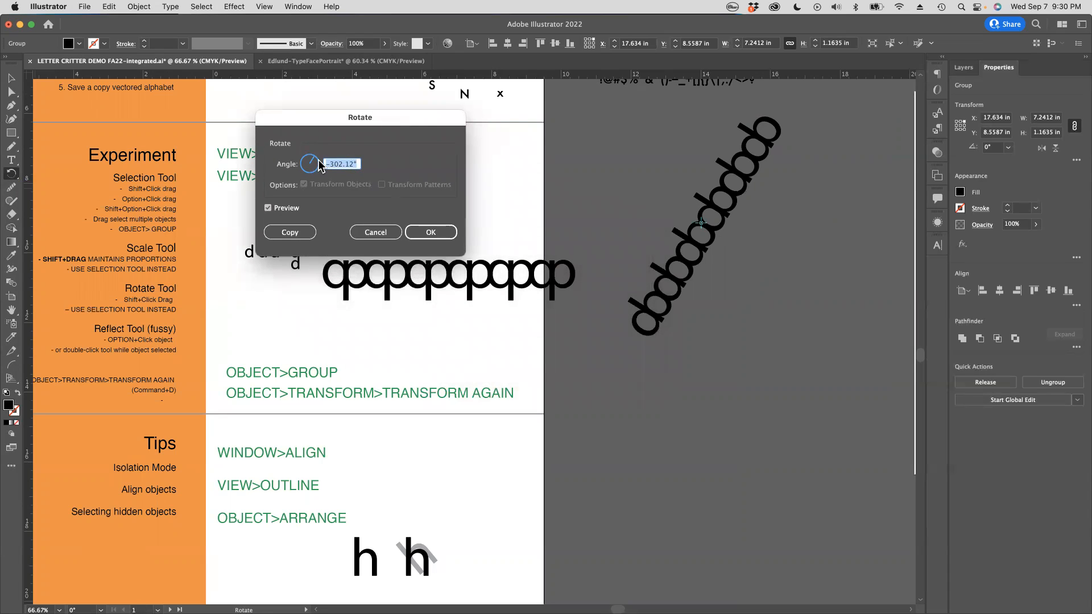
{"action": "type", "text": "25"}
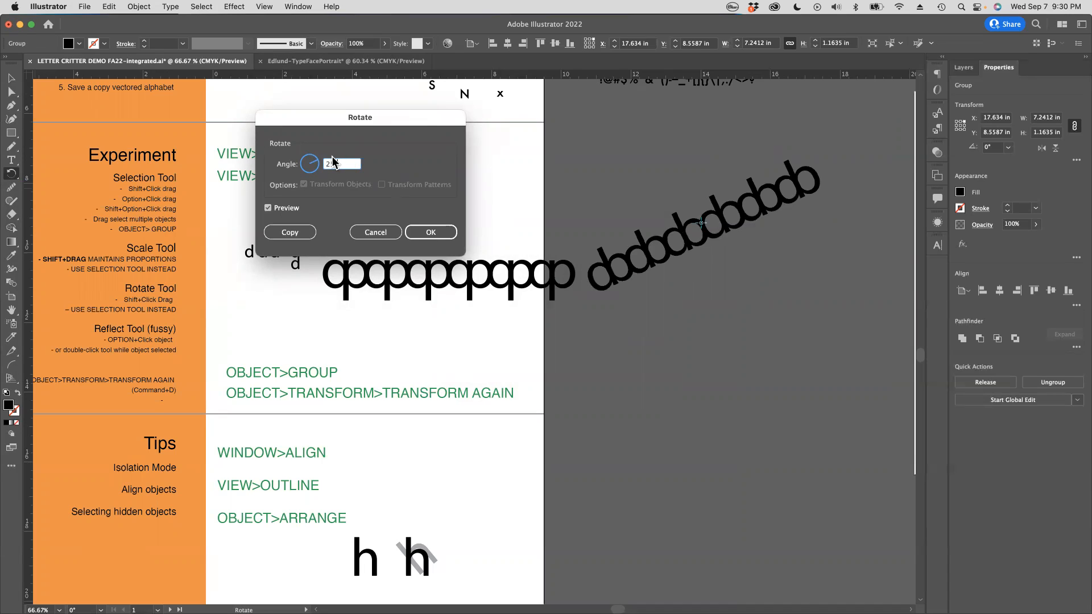
{"action": "left_click", "coordinate": [302, 232]}
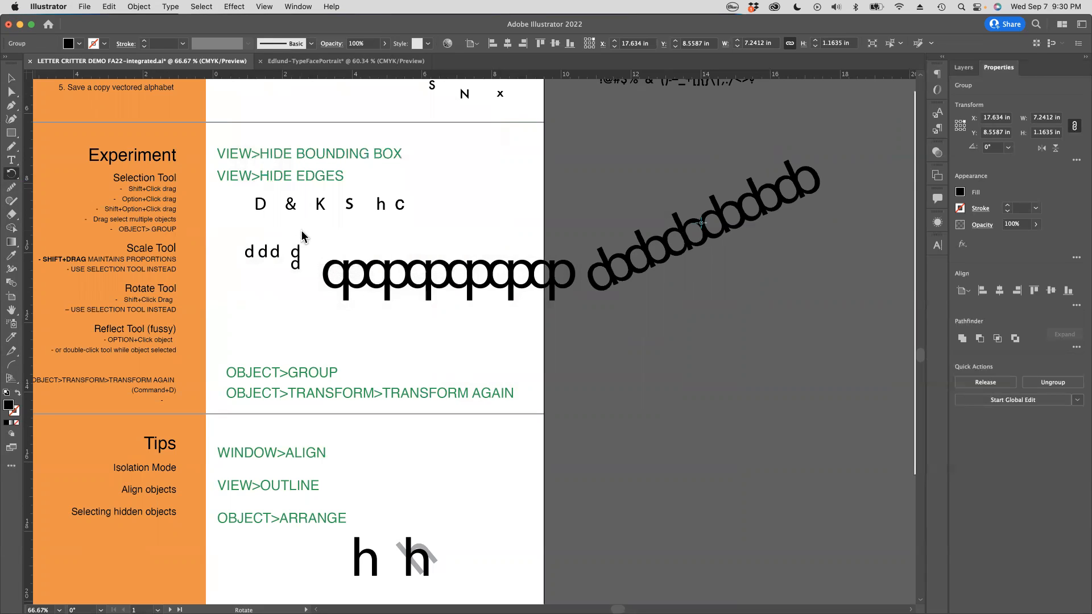
Repeat the rotated copy several times with Transform Again to fan the rows around their shared center.
{"action": "key", "text": "v"}
{"action": "key", "text": "super+d"}
{"action": "key", "text": "super+d"}
{"action": "key", "text": "super+d"}
{"action": "key", "text": "super+d"}
{"action": "key", "text": "super+d"}
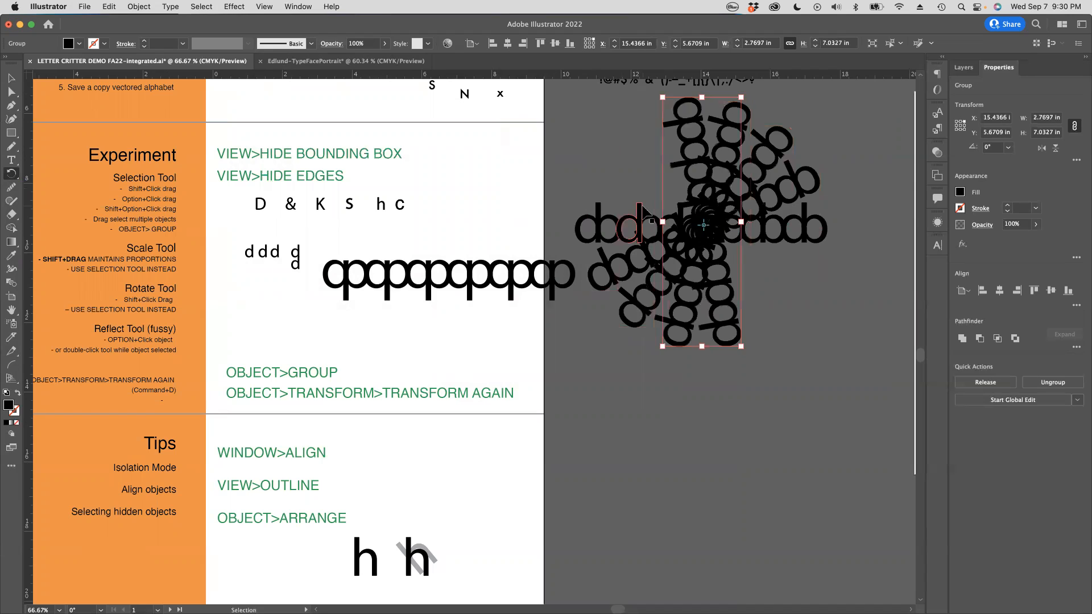
Complete the full circle of rotated rows with further Transform Again copies.
{"action": "key", "text": "super+d"}
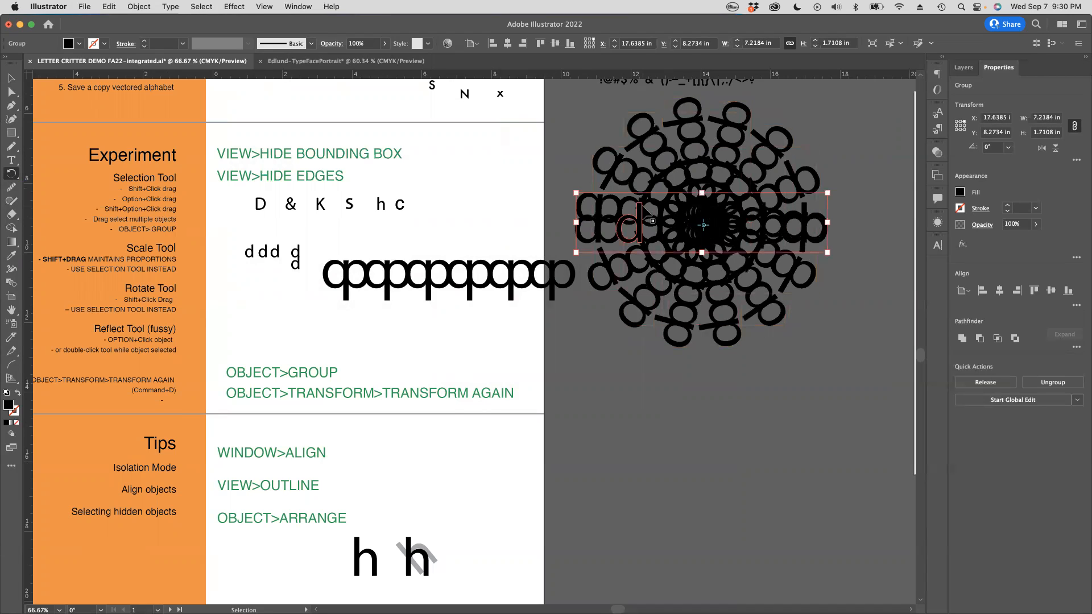
Examine the overlapping letterforms at the center and edges of the radial pattern up close, and the pattern as a whole.
{"action": "left_click_drag", "start_coordinate": [774, 234], "coordinate": [967, 291]}
{"action": "left_click_drag", "start_coordinate": [819, 262], "coordinate": [739, 272]}
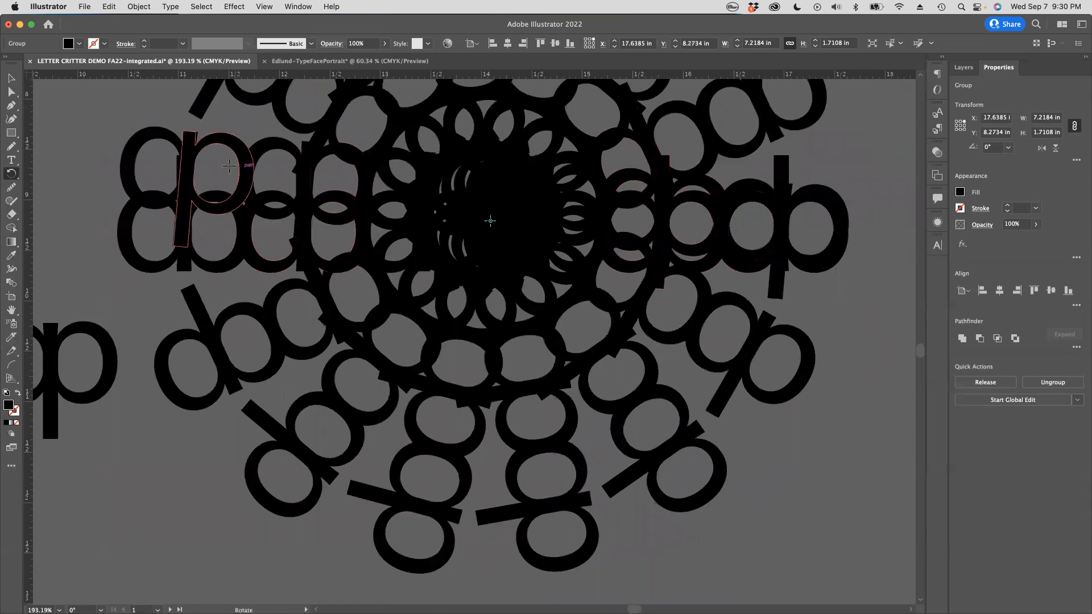
{"action": "key", "text": "super+minus"}
{"action": "key", "text": "super+minus"}
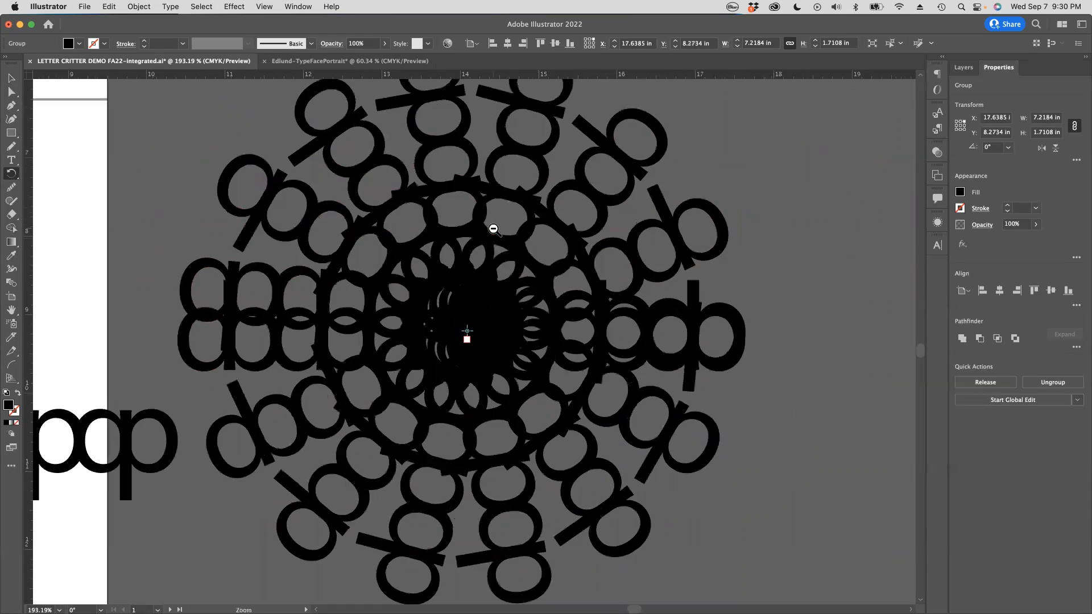
{"action": "left_click_drag", "start_coordinate": [415, 411], "coordinate": [644, 425]}
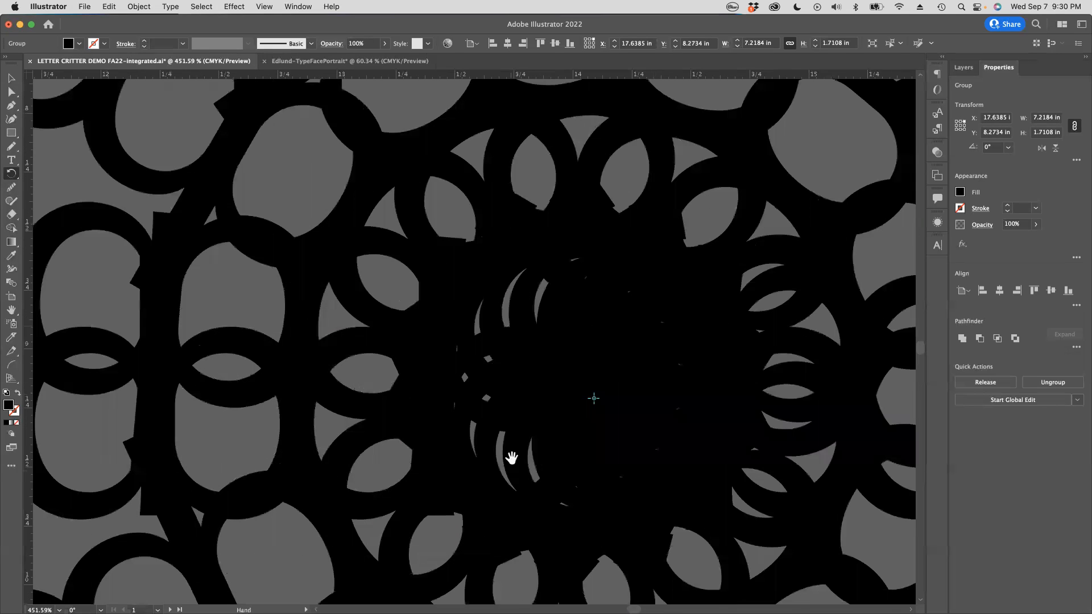
{"action": "left_click", "coordinate": [537, 353], "text": "alt"}
{"action": "left_click", "coordinate": [537, 353], "text": "alt"}
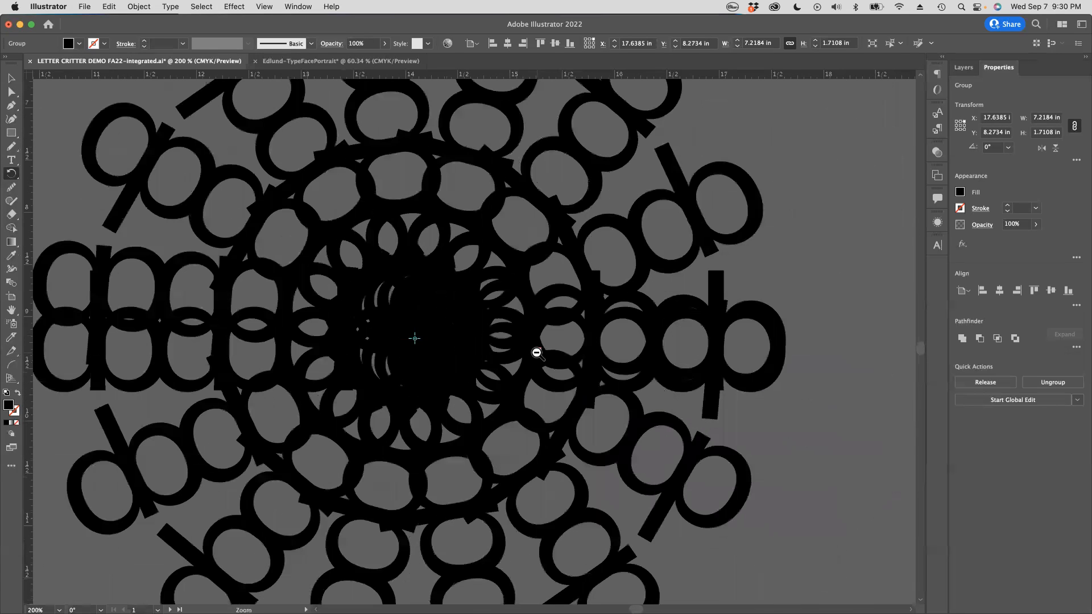
{"action": "left_click", "coordinate": [467, 349], "text": "alt"}
{"action": "left_click", "coordinate": [411, 341], "text": "alt"}
{"action": "left_click", "coordinate": [411, 341], "text": "alt"}
{"action": "left_click", "coordinate": [411, 341], "text": "alt"}
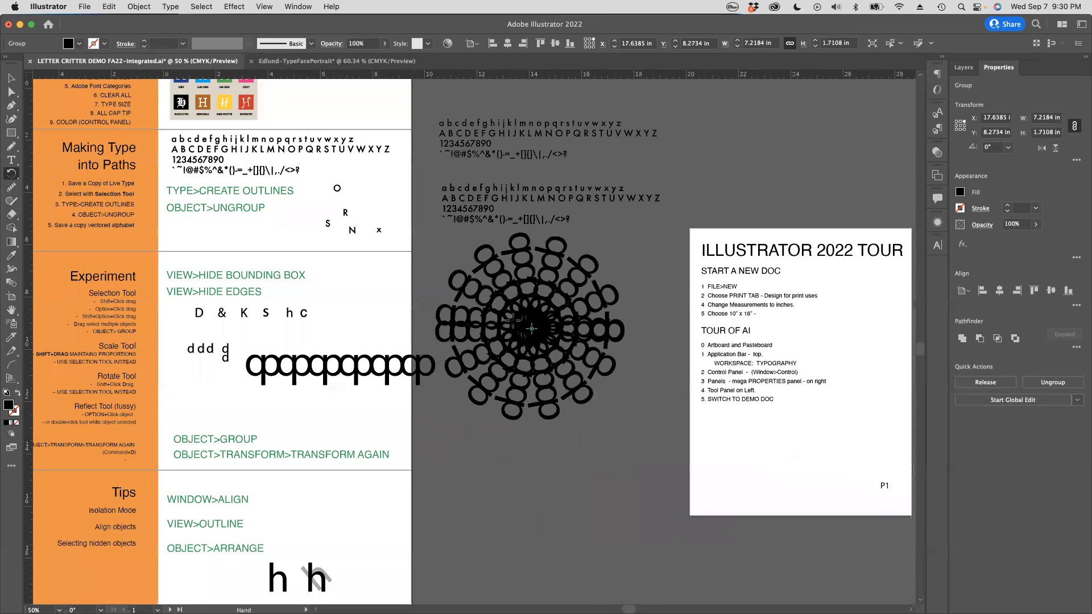
Delete all the rotated rows that make up the radial pattern beside the artboard.
{"action": "left_click", "coordinate": [12, 79]}
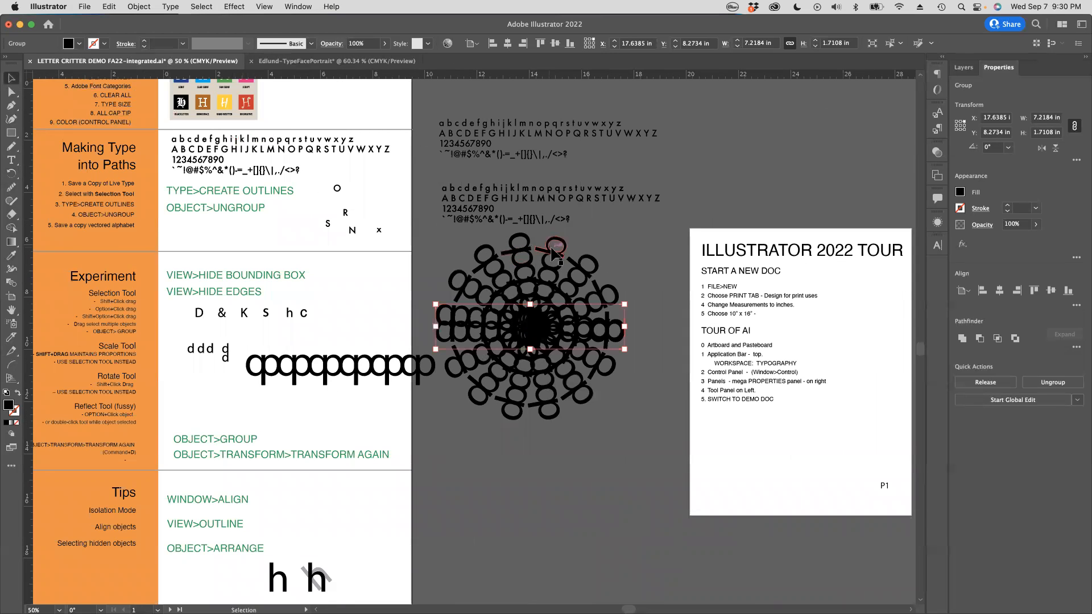
{"action": "left_click_drag", "start_coordinate": [441, 248], "coordinate": [624, 409]}
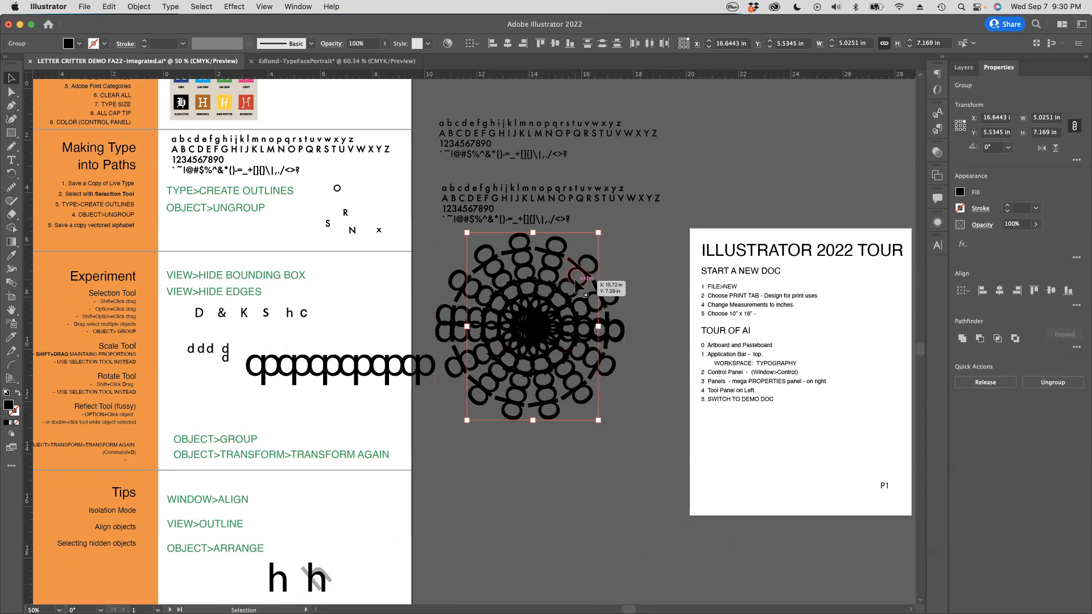
{"action": "key", "text": "Delete"}
{"action": "left_click_drag", "start_coordinate": [451, 249], "coordinate": [633, 383]}
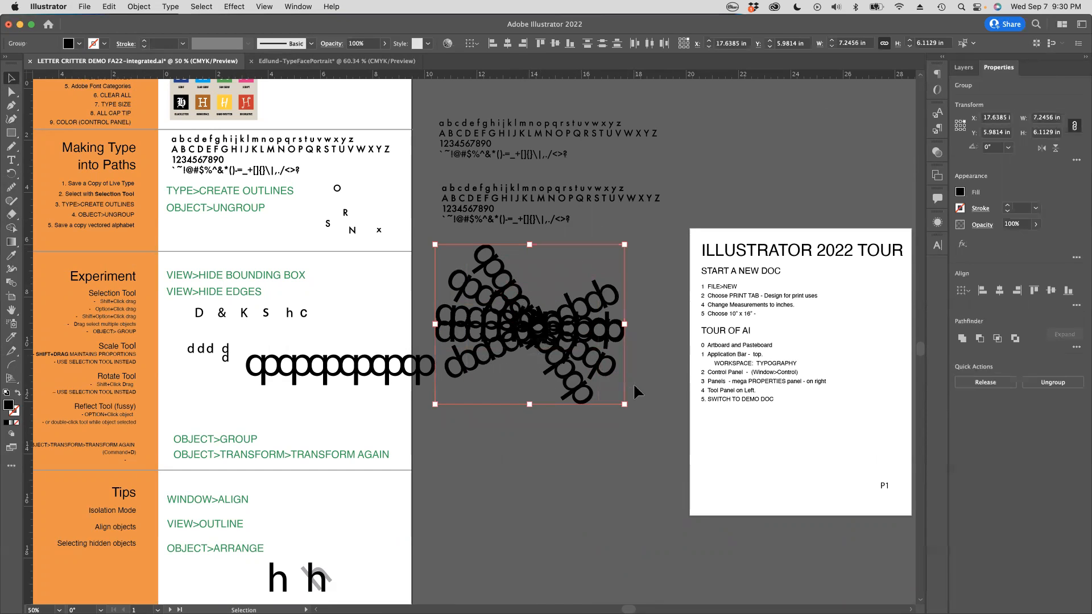
{"action": "key", "text": "Delete"}
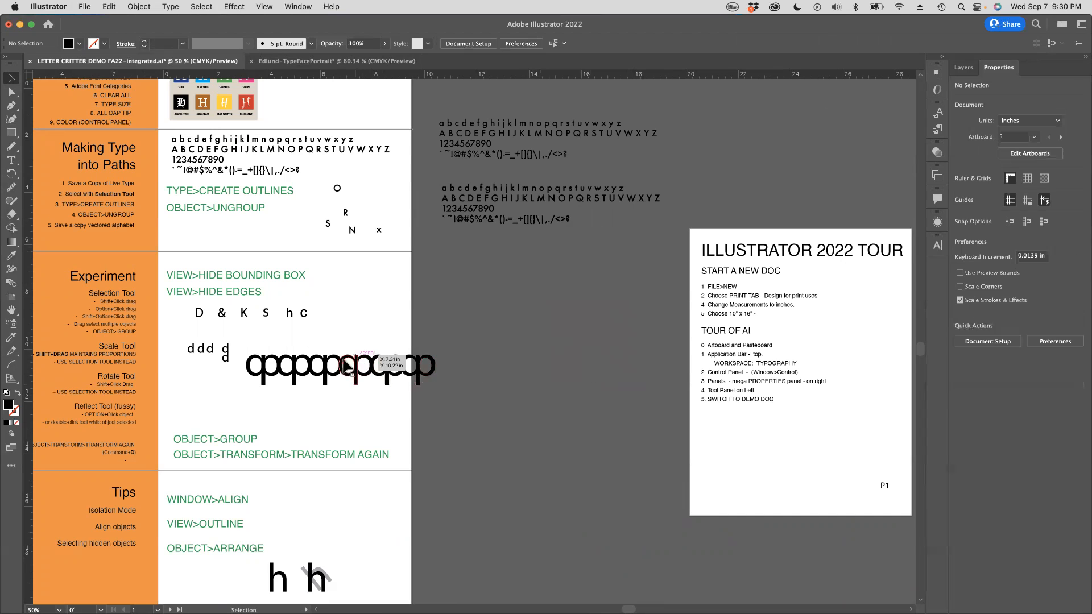
Enter isolation mode on the standalone black h in the Tips section and exit it again.
{"action": "left_click_drag", "start_coordinate": [402, 295], "coordinate": [466, 257]}
{"action": "left_click_drag", "start_coordinate": [424, 328], "coordinate": [582, 151]}
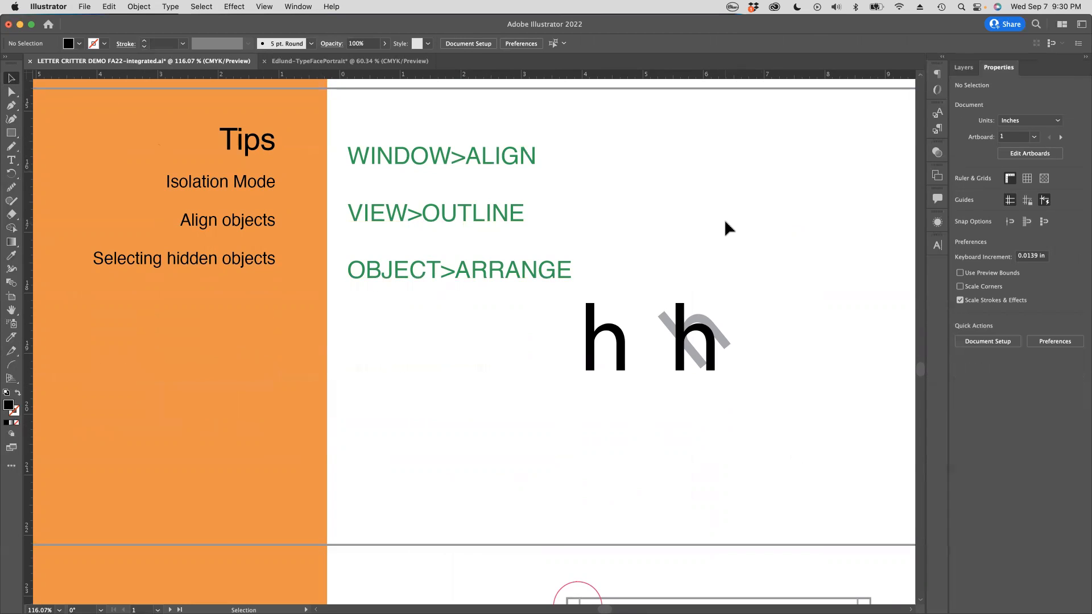
{"action": "left_click", "coordinate": [591, 317]}
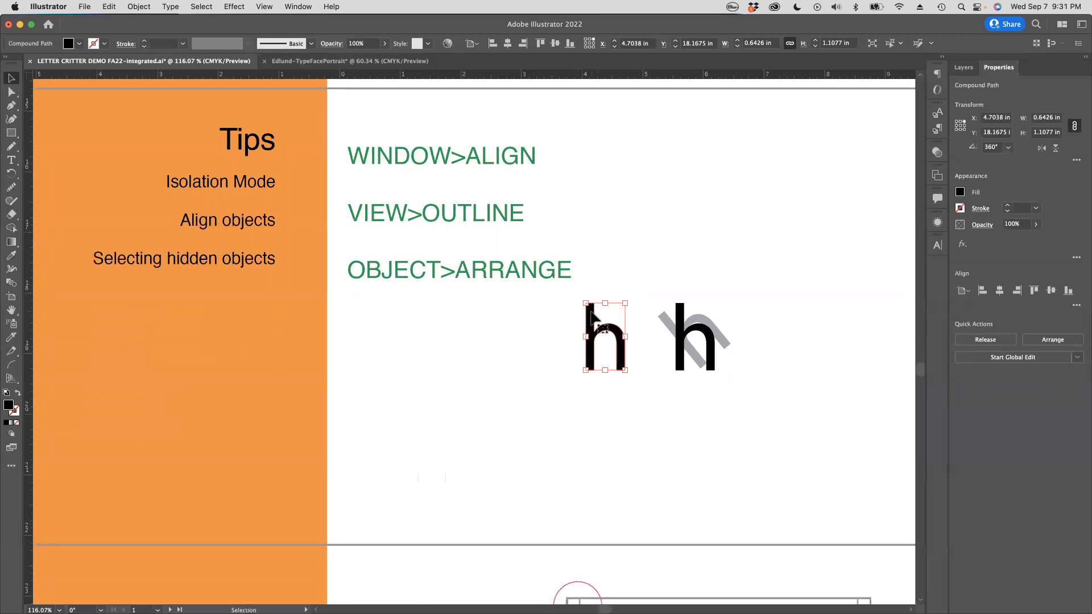
{"action": "double_click", "coordinate": [591, 316]}
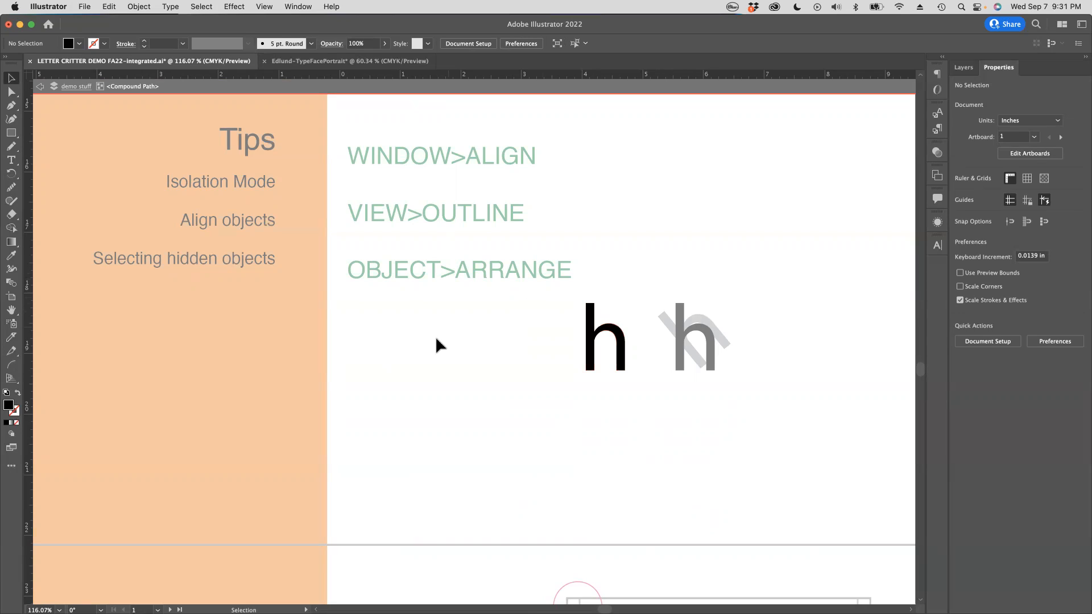
{"action": "double_click", "coordinate": [678, 465]}
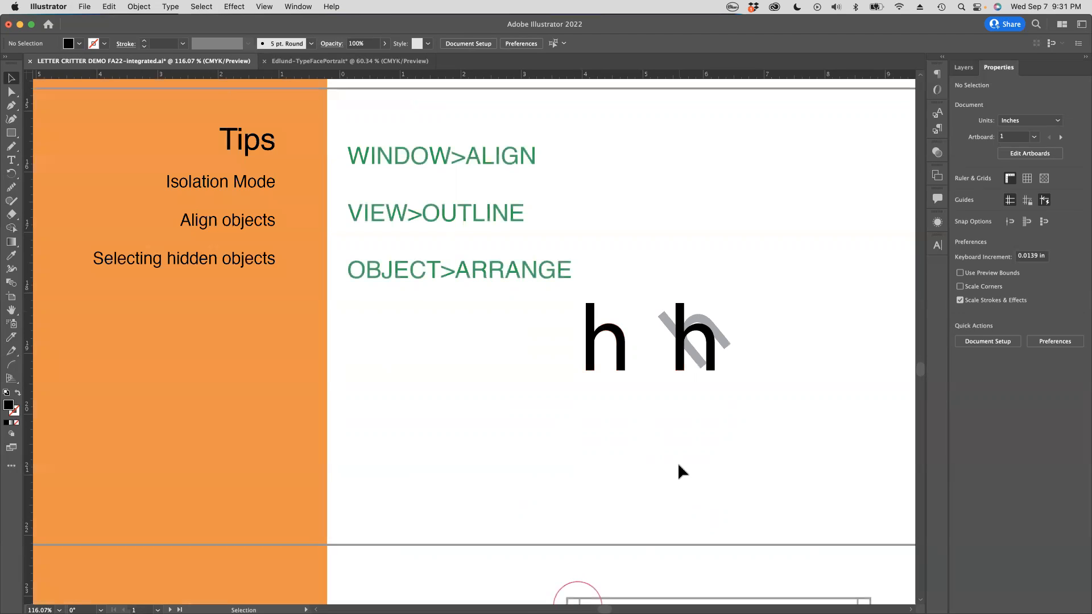
Try moving the standalone black h slightly downward outside isolation mode.
{"action": "left_click", "coordinate": [622, 364]}
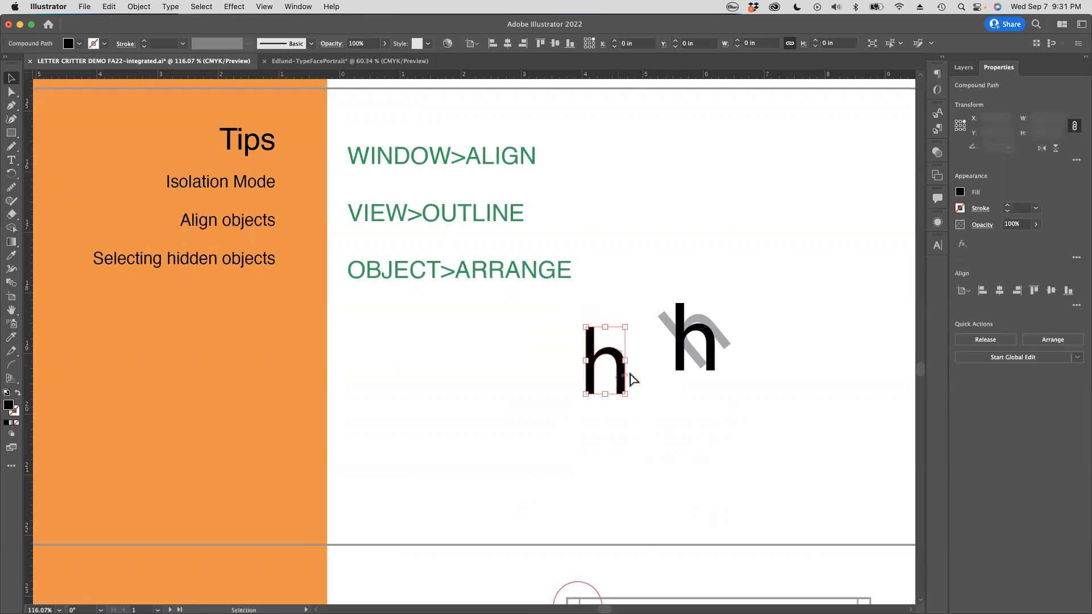
{"action": "left_click", "coordinate": [649, 310]}
{"action": "left_click", "coordinate": [547, 281]}
{"action": "left_click", "coordinate": [643, 267]}
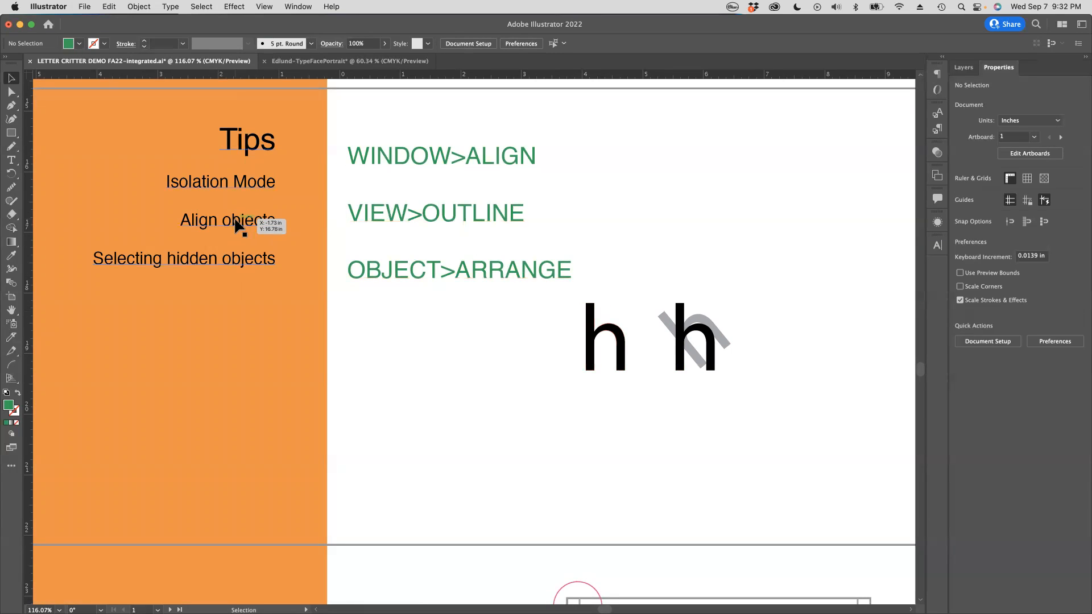
Place four copies of the standalone h at staggered heights beside the WINDOW>ALIGN heading.
{"action": "left_click_drag", "start_coordinate": [605, 342], "coordinate": [691, 144]}
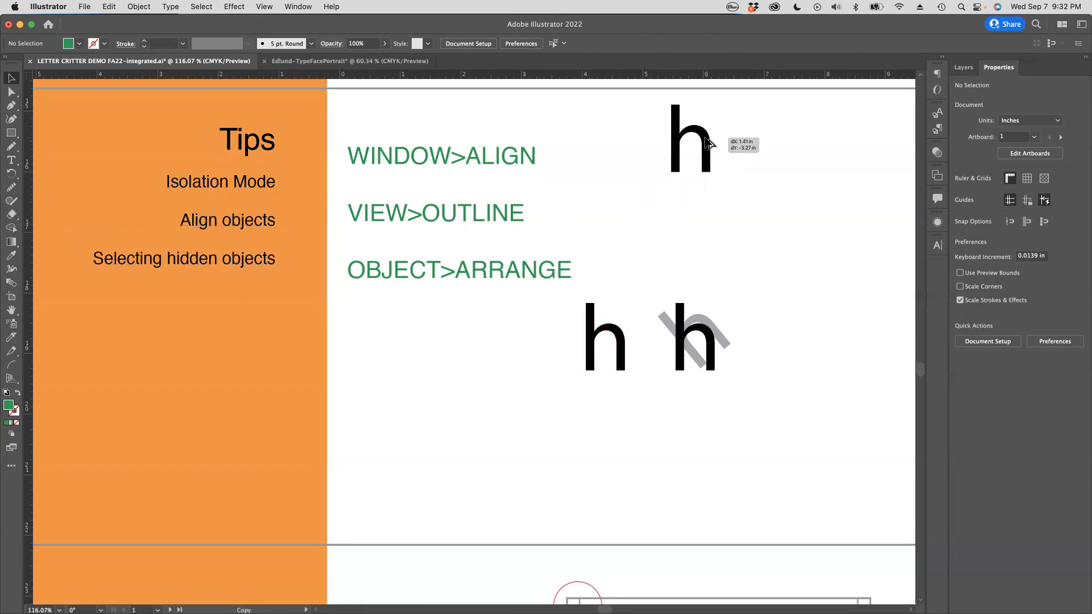
{"action": "scroll", "coordinate": [708, 182], "scroll_direction": "right", "scroll_amount": 2}
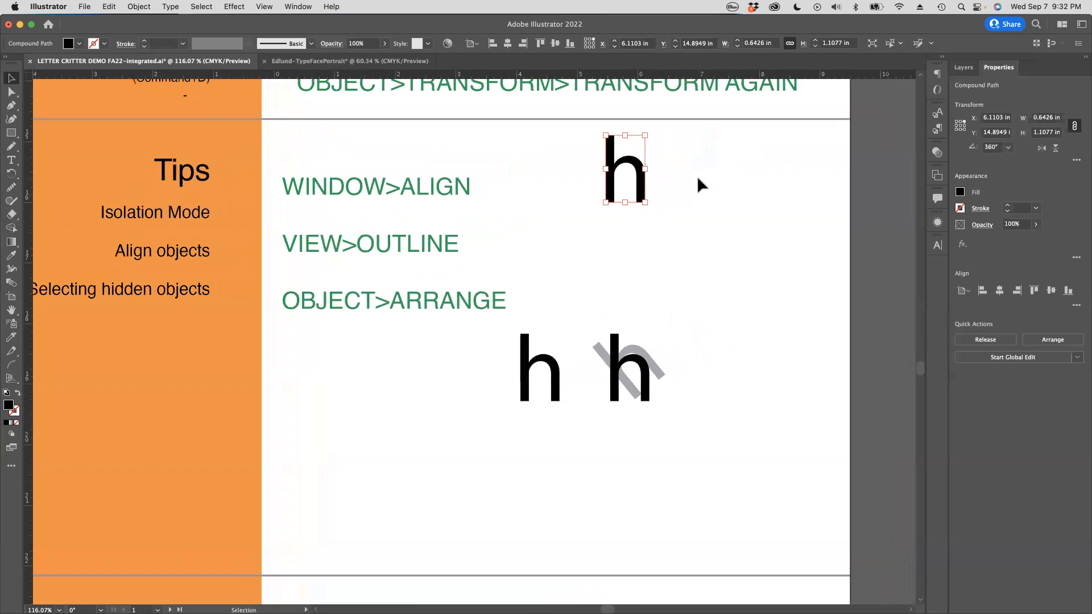
{"action": "left_click_drag", "start_coordinate": [642, 173], "coordinate": [811, 188]}
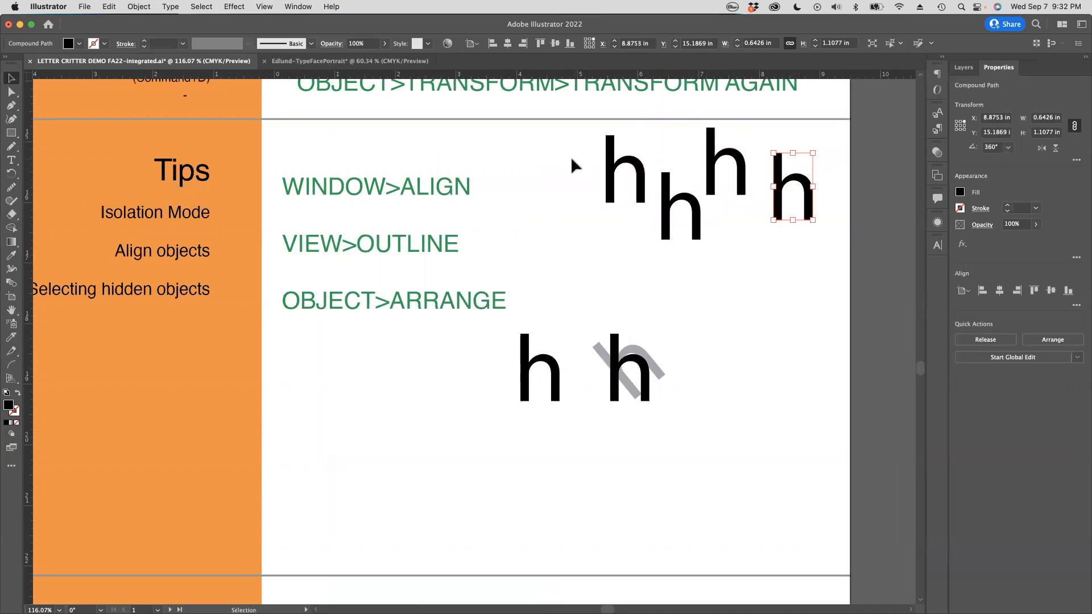
Select the four staggered h copies and bring up the Align options close to them.
{"action": "left_click_drag", "start_coordinate": [555, 138], "coordinate": [868, 291]}
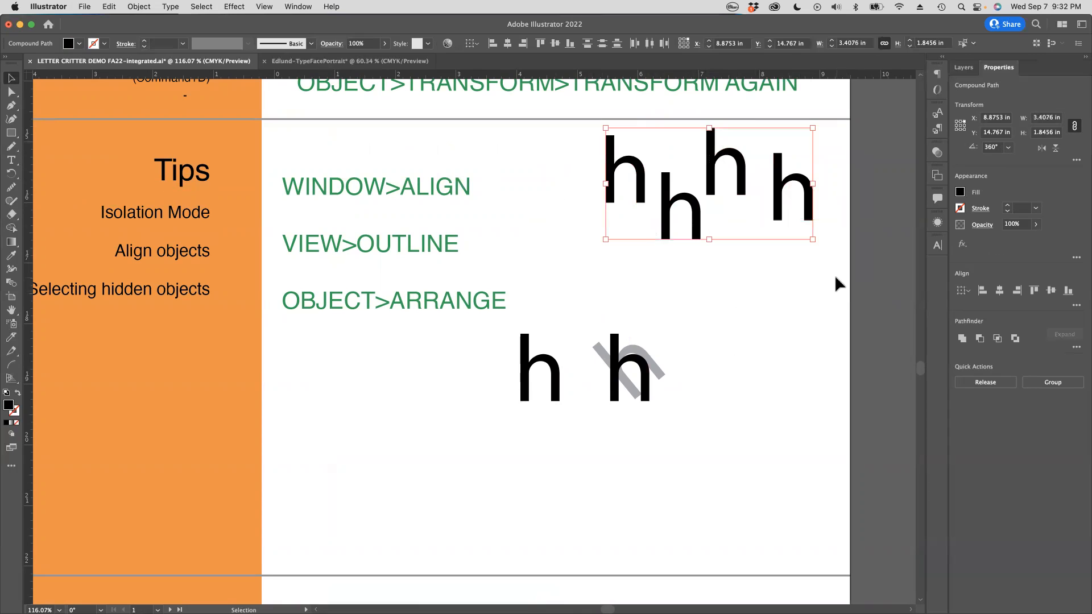
{"action": "left_click", "coordinate": [295, 7]}
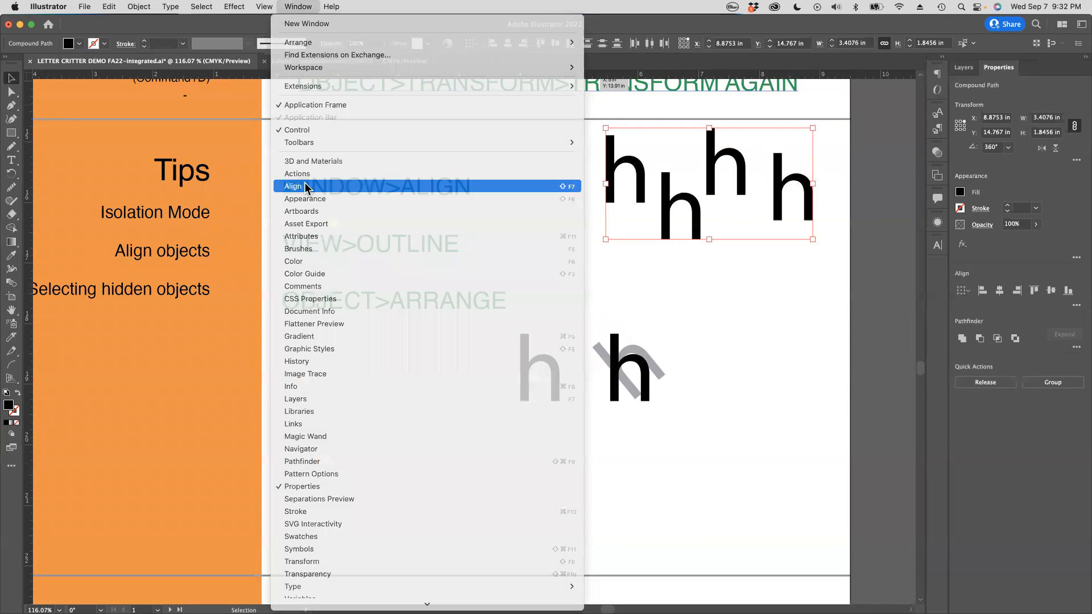
{"action": "left_click", "coordinate": [306, 187]}
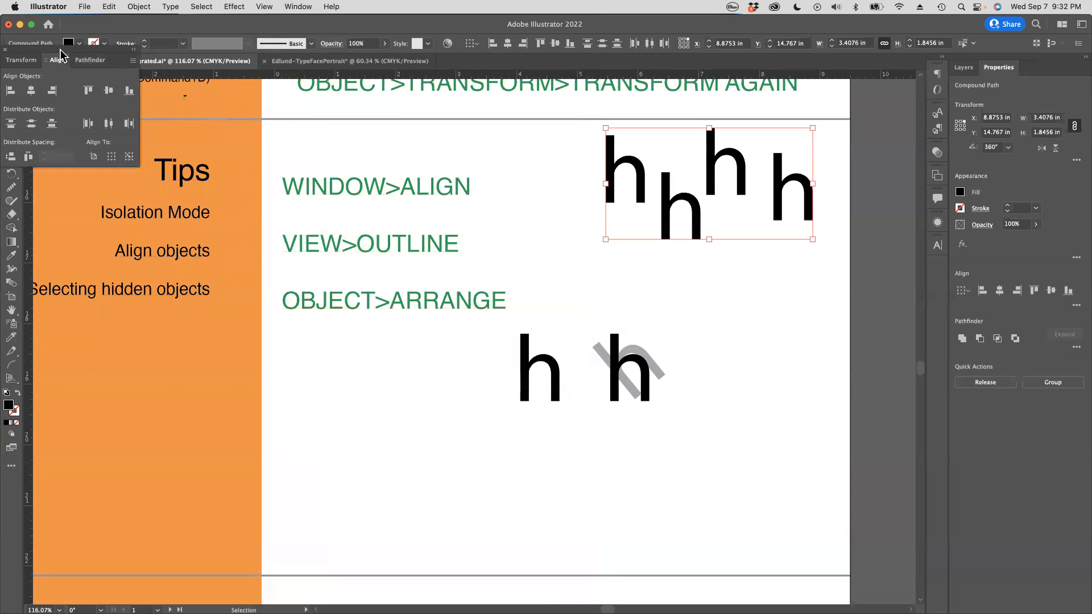
{"action": "left_click_drag", "start_coordinate": [59, 55], "coordinate": [389, 108]}
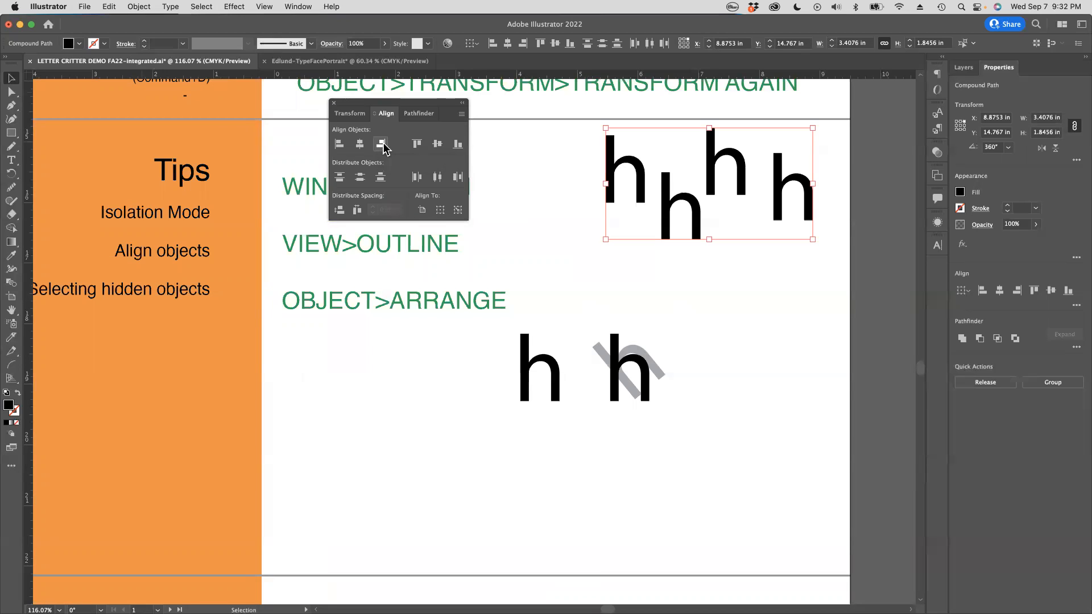
Try aligning the four h copies by their left edges, horizontal centers and right edges, undoing each alignment.
{"action": "left_click", "coordinate": [339, 145]}
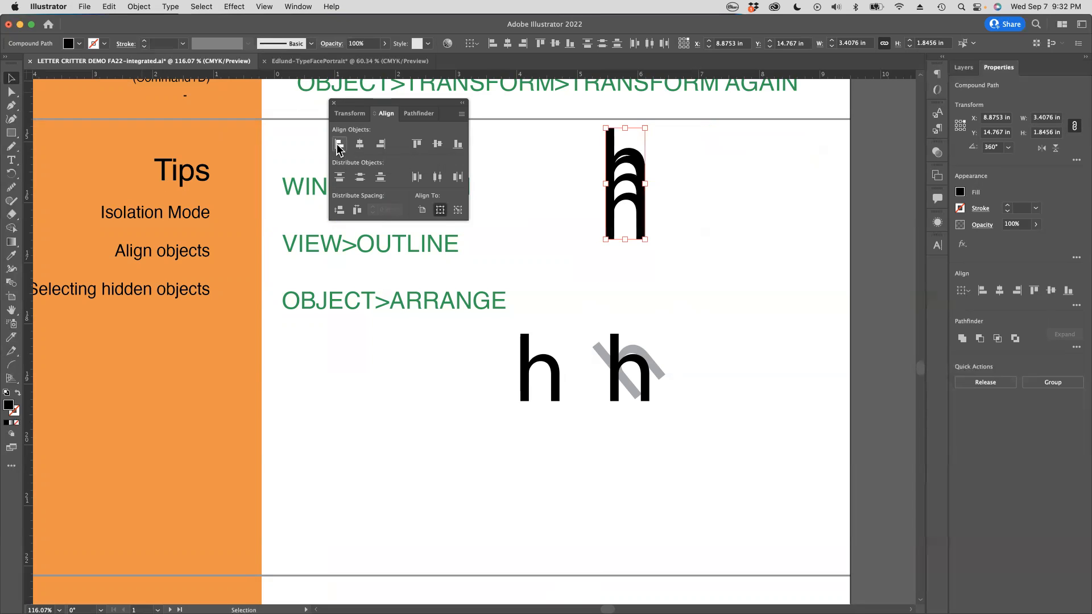
{"action": "key", "text": "super+z"}
{"action": "left_click", "coordinate": [360, 145]}
{"action": "key", "text": "super+z"}
{"action": "left_click", "coordinate": [380, 145]}
{"action": "key", "text": "super+z"}
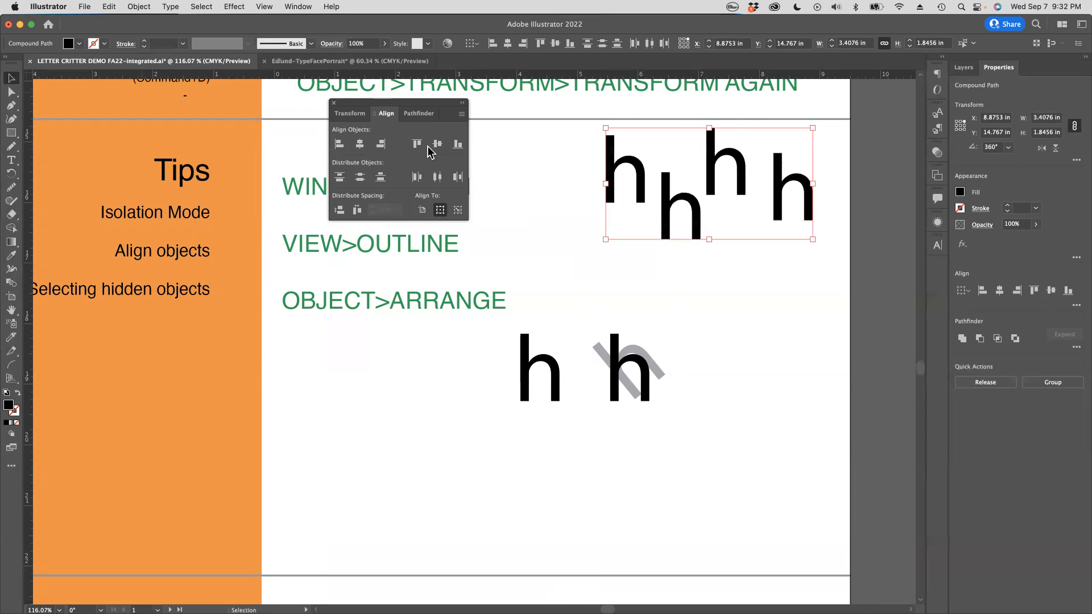
Align the four h copies along their bottom edges and distribute them evenly by their horizontal centers.
{"action": "left_click", "coordinate": [458, 145]}
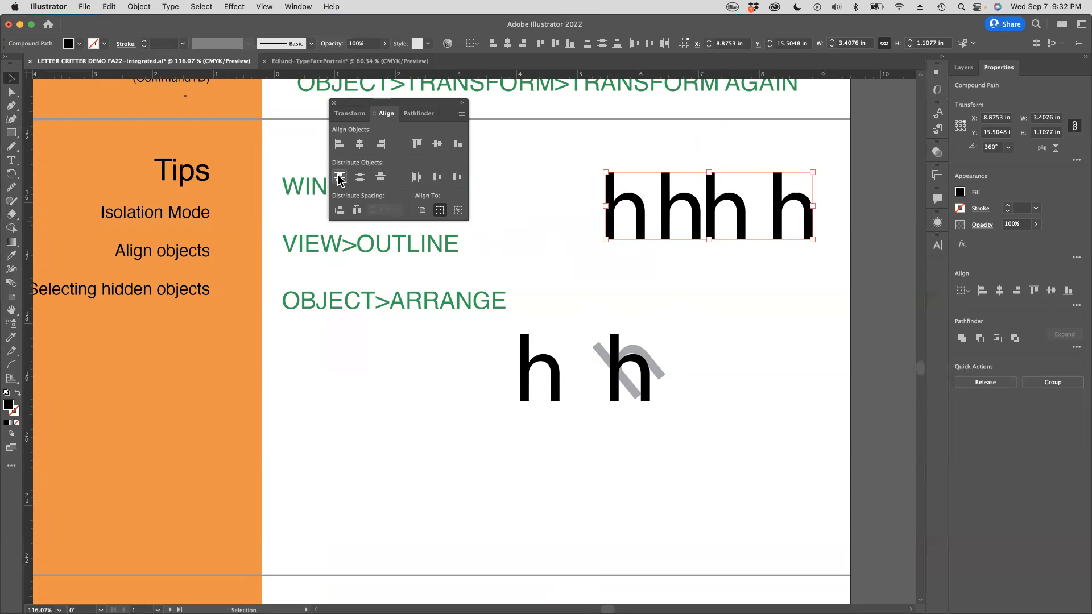
{"action": "left_click", "coordinate": [438, 178]}
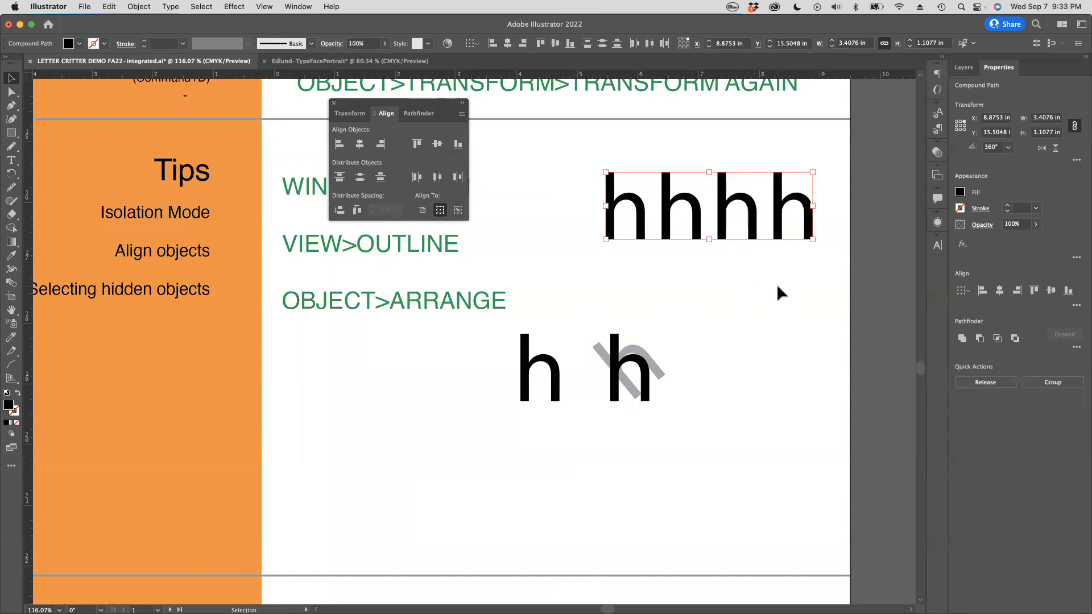
{"action": "left_click", "coordinate": [751, 286]}
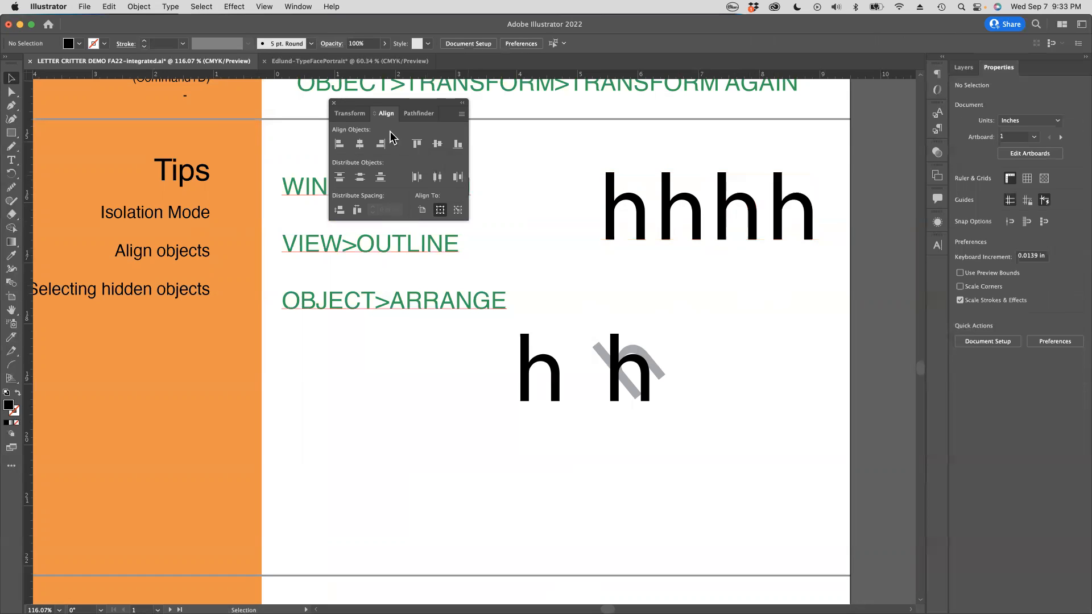
Move the Align options away from the headings and close them.
{"action": "left_click_drag", "start_coordinate": [383, 106], "coordinate": [156, 405]}
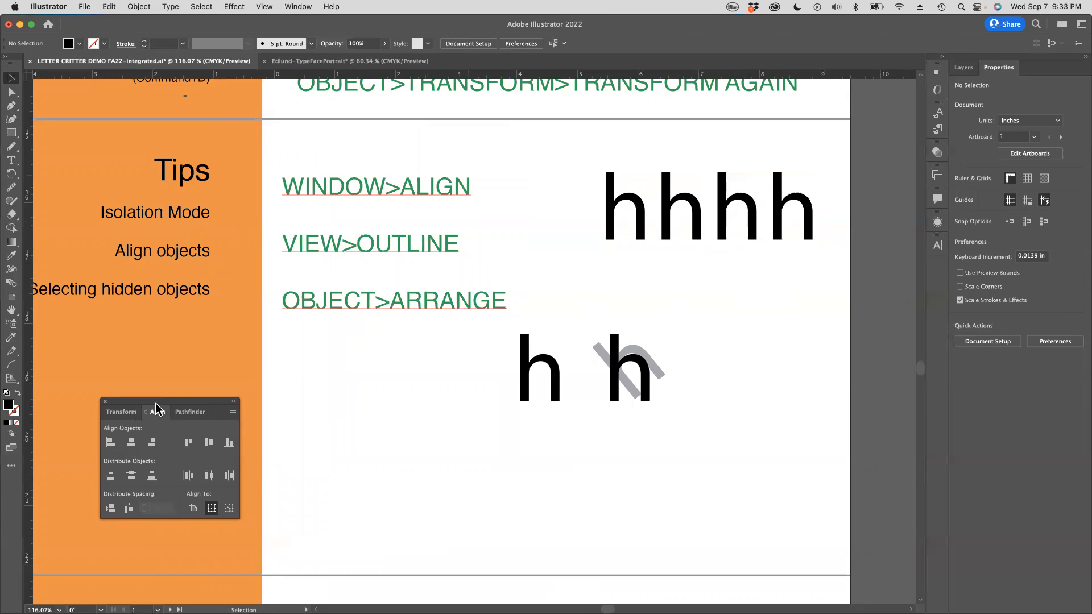
{"action": "scroll", "coordinate": [175, 369], "scroll_direction": "right", "scroll_amount": 1}
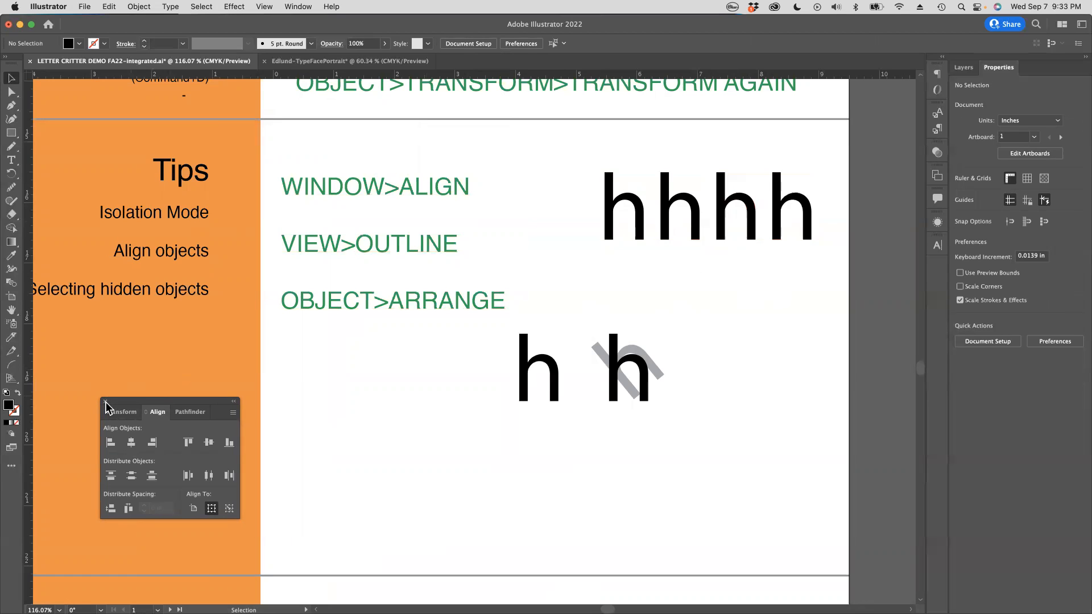
{"action": "left_click", "coordinate": [105, 401]}
Select the standalone h below OBJECT>ARRANGE and switch the document display to Outline view.
{"action": "scroll", "coordinate": [301, 411], "scroll_direction": "right", "scroll_amount": 4}
{"action": "scroll", "coordinate": [301, 410], "scroll_direction": "up", "scroll_amount": 2}
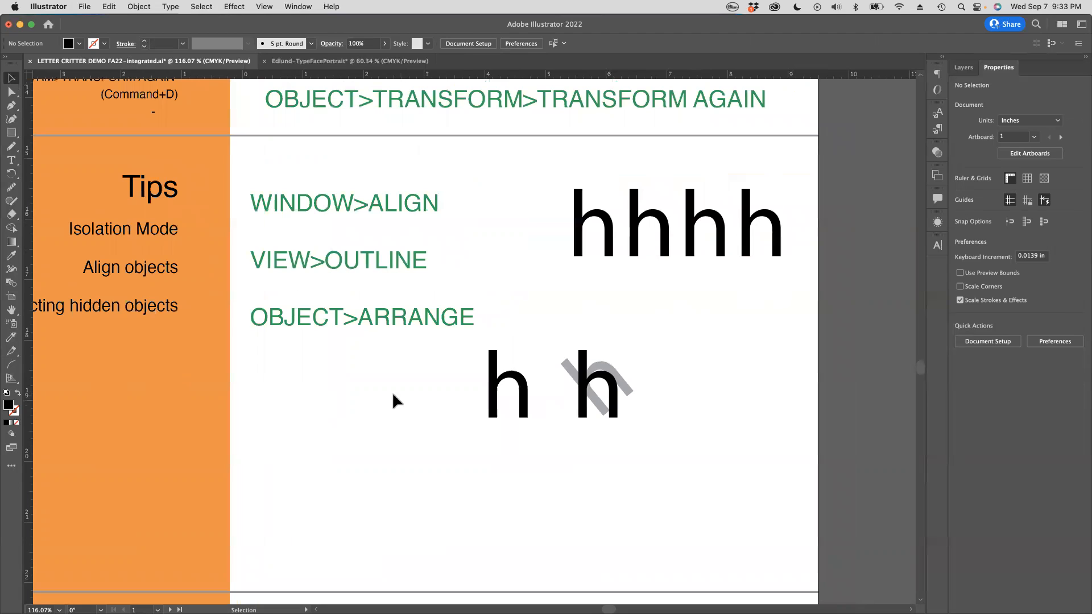
{"action": "left_click", "coordinate": [500, 376]}
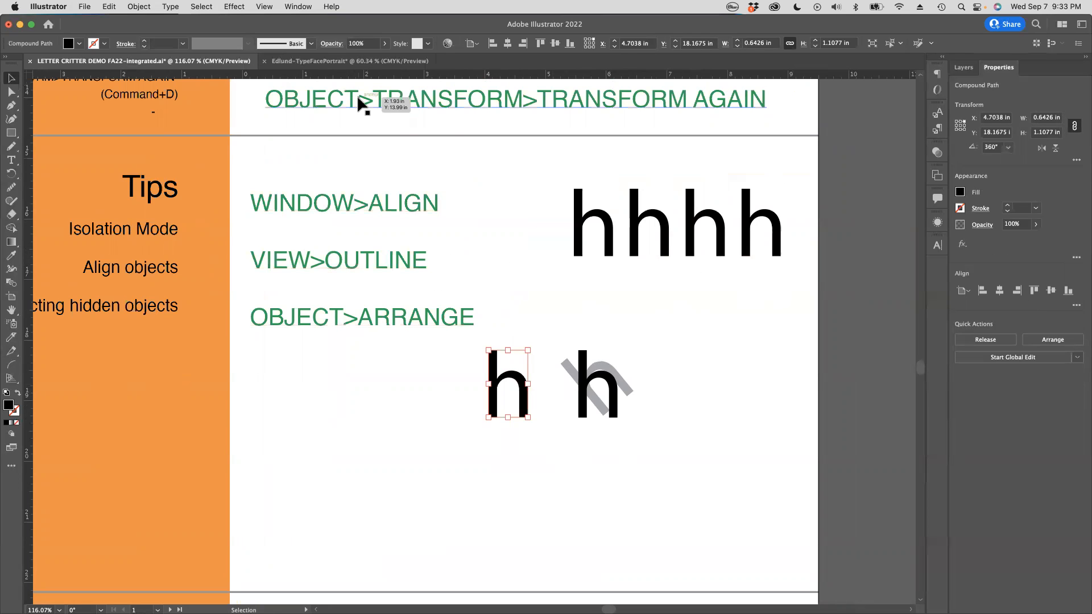
{"action": "scroll", "coordinate": [512, 221], "scroll_direction": "down", "scroll_amount": 2}
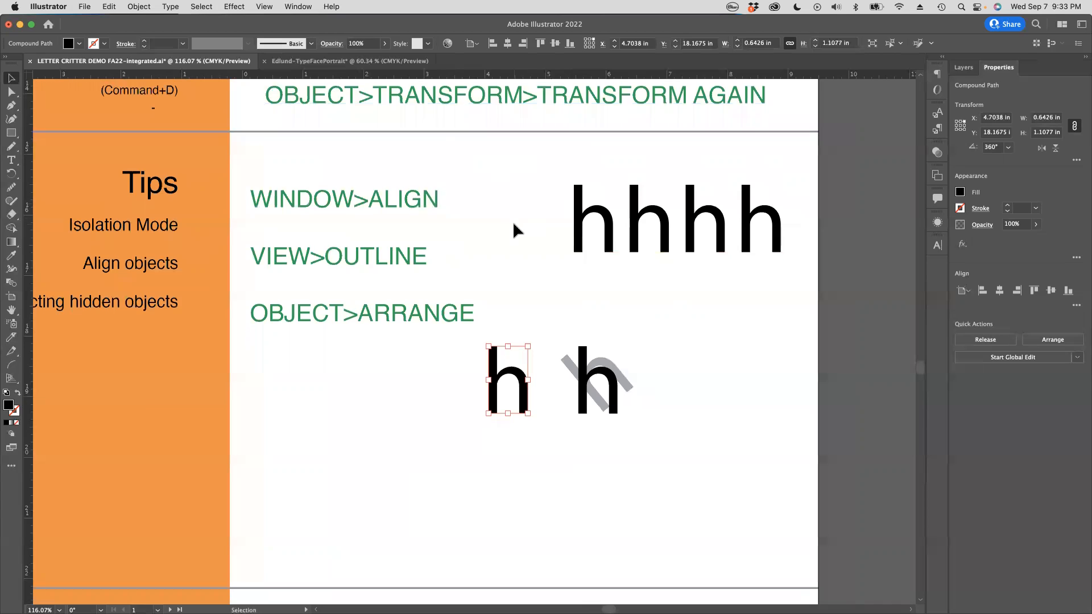
{"action": "key", "text": "super+space"}
{"action": "left_click_drag", "start_coordinate": [504, 295], "coordinate": [370, 234]}
{"action": "left_click", "coordinate": [263, 7]}
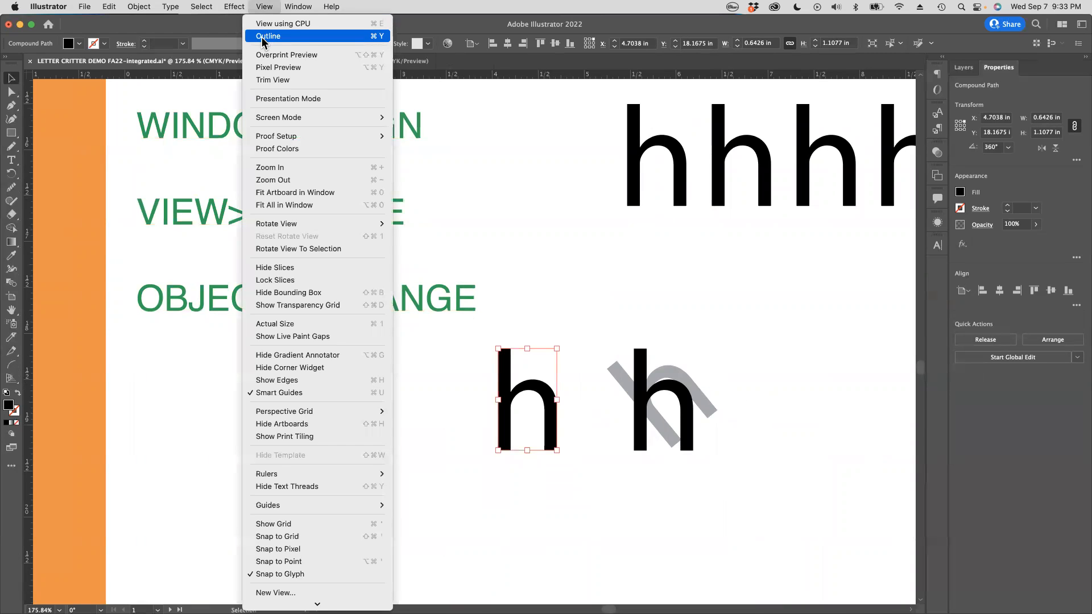
{"action": "left_click", "coordinate": [263, 36]}
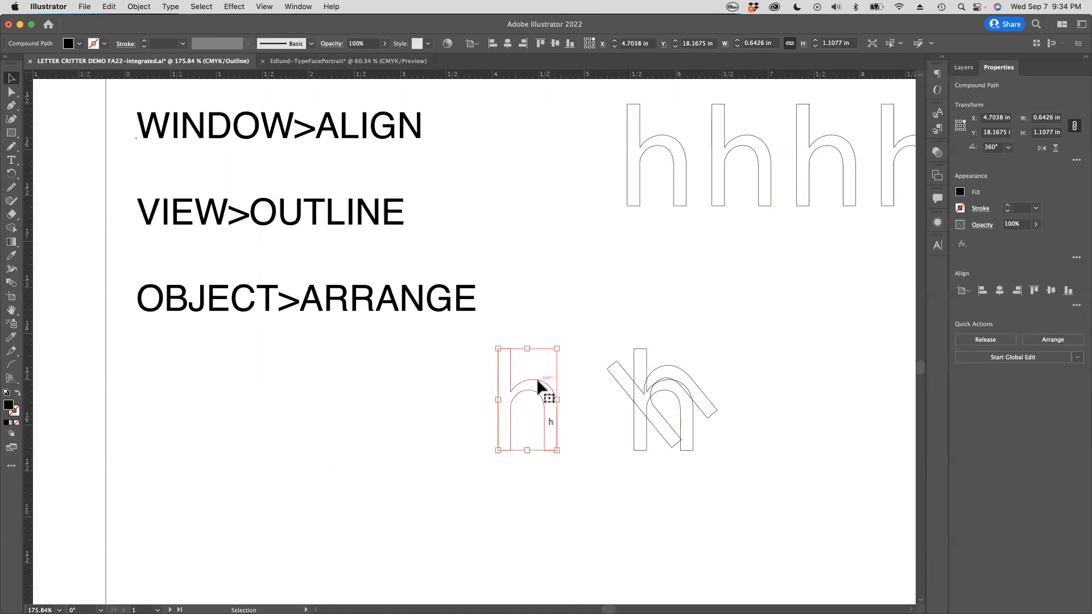
Select the tiny h hidden inside the standalone h's leg and move it into the empty space just outside the letter.
{"action": "left_click", "coordinate": [549, 420]}
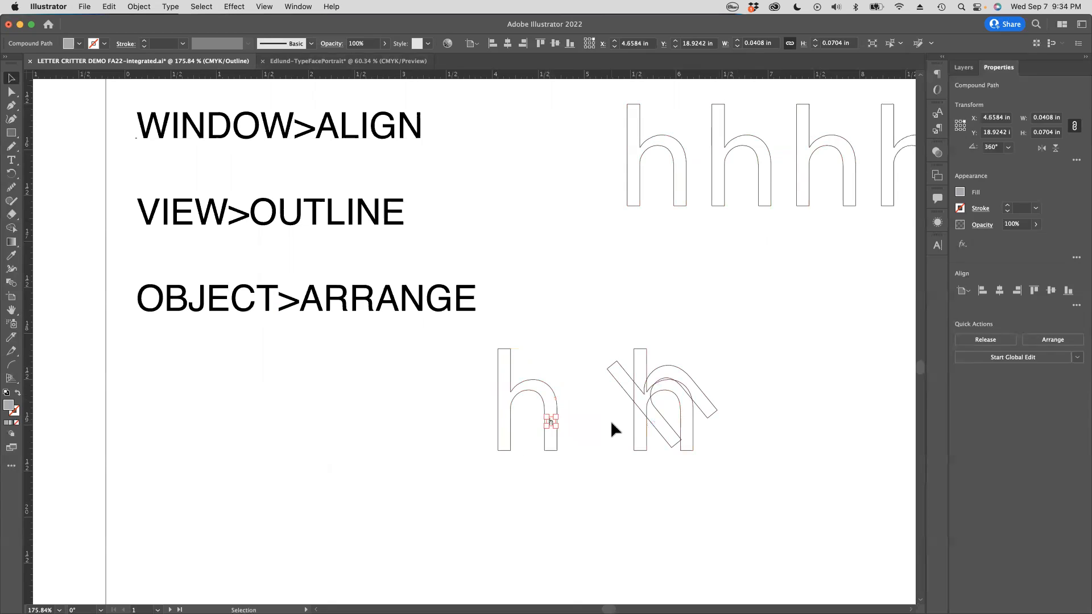
{"action": "left_click", "coordinate": [611, 423]}
{"action": "left_click", "coordinate": [551, 421]}
{"action": "scroll", "coordinate": [551, 424], "scroll_direction": "up", "scroll_amount": 4}
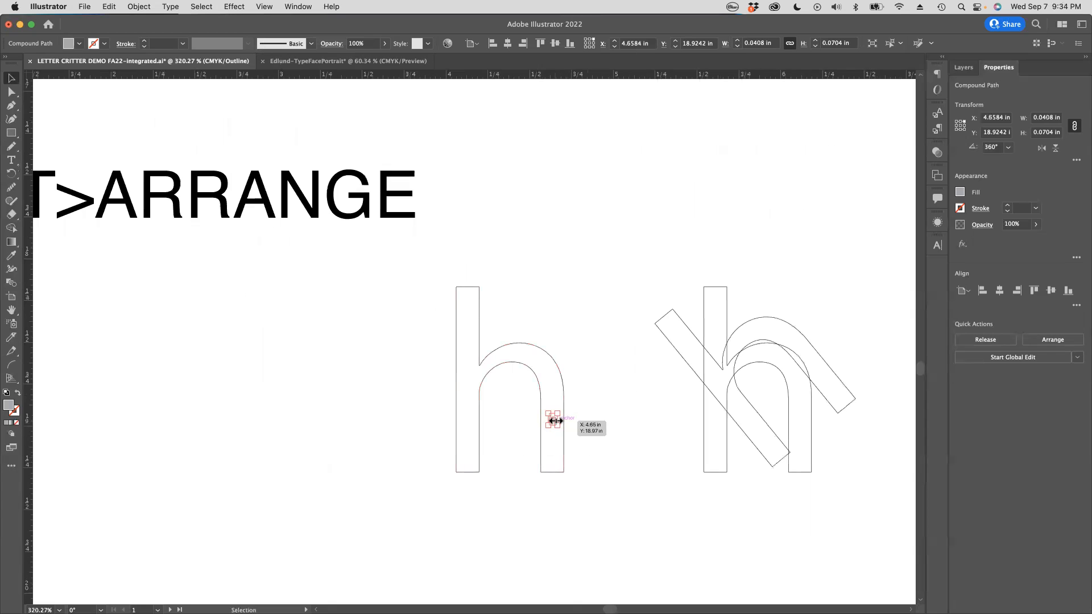
{"action": "left_click_drag", "start_coordinate": [553, 417], "coordinate": [702, 462]}
{"action": "key", "text": "super+z"}
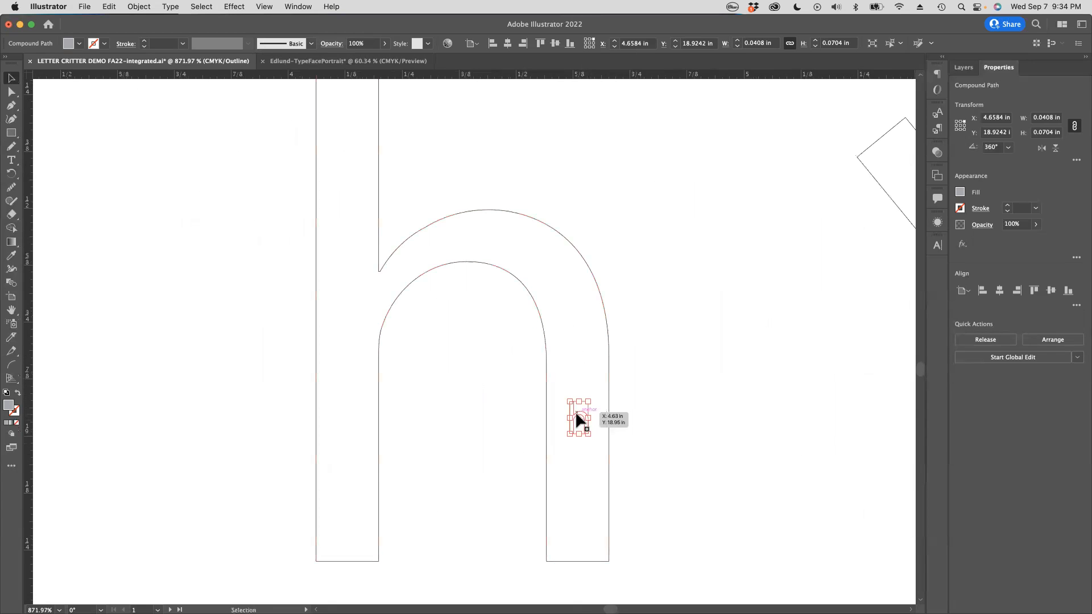
{"action": "left_click_drag", "start_coordinate": [578, 414], "coordinate": [700, 349]}
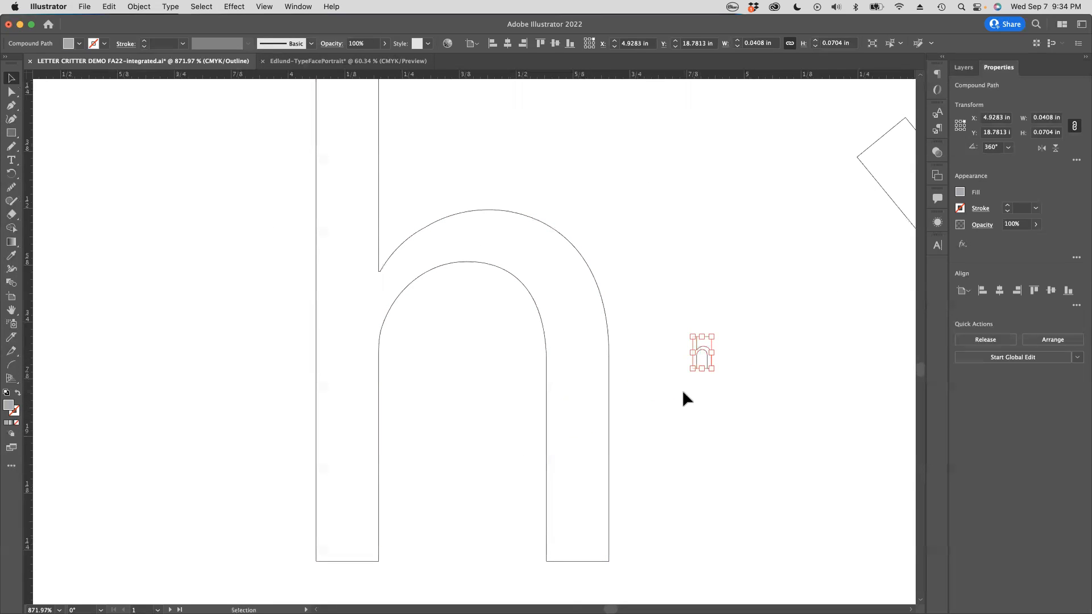
{"action": "key", "text": "a"}
{"action": "key", "text": "v"}
Return the document display to Preview and shift the tiny grey h slightly closer to the large black h.
{"action": "left_click", "coordinate": [263, 6]}
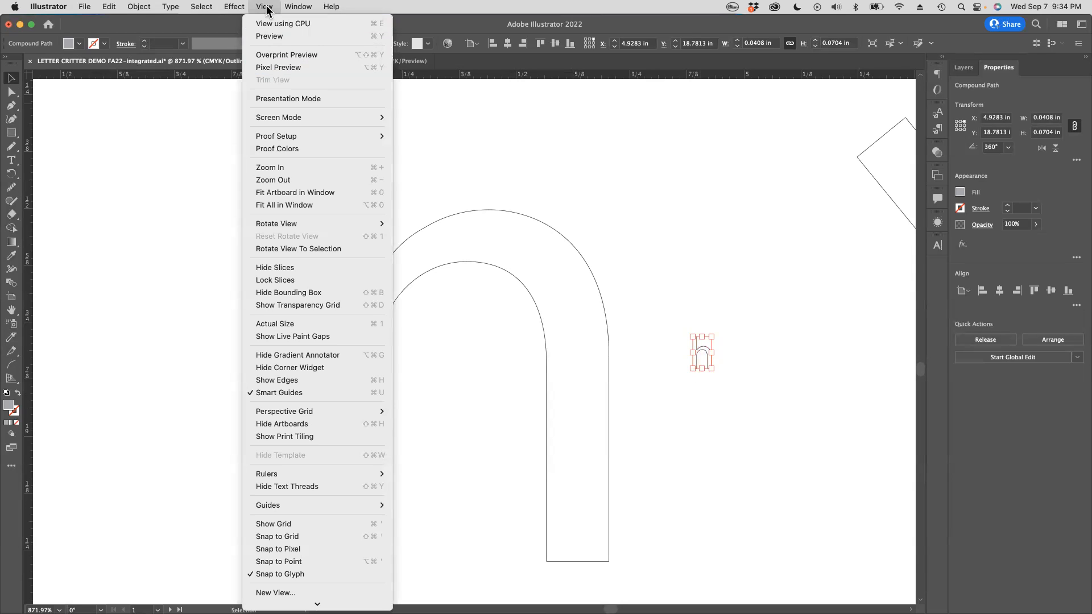
{"action": "left_click", "coordinate": [267, 36]}
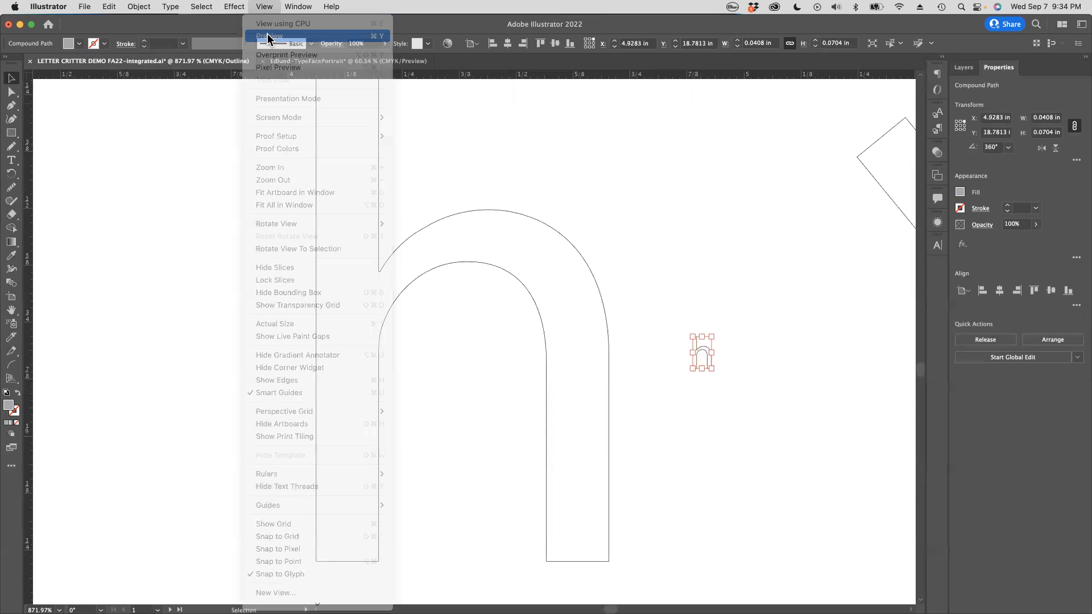
{"action": "left_click", "coordinate": [787, 340]}
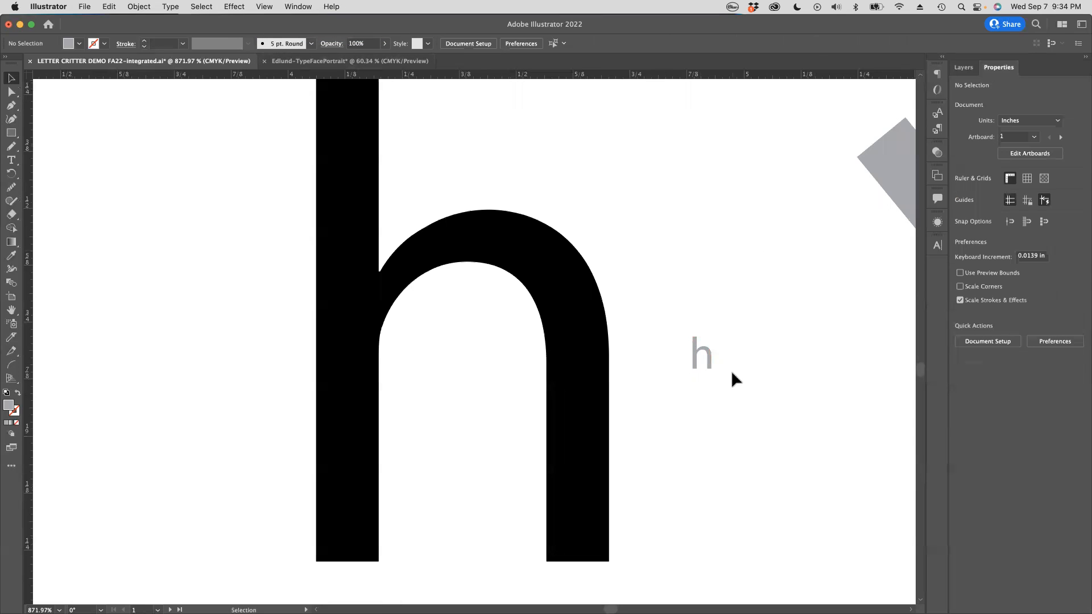
{"action": "left_click", "coordinate": [579, 345], "text": "alt+super"}
{"action": "left_click", "coordinate": [442, 295], "text": "alt+super"}
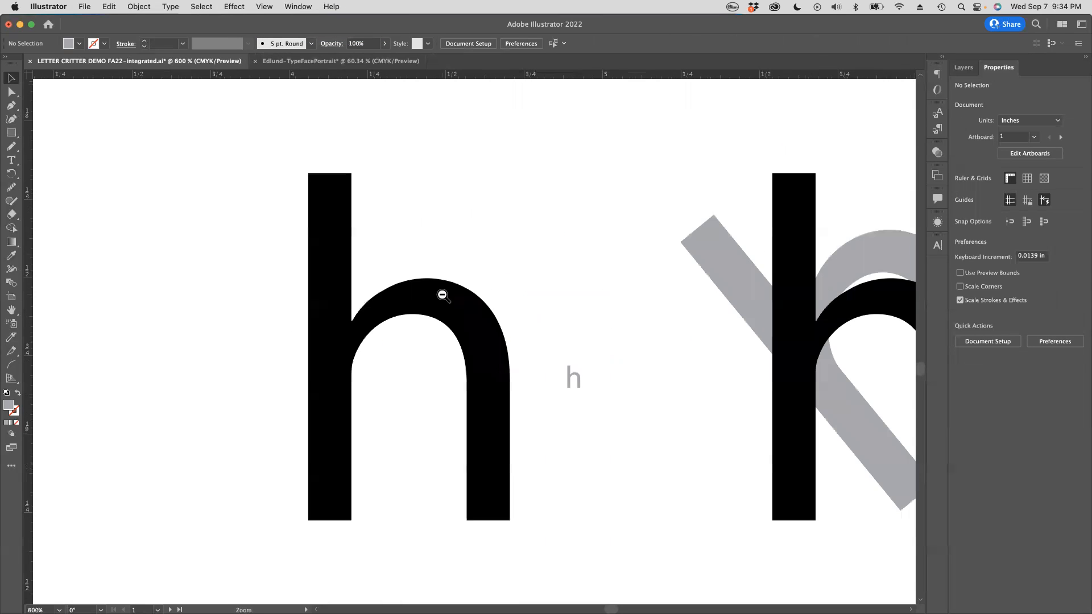
{"action": "left_click_drag", "start_coordinate": [554, 319], "coordinate": [662, 238]}
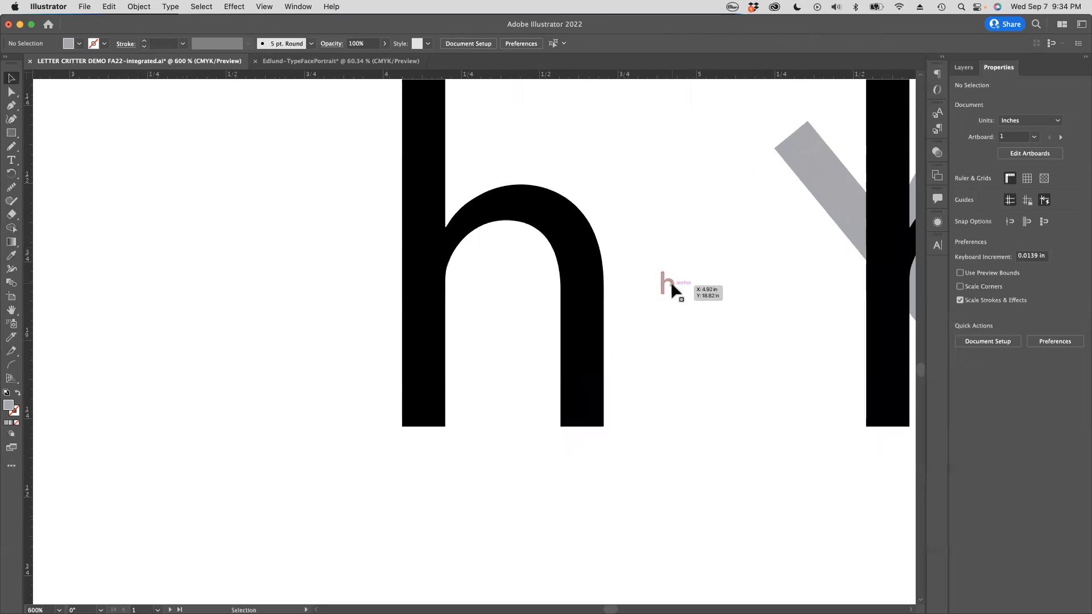
{"action": "left_click_drag", "start_coordinate": [671, 284], "coordinate": [664, 306]}
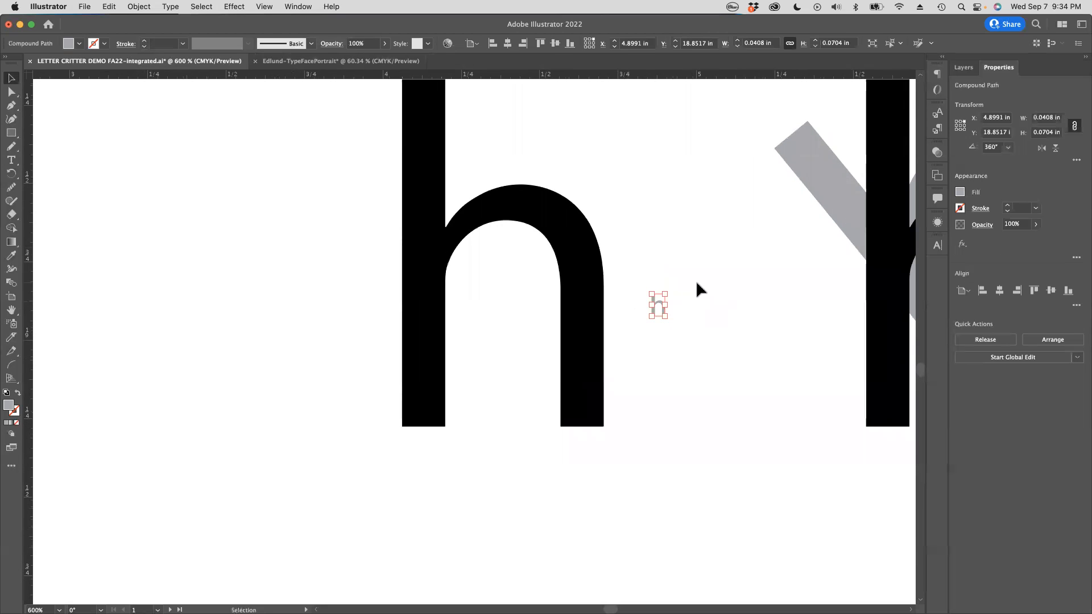
Draw a grey rectangle about 1.41 in wide and 1.84 in high beside the overlapping black and grey h pair.
{"action": "left_click", "coordinate": [611, 275], "text": "alt+super"}
{"action": "left_click", "coordinate": [611, 274], "text": "alt+super"}
{"action": "left_click_drag", "start_coordinate": [501, 321], "coordinate": [622, 188]}
{"action": "left_click", "coordinate": [583, 195], "text": "alt+super"}
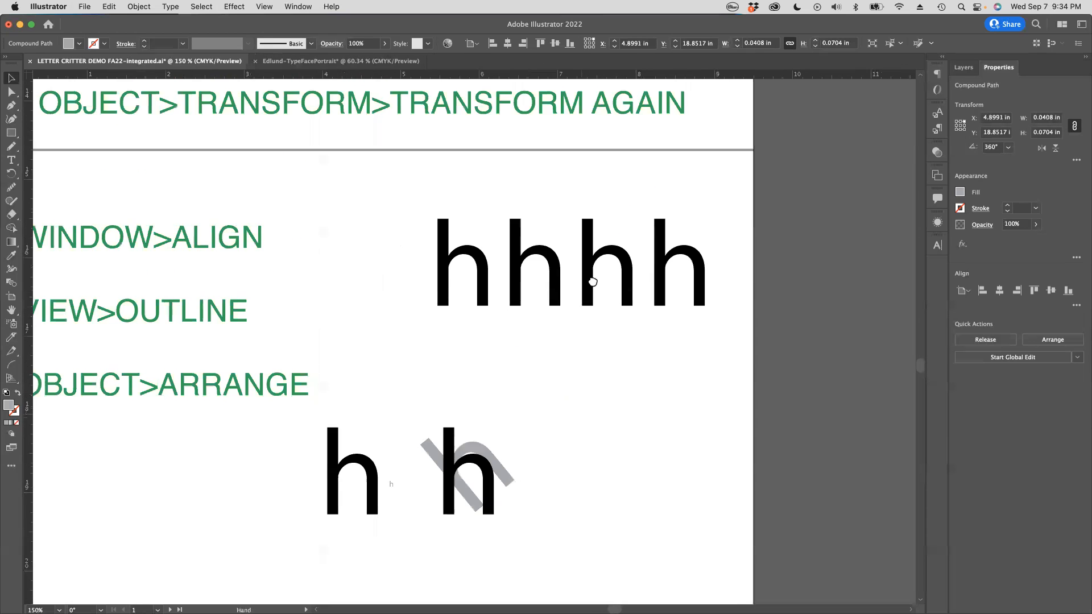
{"action": "scroll", "coordinate": [625, 193], "scroll_direction": "down", "scroll_amount": 5}
{"action": "scroll", "coordinate": [626, 194], "scroll_direction": "left", "scroll_amount": 2}
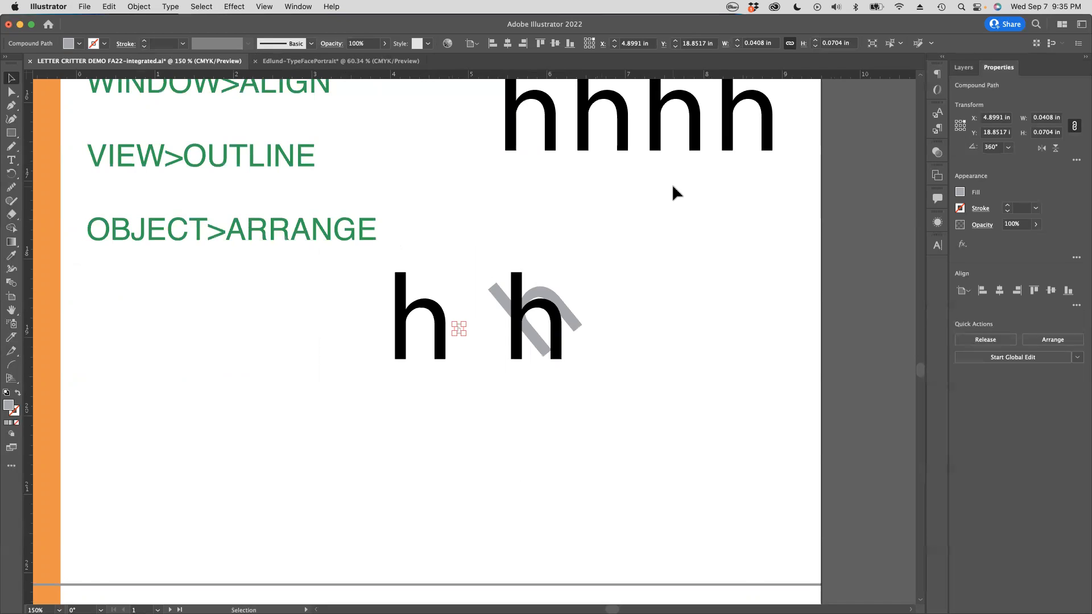
{"action": "left_click", "coordinate": [11, 133]}
{"action": "left_click_drag", "start_coordinate": [643, 257], "coordinate": [753, 400]}
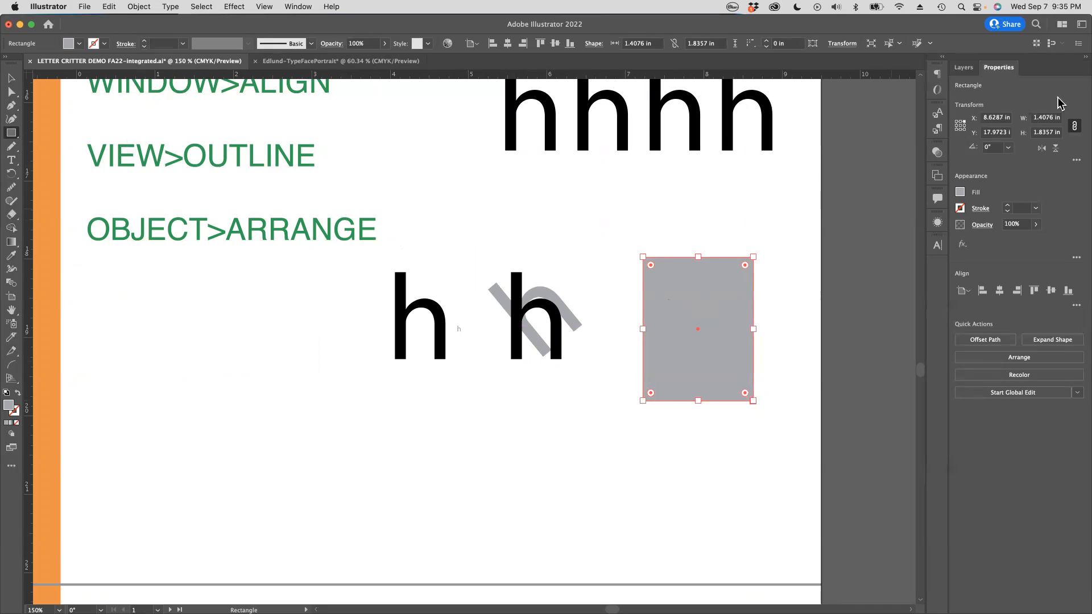
Look at the document's layers and move the grey rectangle slightly up and toward the overlapping h pair.
{"action": "left_click", "coordinate": [967, 69]}
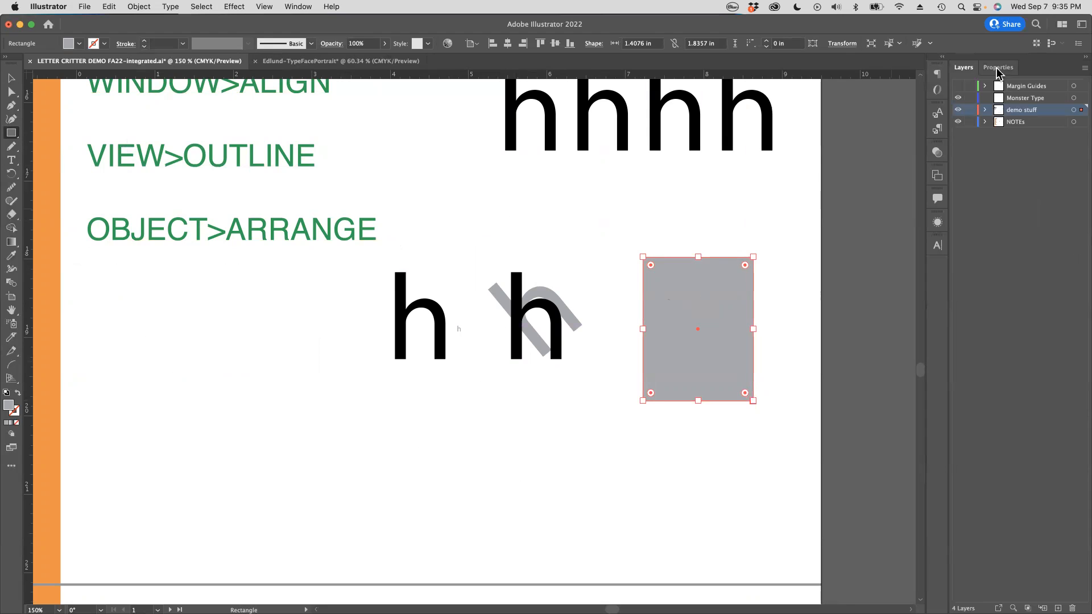
{"action": "left_click", "coordinate": [996, 69]}
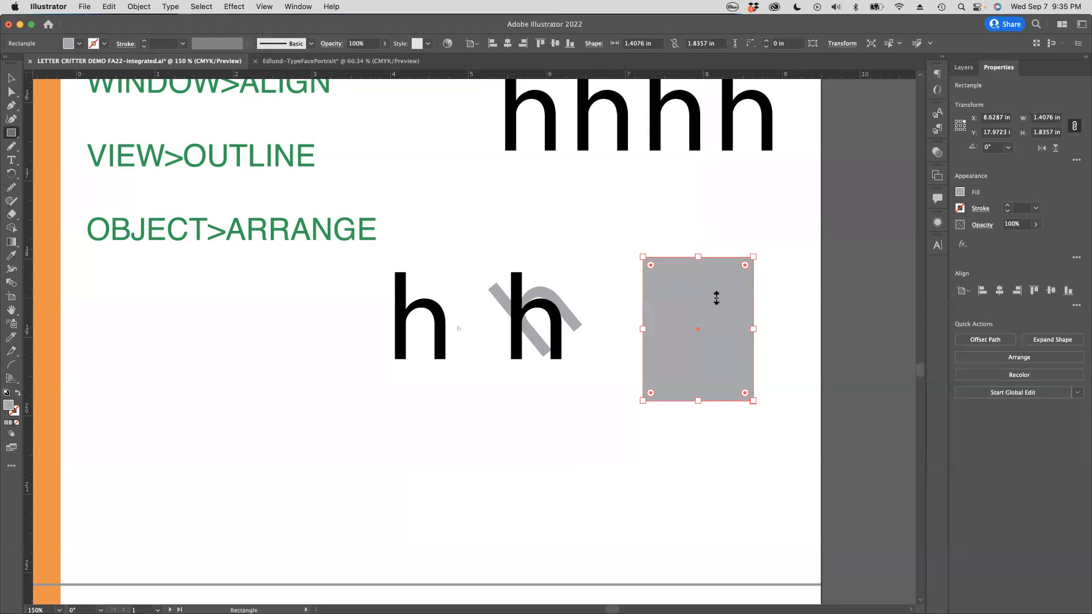
{"action": "left_click", "coordinate": [11, 77]}
{"action": "mouse_move", "coordinate": [715, 303]}
{"action": "left_mouse_down"}
{"action": "mouse_move", "coordinate": [466, 292]}
{"action": "mouse_move", "coordinate": [339, 203]}
{"action": "mouse_move", "coordinate": [524, 154]}
{"action": "mouse_move", "coordinate": [700, 312]}
{"action": "left_mouse_up"}
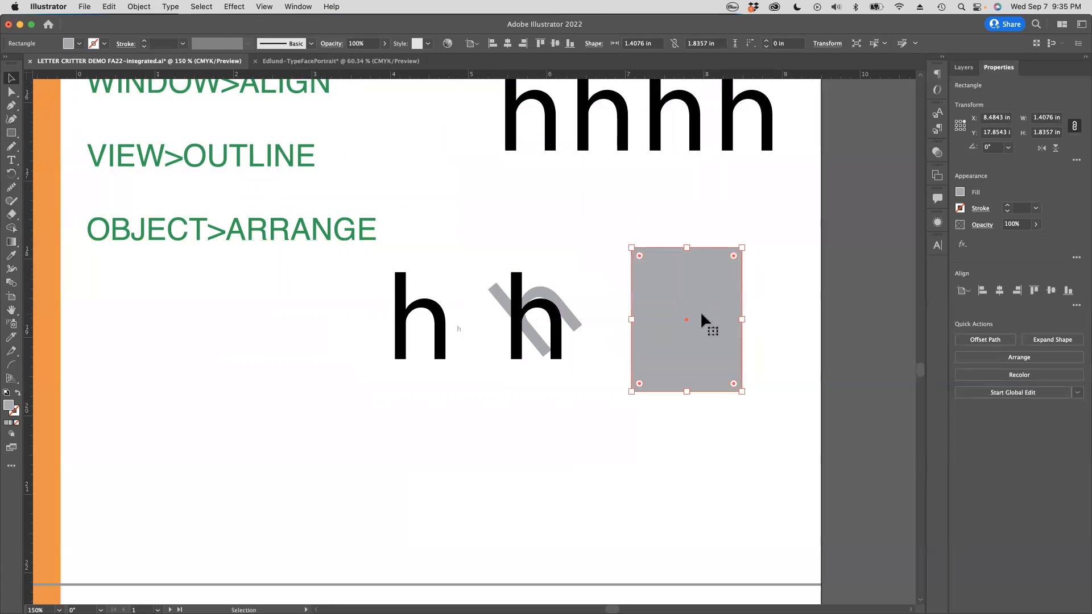
Try arranging the rotated grey h in front of the black h with Bring to Front.
{"action": "left_click", "coordinate": [561, 293]}
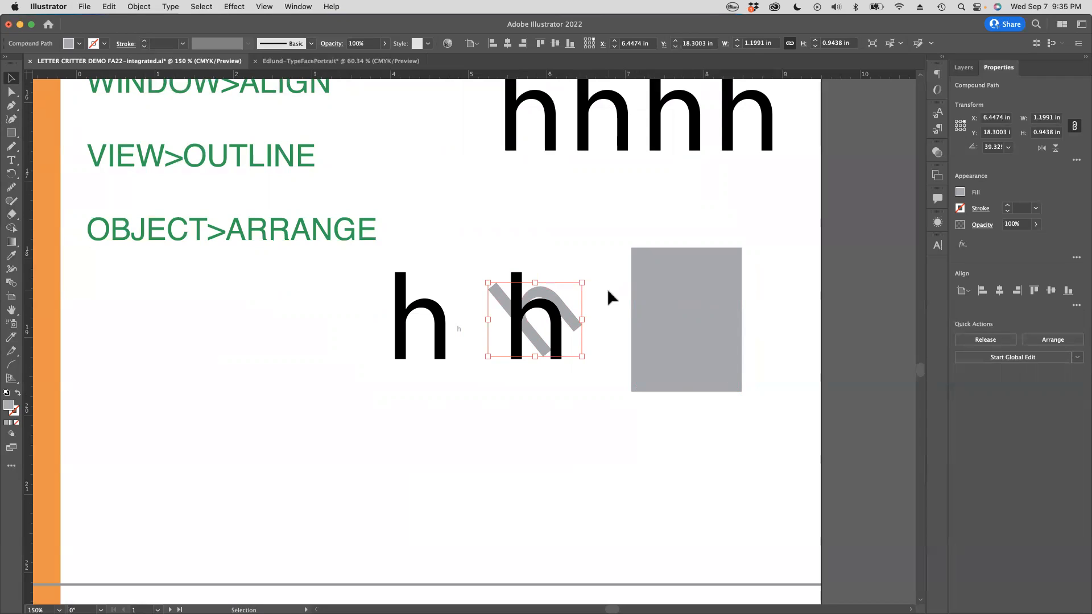
{"action": "key", "text": "super+bracketright"}
{"action": "left_click", "coordinate": [139, 6]}
{"action": "mouse_move", "coordinate": [146, 36]}
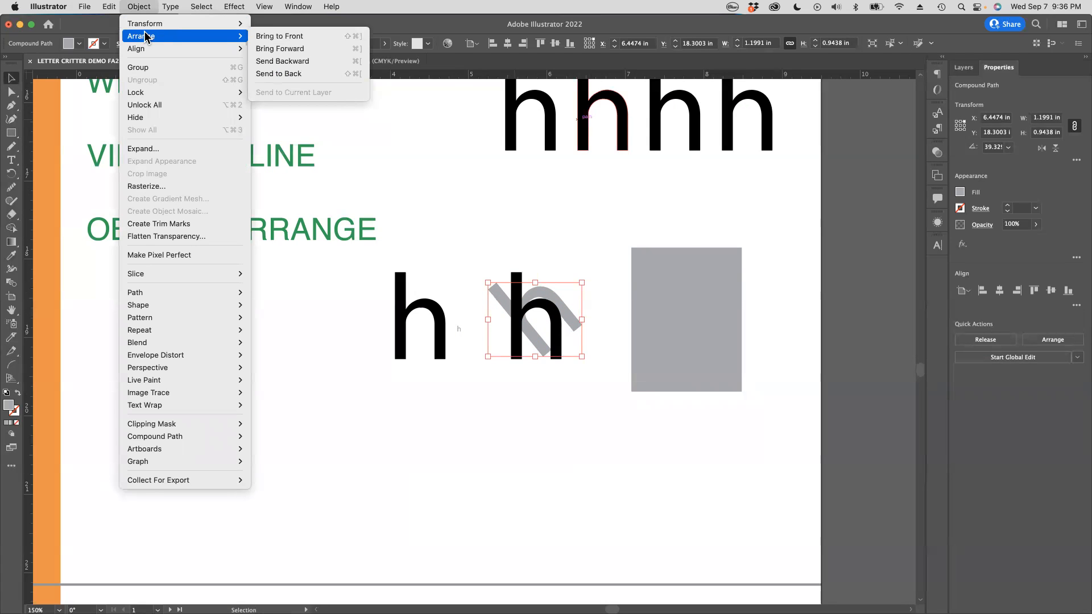
{"action": "left_click", "coordinate": [282, 37]}
{"action": "left_click", "coordinate": [572, 200]}
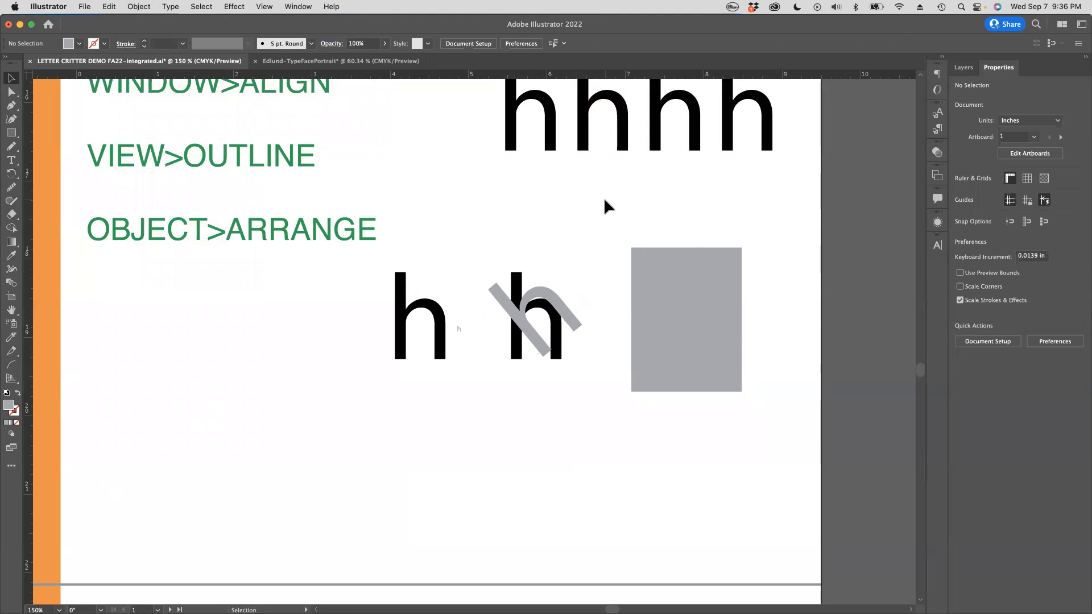
Cut the rotated grey h, paste it back in, and position it over the black h.
{"action": "left_click", "coordinate": [568, 316]}
{"action": "left_click", "coordinate": [109, 6]}
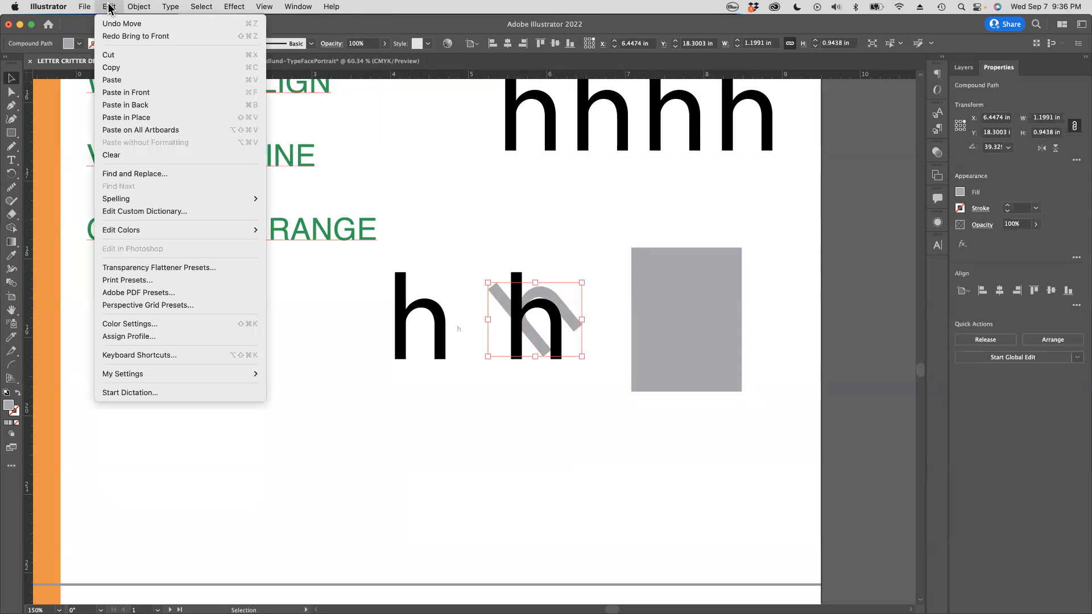
{"action": "left_click", "coordinate": [110, 54]}
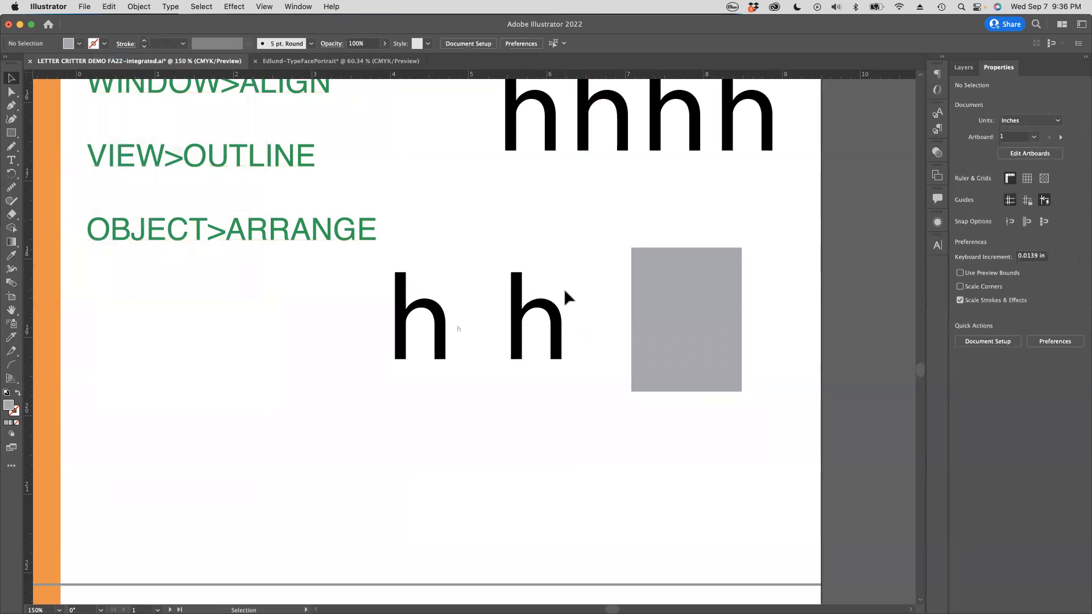
{"action": "left_click", "coordinate": [108, 6]}
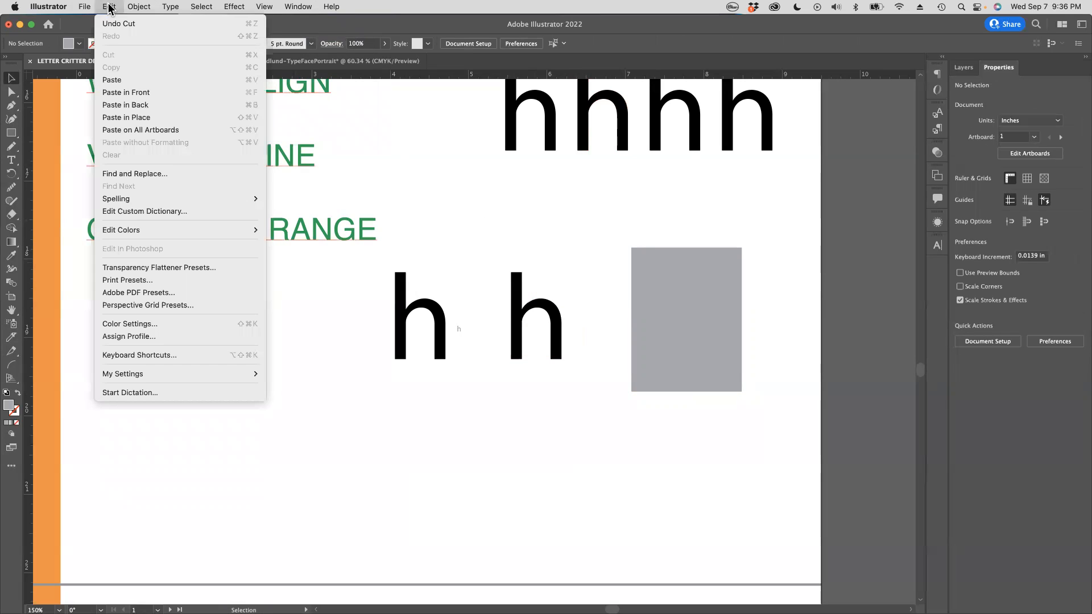
{"action": "left_click", "coordinate": [117, 84]}
{"action": "left_click_drag", "start_coordinate": [487, 315], "coordinate": [539, 324]}
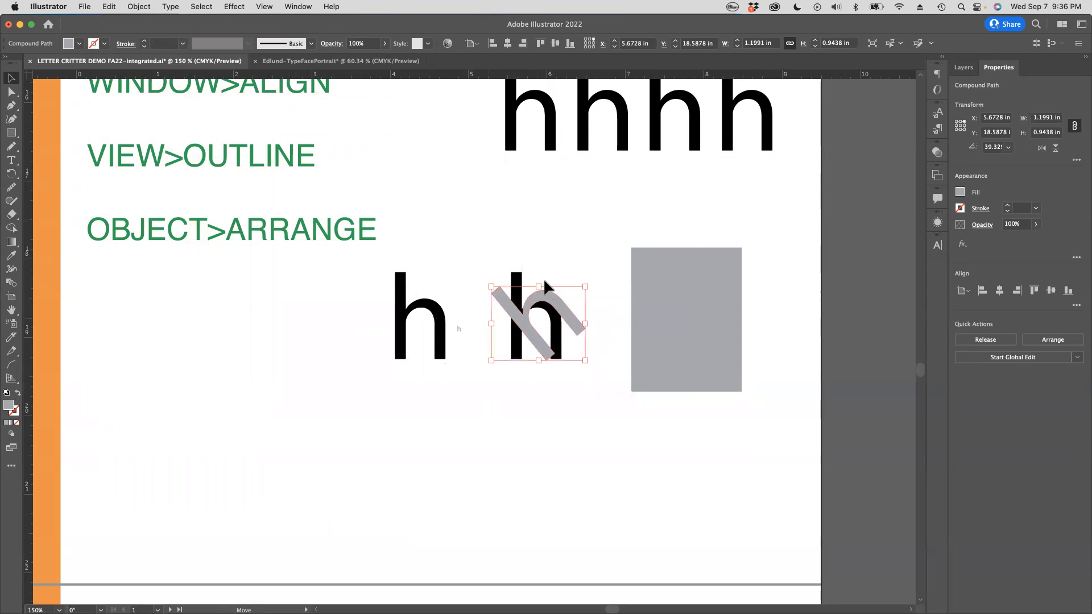
Fill the rotated h with red and move it so it overlaps the grey rectangle's edge.
{"action": "left_click", "coordinate": [79, 44]}
{"action": "left_click", "coordinate": [57, 63]}
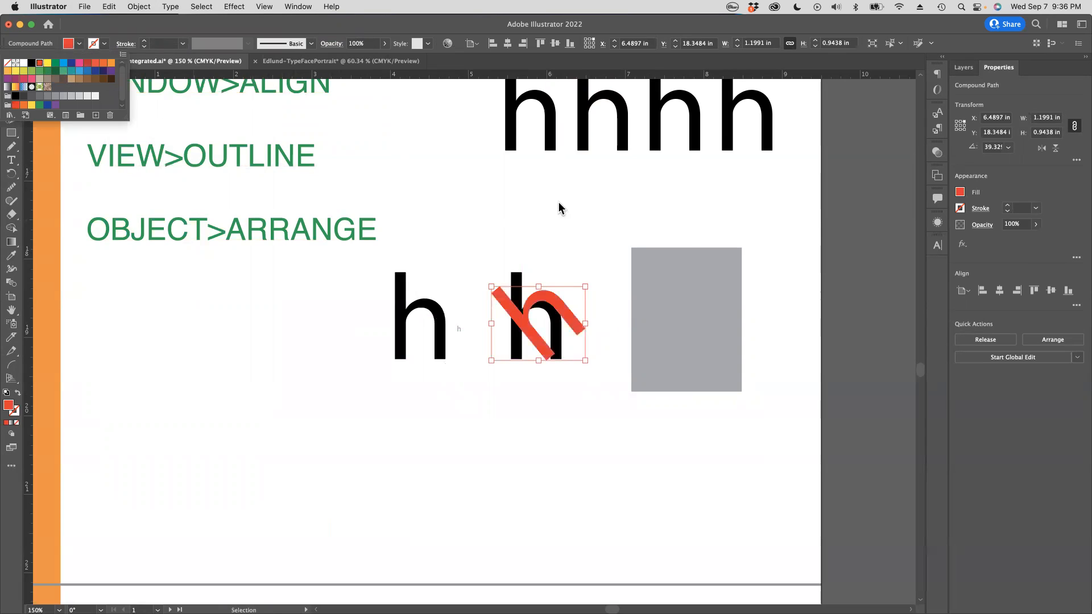
{"action": "left_click_drag", "start_coordinate": [546, 293], "coordinate": [630, 297]}
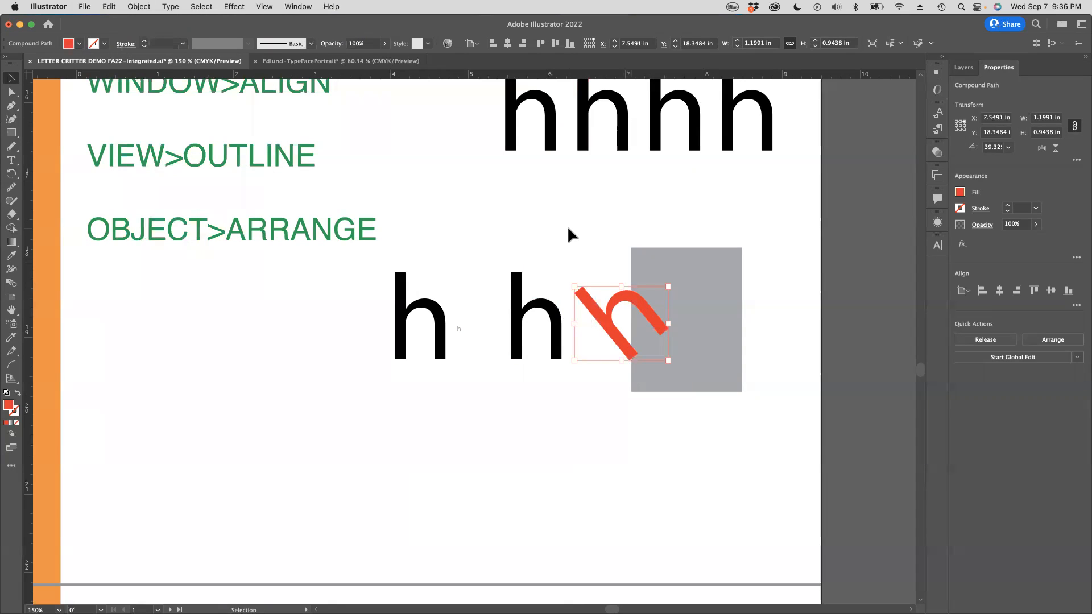
{"action": "scroll", "coordinate": [567, 226], "scroll_direction": "up", "scroll_amount": 2}
{"action": "scroll", "coordinate": [568, 226], "scroll_direction": "left", "scroll_amount": 2}
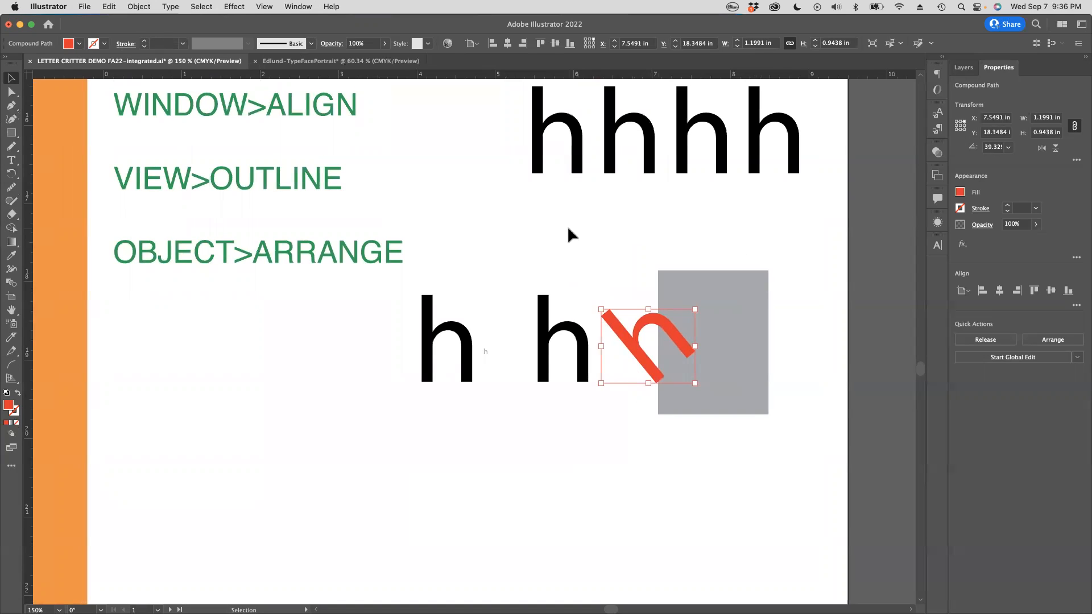
{"action": "left_click", "coordinate": [489, 238]}
Go to the Printing section about trim marks and open the document's print settings.
{"action": "left_click_drag", "start_coordinate": [425, 403], "coordinate": [423, 165]}
{"action": "left_click_drag", "start_coordinate": [455, 374], "coordinate": [452, 129]}
{"action": "left_click", "coordinate": [375, 240], "text": "alt+super"}
{"action": "left_click_drag", "start_coordinate": [440, 305], "coordinate": [541, 135]}
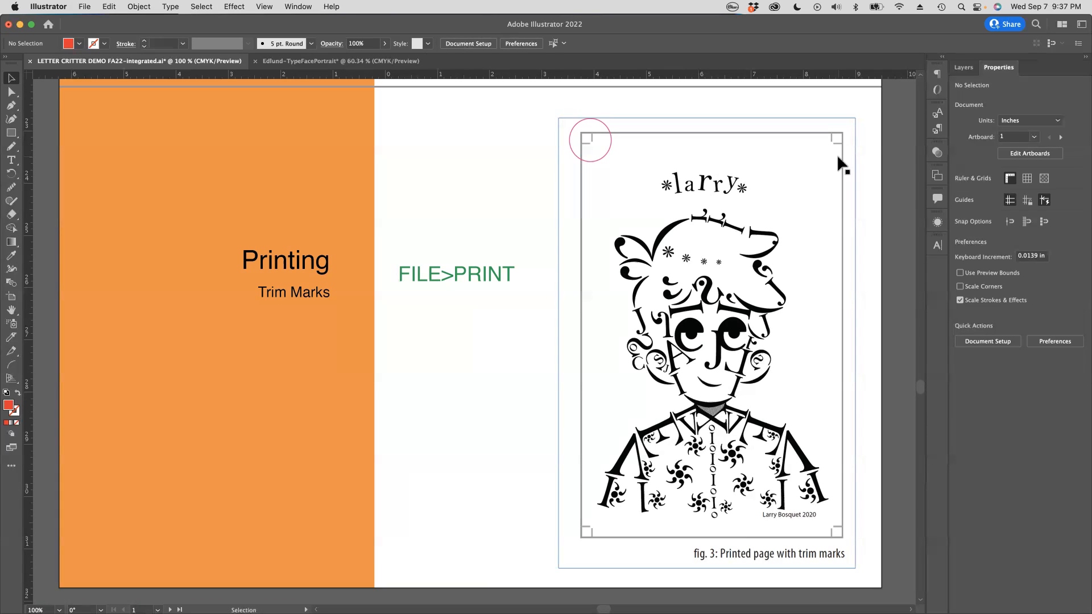
{"action": "scroll", "coordinate": [712, 195], "scroll_direction": "right", "scroll_amount": 2}
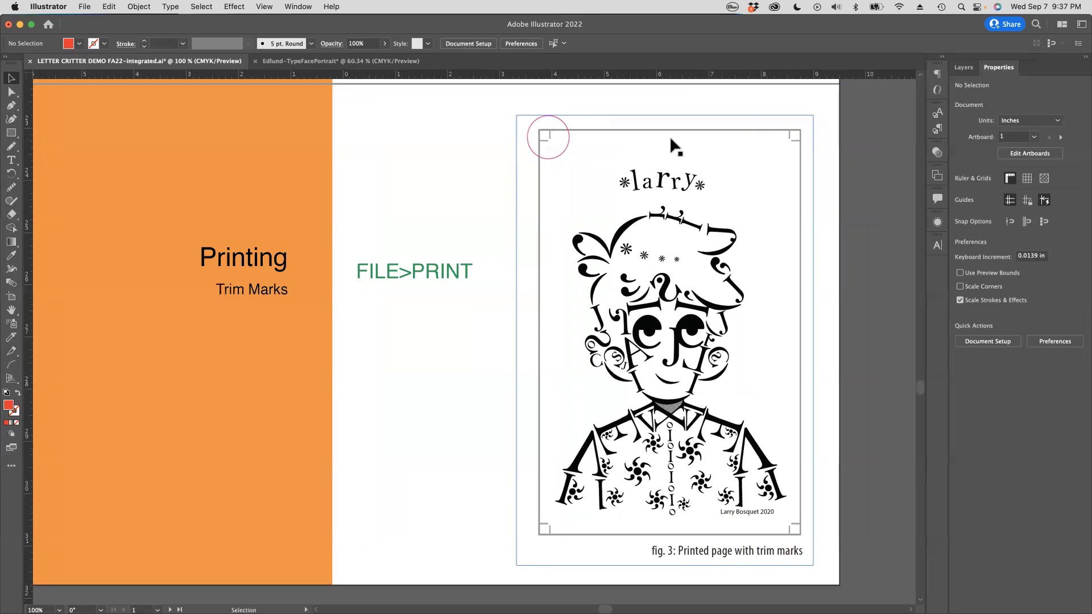
{"action": "left_click", "coordinate": [48, 6]}
{"action": "left_click", "coordinate": [84, 6]}
{"action": "left_click", "coordinate": [84, 7]}
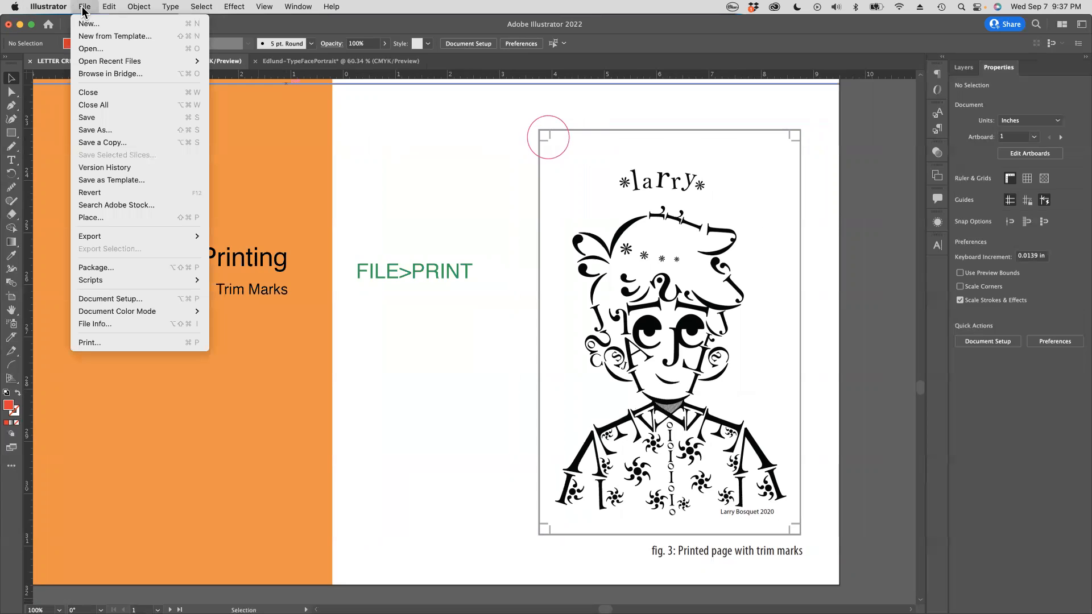
{"action": "left_click", "coordinate": [91, 343]}
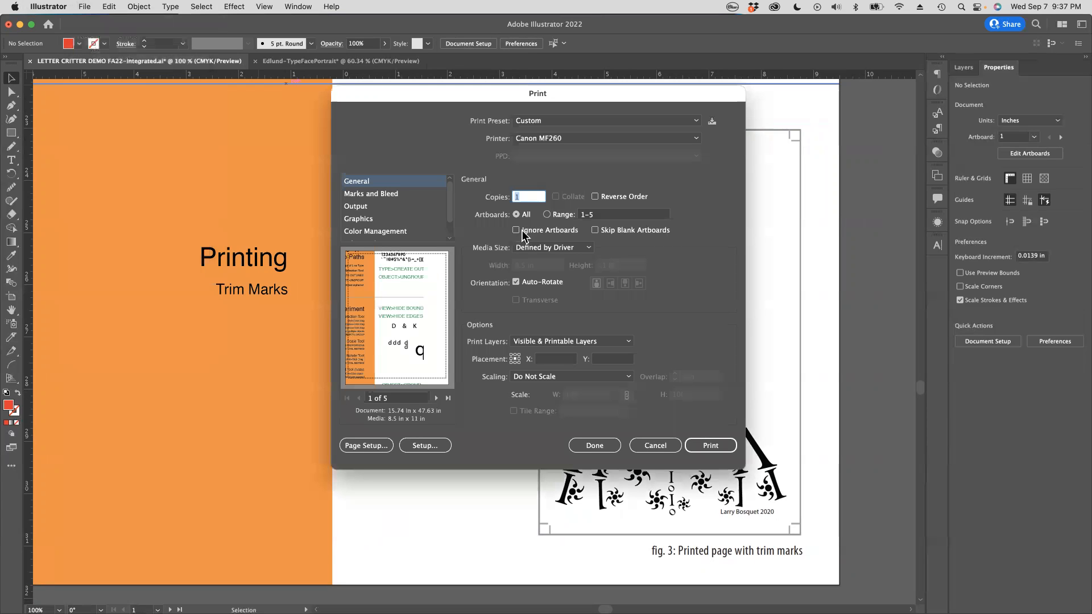
Review the available printers and media sizes in the general print settings.
{"action": "mouse_move", "coordinate": [450, 189]}
{"action": "left_mouse_down"}
{"action": "mouse_move", "coordinate": [449, 180]}
{"action": "mouse_move", "coordinate": [446, 225]}
{"action": "mouse_move", "coordinate": [447, 177]}
{"action": "left_mouse_up"}
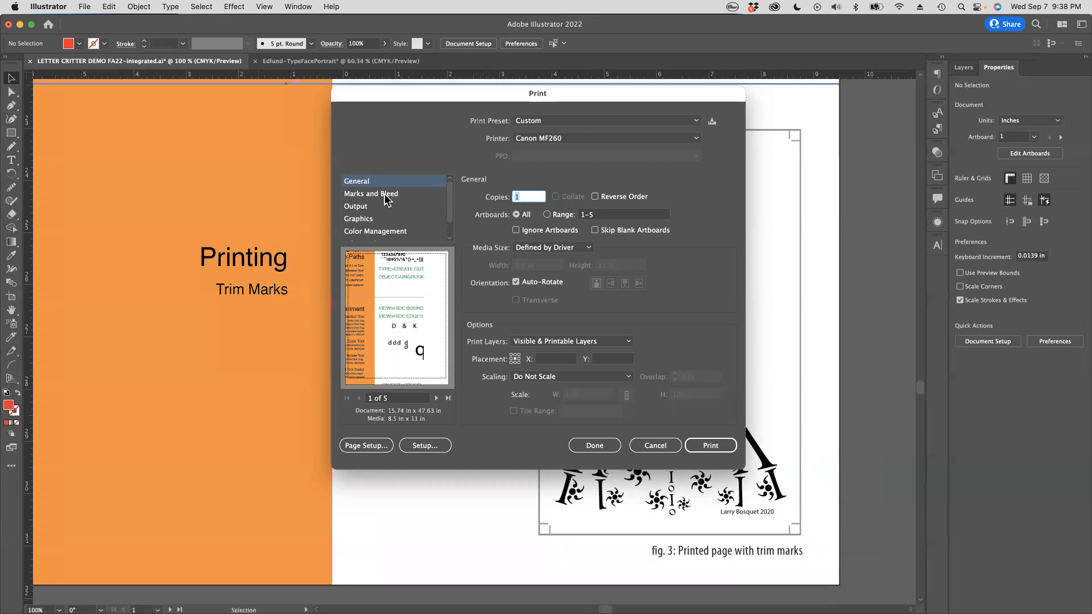
{"action": "left_click", "coordinate": [551, 140]}
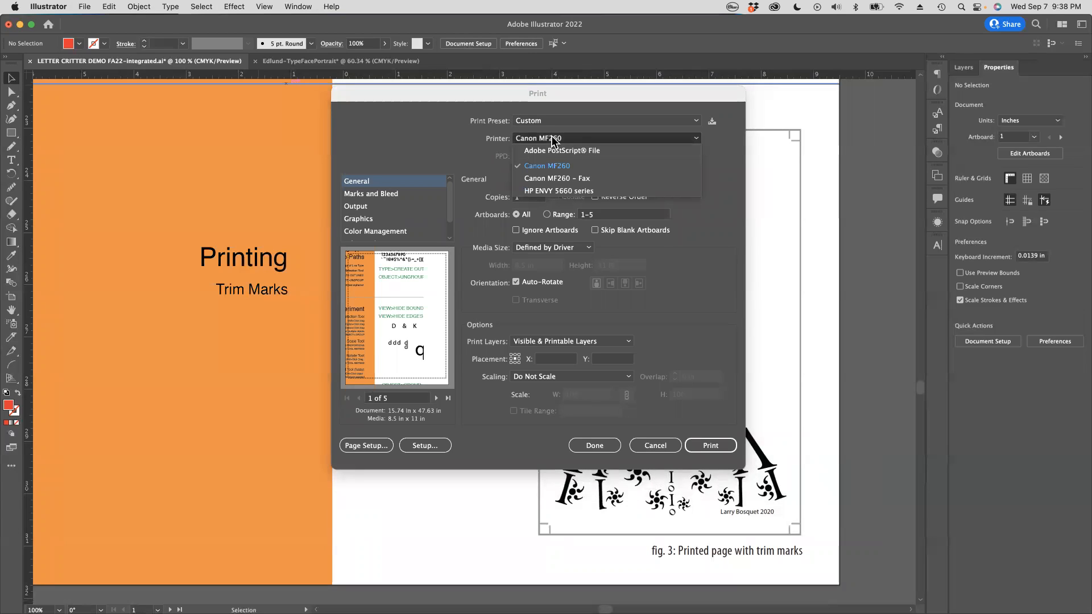
{"action": "left_click", "coordinate": [442, 129]}
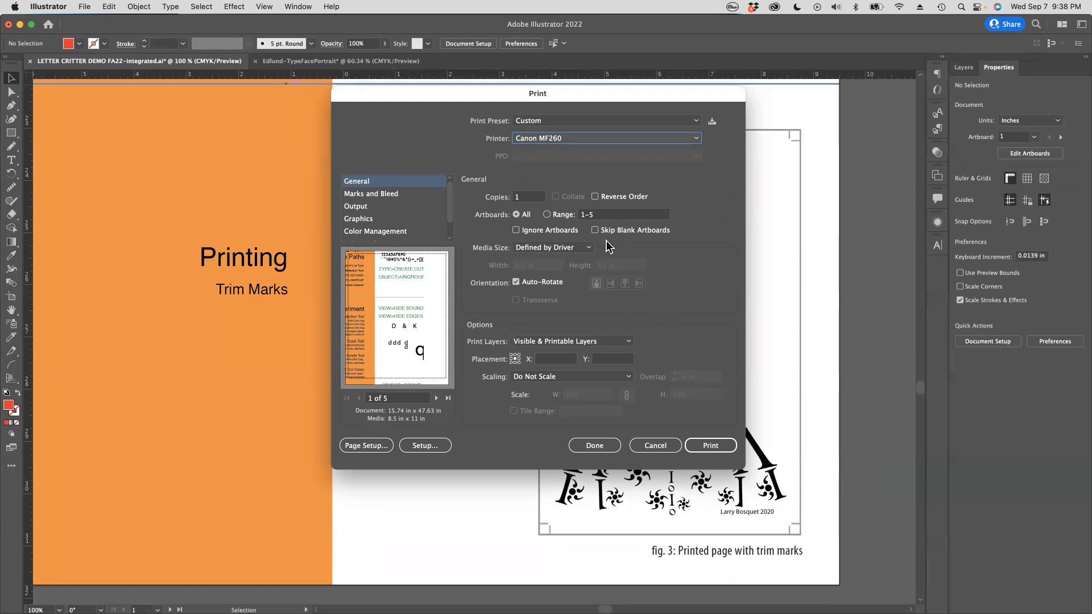
{"action": "left_click", "coordinate": [566, 248]}
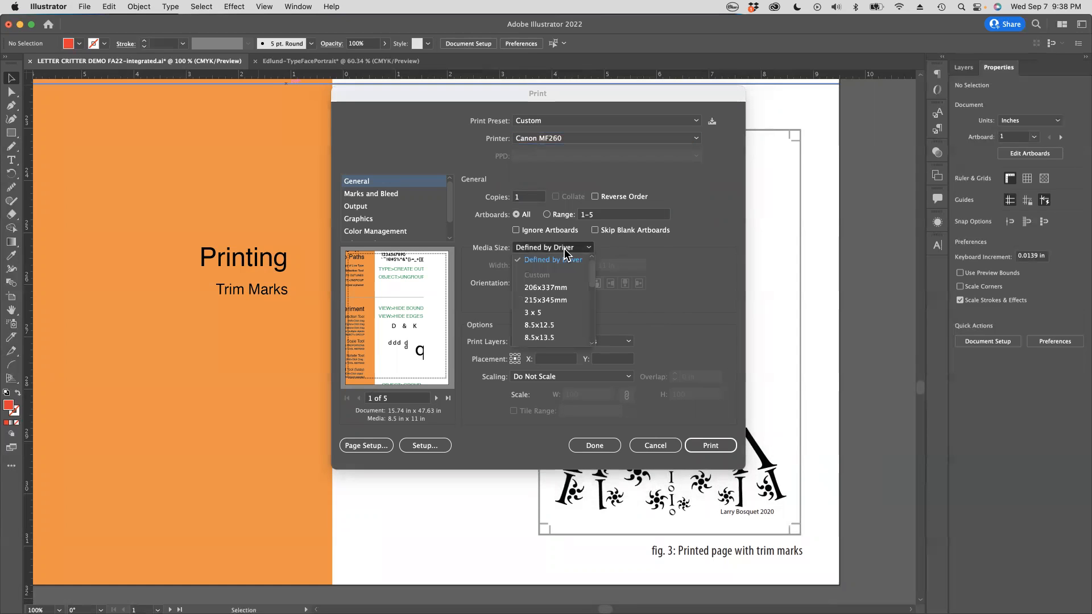
{"action": "left_click", "coordinate": [626, 247]}
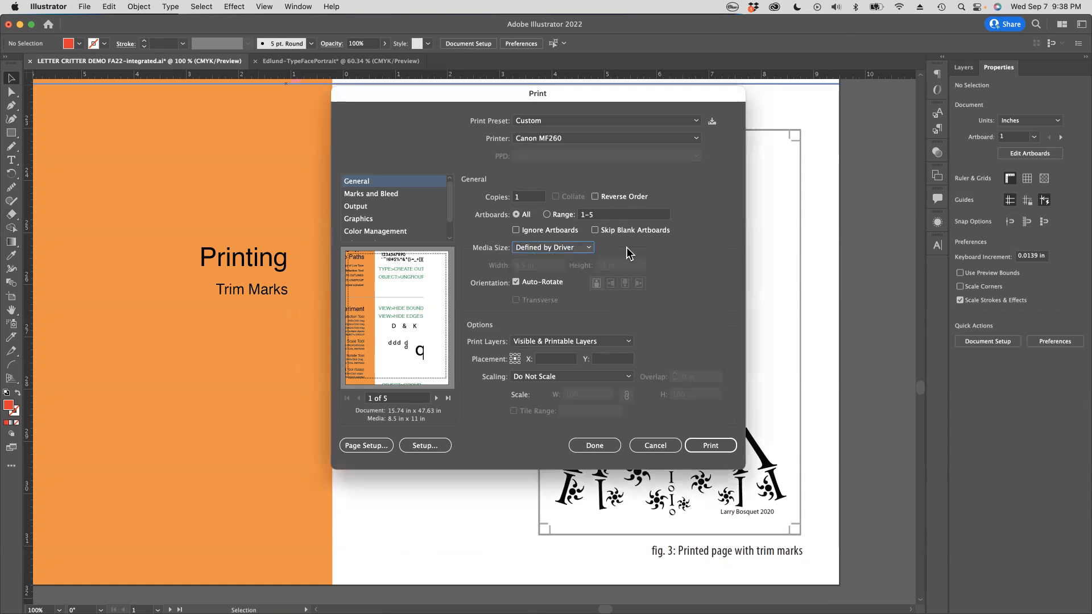
Enable Trim Marks in the Marks and Bleed print settings and close the dialog without printing.
{"action": "left_click", "coordinate": [394, 196]}
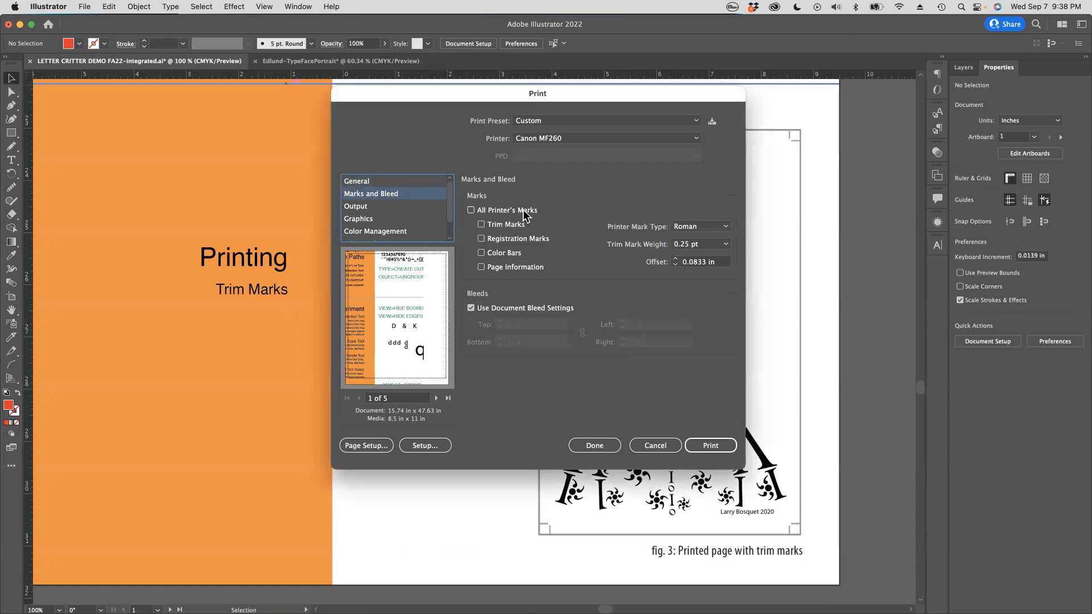
{"action": "left_click", "coordinate": [479, 224]}
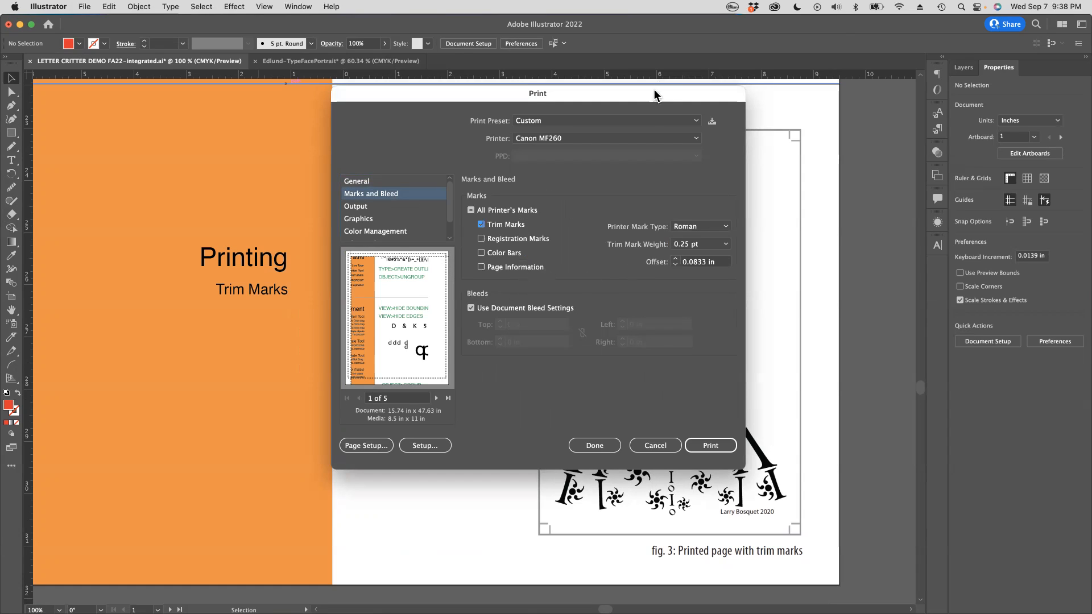
{"action": "left_click", "coordinate": [655, 445]}
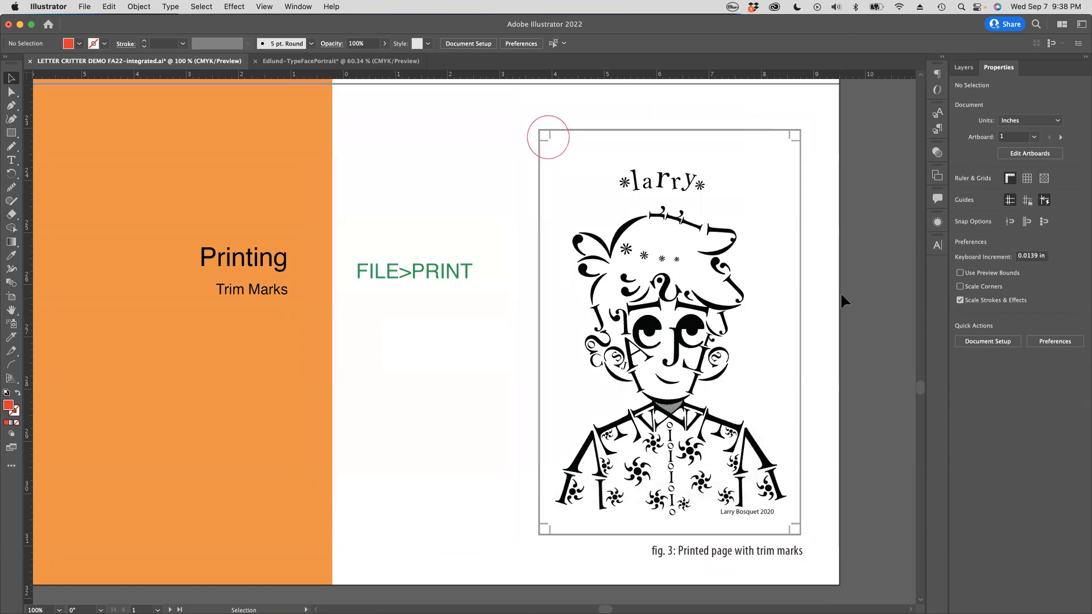
Examine the trim marks at the upper and lower corners of the printed page sample in fig. 3.
{"action": "left_click_drag", "start_coordinate": [516, 127], "coordinate": [637, 195]}
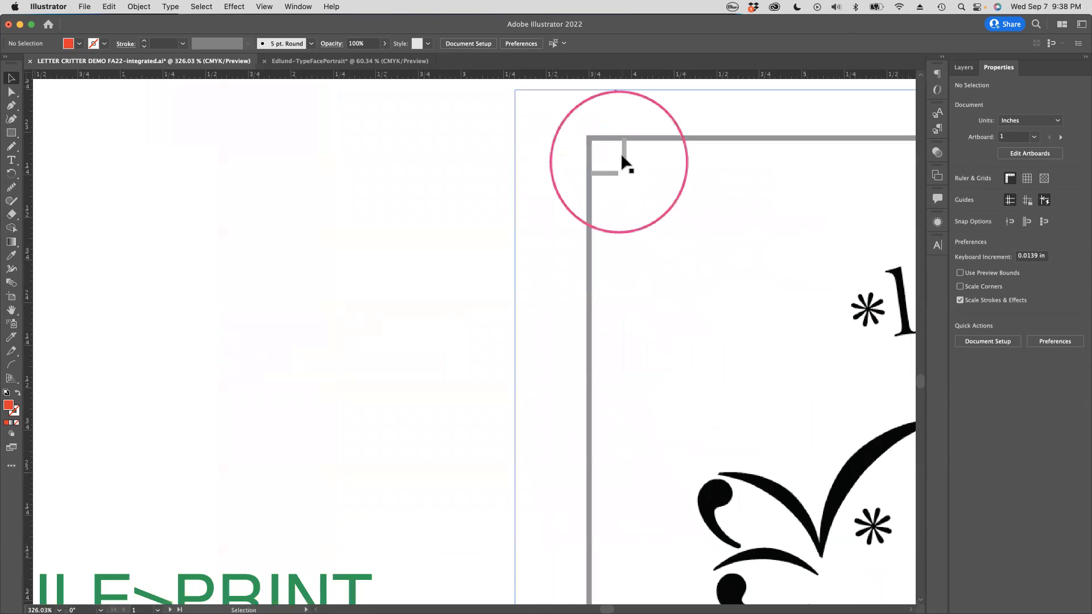
{"action": "scroll", "coordinate": [731, 317], "scroll_direction": "right", "scroll_amount": 15}
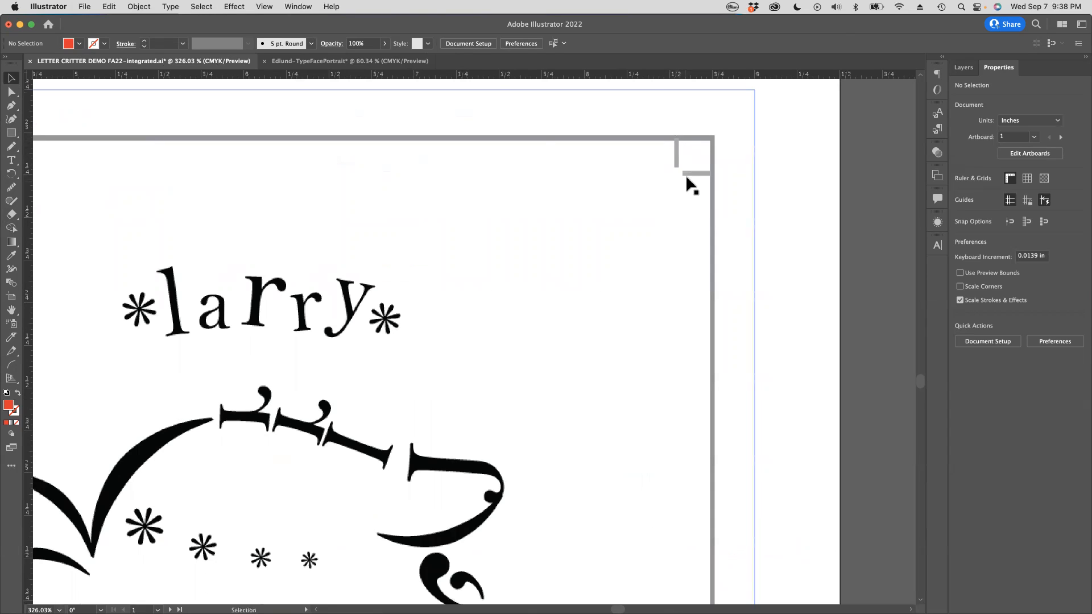
{"action": "left_click", "coordinate": [507, 94]}
{"action": "left_click_drag", "start_coordinate": [281, 88], "coordinate": [270, 154]}
{"action": "key", "text": "super+z"}
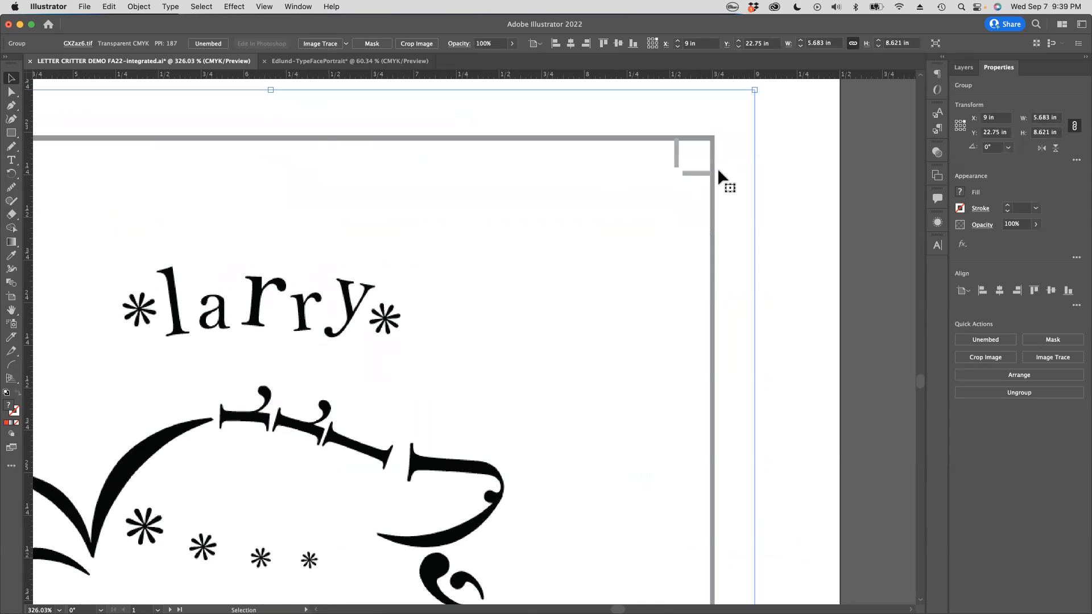
{"action": "left_click", "coordinate": [473, 212], "text": "alt+super"}
{"action": "left_click", "coordinate": [472, 212], "text": "alt+super"}
{"action": "left_click", "coordinate": [472, 212], "text": "alt+super"}
{"action": "left_click_drag", "start_coordinate": [508, 485], "coordinate": [531, 162]}
{"action": "left_click_drag", "start_coordinate": [517, 458], "coordinate": [550, 241]}
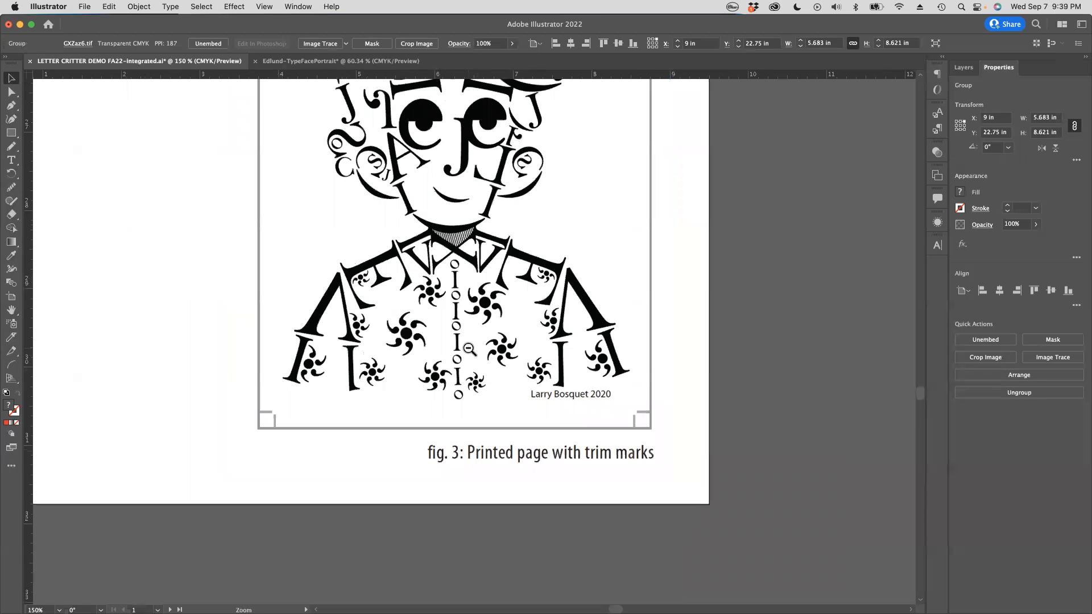
{"action": "left_click", "coordinate": [467, 348], "text": "alt+super"}
{"action": "left_click_drag", "start_coordinate": [468, 348], "coordinate": [705, 455]}
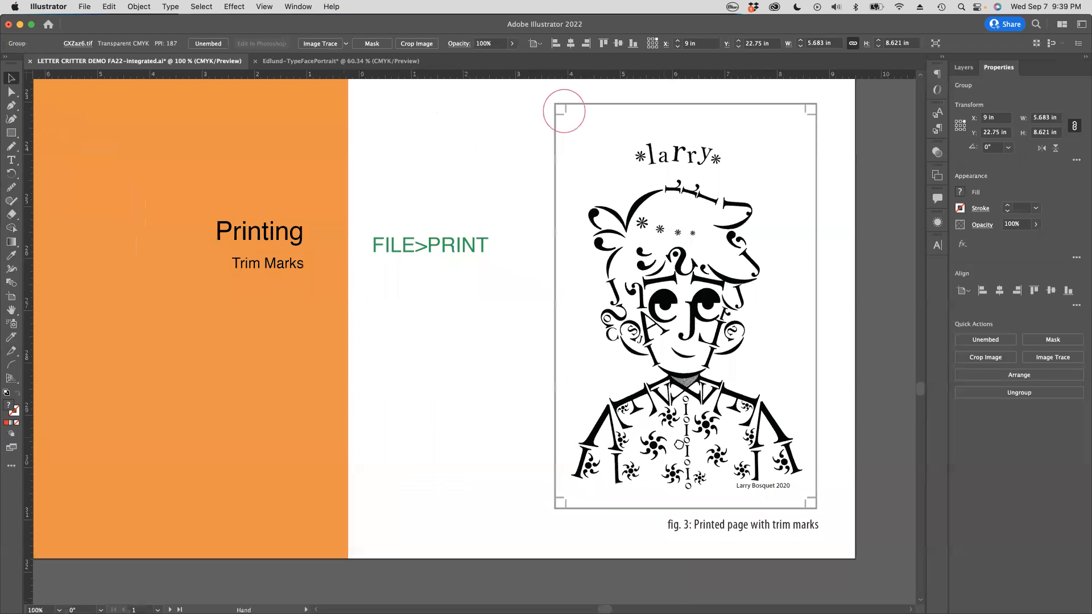